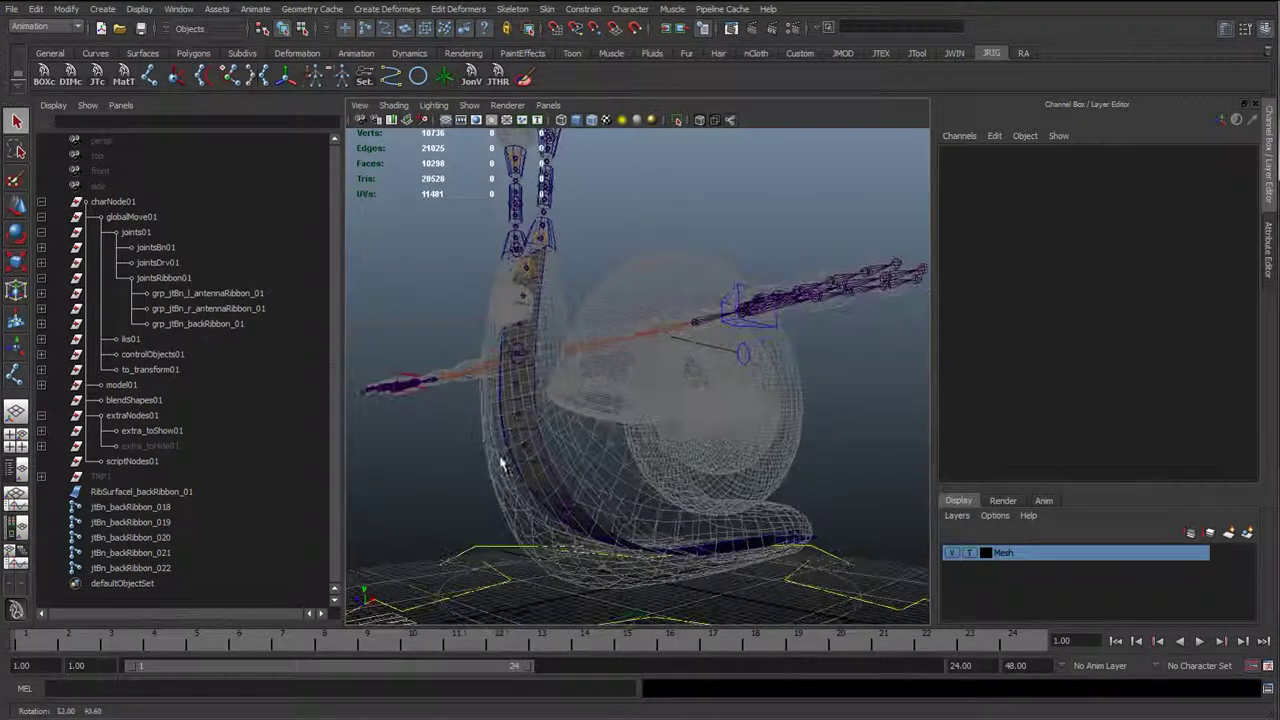
Rename the joint jtBn_backRibbon_018 as jtDrv_backHead_01
{"action": "left_click", "coordinate": [172, 509]}
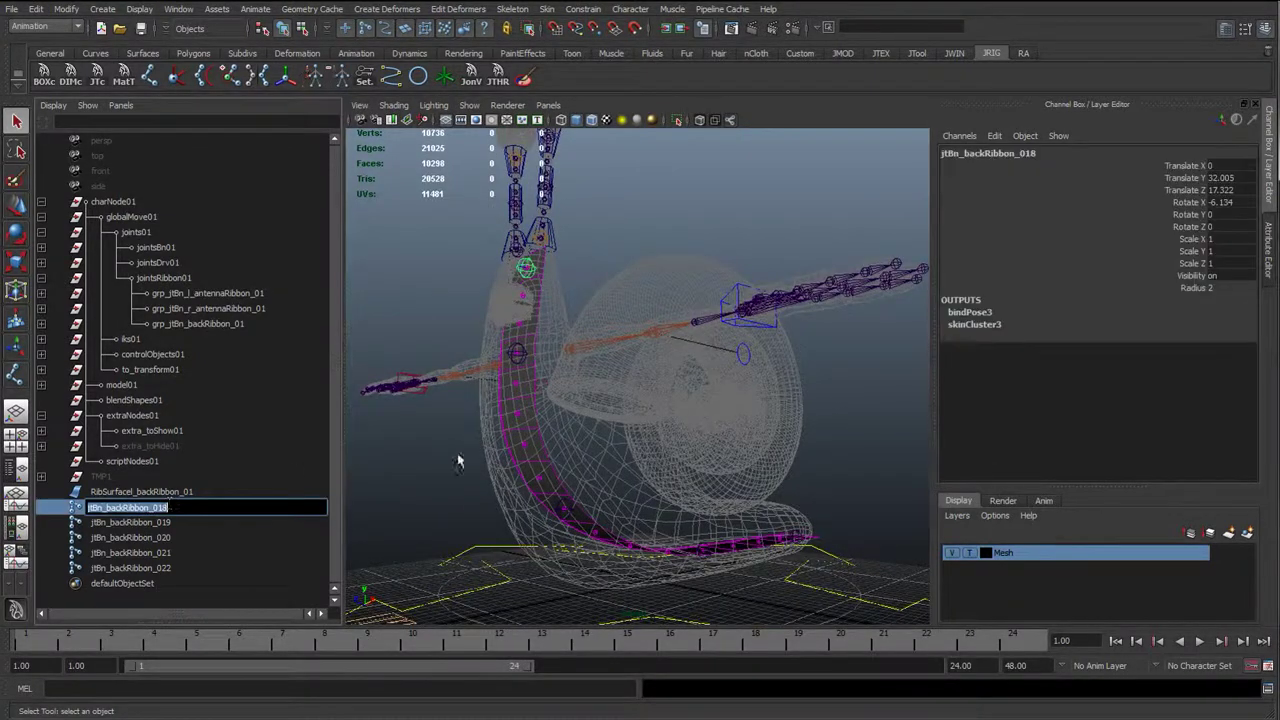
{"action": "left_click", "coordinate": [104, 509]}
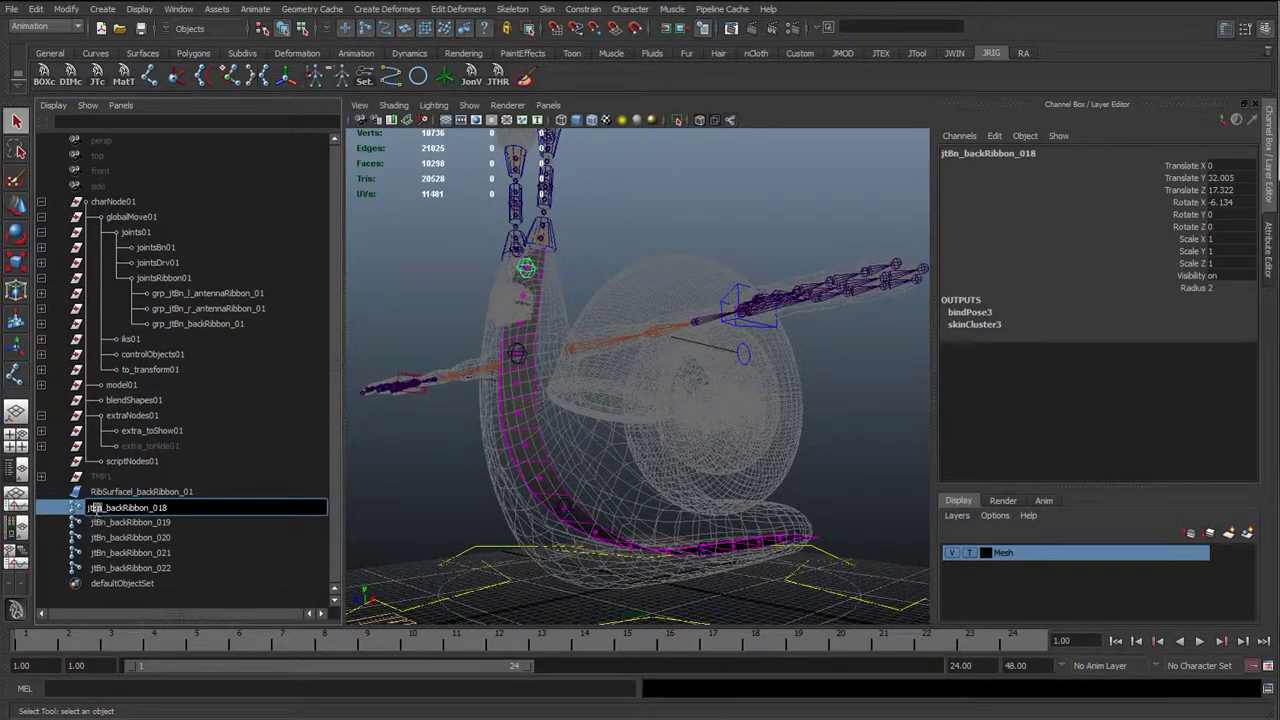
{"action": "type", "text": "Drv"}
{"action": "type", "text": "Head"}
{"action": "key", "text": "Return"}
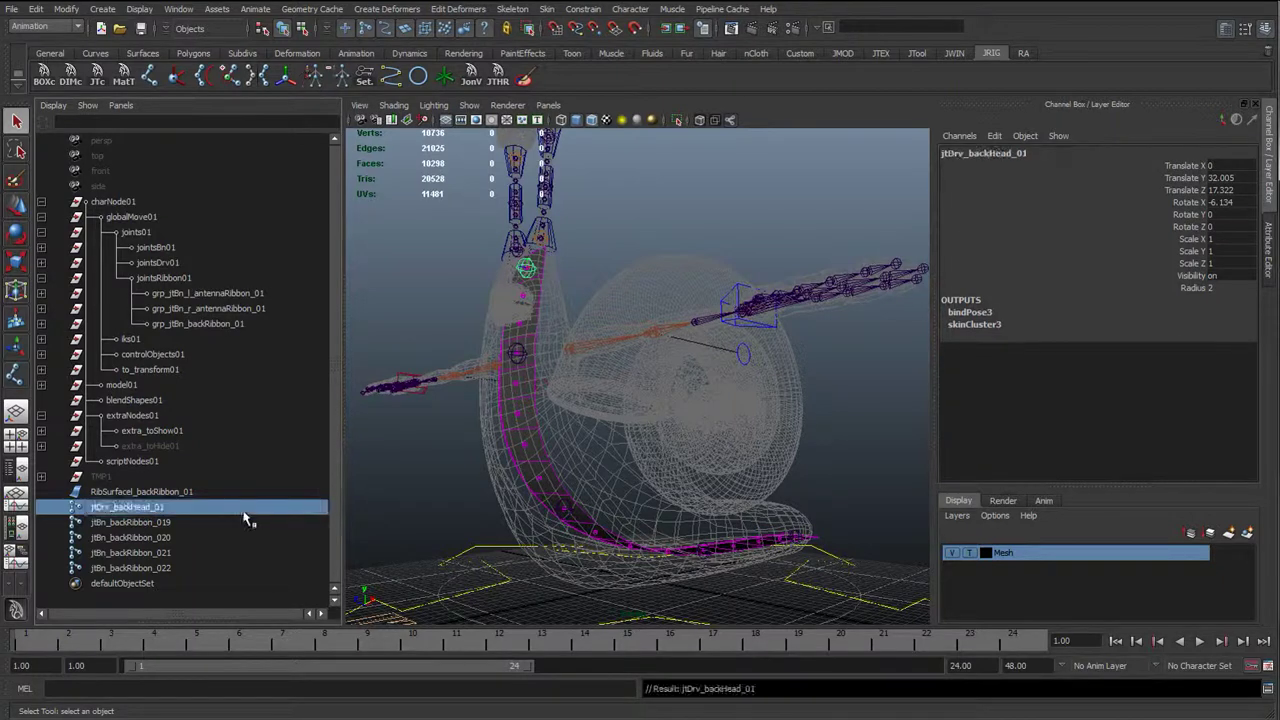
Copy the head joint's name and adapt it to rename jtBn_backRibbon_022 as jtDrv_backUpperBody_01
{"action": "double_click", "coordinate": [193, 512]}
{"action": "key", "text": "ctrl+c"}
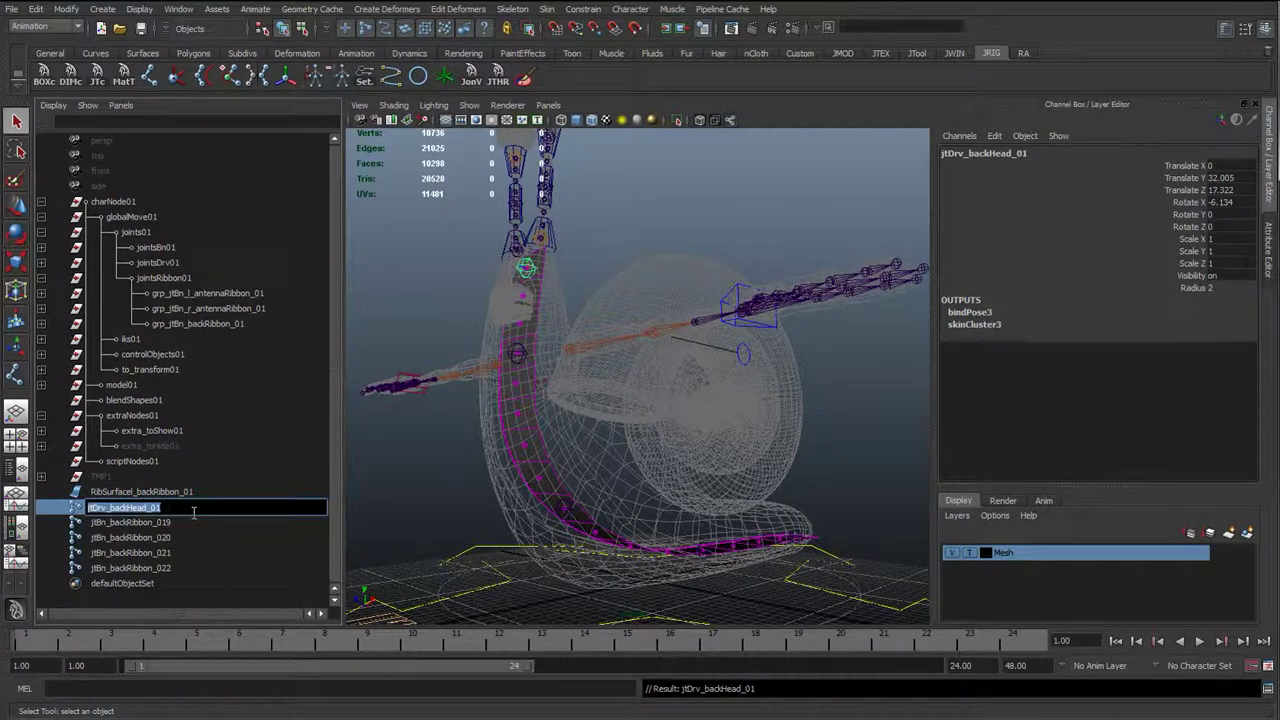
{"action": "double_click", "coordinate": [116, 525]}
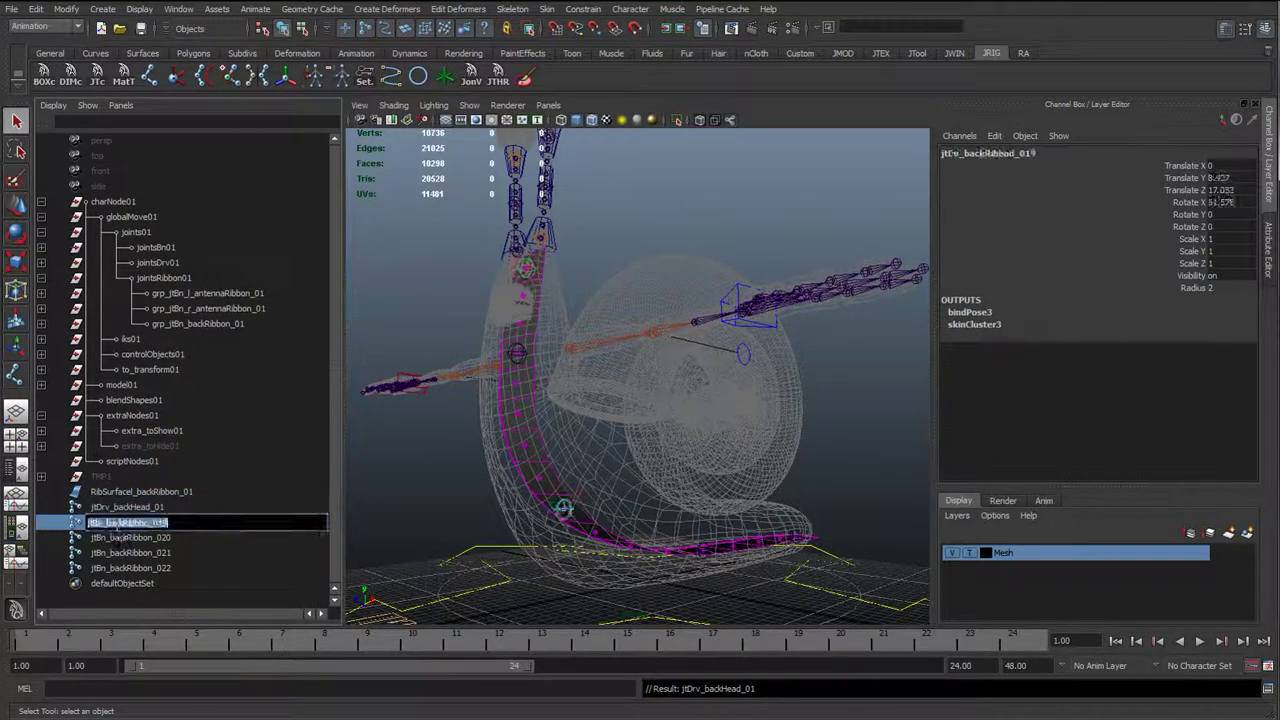
{"action": "left_click", "coordinate": [136, 523]}
{"action": "left_click", "coordinate": [135, 508]}
{"action": "left_click", "coordinate": [145, 538]}
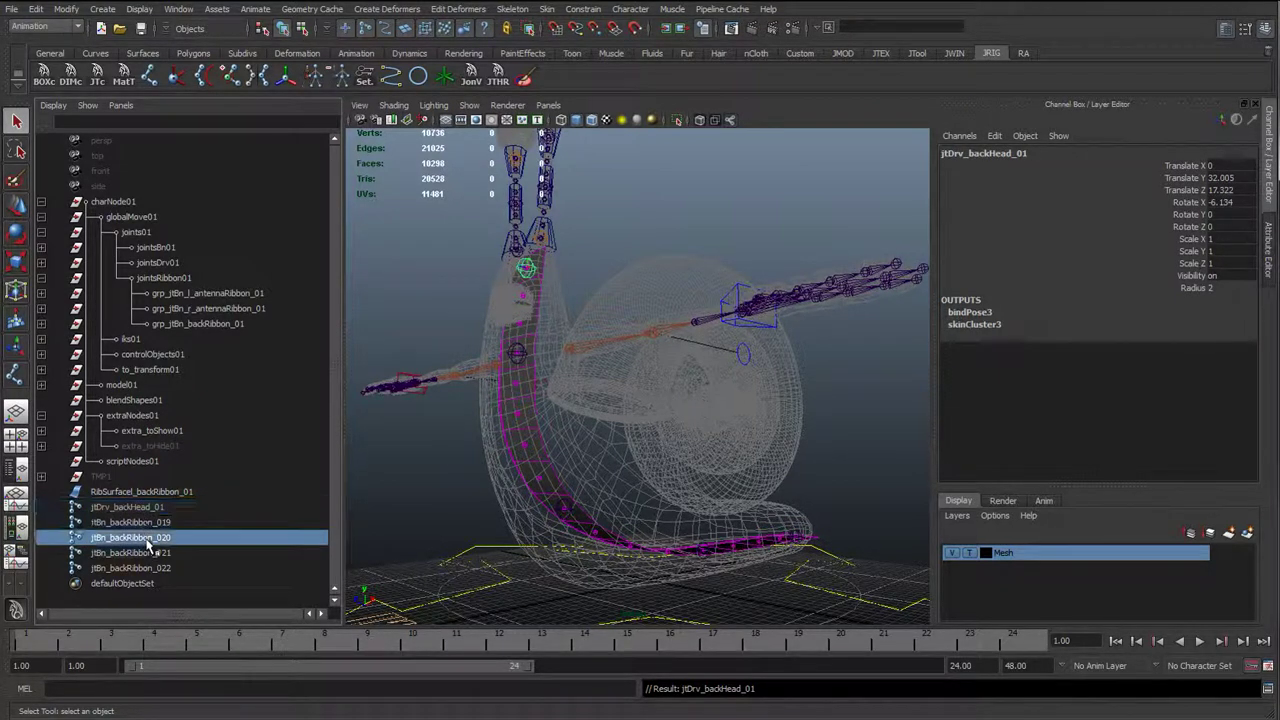
{"action": "left_click", "coordinate": [147, 552]}
{"action": "left_click", "coordinate": [148, 567]}
{"action": "double_click", "coordinate": [148, 568]}
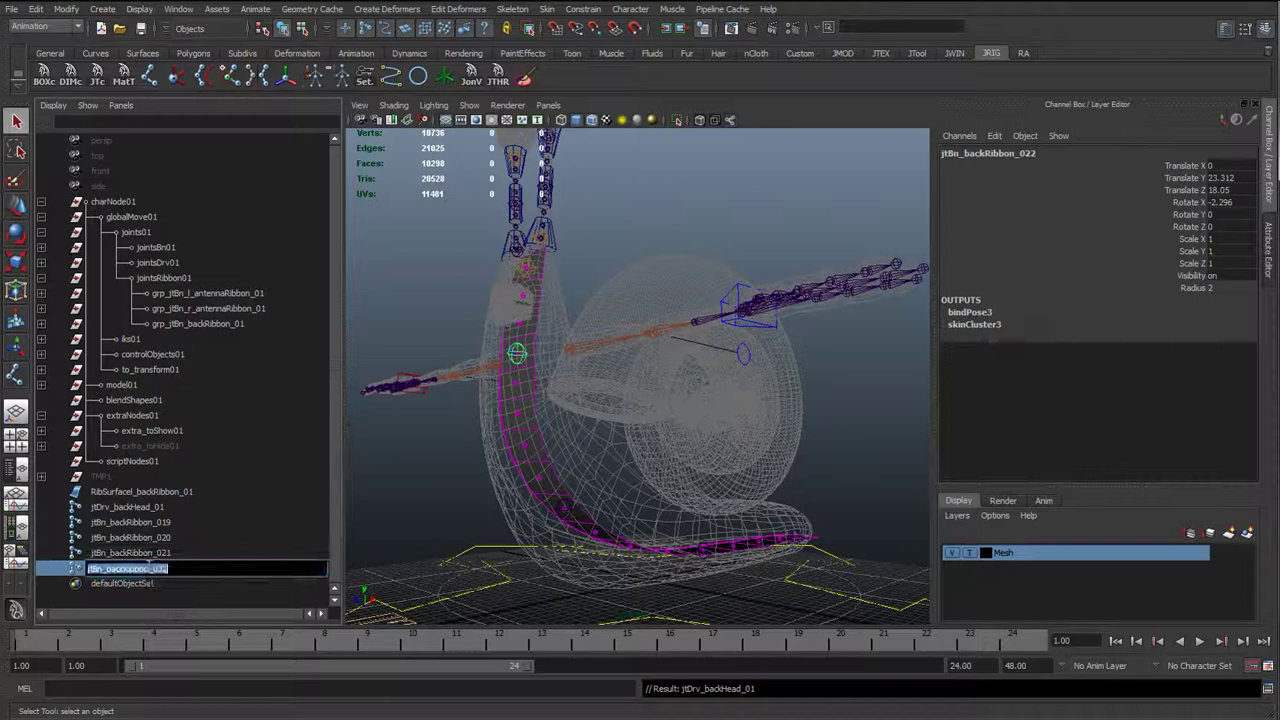
{"action": "key", "text": "ctrl+v"}
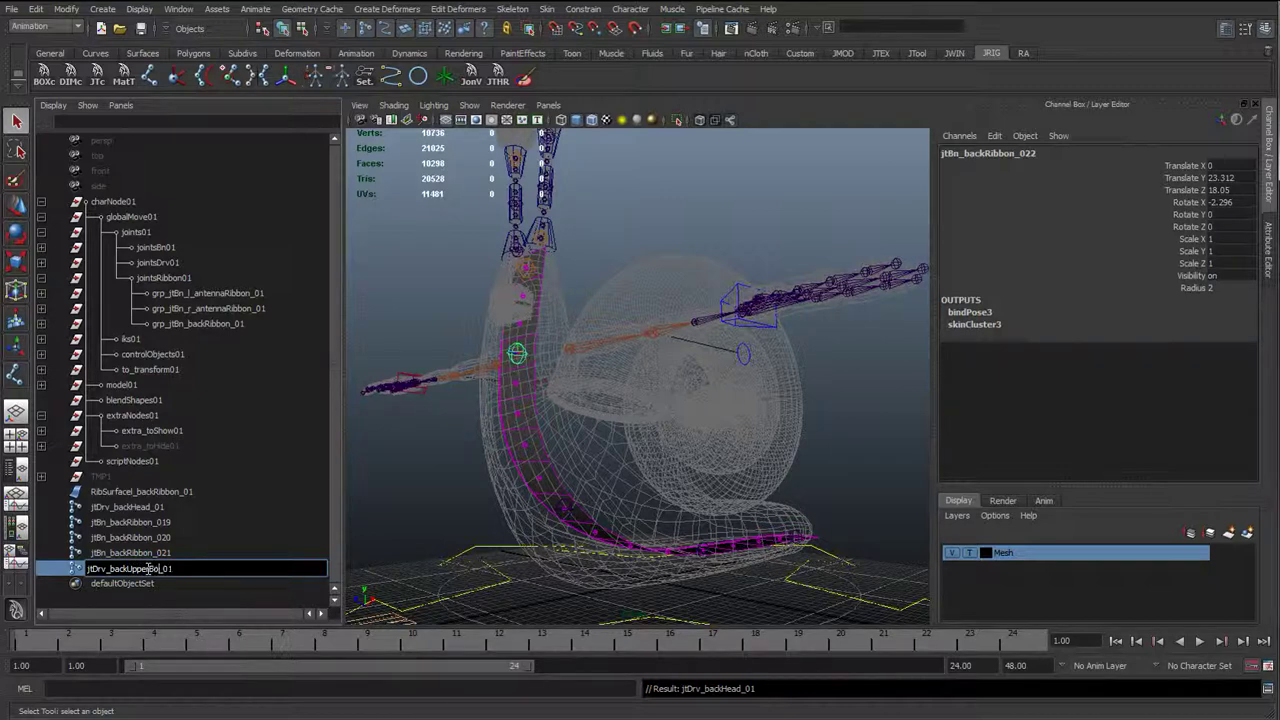
{"action": "key", "text": "Return"}
Rename jtBn_backRibbon_019 as jtDrv_backChest_01, reusing the copied joint name
{"action": "left_click", "coordinate": [148, 552]}
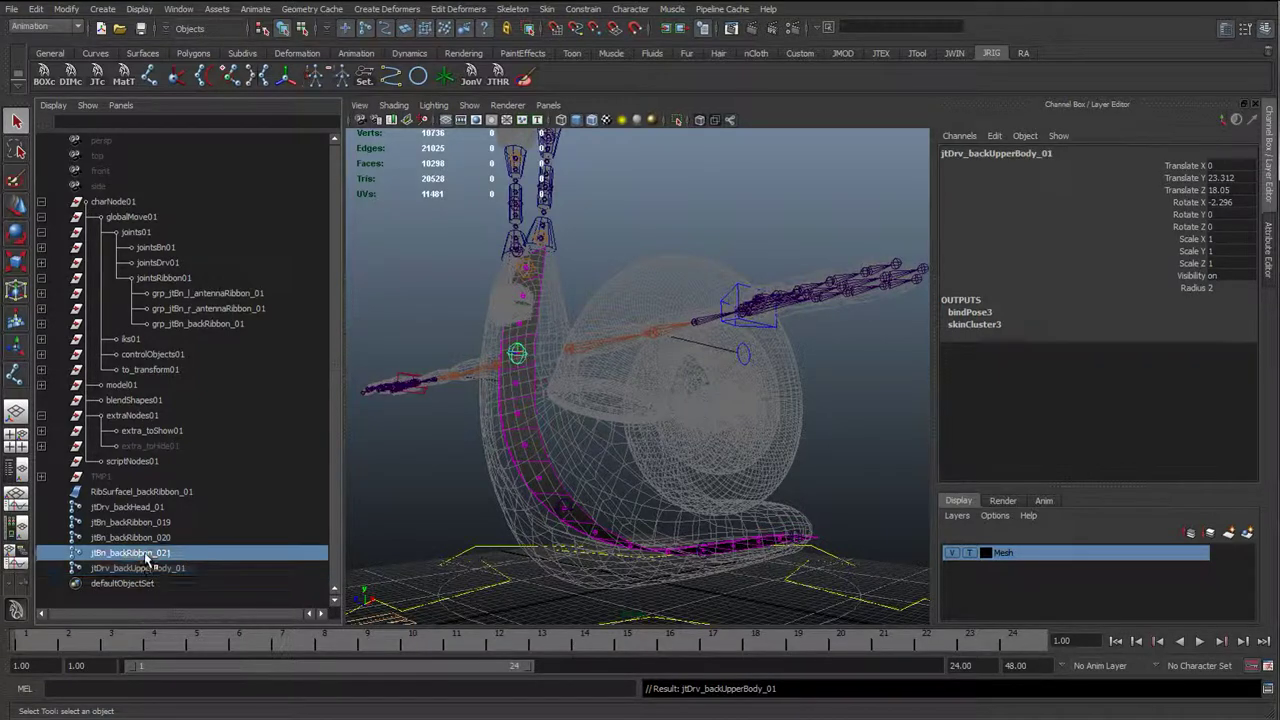
{"action": "left_click", "coordinate": [138, 523]}
{"action": "double_click", "coordinate": [138, 523]}
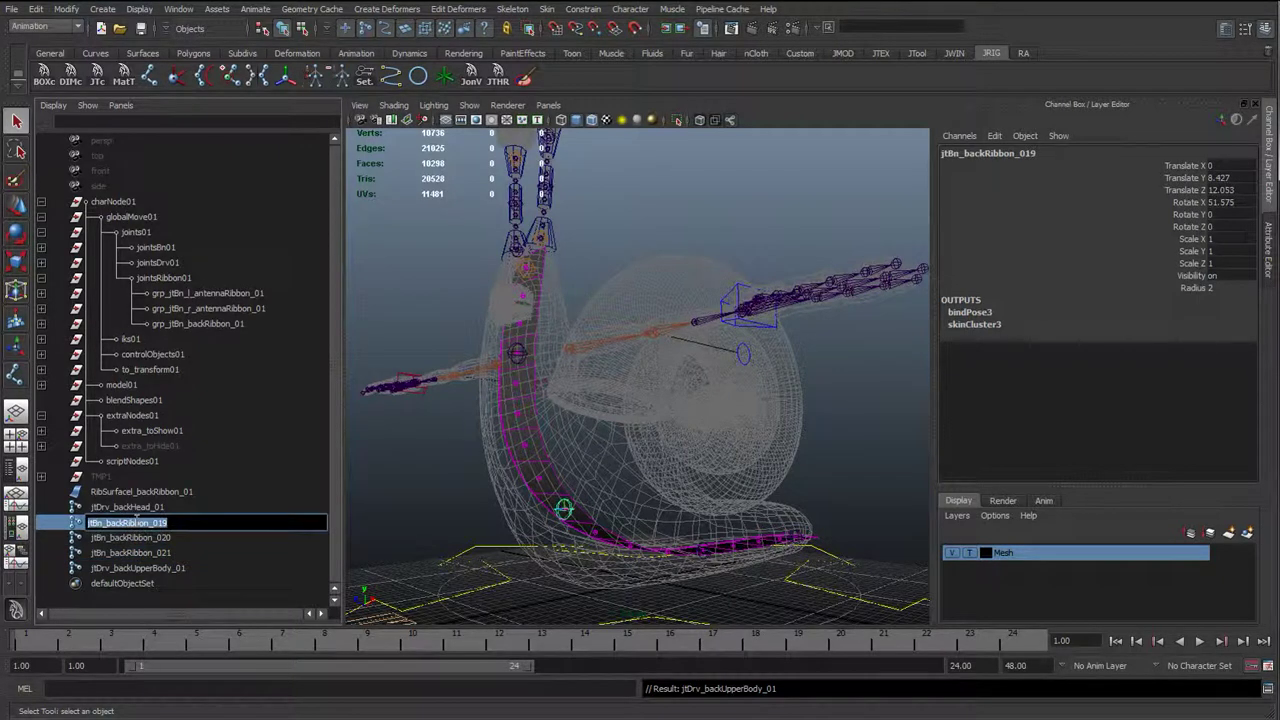
{"action": "key", "text": "ctrl+v"}
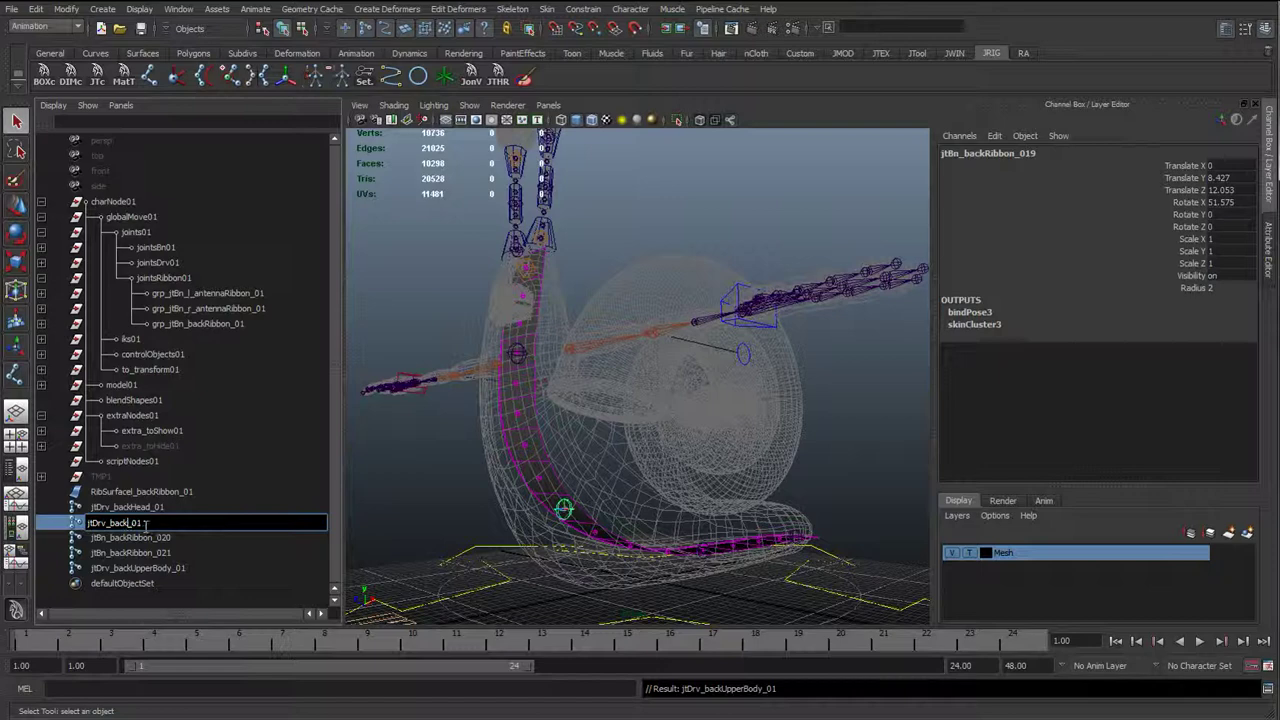
{"action": "key", "text": "Return"}
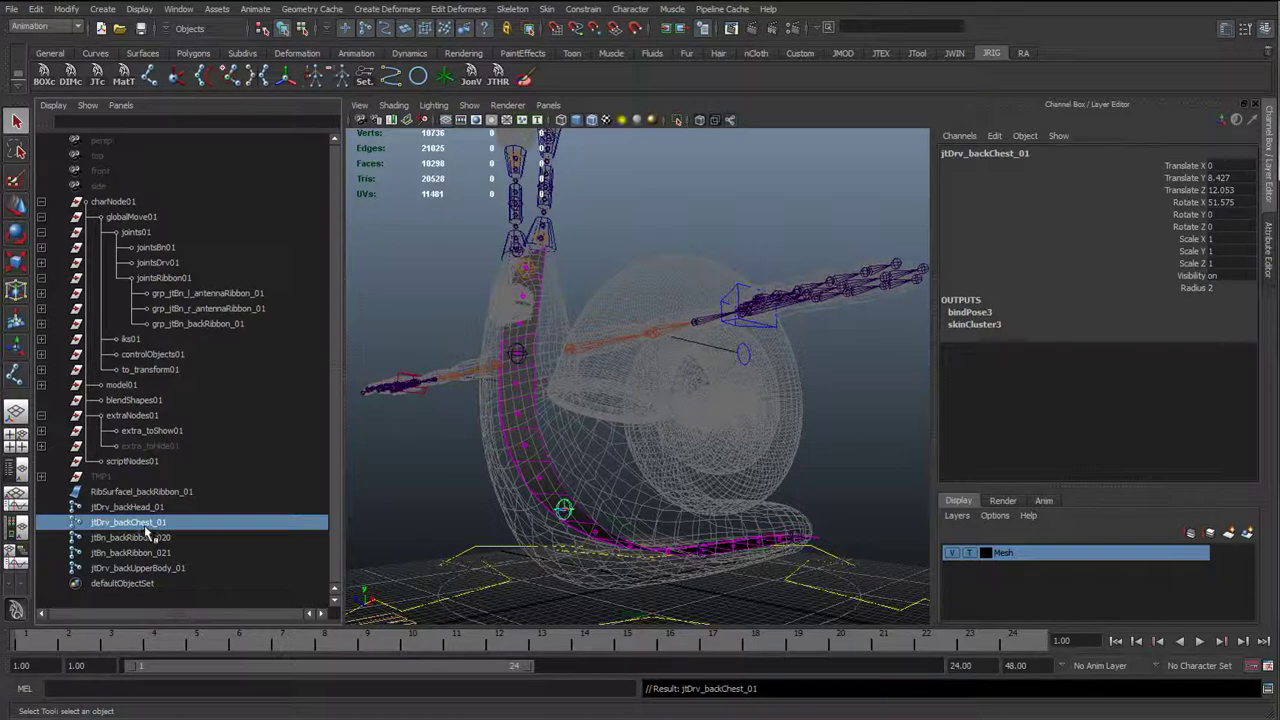
Rename jtBn_backRibbon_020 as jtDrv_backTailStart_01, reusing the copied joint name
{"action": "left_click", "coordinate": [163, 538]}
{"action": "double_click", "coordinate": [163, 538]}
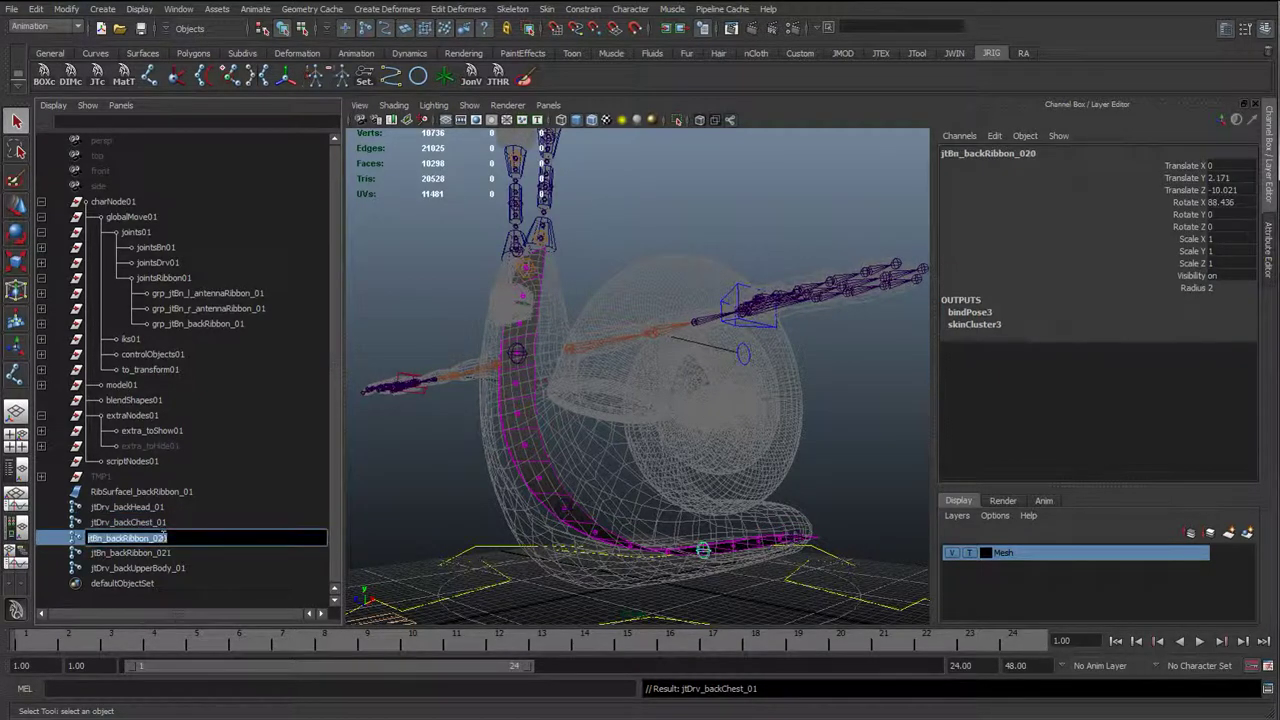
{"action": "key", "text": "ctrl+v"}
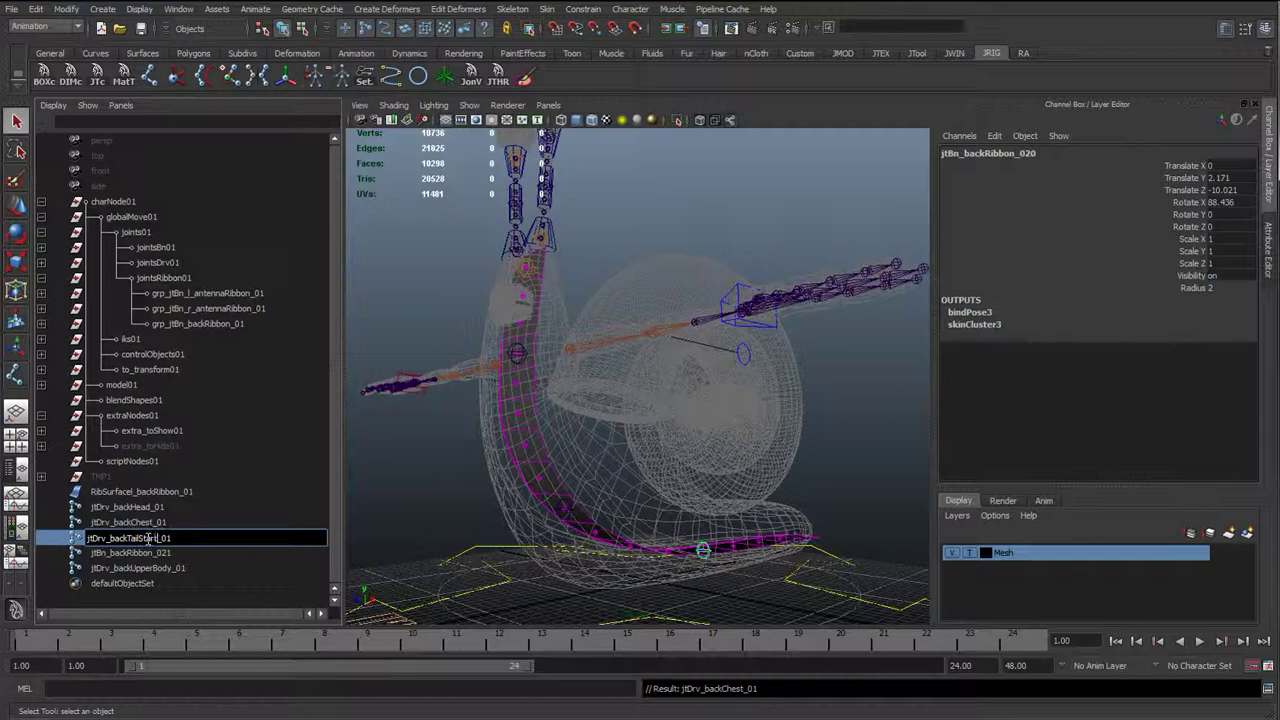
{"action": "key", "text": "Return"}
Rename jtBn_backRibbon_021, the joint at the tail tip, as jtDrv_backEnd_01
{"action": "double_click", "coordinate": [148, 554]}
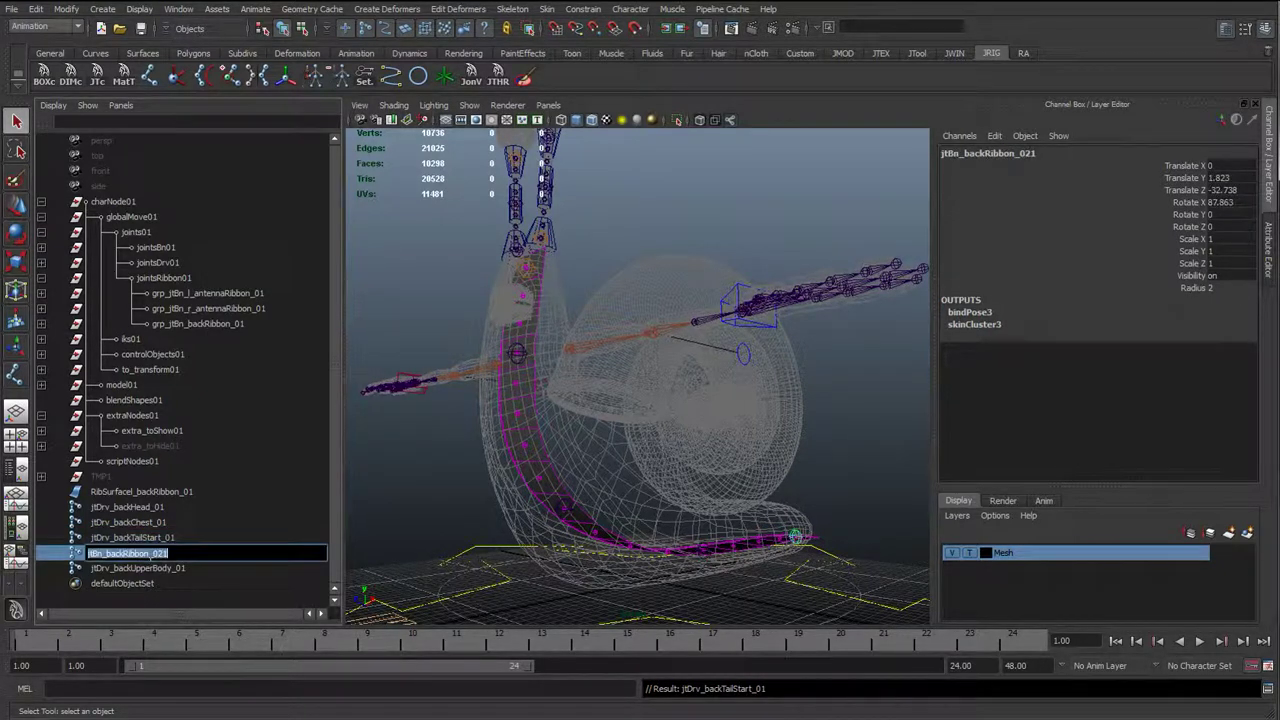
{"action": "type", "text": "jtDrv_backHead_01"}
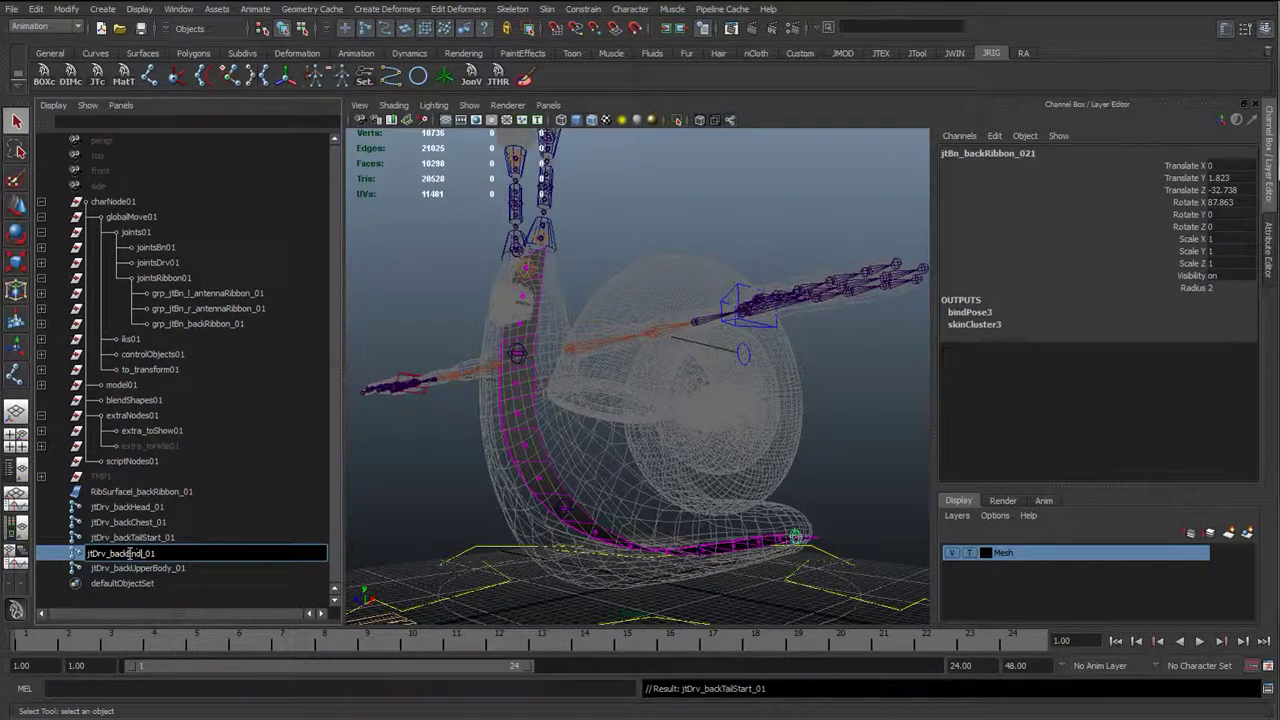
{"action": "key", "text": "Return"}
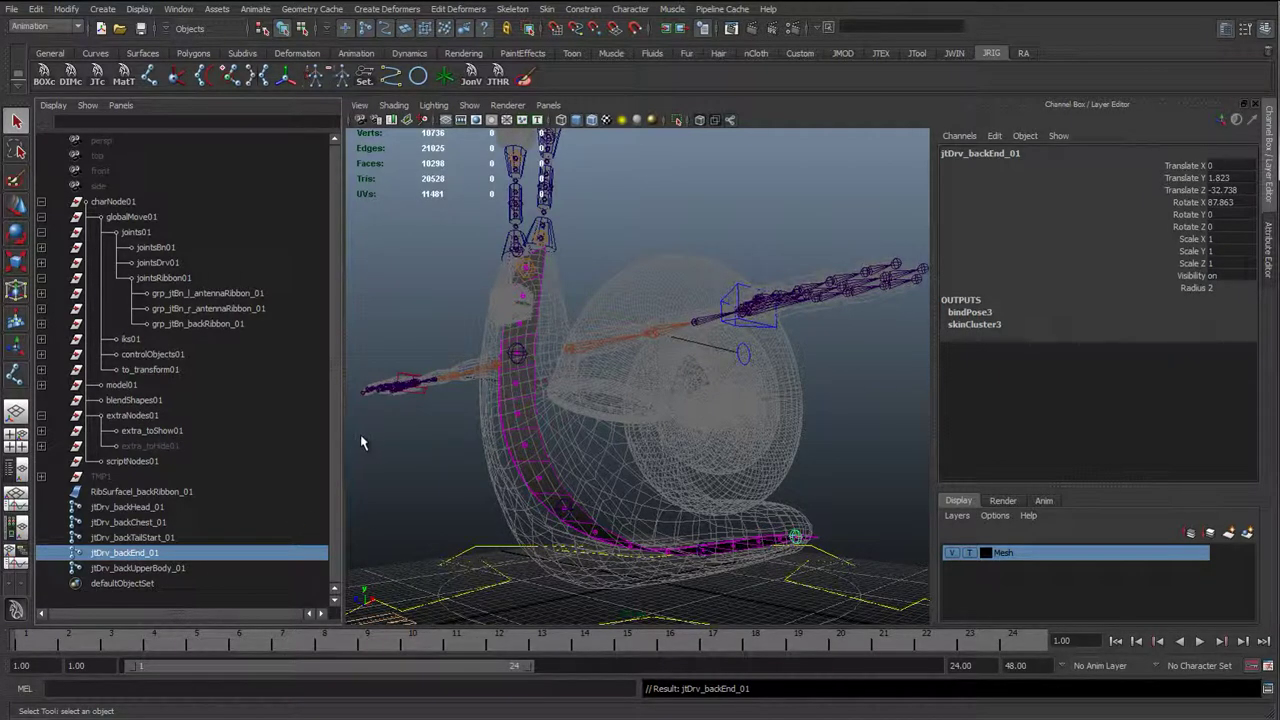
Examine the back ribbon surface together with its upper-body and head driver joints
{"action": "left_click", "coordinate": [517, 408]}
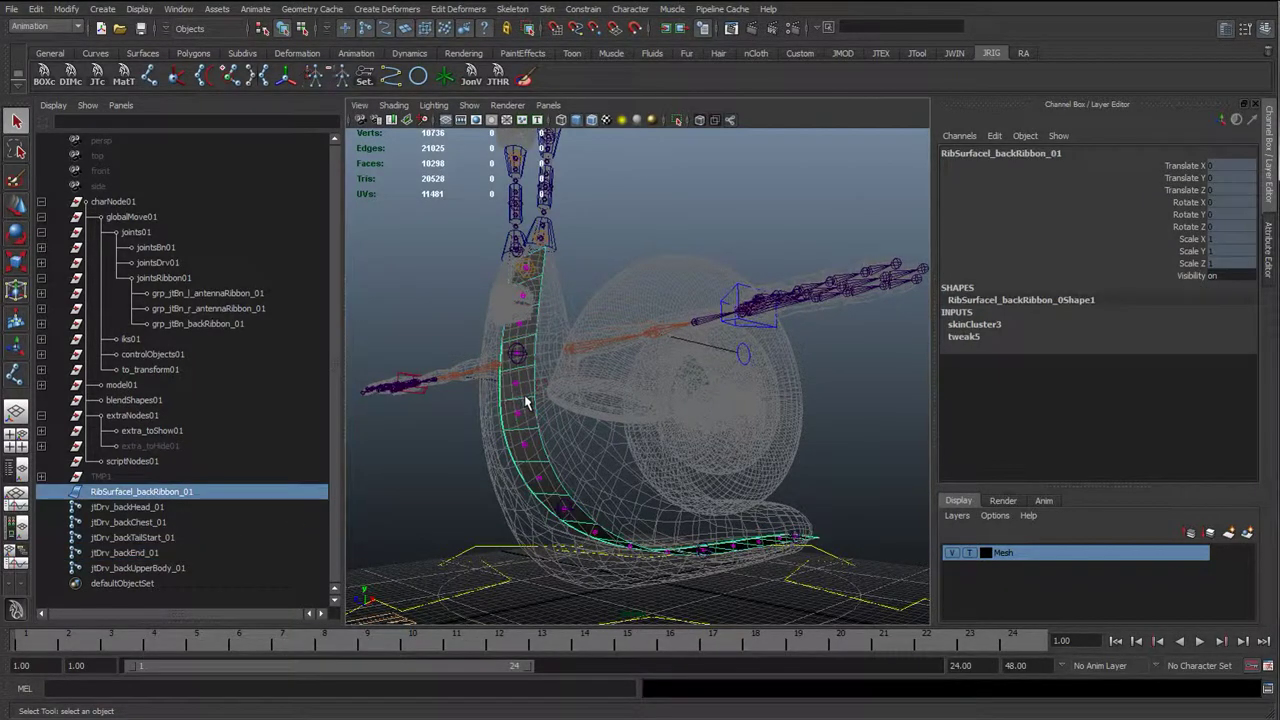
{"action": "left_click_drag", "start_coordinate": [507, 454], "coordinate": [533, 449], "text": "alt"}
{"action": "right_click_drag", "start_coordinate": [533, 449], "coordinate": [580, 414], "text": "alt"}
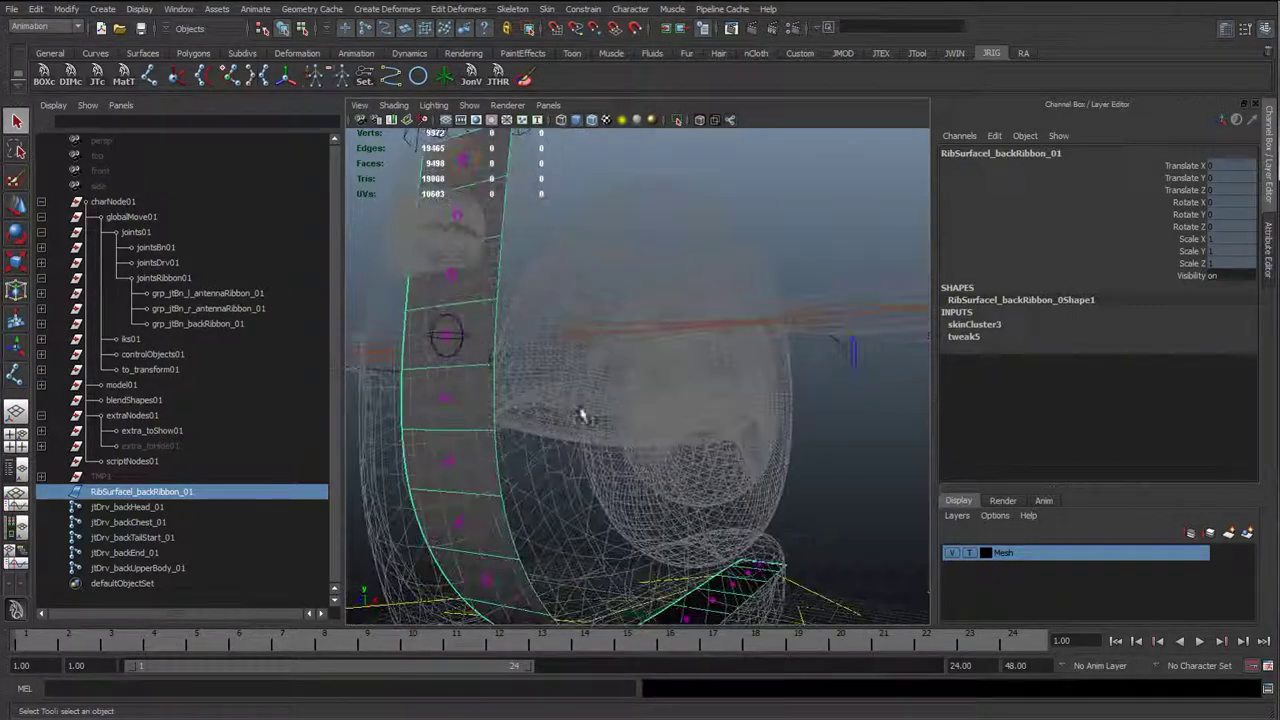
{"action": "left_click", "coordinate": [446, 338]}
{"action": "left_click_drag", "start_coordinate": [446, 338], "coordinate": [446, 383], "text": "alt"}
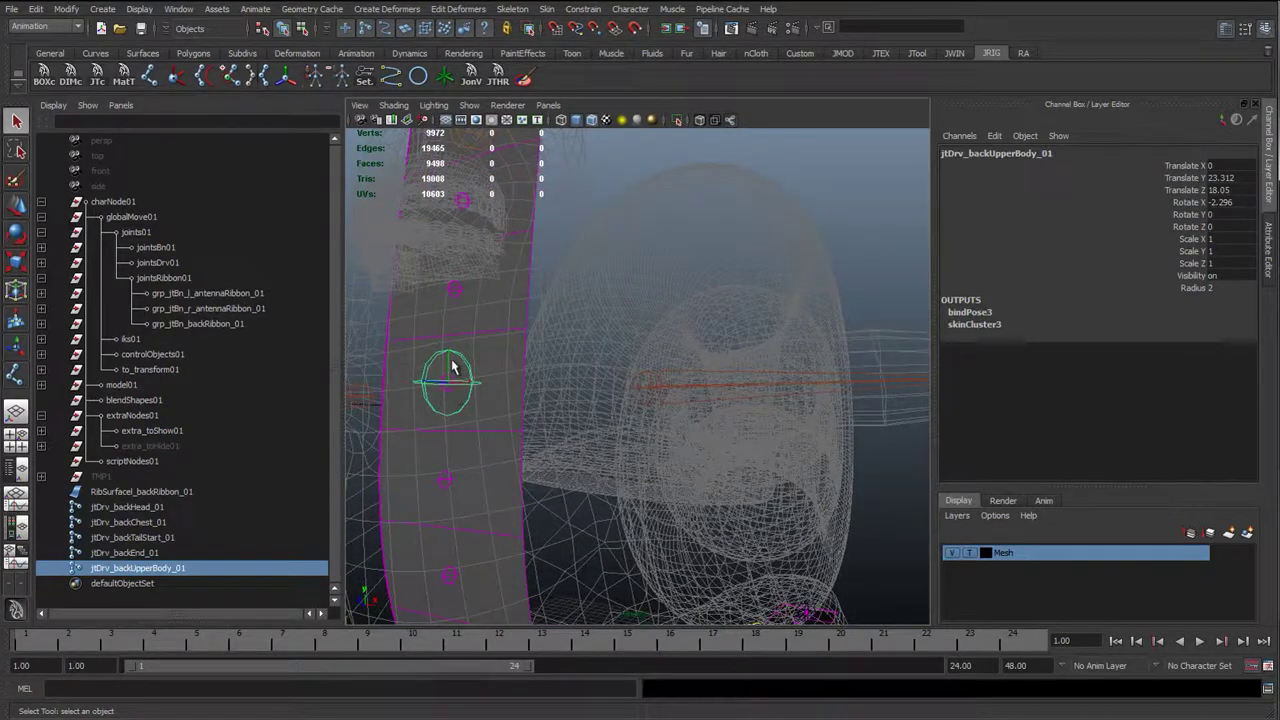
{"action": "key", "text": "w"}
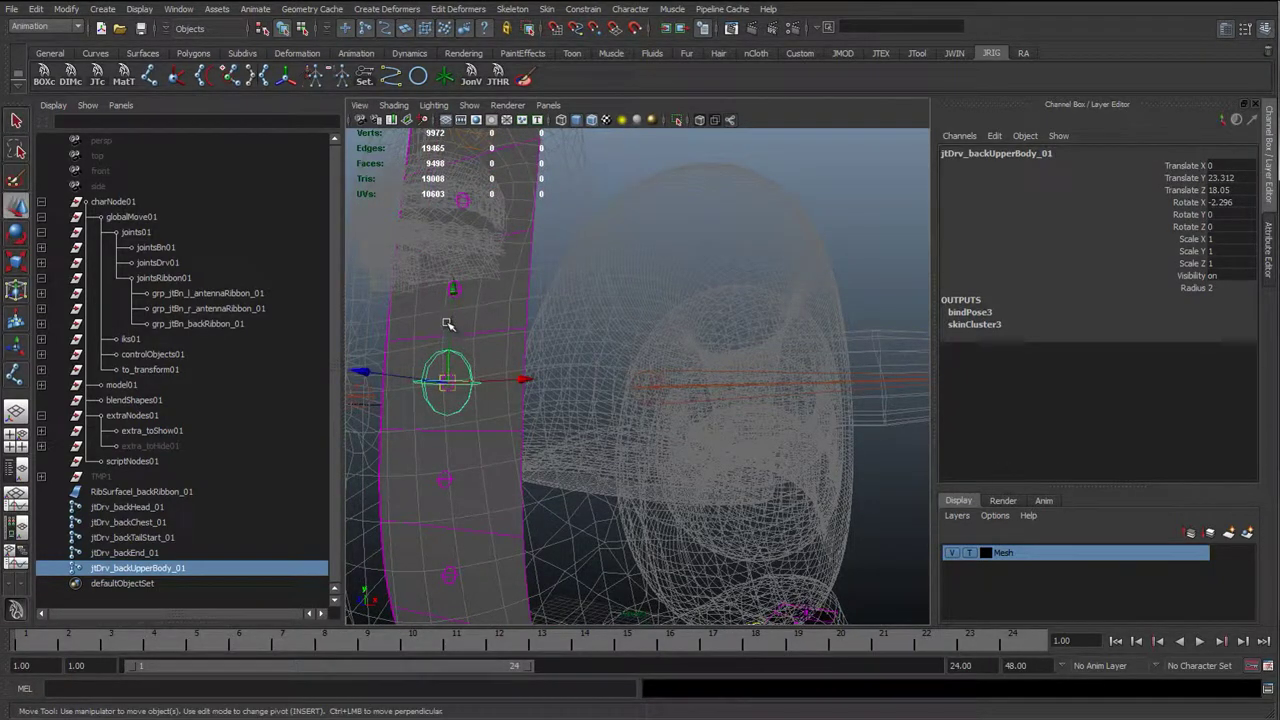
{"action": "key", "text": "q"}
{"action": "left_click_drag", "start_coordinate": [448, 325], "coordinate": [563, 423], "text": "alt"}
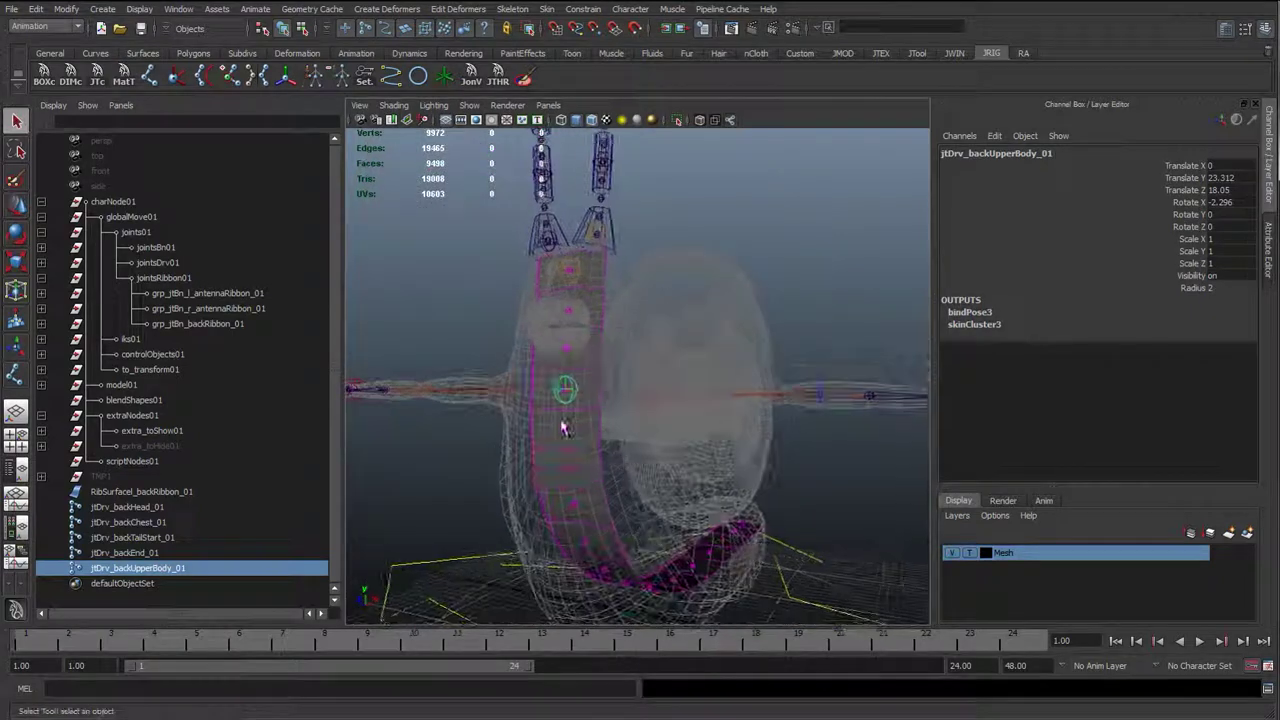
{"action": "left_click", "coordinate": [577, 276]}
Examine the ribbon and its driver joints along the lower back and the tail
{"action": "left_click_drag", "start_coordinate": [563, 506], "coordinate": [502, 470], "text": "alt"}
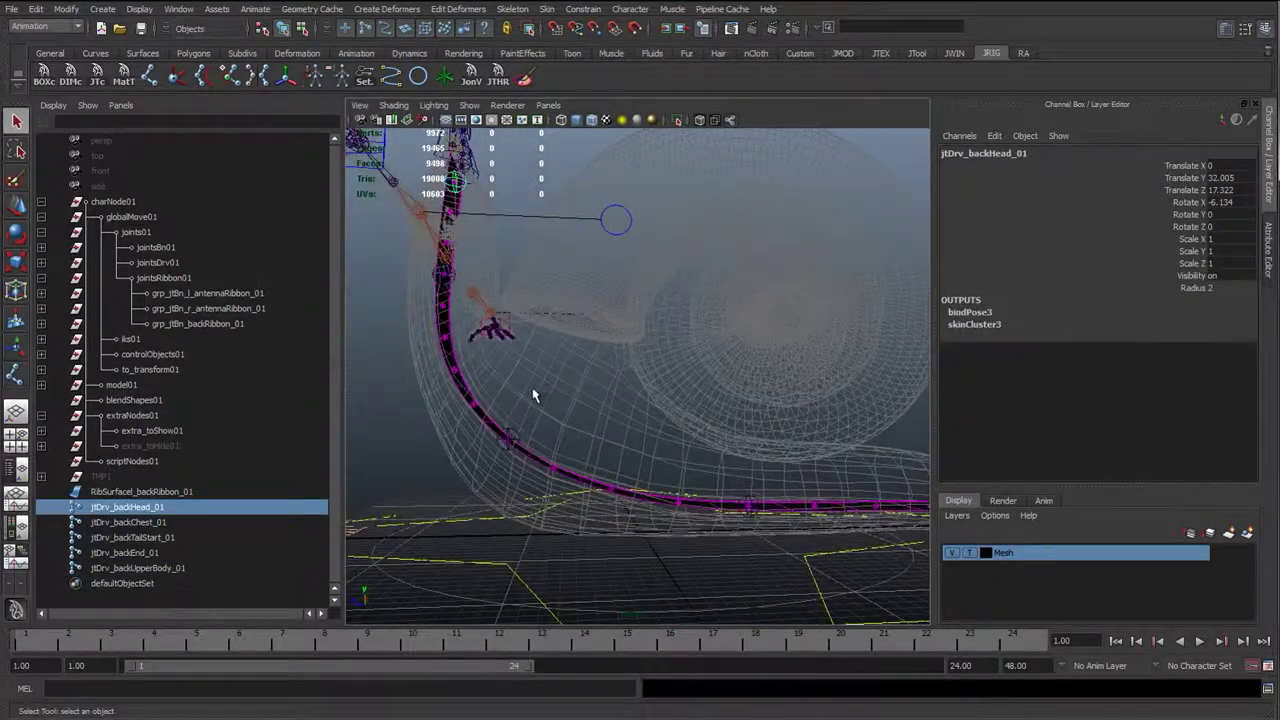
{"action": "left_click_drag", "start_coordinate": [533, 395], "coordinate": [767, 462], "text": "alt"}
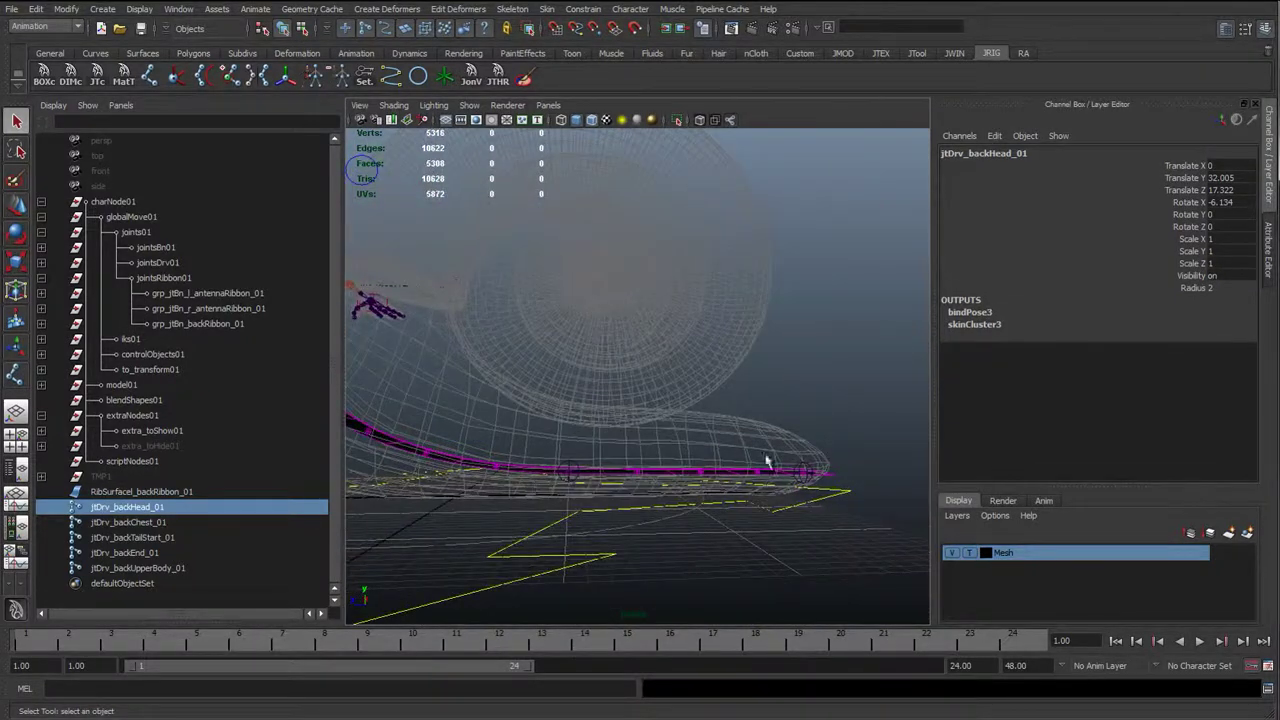
{"action": "left_click_drag", "start_coordinate": [636, 422], "coordinate": [567, 506], "text": "alt"}
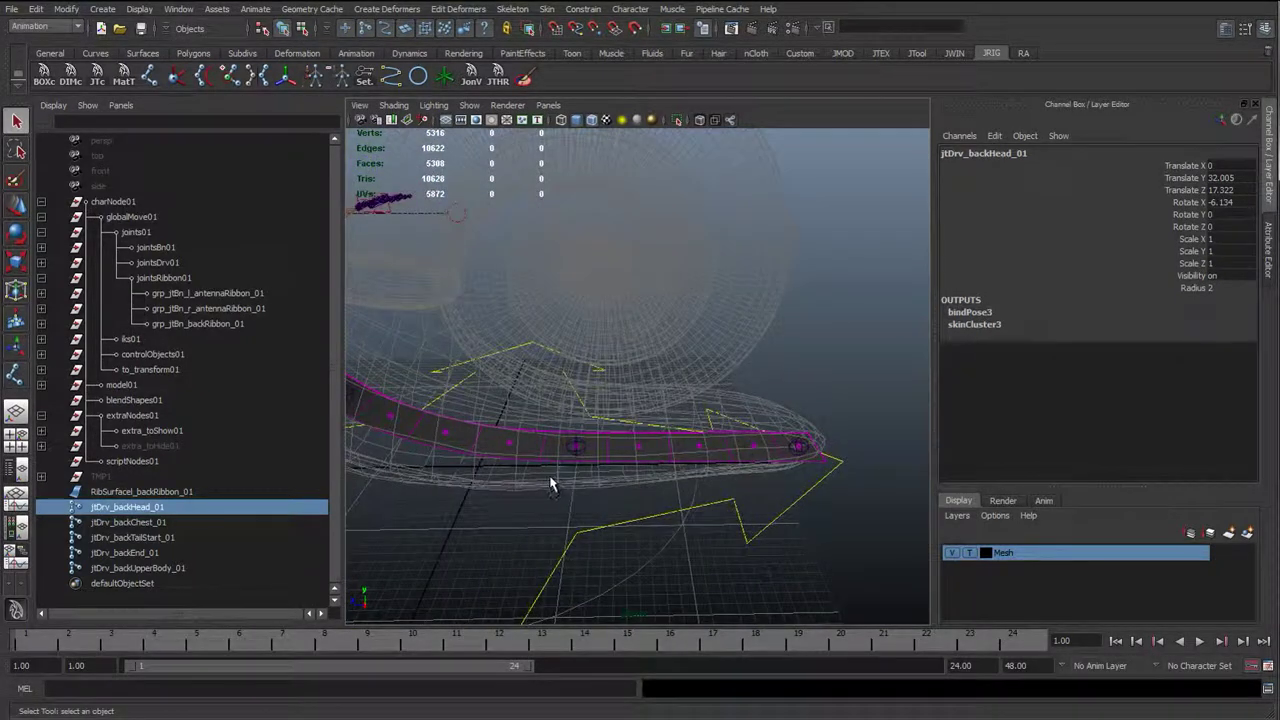
{"action": "left_click_drag", "start_coordinate": [503, 458], "coordinate": [406, 442], "text": "alt"}
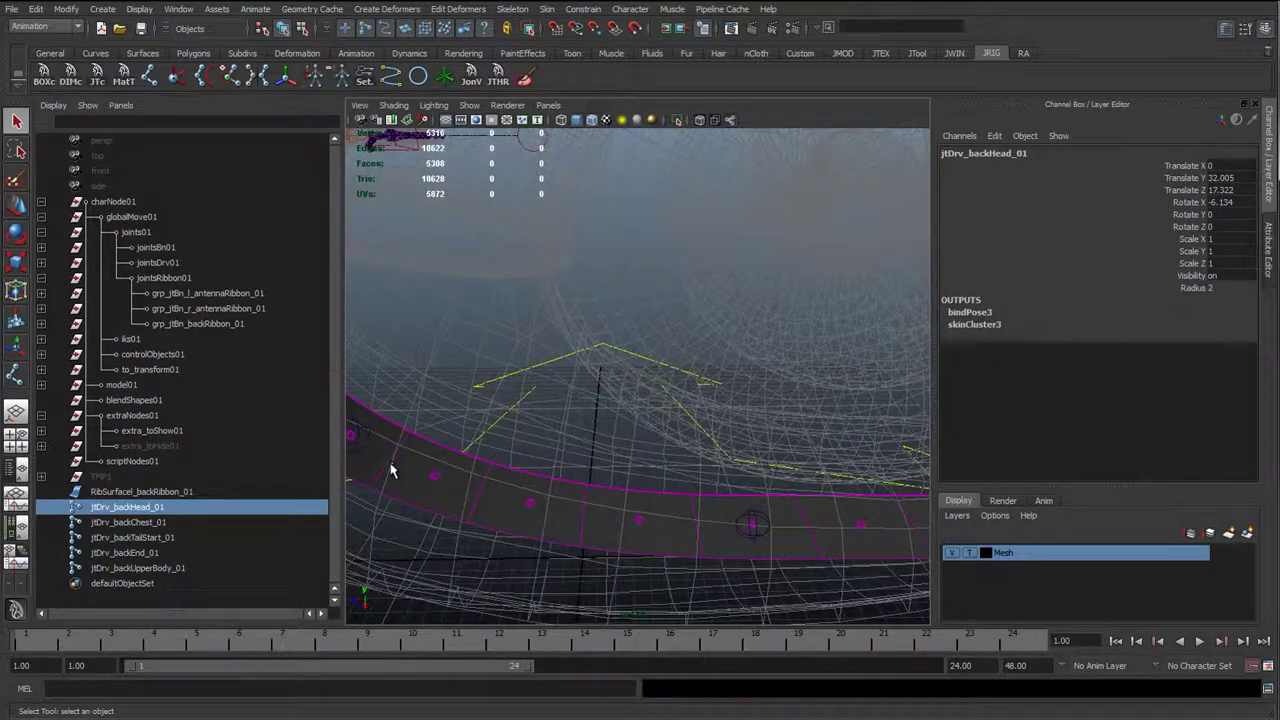
{"action": "left_click_drag", "start_coordinate": [404, 460], "coordinate": [648, 433], "text": "alt"}
{"action": "left_click_drag", "start_coordinate": [532, 436], "coordinate": [660, 451], "text": "alt"}
{"action": "right_click_drag", "start_coordinate": [660, 451], "coordinate": [537, 462], "text": "alt"}
{"action": "middle_click_drag", "start_coordinate": [537, 463], "coordinate": [540, 481], "text": "alt"}
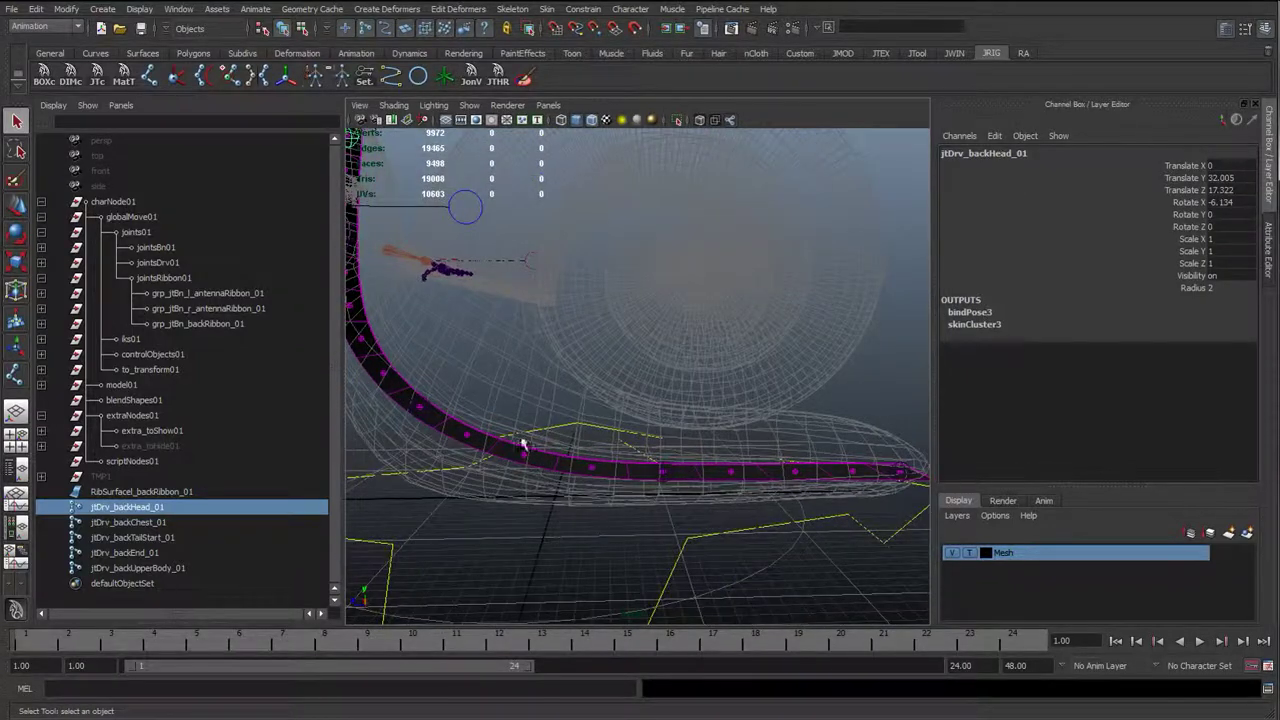
Rotate jtDrv_backTailStart_01 to about 90.5, -47.3 and -7.9 degrees in X, Y and Z to test the ribbon's deformation
{"action": "middle_click_drag", "start_coordinate": [786, 443], "coordinate": [665, 410], "text": "alt"}
{"action": "left_click", "coordinate": [562, 482]}
{"action": "key", "text": "e"}
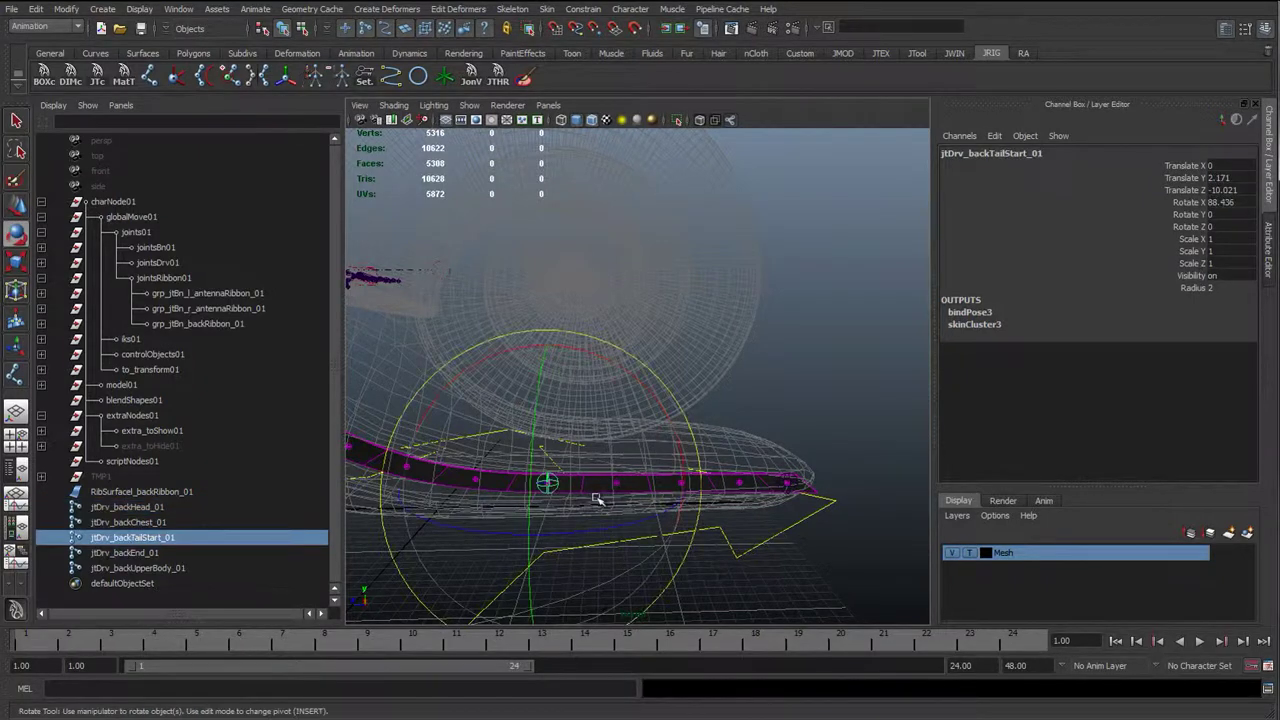
{"action": "left_click_drag", "start_coordinate": [596, 499], "coordinate": [571, 543]}
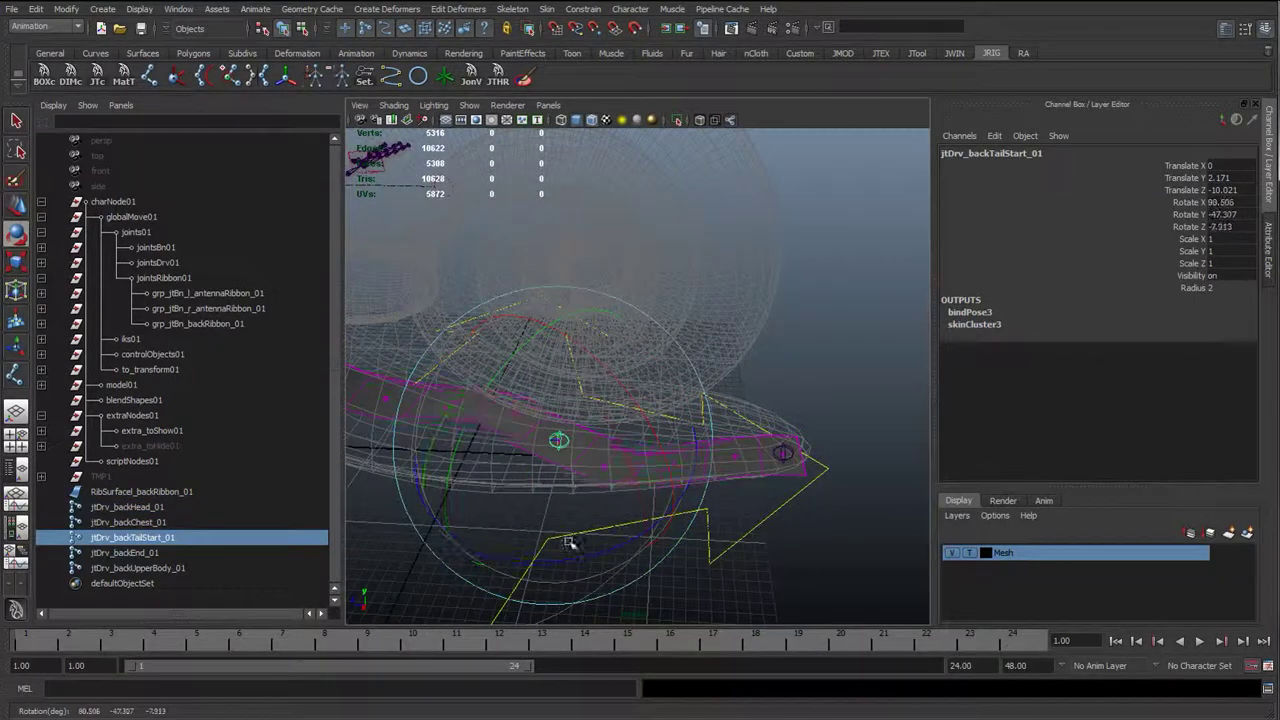
Try moving jtDrv_backEnd_01 to about 9.9, -9.6, -0.2 and rotating it to about -182 degrees in Y to curl the tail
{"action": "left_click", "coordinate": [789, 457]}
{"action": "key", "text": "w"}
{"action": "left_click_drag", "start_coordinate": [789, 457], "coordinate": [453, 591]}
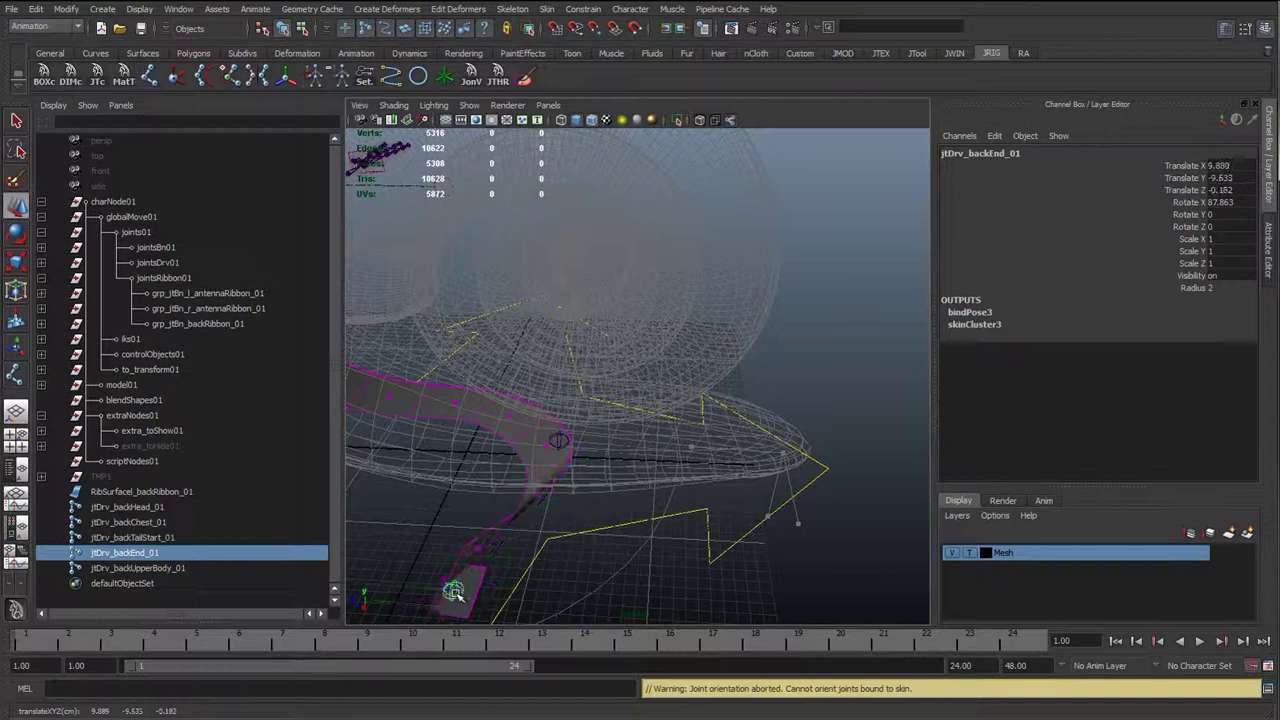
{"action": "key", "text": "e"}
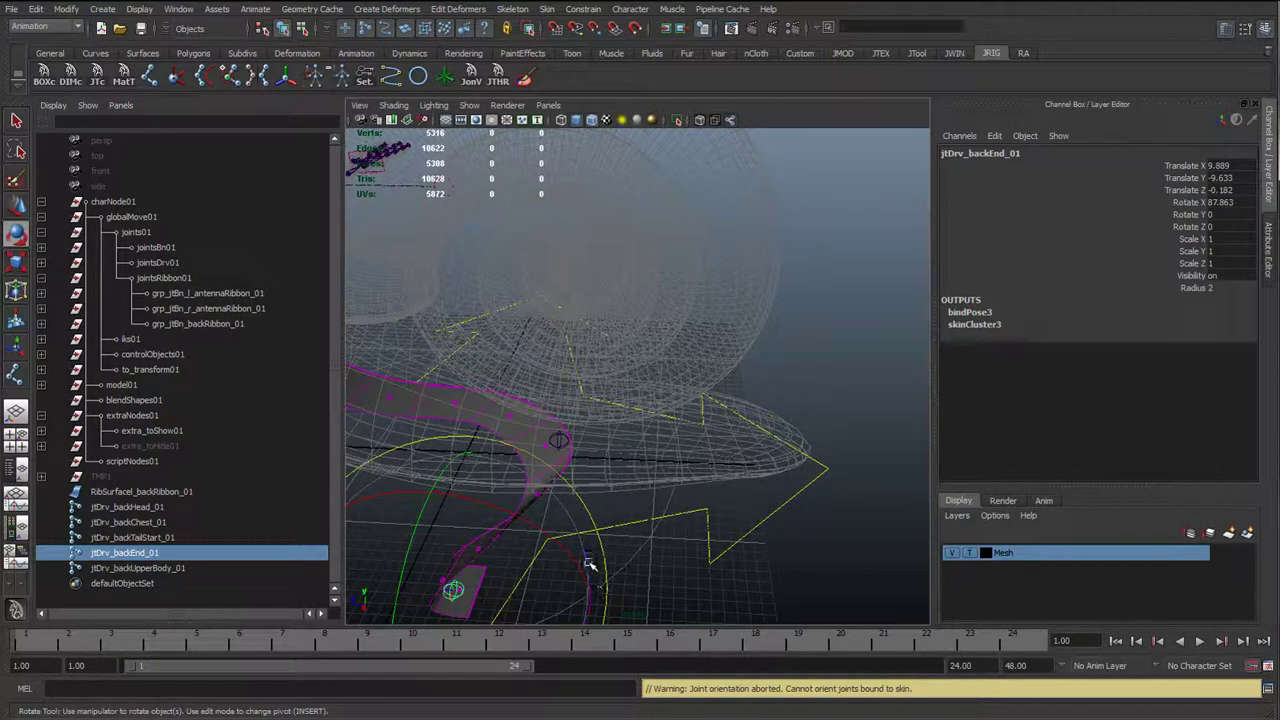
{"action": "left_click_drag", "start_coordinate": [590, 563], "coordinate": [262, 640]}
{"action": "scroll", "coordinate": [597, 543], "scroll_direction": "down", "scroll_amount": 4}
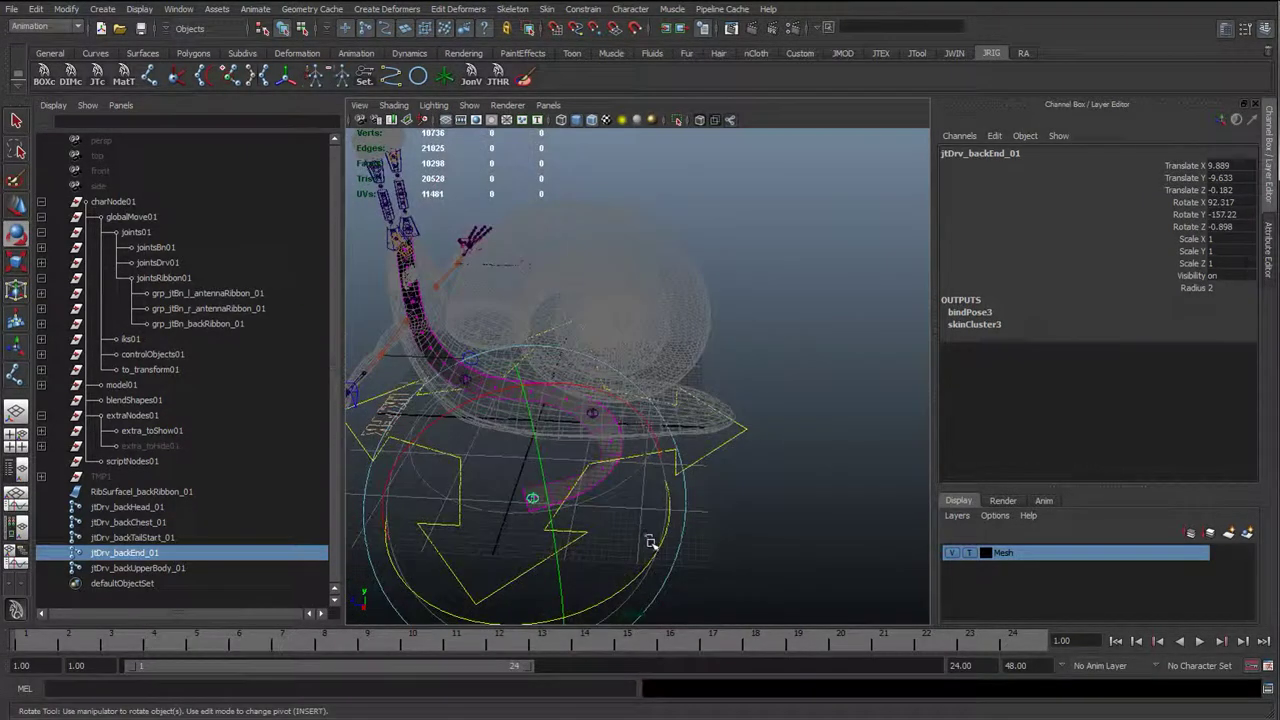
{"action": "left_click_drag", "start_coordinate": [650, 542], "coordinate": [620, 583]}
{"action": "scroll", "coordinate": [559, 461], "scroll_direction": "up", "scroll_amount": 3}
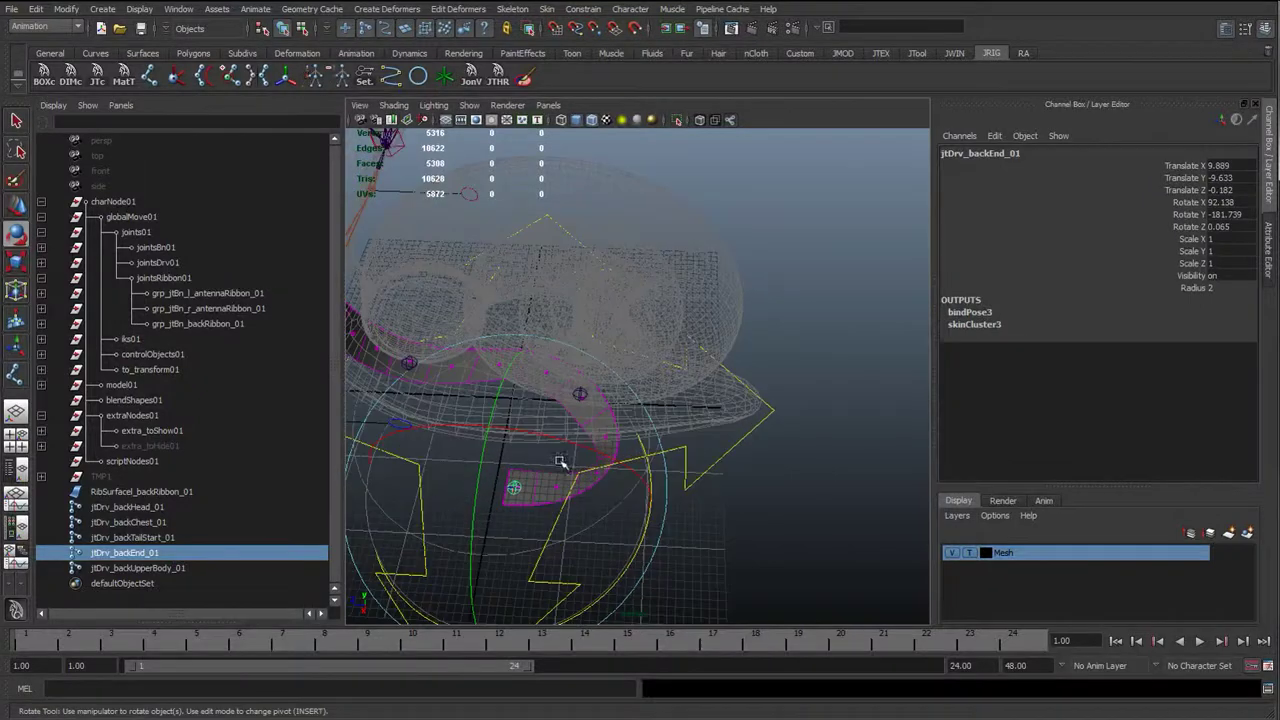
{"action": "middle_click_drag", "start_coordinate": [408, 390], "coordinate": [475, 407], "text": "alt"}
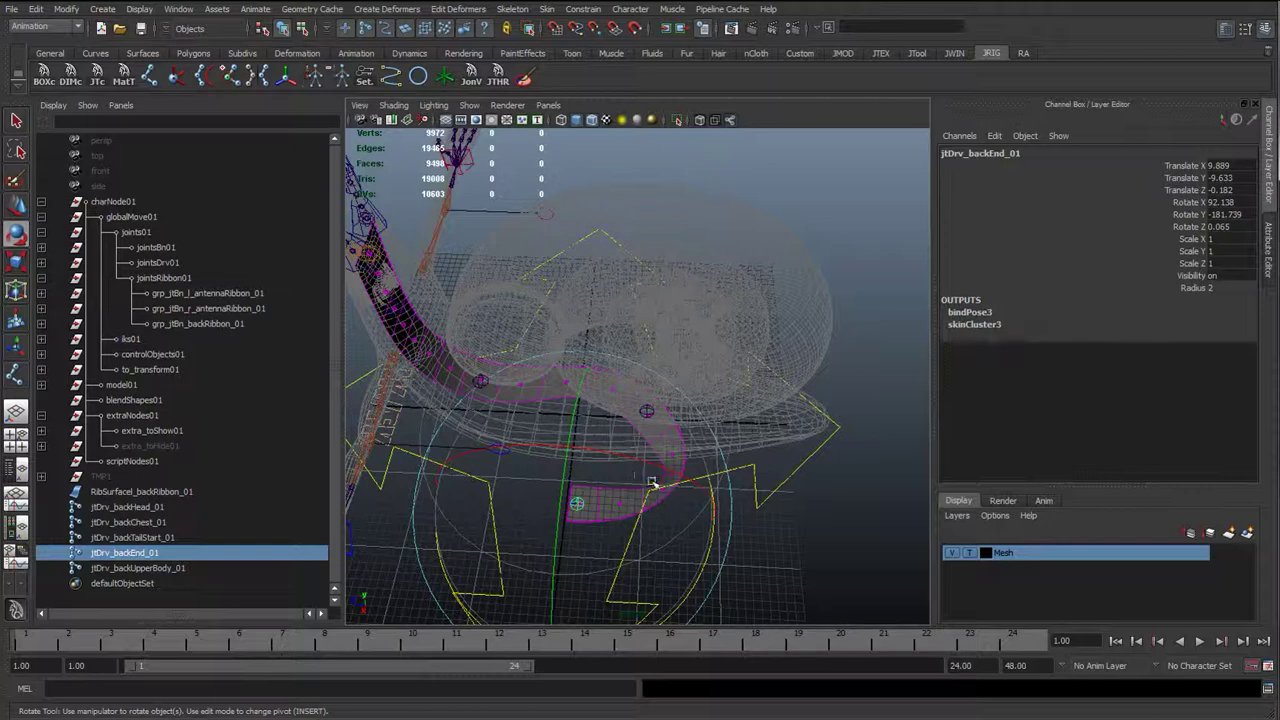
Undo the test move and rotations of jtDrv_backEnd_01
{"action": "key", "text": "ctrl+z"}
{"action": "key", "text": "ctrl+z"}
{"action": "key", "text": "ctrl+z"}
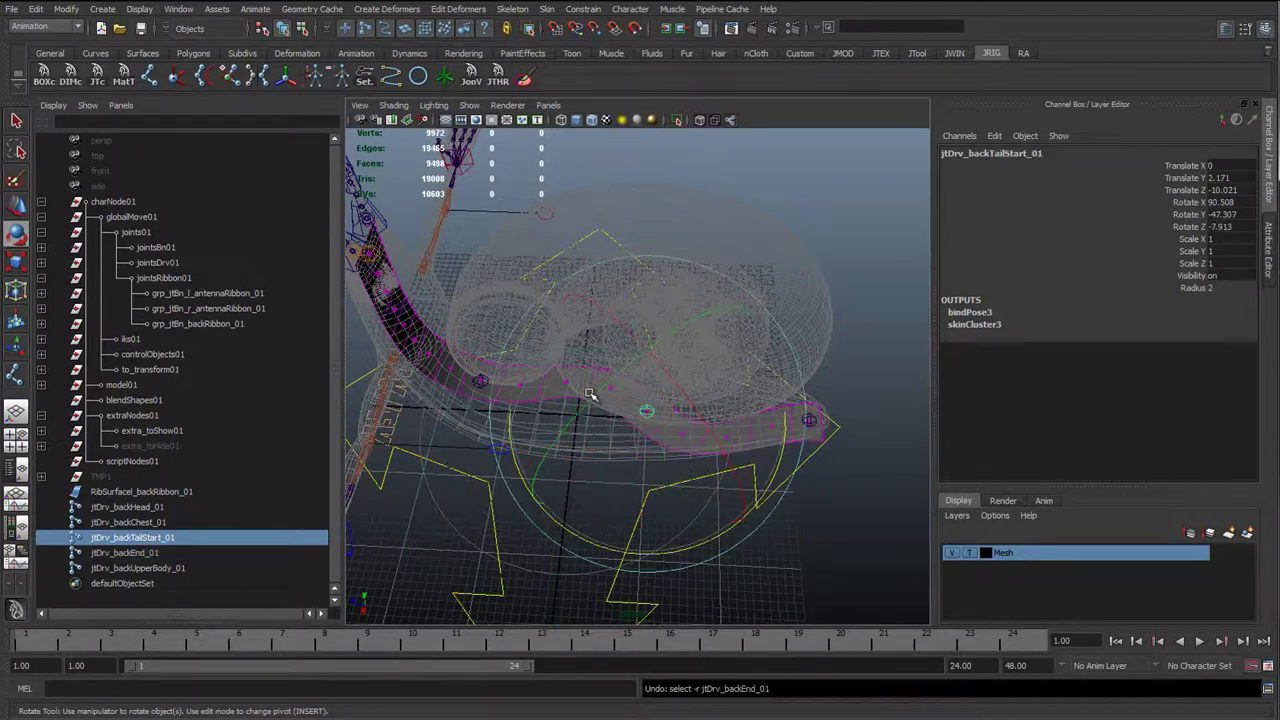
Undo the test rotation of jtDrv_backTailStart_01
{"action": "key", "text": "ctrl+z"}
{"action": "key", "text": "w"}
{"action": "left_click_drag", "start_coordinate": [681, 492], "coordinate": [737, 494], "text": "alt"}
{"action": "key", "text": "w"}
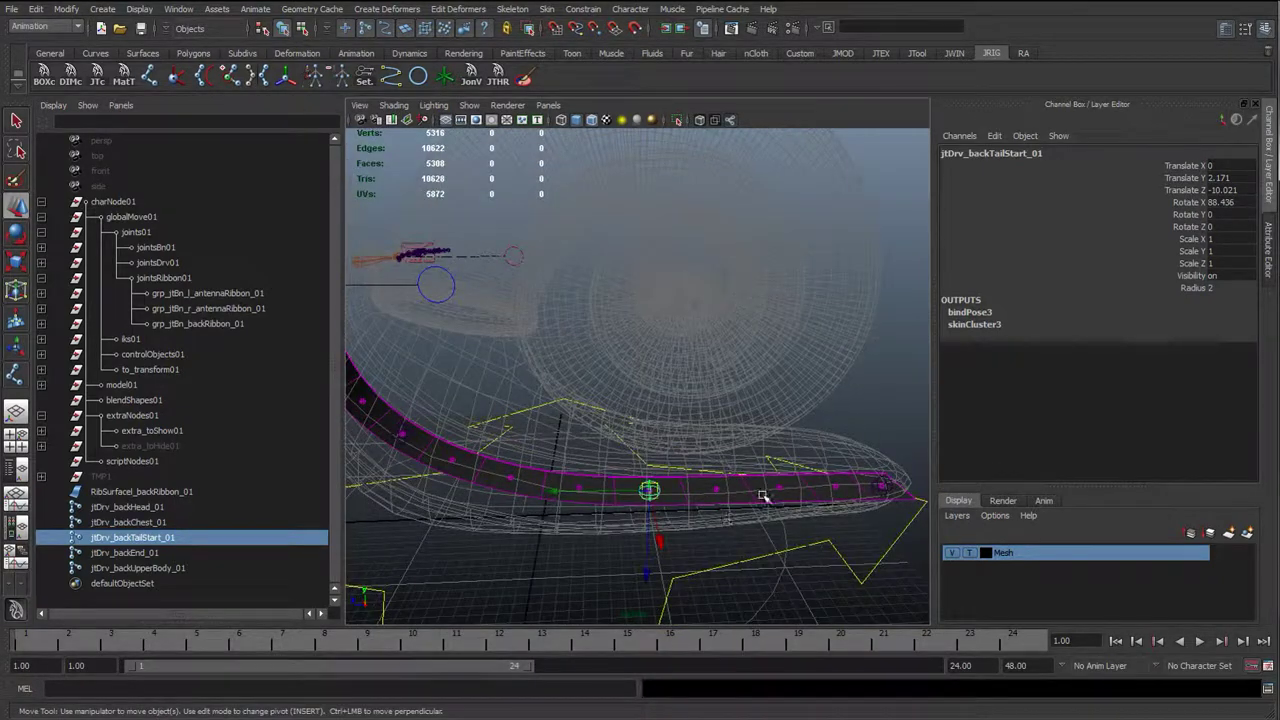
Examine the shape of the RibSurfacel_backRibbon_01 surface along the snail's body from the side and the front
{"action": "left_click", "coordinate": [760, 492]}
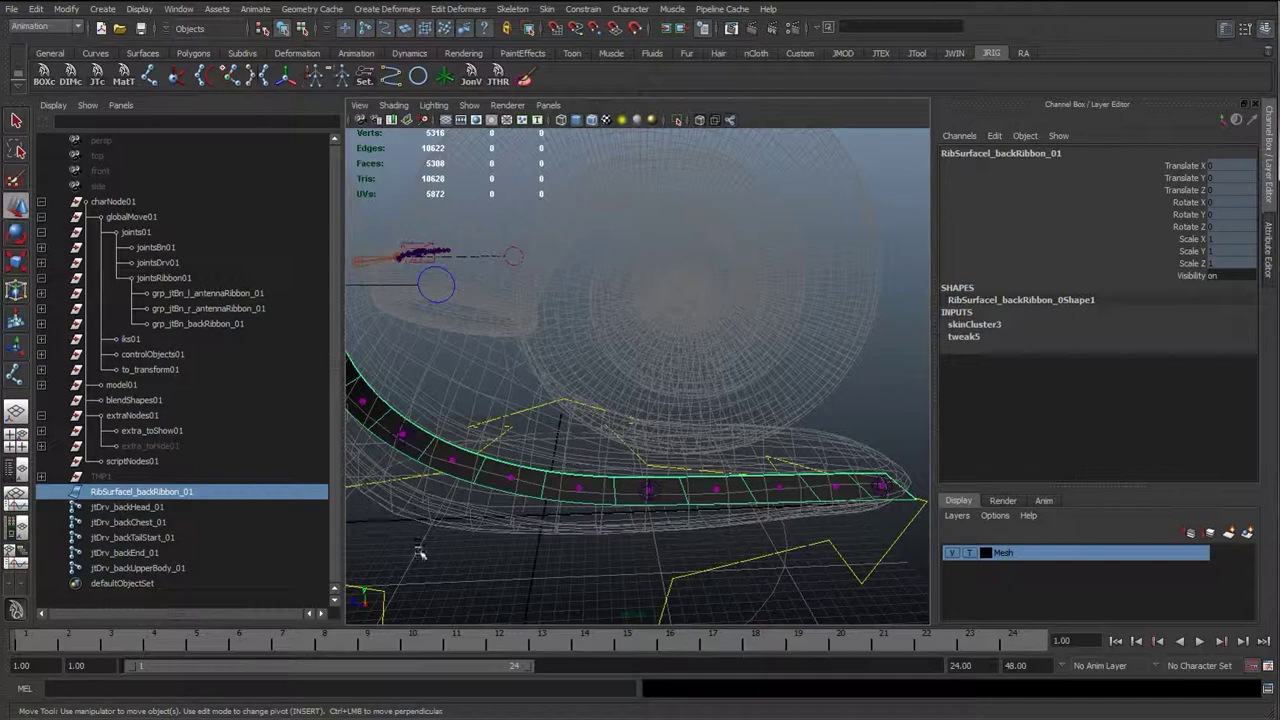
{"action": "left_click_drag", "start_coordinate": [515, 497], "coordinate": [587, 466], "text": "alt"}
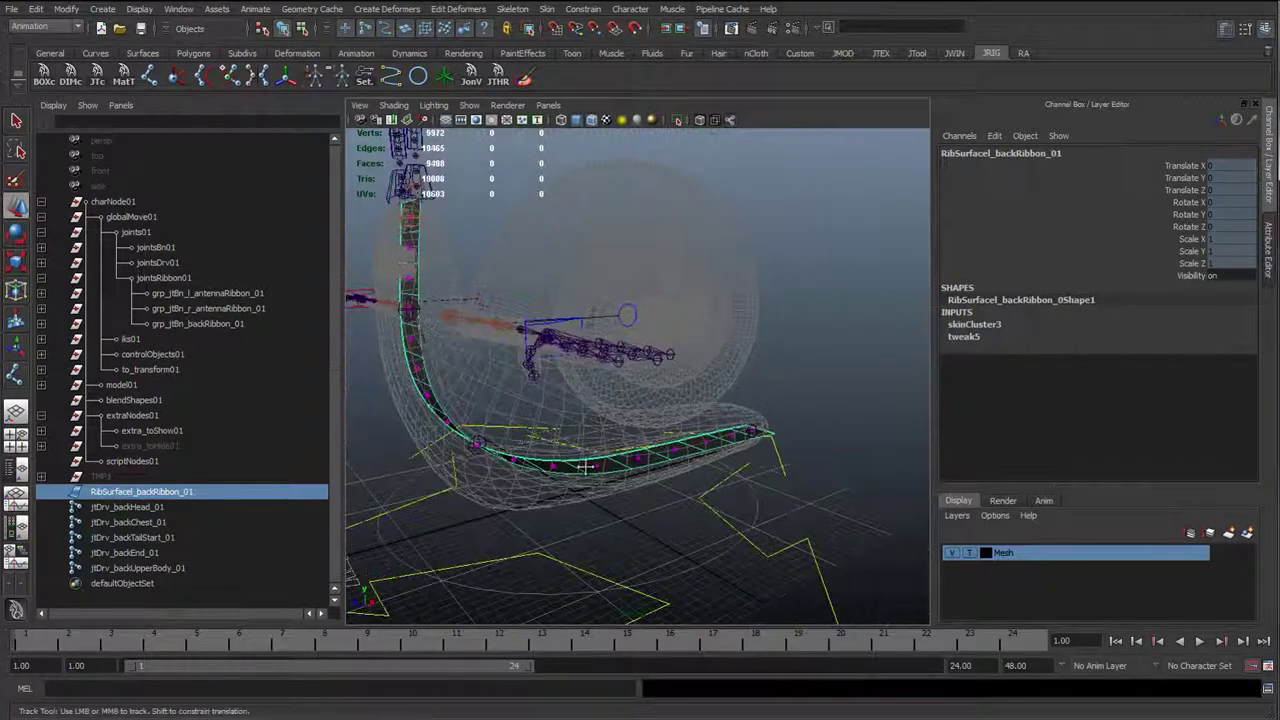
{"action": "middle_click_drag", "start_coordinate": [586, 466], "coordinate": [683, 512], "text": "alt"}
{"action": "left_click", "coordinate": [431, 455]}
{"action": "scroll", "coordinate": [491, 483], "scroll_direction": "up", "scroll_amount": 3}
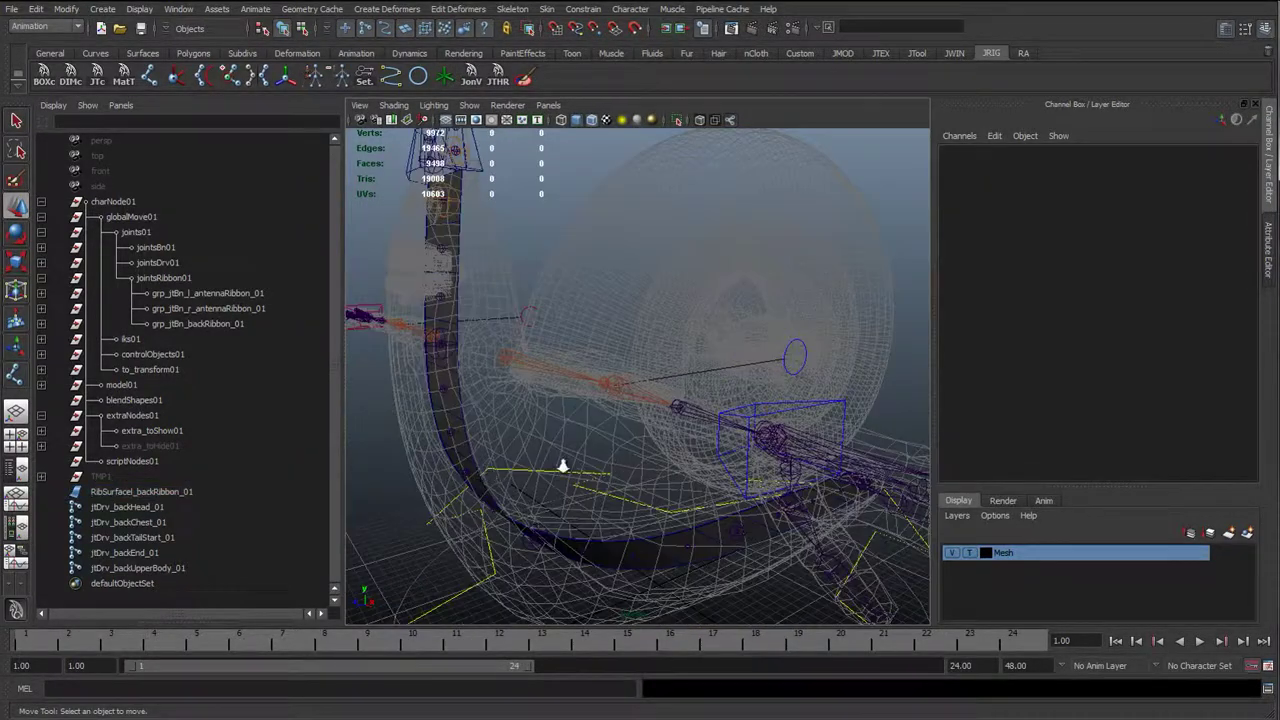
{"action": "scroll", "coordinate": [563, 465], "scroll_direction": "down", "scroll_amount": 3}
{"action": "left_click_drag", "start_coordinate": [560, 463], "coordinate": [597, 398], "text": "alt"}
{"action": "left_click", "coordinate": [595, 398]}
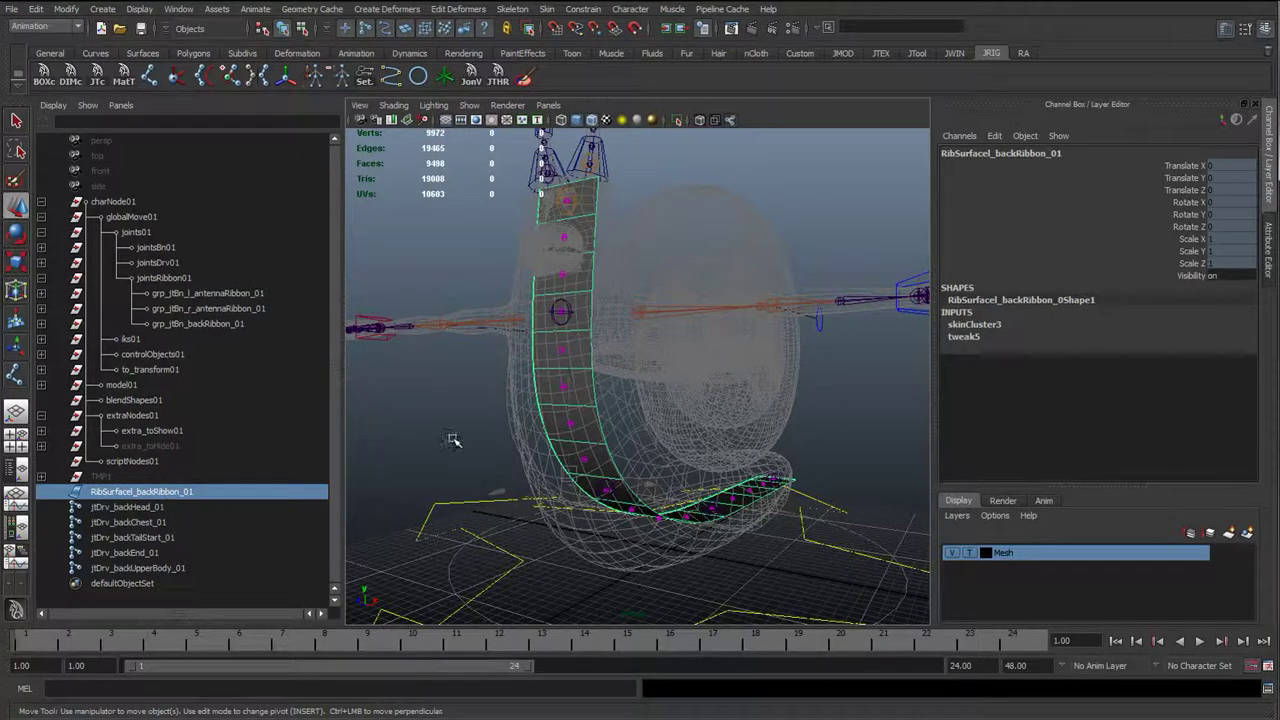
{"action": "left_click_drag", "start_coordinate": [452, 440], "coordinate": [425, 440], "text": "alt"}
Compare the names of the antenna ribbon surfaces inside extra_toHide01 with the name of the back ribbon surface
{"action": "left_click", "coordinate": [150, 445]}
{"action": "left_click", "coordinate": [41, 445]}
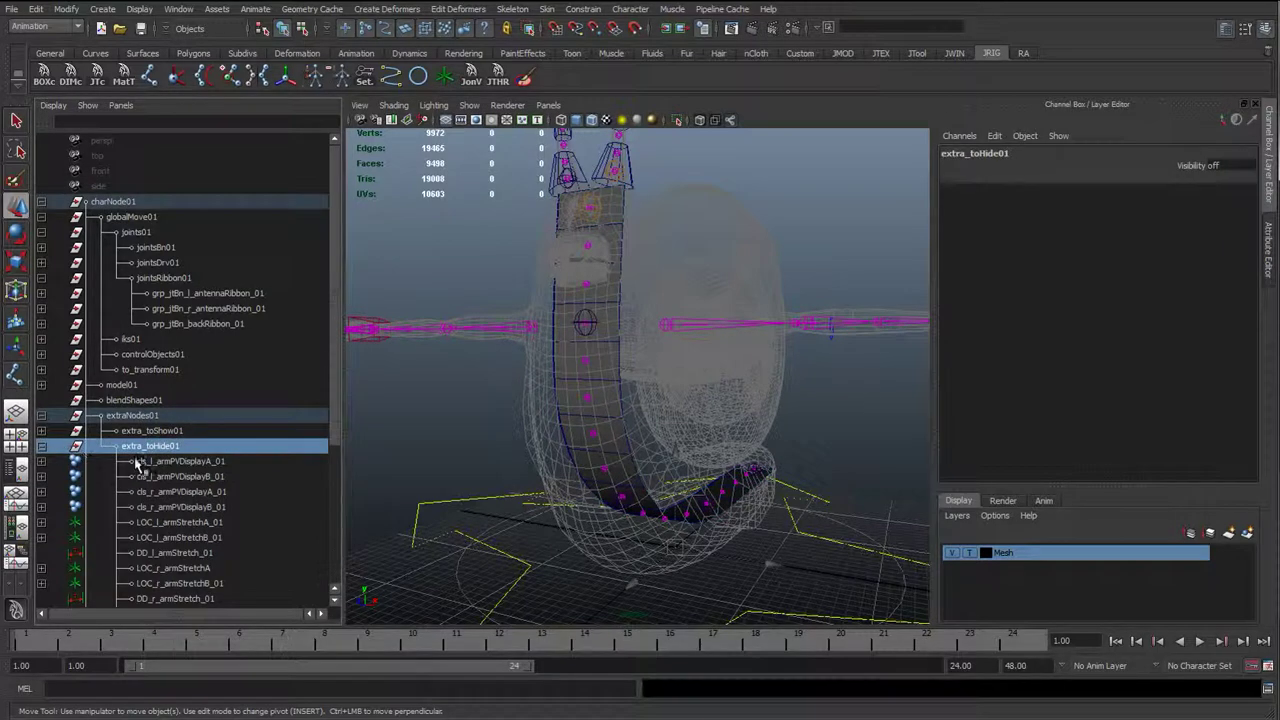
{"action": "scroll", "coordinate": [140, 462], "scroll_direction": "down", "scroll_amount": 5}
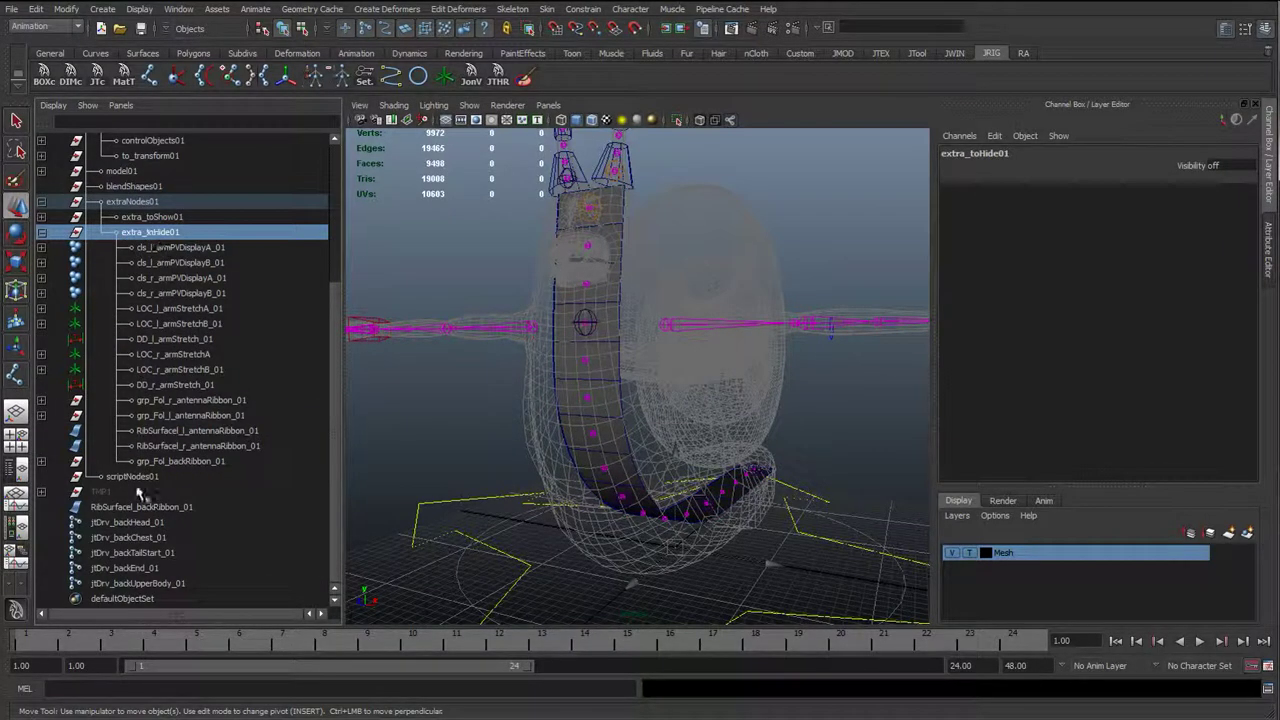
{"action": "double_click", "coordinate": [140, 431]}
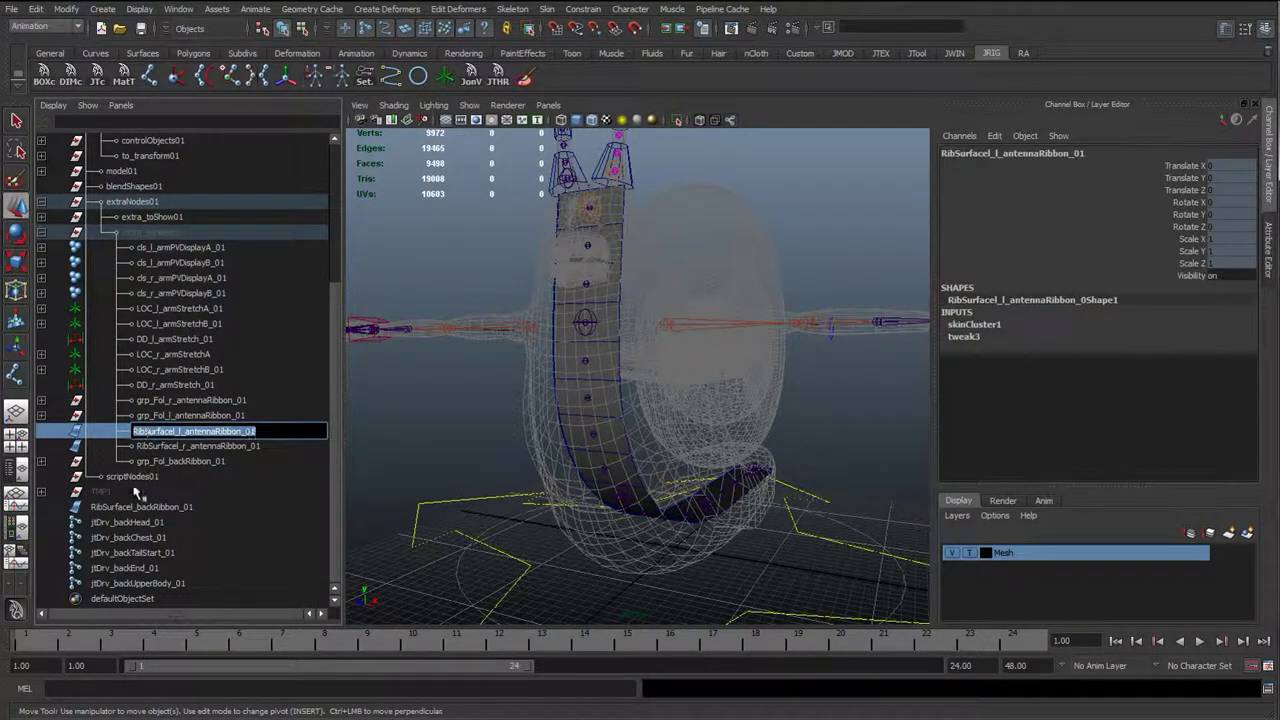
{"action": "double_click", "coordinate": [133, 507]}
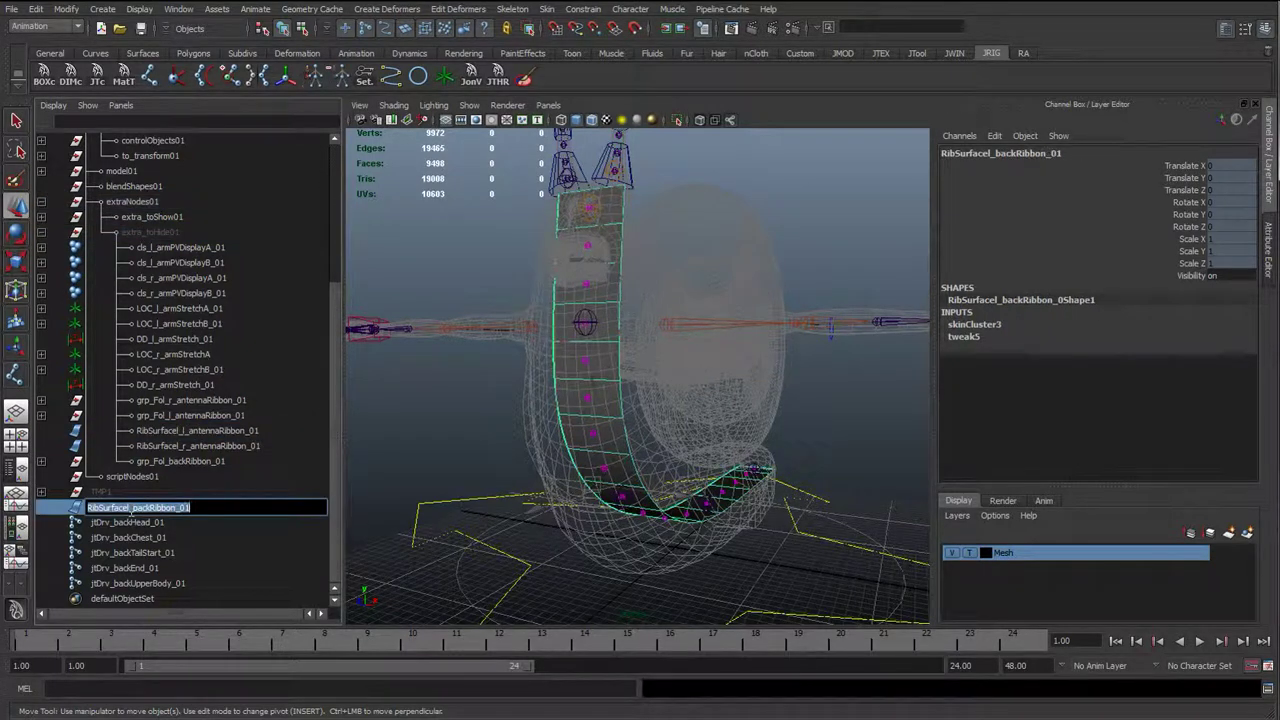
{"action": "left_click", "coordinate": [155, 537]}
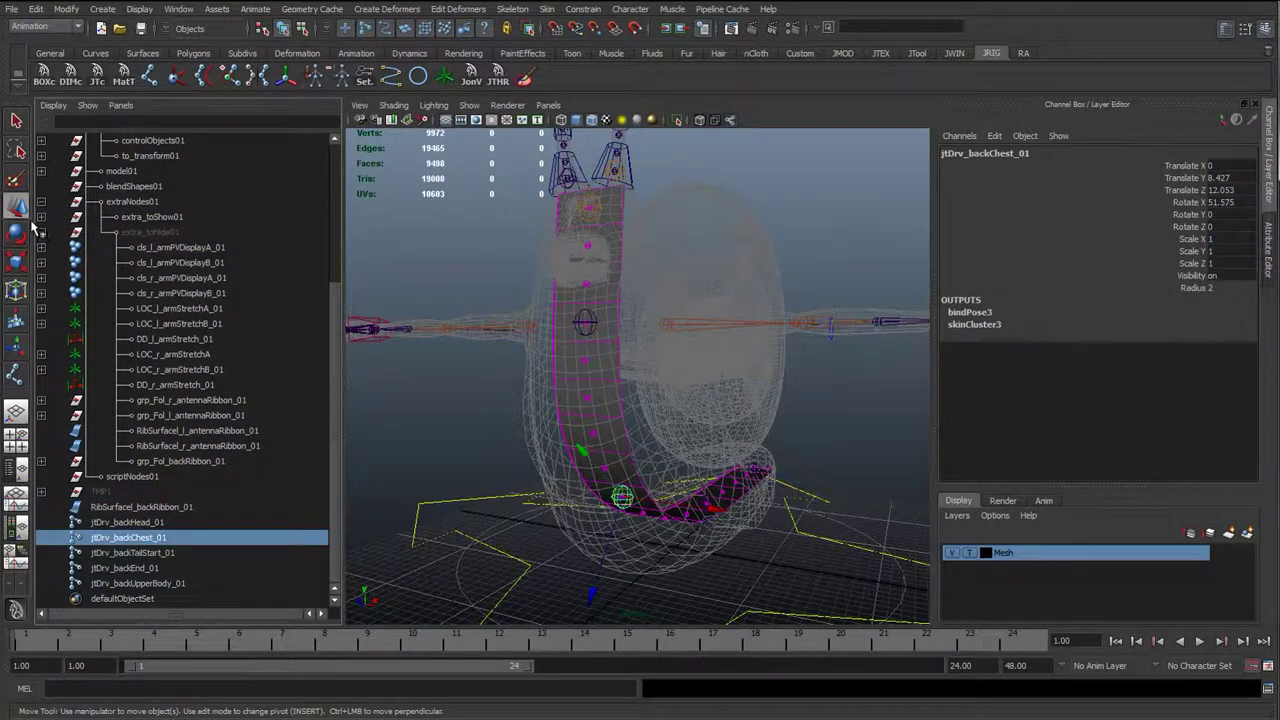
{"action": "left_click", "coordinate": [118, 507]}
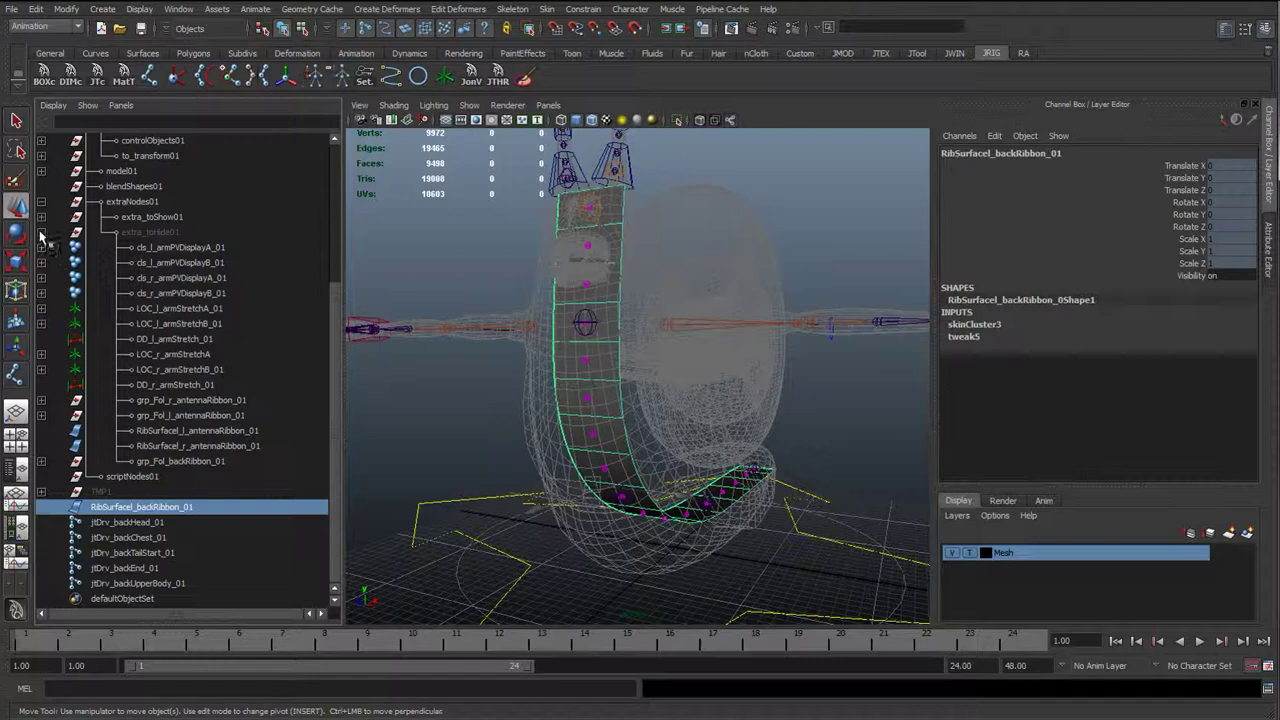
{"action": "left_click", "coordinate": [42, 232]}
Parent the head, chest, tail-start, end and upper-body jtDrv_back joints under the jointsDrv01 group
{"action": "left_click", "coordinate": [130, 522]}
{"action": "left_click", "coordinate": [133, 507]}
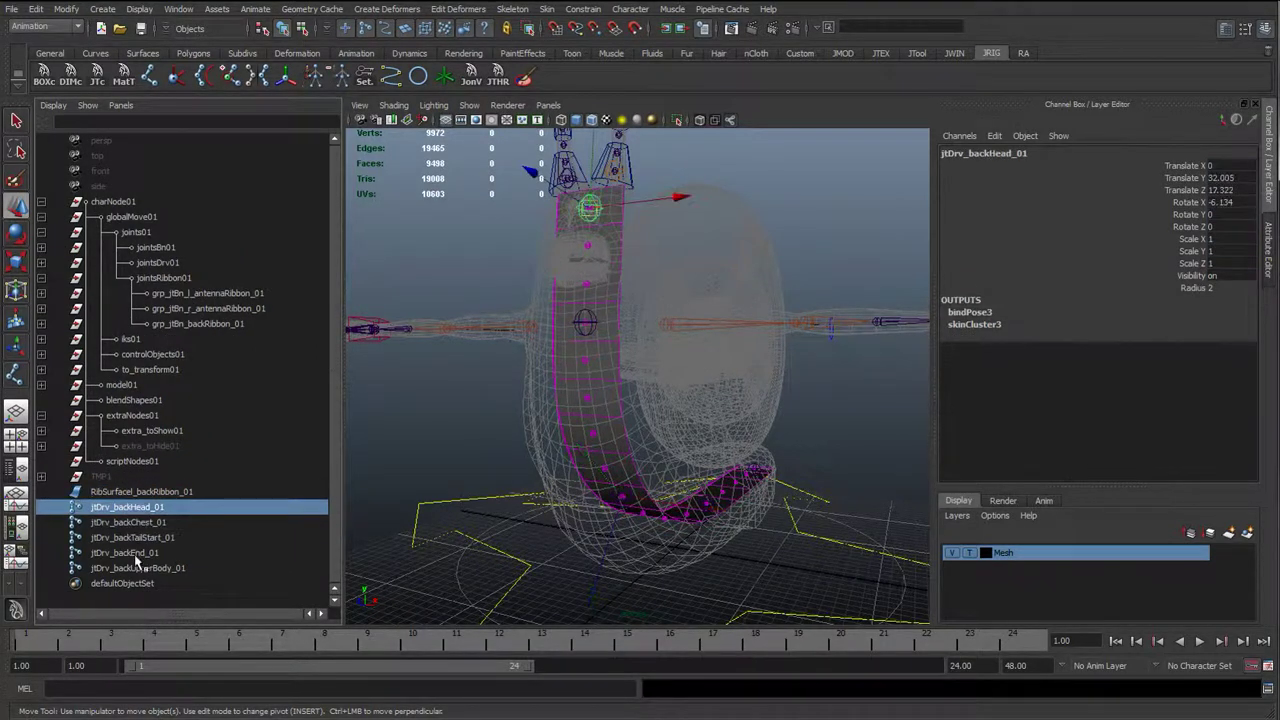
{"action": "left_click", "coordinate": [137, 567], "text": "shift"}
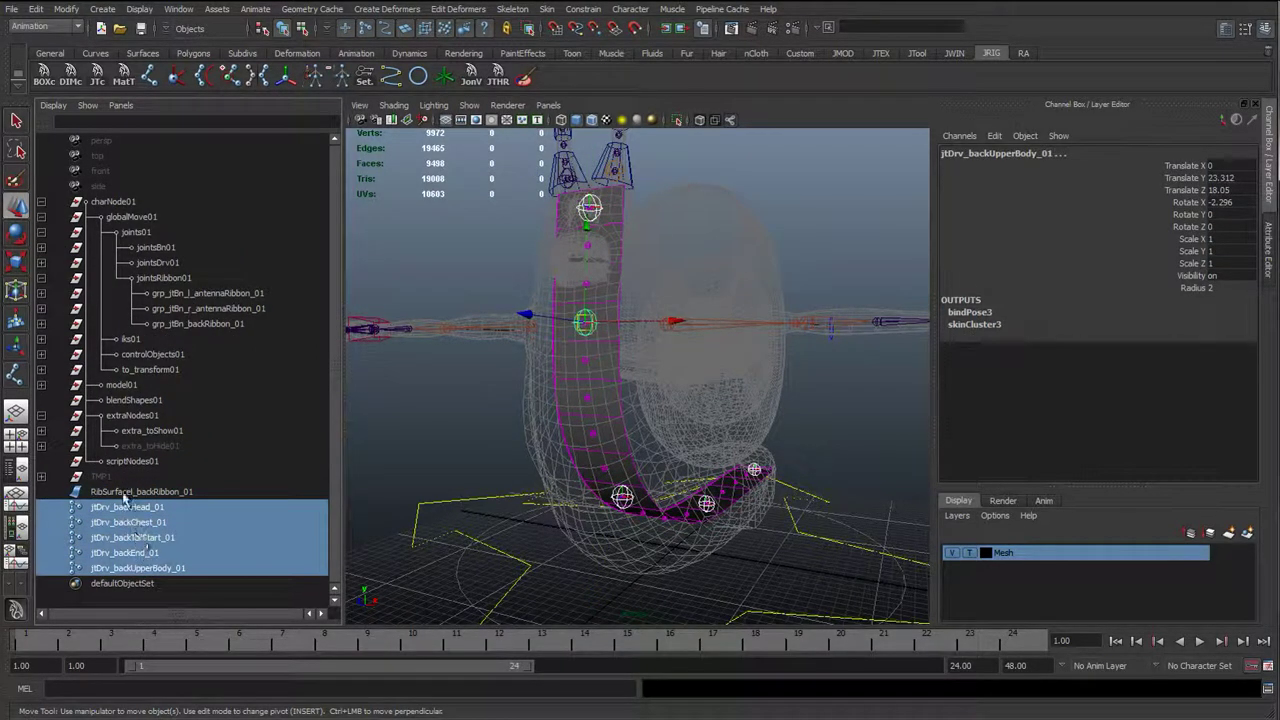
{"action": "left_click_drag", "start_coordinate": [133, 537], "coordinate": [172, 264]}
{"action": "middle_click_drag", "start_coordinate": [170, 264], "coordinate": [166, 264]}
{"action": "left_click", "coordinate": [158, 263]}
{"action": "left_click", "coordinate": [41, 263]}
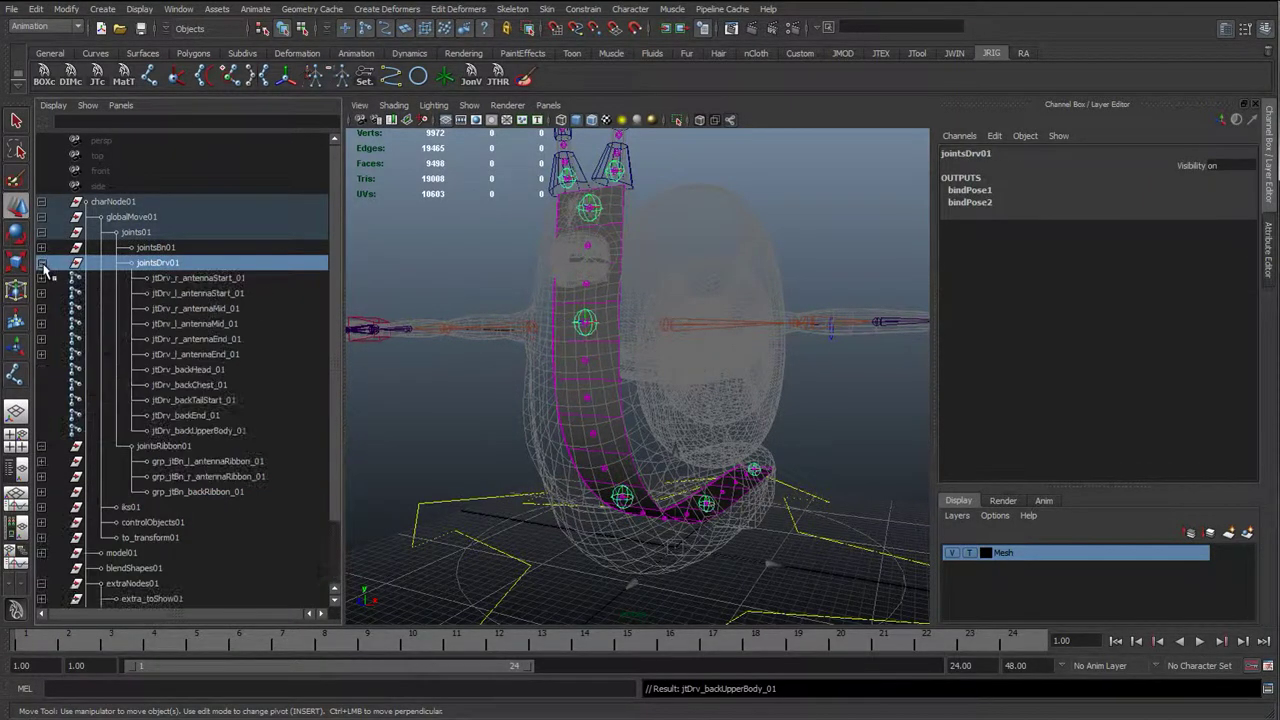
{"action": "left_click", "coordinate": [41, 262]}
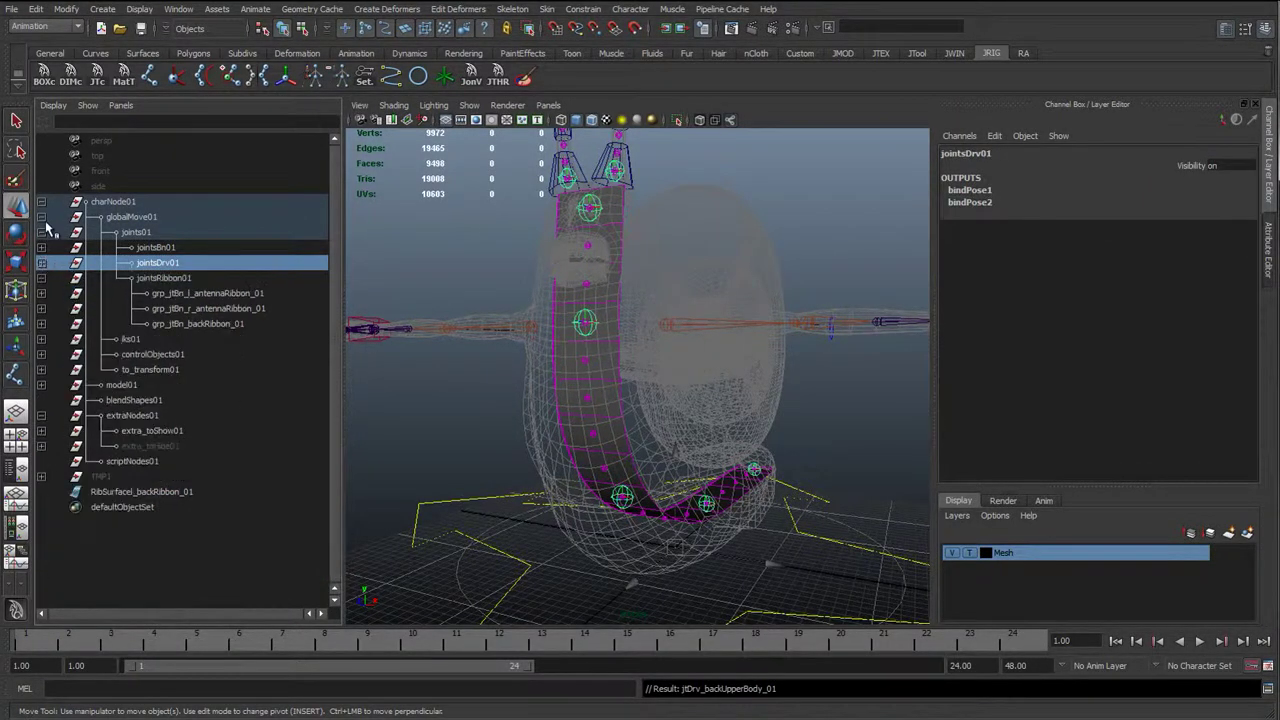
Enlarge the perspective view and examine the existing antenna controls and the back ribbon's side profile
{"action": "left_click", "coordinate": [98, 476]}
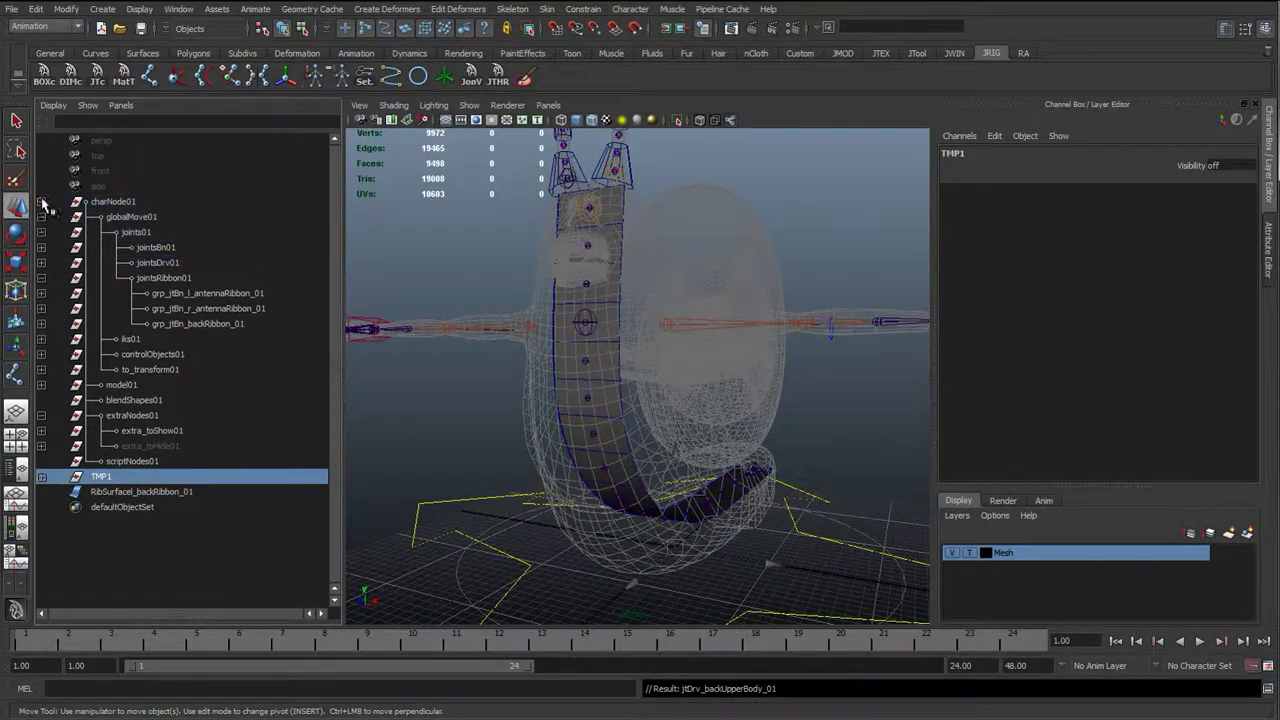
{"action": "left_click", "coordinate": [41, 201]}
{"action": "key", "text": "ctrl+h"}
{"action": "left_click_drag", "start_coordinate": [480, 230], "coordinate": [678, 405], "text": "alt"}
{"action": "key", "text": "space"}
{"action": "middle_click_drag", "start_coordinate": [537, 234], "coordinate": [457, 334], "text": "alt"}
{"action": "scroll", "coordinate": [443, 334], "scroll_direction": "up", "scroll_amount": 3}
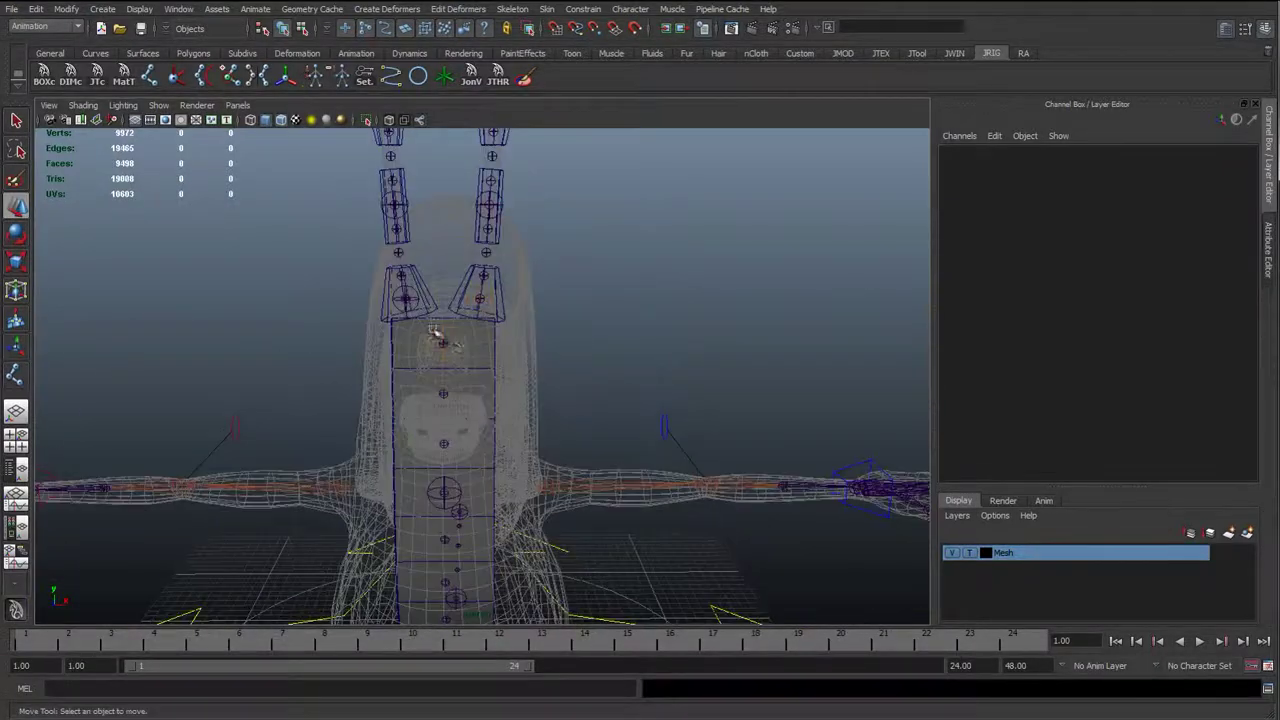
{"action": "left_click_drag", "start_coordinate": [620, 481], "coordinate": [348, 316], "text": "alt"}
{"action": "left_click", "coordinate": [345, 263]}
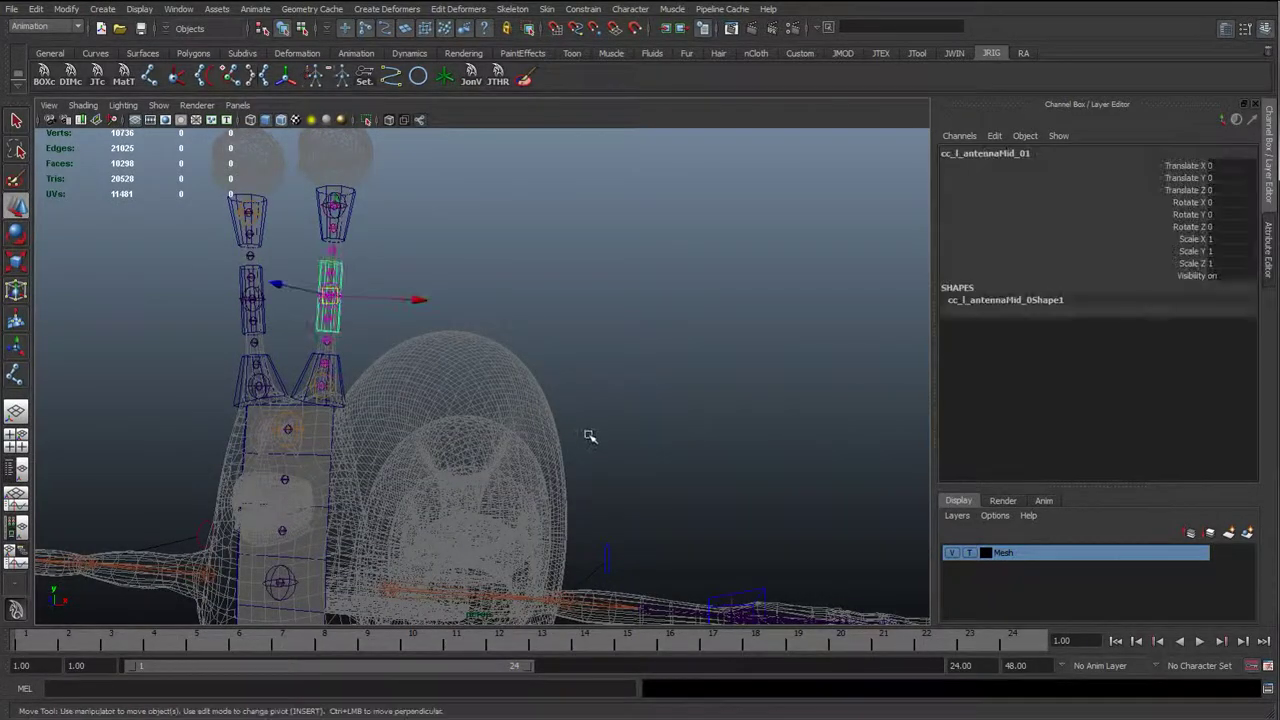
{"action": "left_click_drag", "start_coordinate": [586, 434], "coordinate": [381, 426], "text": "alt"}
{"action": "left_click_drag", "start_coordinate": [307, 537], "coordinate": [397, 460], "text": "alt"}
{"action": "left_click", "coordinate": [316, 426]}
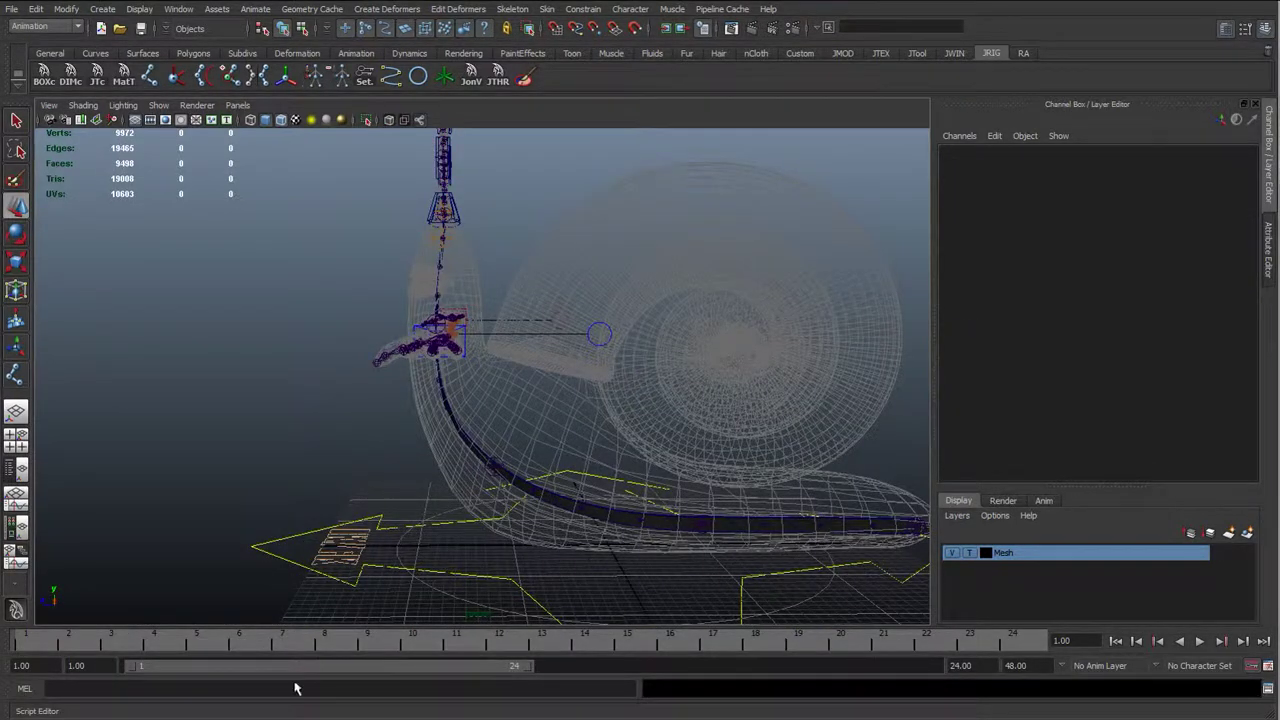
Run the "//Box curve" MEL code in the Script Editor to create a box-shaped control curve
{"action": "left_click", "coordinate": [295, 712]}
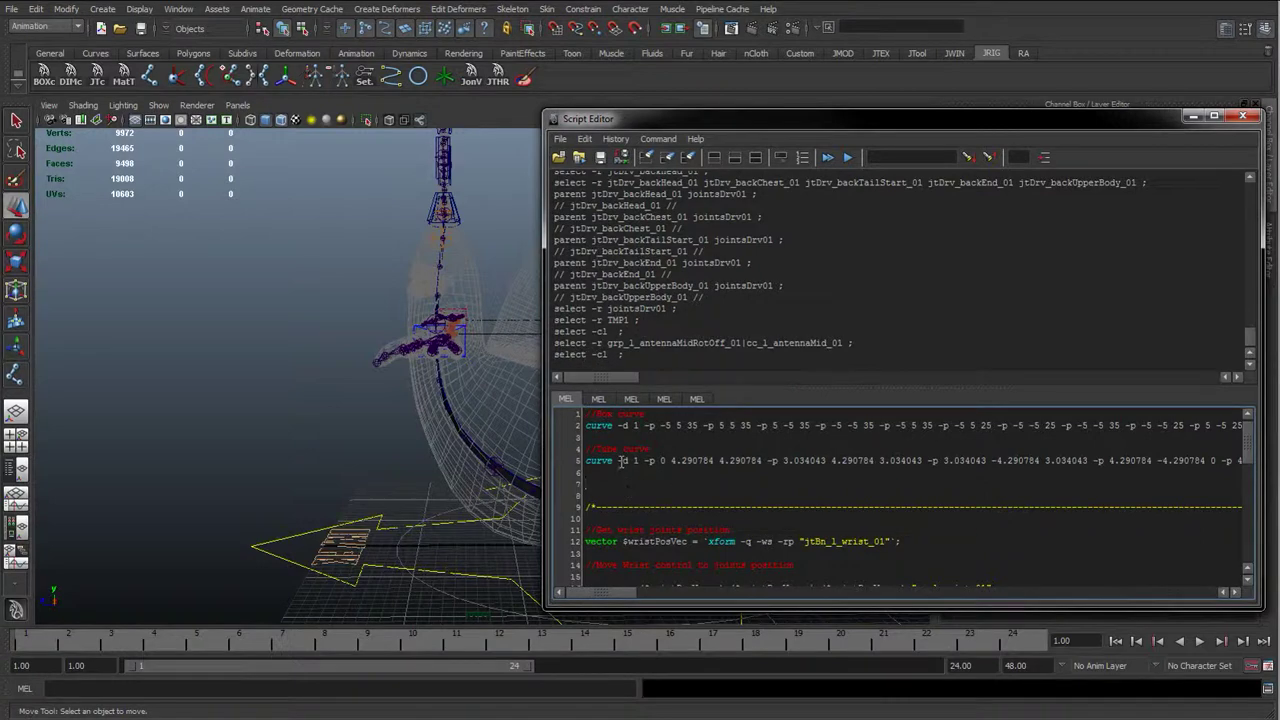
{"action": "scroll", "coordinate": [622, 461], "scroll_direction": "down", "scroll_amount": 1}
{"action": "scroll", "coordinate": [618, 433], "scroll_direction": "up", "scroll_amount": 1}
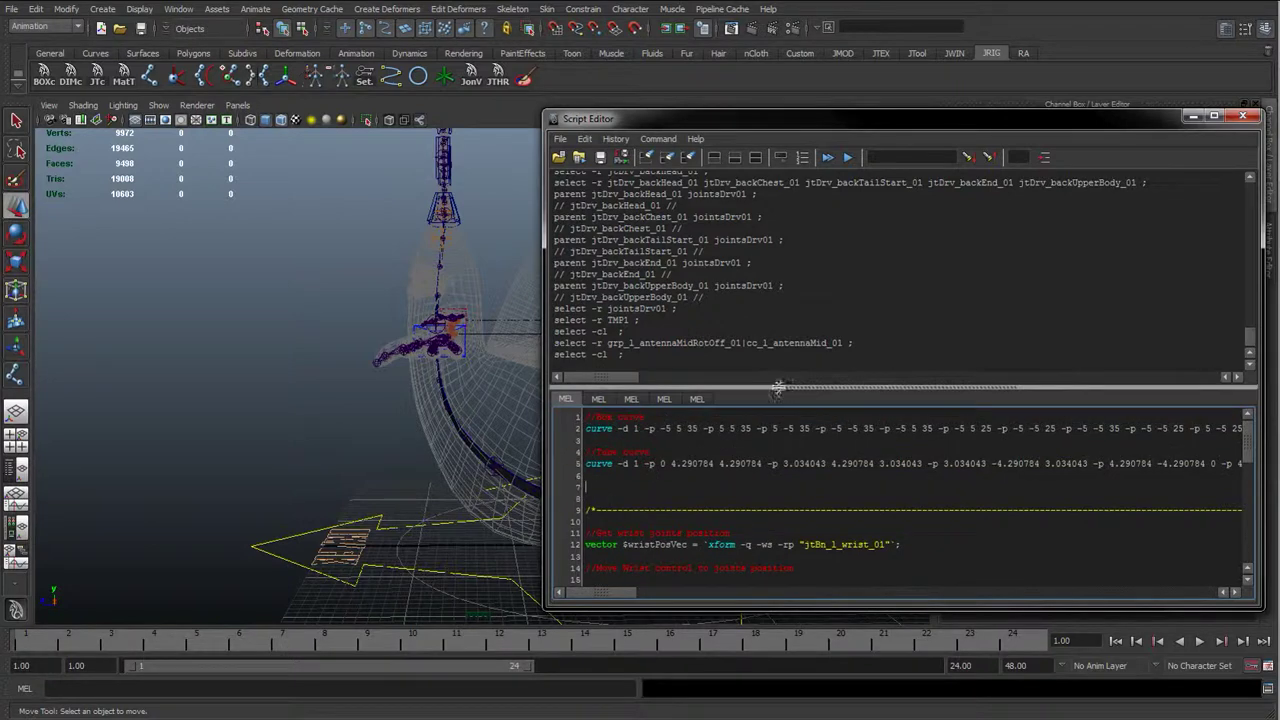
{"action": "left_click_drag", "start_coordinate": [781, 387], "coordinate": [781, 333]}
{"action": "key", "text": "Return"}
{"action": "key", "text": "Return"}
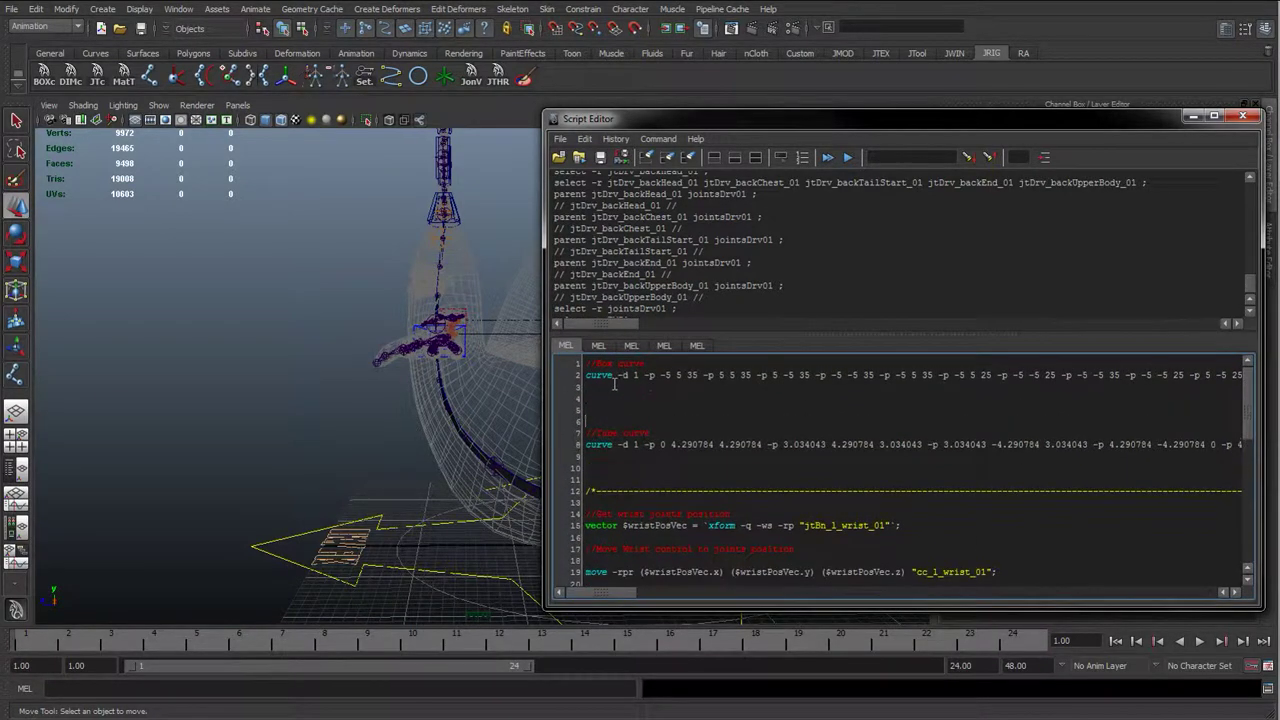
{"action": "left_click_drag", "start_coordinate": [600, 388], "coordinate": [548, 357]}
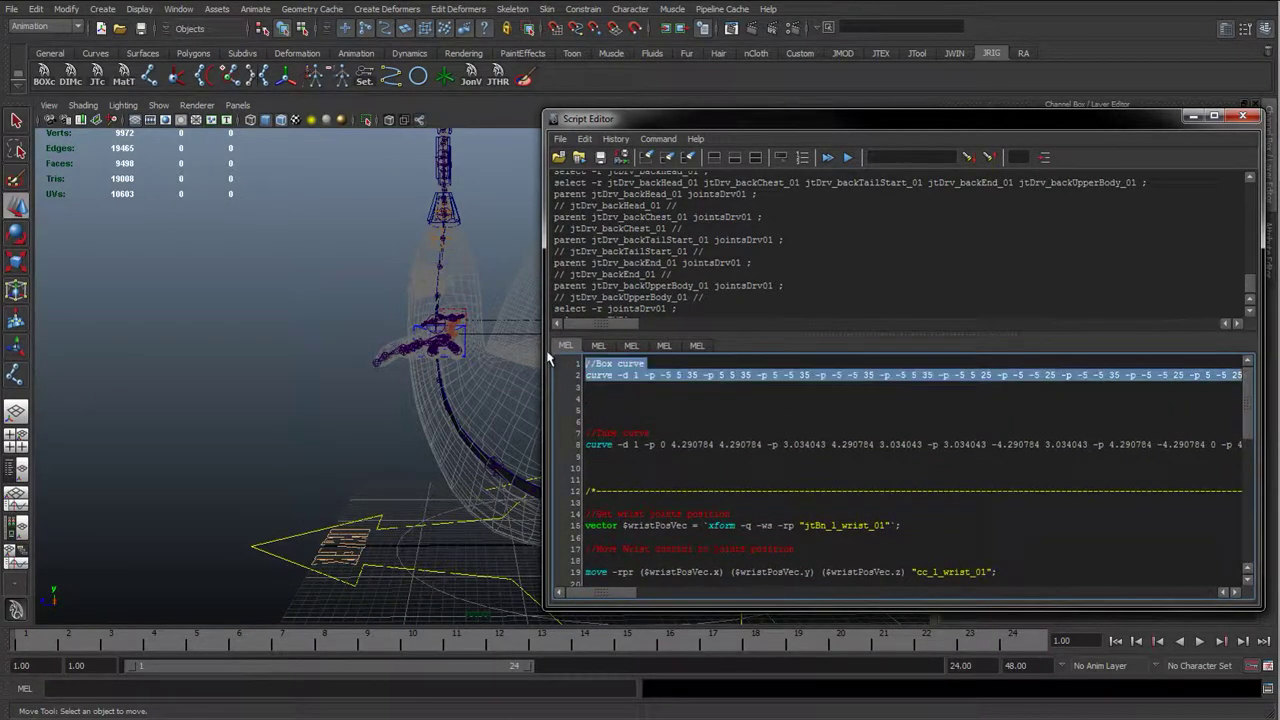
{"action": "left_click", "coordinate": [847, 157]}
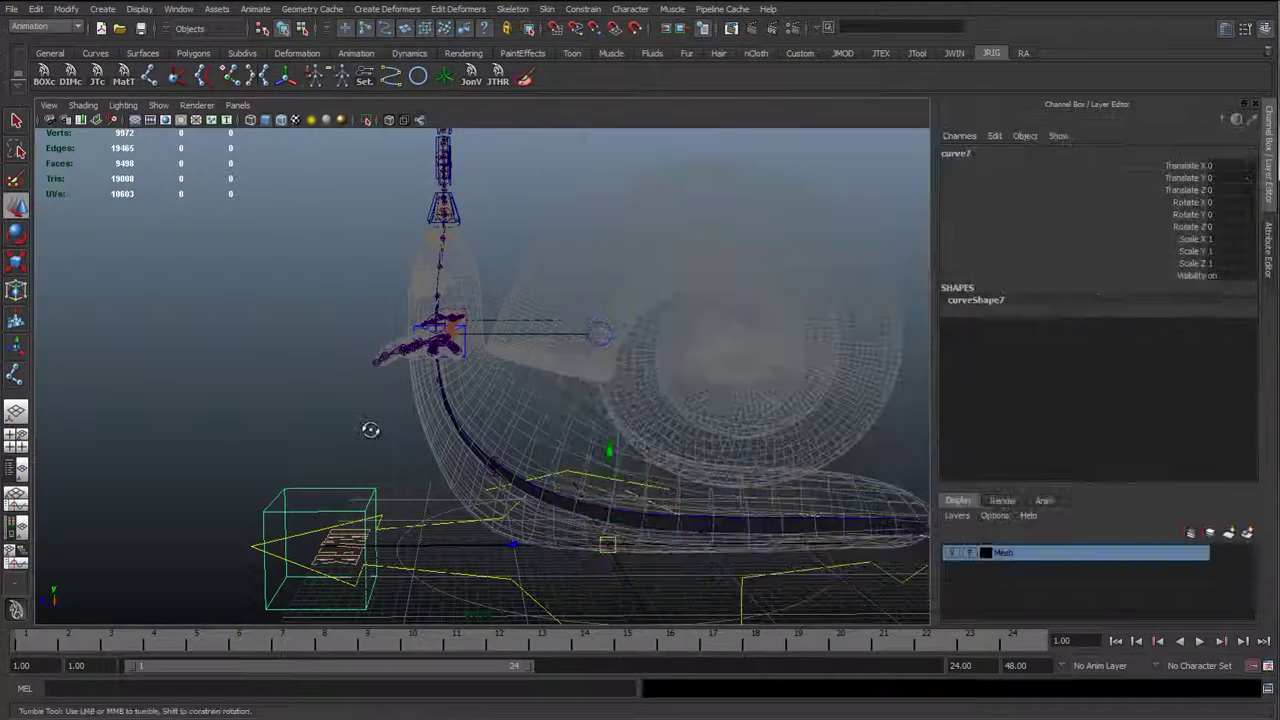
{"action": "left_click_drag", "start_coordinate": [366, 429], "coordinate": [455, 490], "text": "alt"}
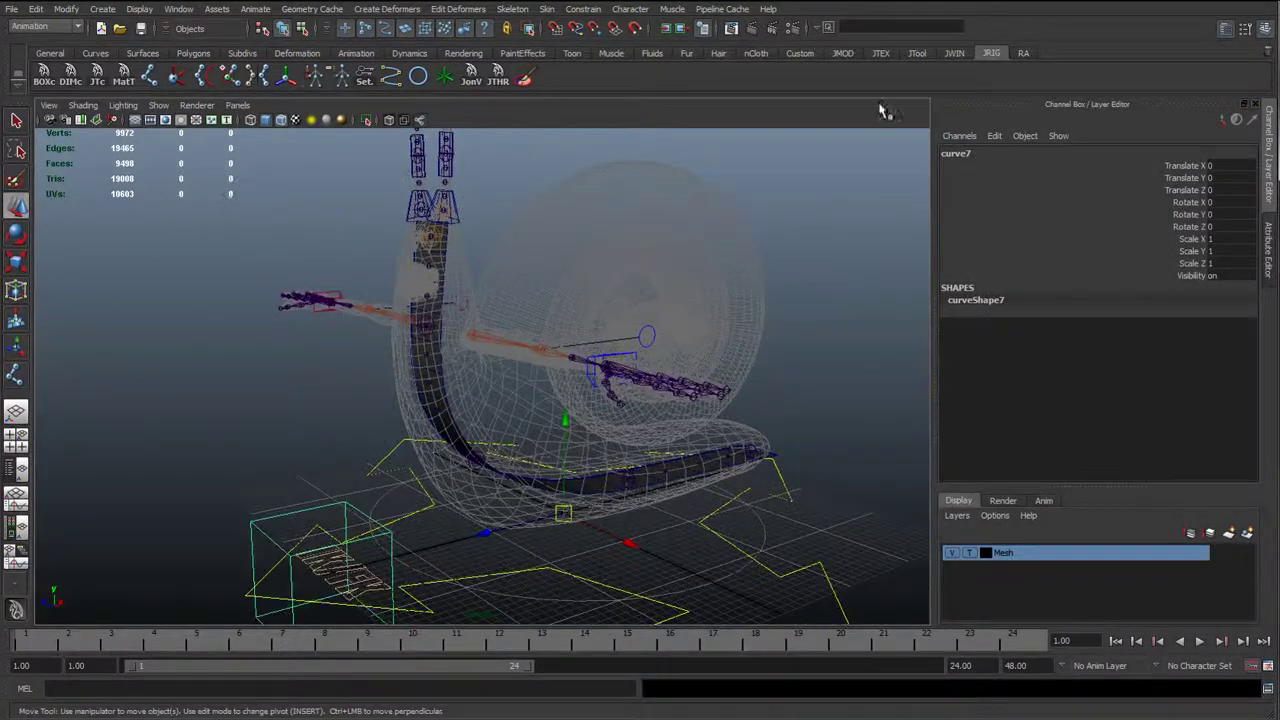
Center the new box curve's pivot on its own shape
{"action": "left_click", "coordinate": [1022, 53]}
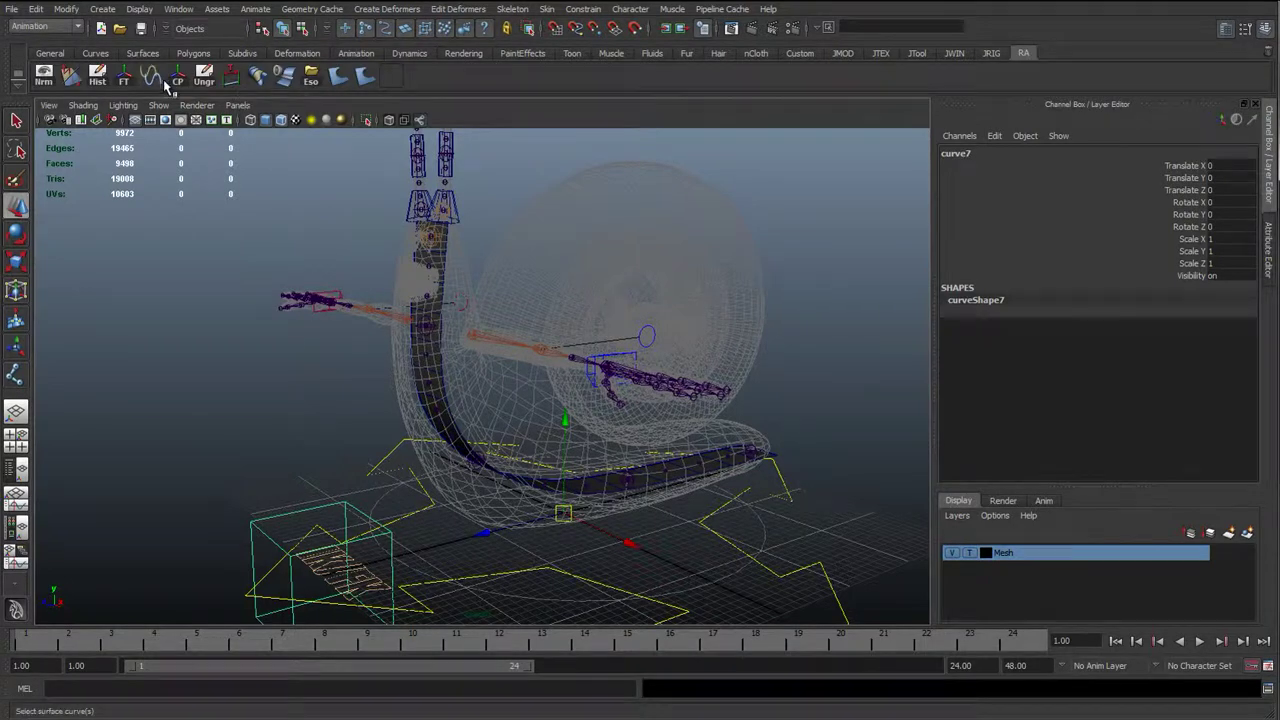
{"action": "left_click", "coordinate": [178, 78]}
{"action": "right_click_drag", "start_coordinate": [353, 504], "coordinate": [374, 497], "text": "alt"}
{"action": "middle_click_drag", "start_coordinate": [372, 497], "coordinate": [374, 374], "text": "alt"}
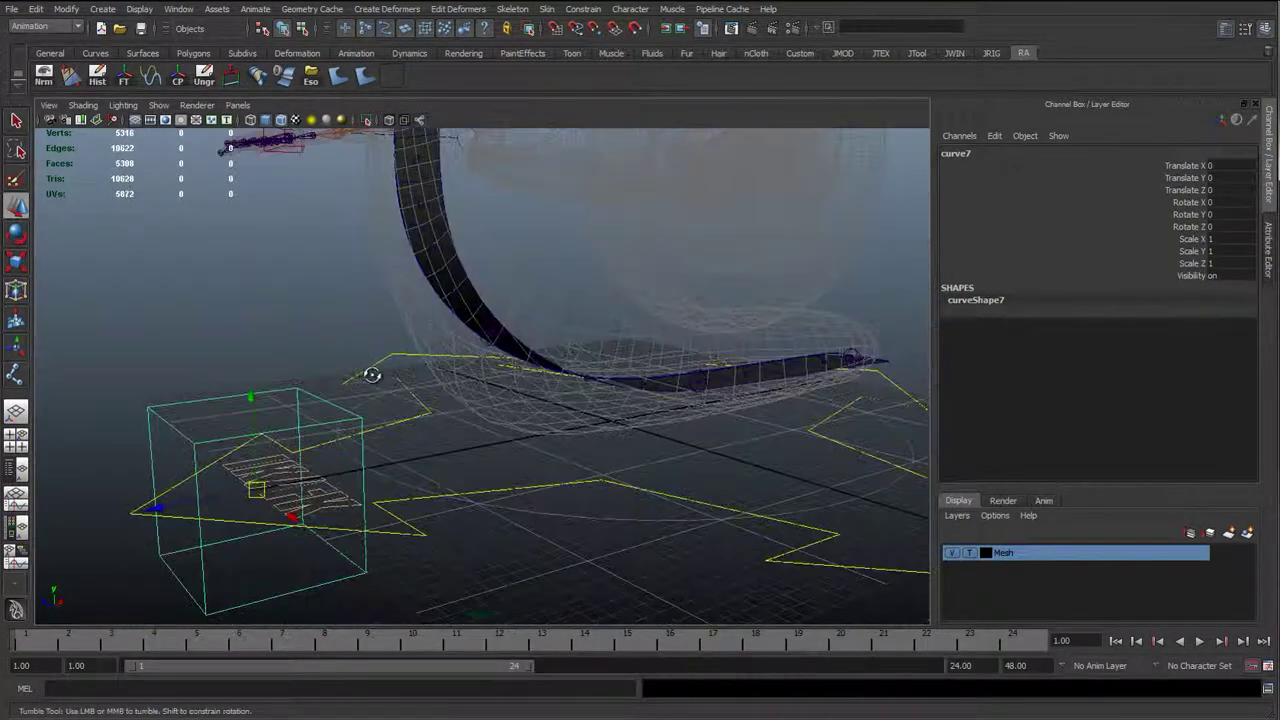
{"action": "left_click_drag", "start_coordinate": [374, 374], "coordinate": [420, 337], "text": "alt"}
{"action": "middle_click_drag", "start_coordinate": [420, 337], "coordinate": [440, 385], "text": "alt"}
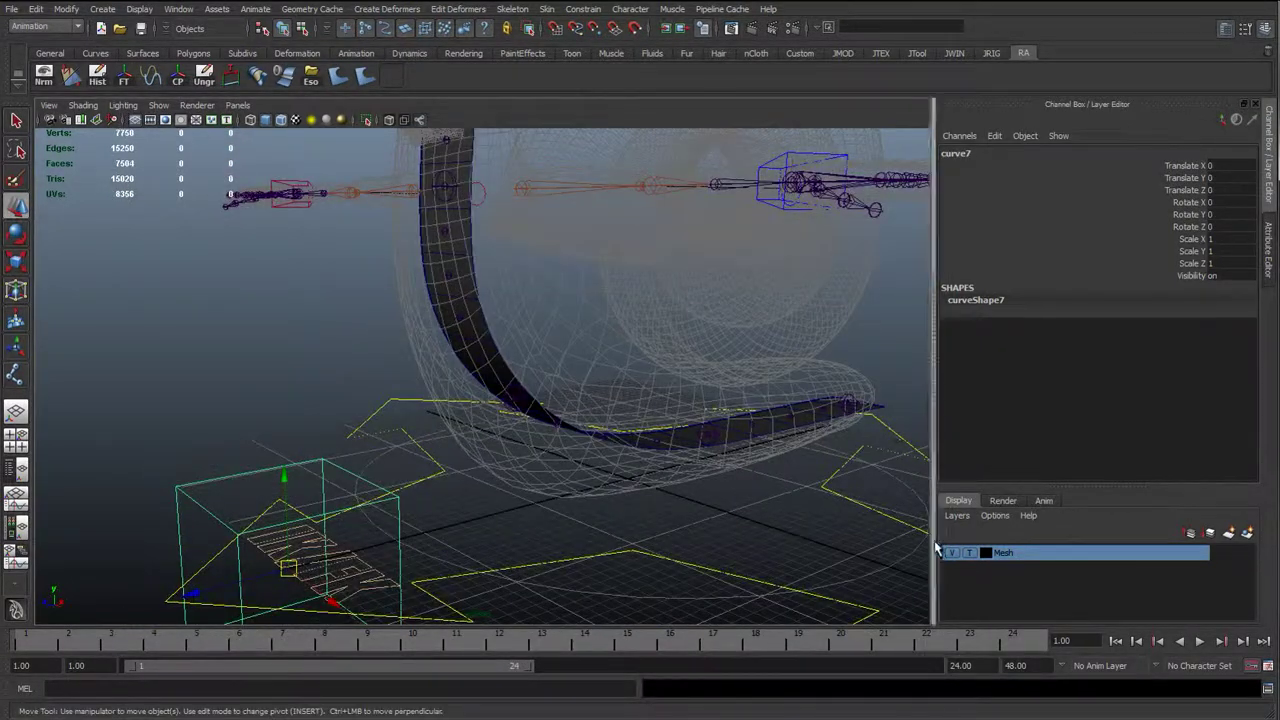
Hide the Mesh layer and snap the box curve onto the back ribbon's chest driver joint
{"action": "left_click", "coordinate": [952, 553]}
{"action": "left_click_drag", "start_coordinate": [504, 383], "coordinate": [463, 443], "text": "alt"}
{"action": "key", "text": "v"}
{"action": "middle_click_drag", "start_coordinate": [463, 443], "coordinate": [460, 401]}
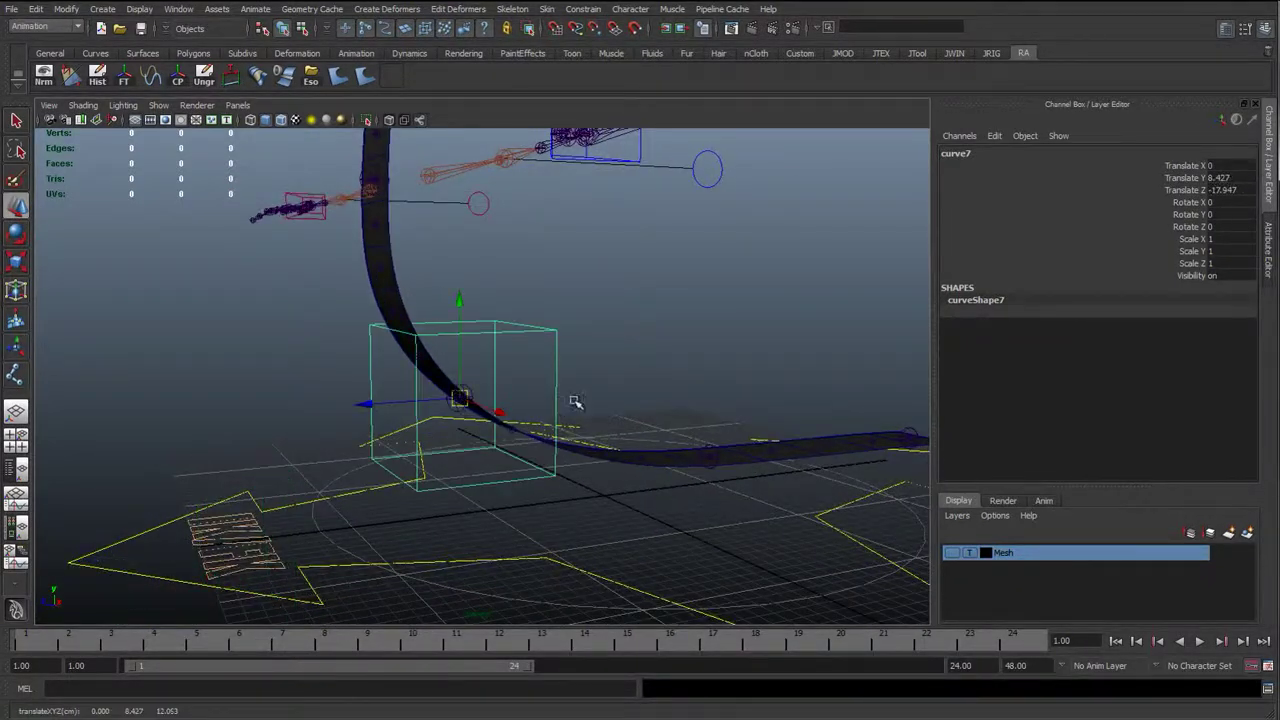
Duplicate the chest box curve and snap the copy onto the tail-start driver joint
{"action": "middle_click_drag", "start_coordinate": [574, 400], "coordinate": [467, 428], "text": "alt"}
{"action": "key", "text": "ctrl+d"}
{"action": "left_click_drag", "start_coordinate": [585, 450], "coordinate": [480, 585], "text": "alt"}
{"action": "middle_click_drag", "start_coordinate": [498, 440], "coordinate": [356, 414], "text": "alt"}
{"action": "key", "text": "v"}
{"action": "mouse_move", "coordinate": [520, 445]}
{"action": "middle_mouse_down"}
{"action": "mouse_move", "coordinate": [604, 445]}
{"action": "mouse_move", "coordinate": [512, 432]}
{"action": "middle_mouse_up"}
Duplicate the tail-start box curve and snap the copy onto the end driver joint at the tail tip
{"action": "key", "text": "ctrl+d"}
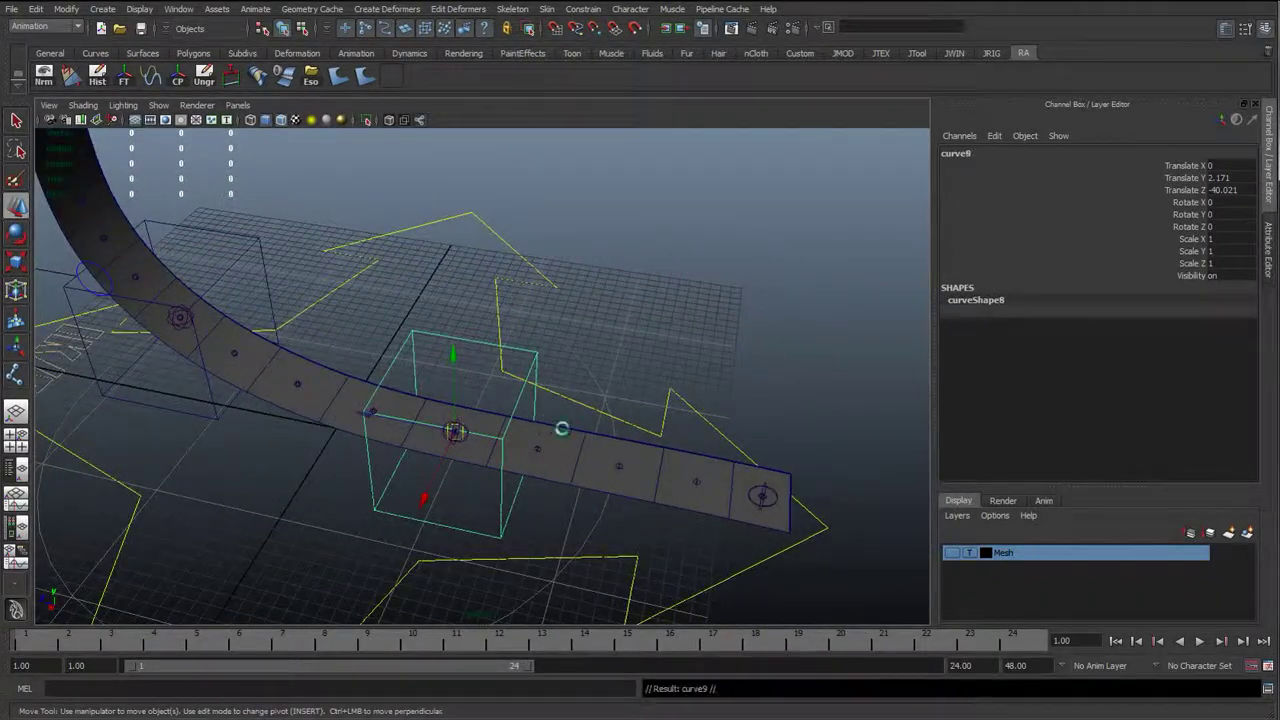
{"action": "key", "text": "v"}
{"action": "middle_click_drag", "start_coordinate": [757, 495], "coordinate": [762, 496]}
Create two more box curve copies and snap them onto the upper-body and head driver joints
{"action": "left_click_drag", "start_coordinate": [566, 459], "coordinate": [409, 412], "text": "alt"}
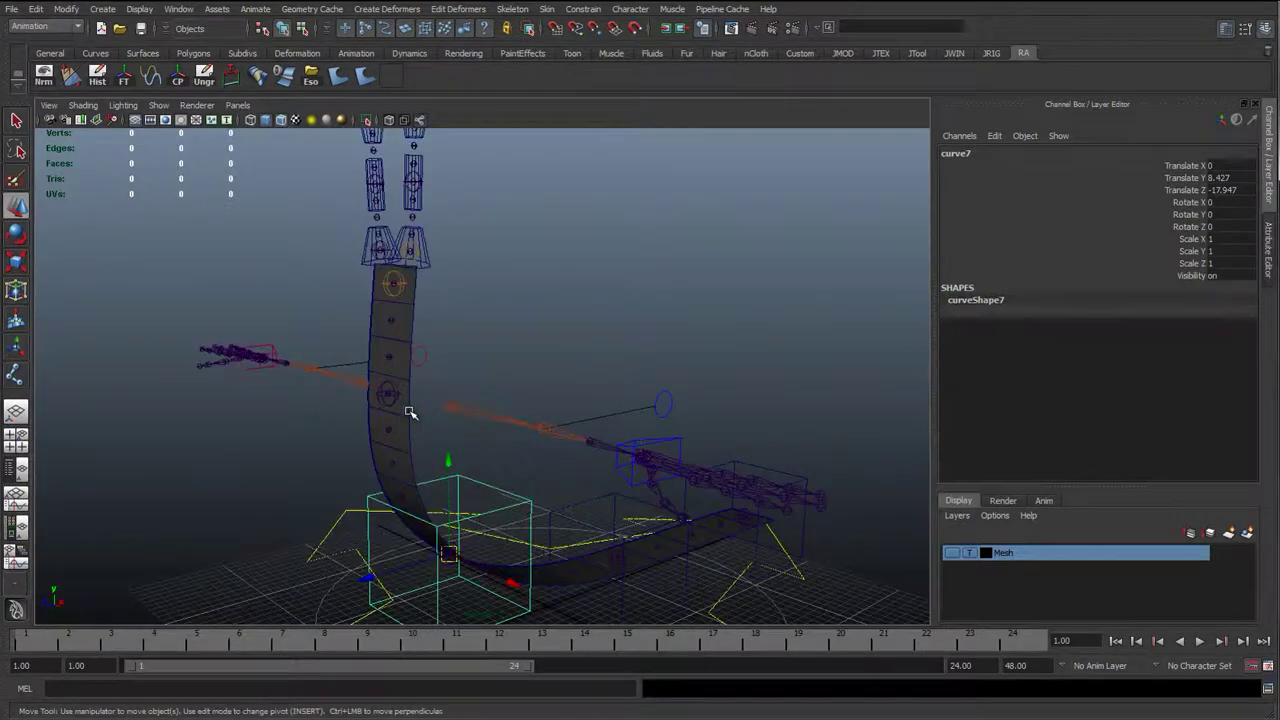
{"action": "left_click", "coordinate": [395, 408]}
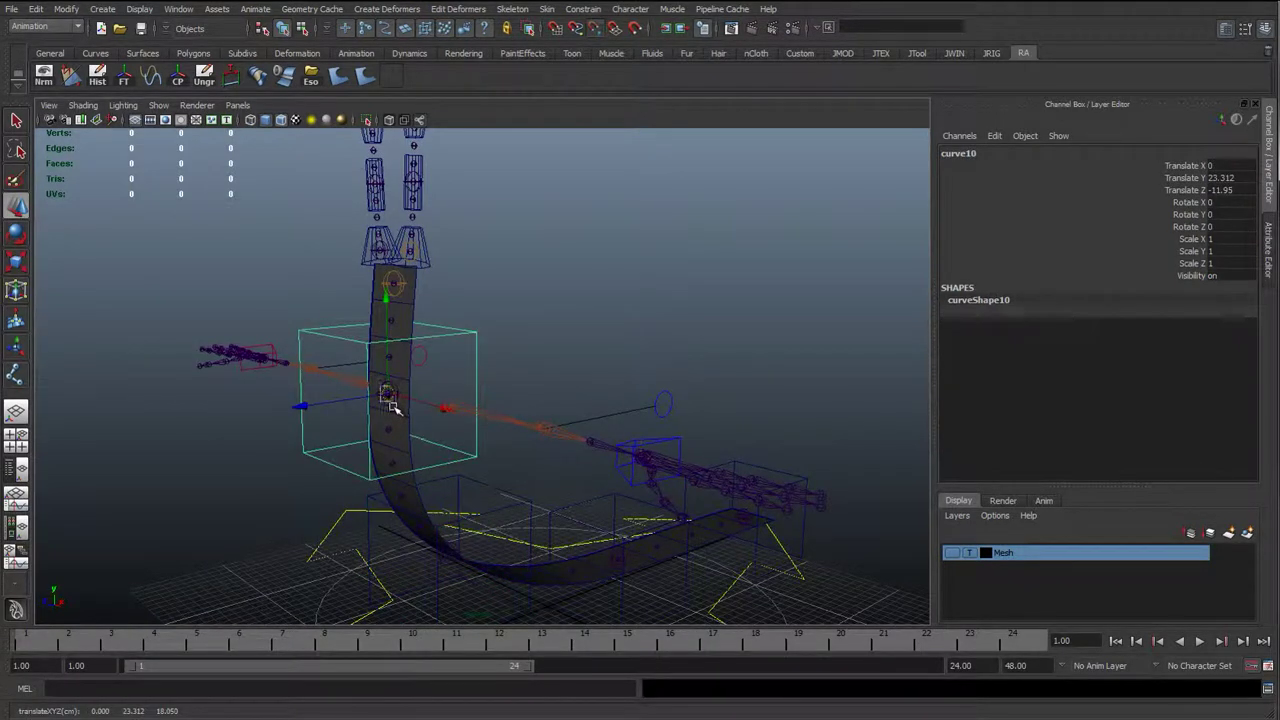
{"action": "left_click_drag", "start_coordinate": [417, 371], "coordinate": [361, 399], "text": "alt"}
{"action": "left_click", "coordinate": [367, 258]}
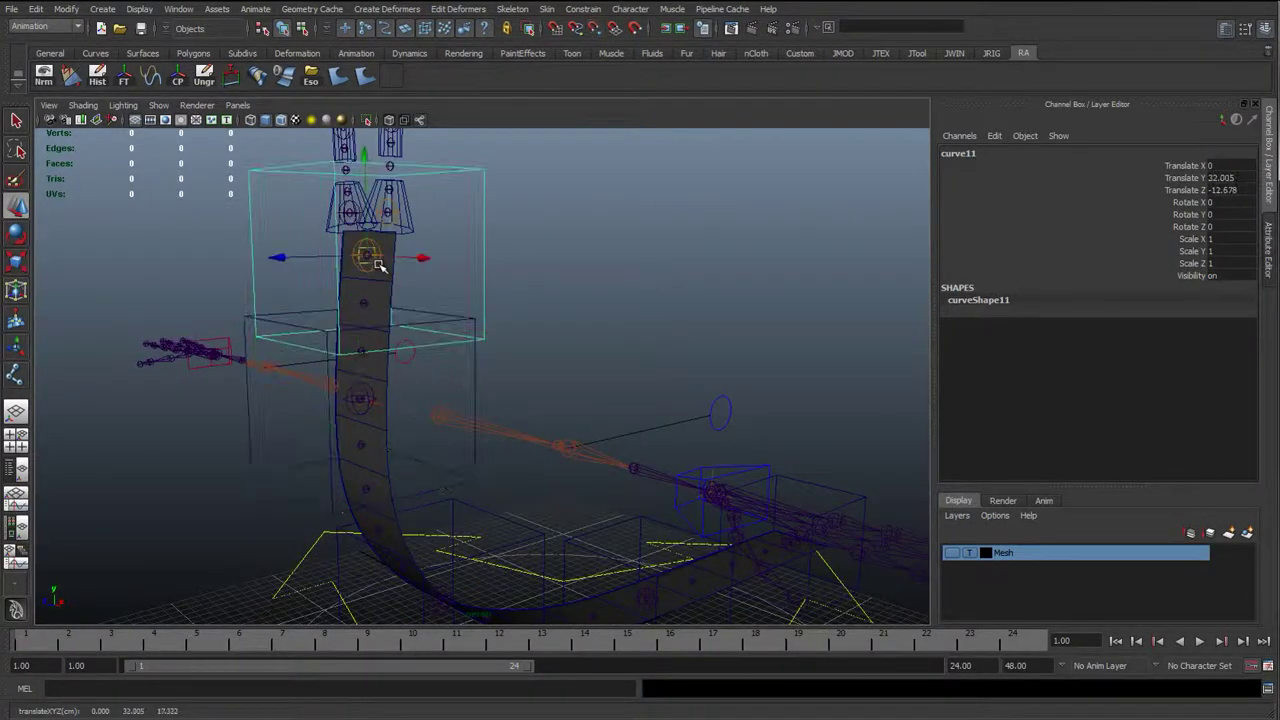
Select all five box curves along the back ribbon and scale them uniformly to about 0.459
{"action": "key", "text": "q"}
{"action": "left_click", "coordinate": [608, 289]}
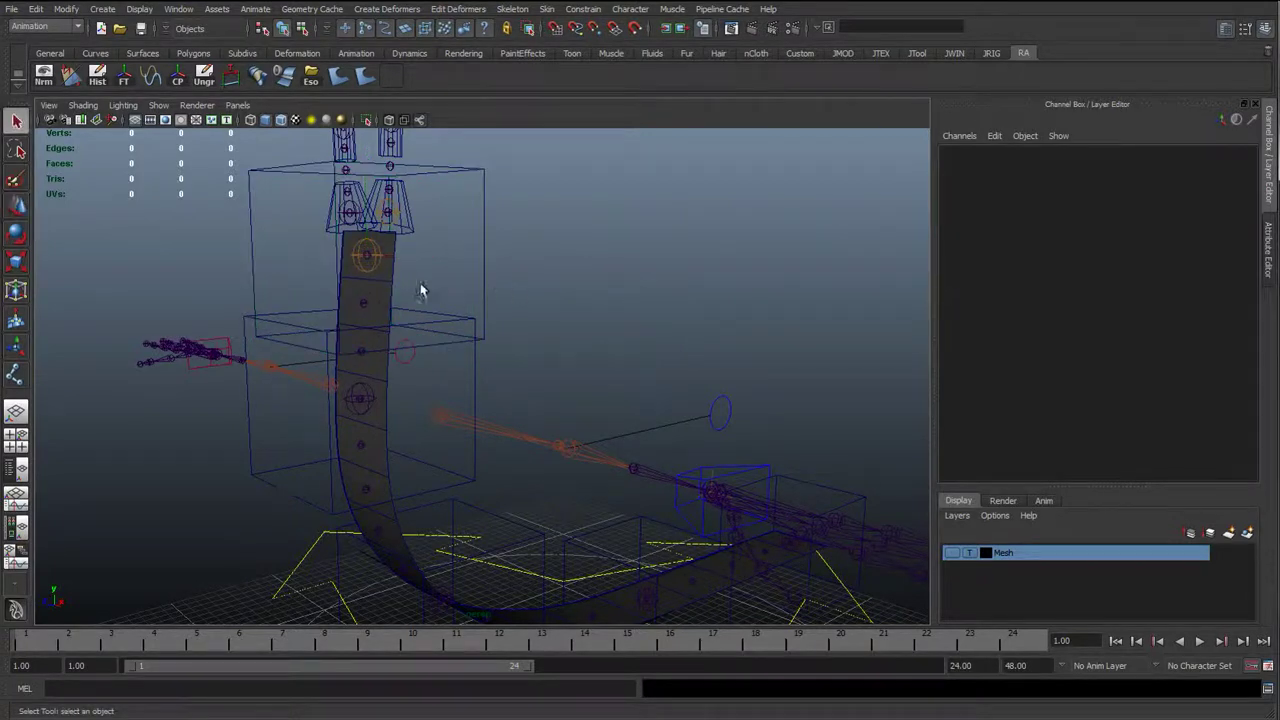
{"action": "left_click_drag", "start_coordinate": [445, 268], "coordinate": [525, 257]}
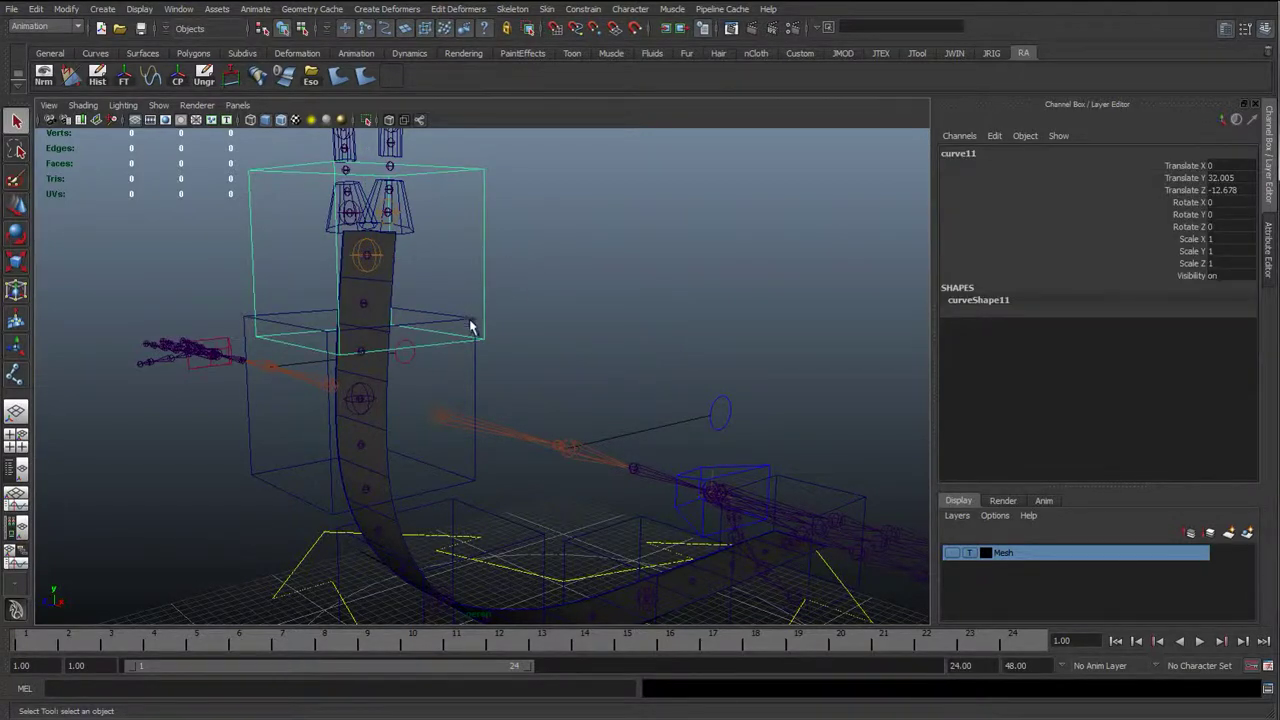
{"action": "left_click_drag", "start_coordinate": [470, 320], "coordinate": [483, 343]}
{"action": "middle_click_drag", "start_coordinate": [550, 516], "coordinate": [507, 372], "text": "alt"}
{"action": "left_click_drag", "start_coordinate": [537, 354], "coordinate": [500, 385], "text": "shift"}
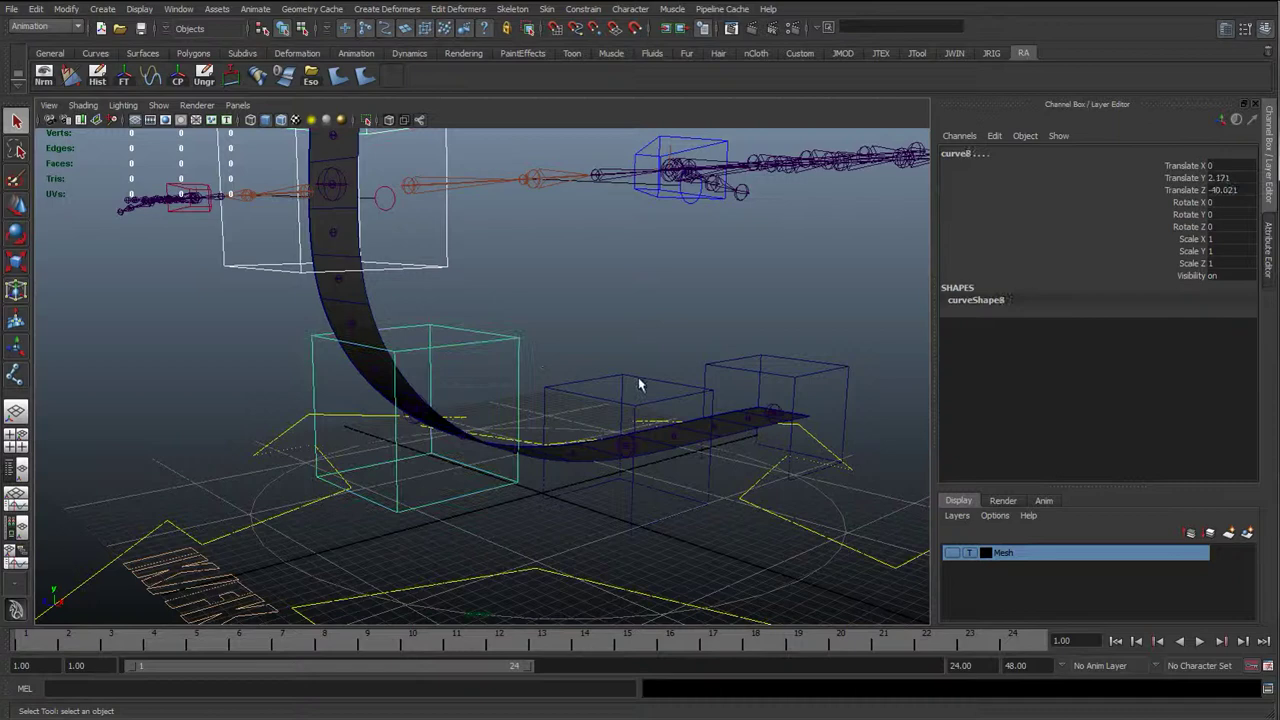
{"action": "left_click", "coordinate": [638, 384], "text": "shift"}
{"action": "left_click", "coordinate": [735, 376], "text": "shift"}
{"action": "key", "text": "r"}
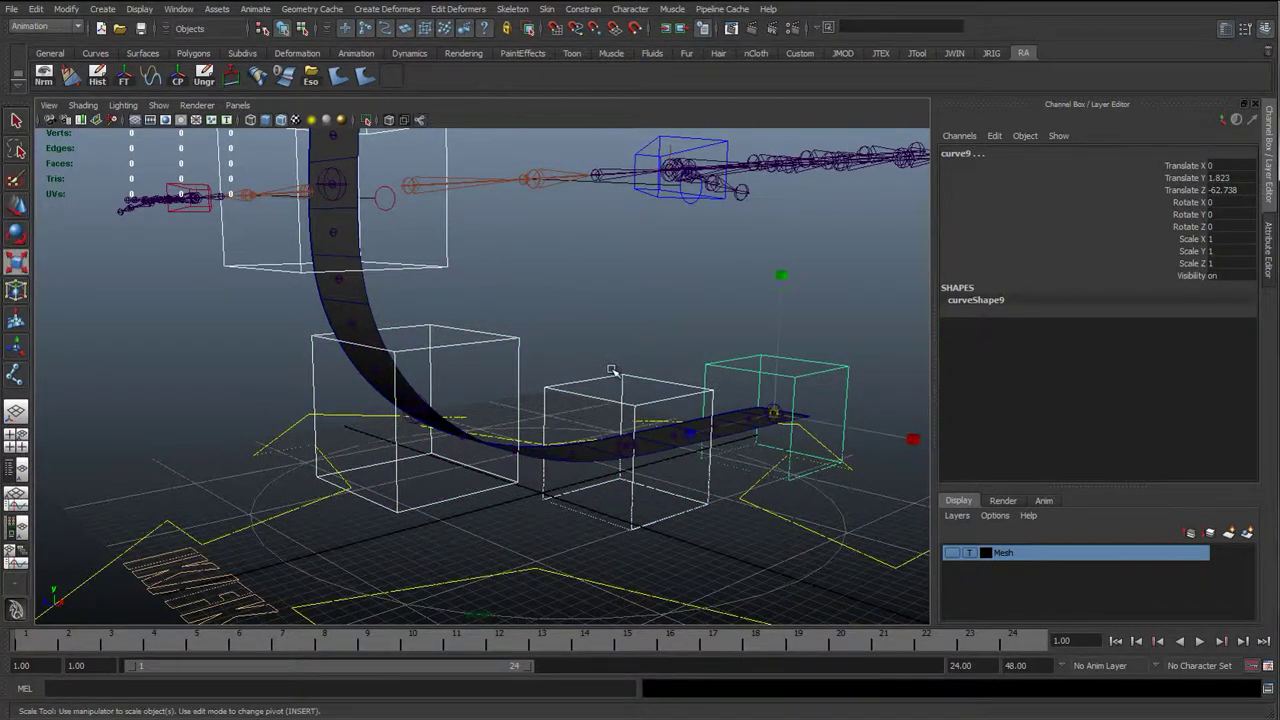
{"action": "middle_click_drag", "start_coordinate": [795, 528], "coordinate": [748, 520]}
{"action": "left_click_drag", "start_coordinate": [619, 313], "coordinate": [345, 352], "text": "alt"}
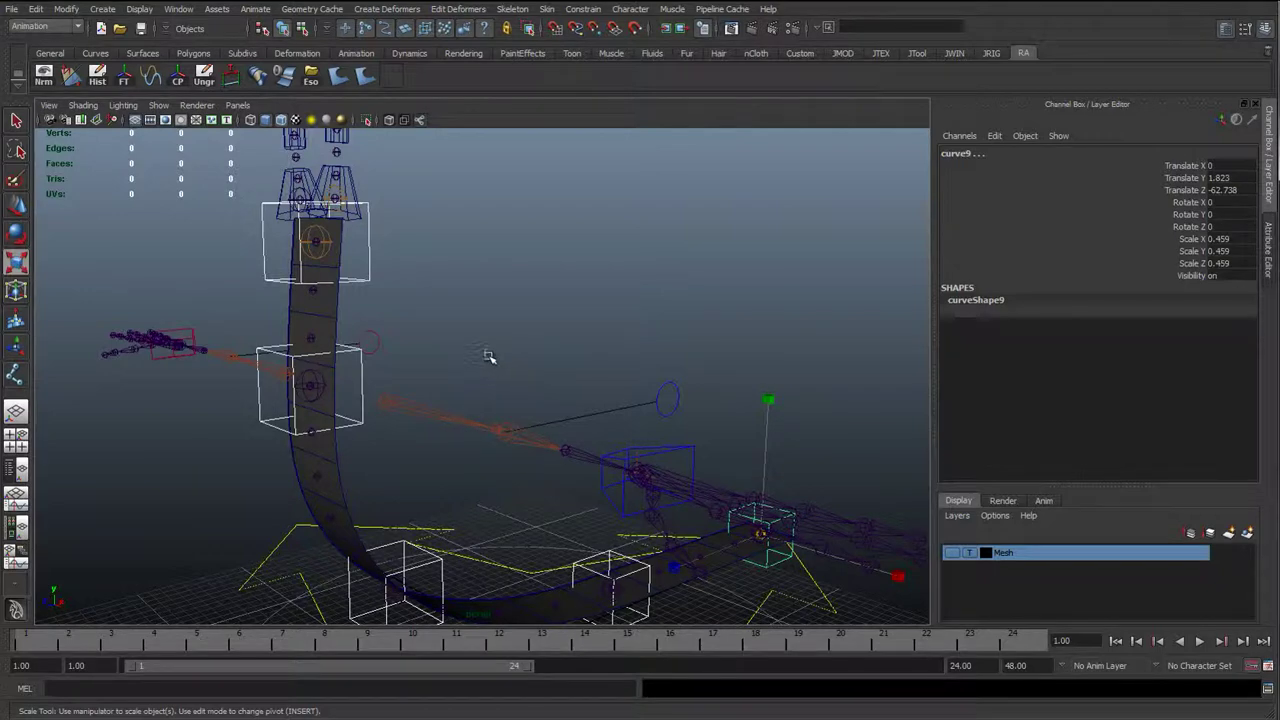
Unhide the Mesh layer and show the Outliner beside the perspective view
{"action": "middle_click_drag", "start_coordinate": [473, 250], "coordinate": [489, 160], "text": "alt"}
{"action": "left_click", "coordinate": [953, 554]}
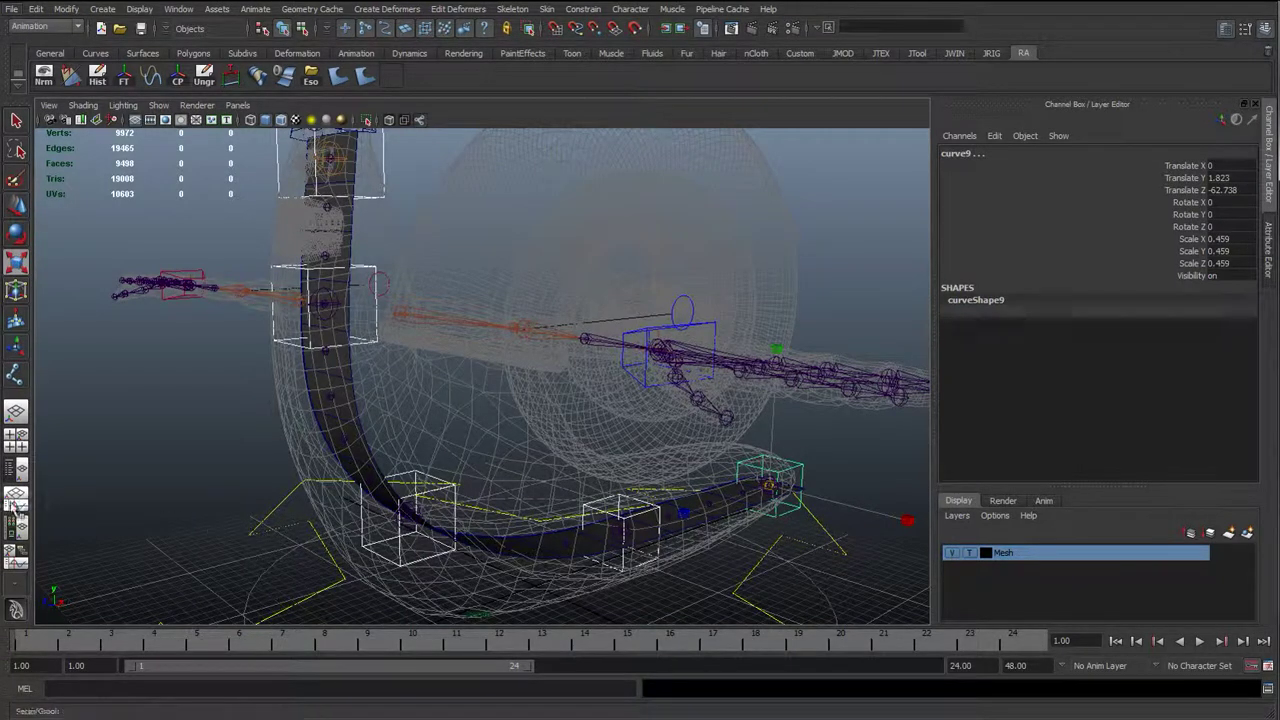
{"action": "left_click", "coordinate": [16, 466]}
Group curve7, curve8, curve9 and curve10 individually so each box curve has its own parent group
{"action": "left_click", "coordinate": [116, 249]}
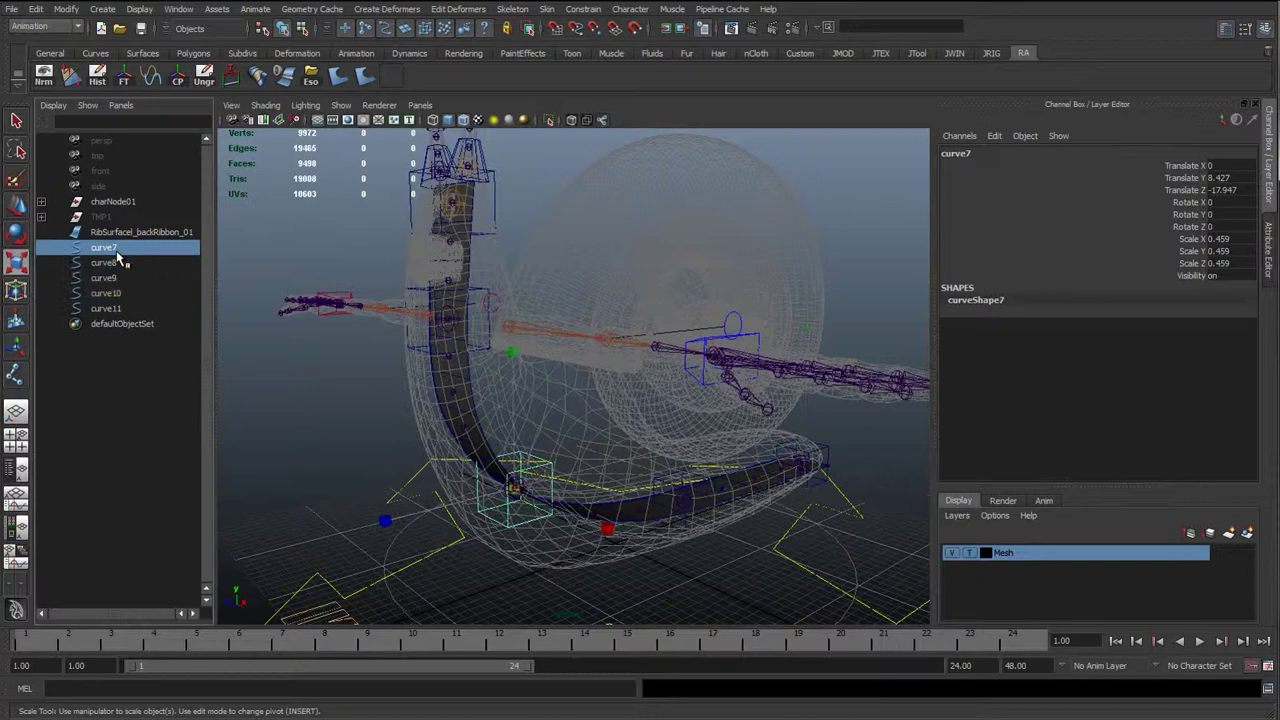
{"action": "right_click_drag", "start_coordinate": [617, 354], "coordinate": [543, 349], "text": "alt"}
{"action": "left_click_drag", "start_coordinate": [543, 349], "coordinate": [538, 334], "text": "alt"}
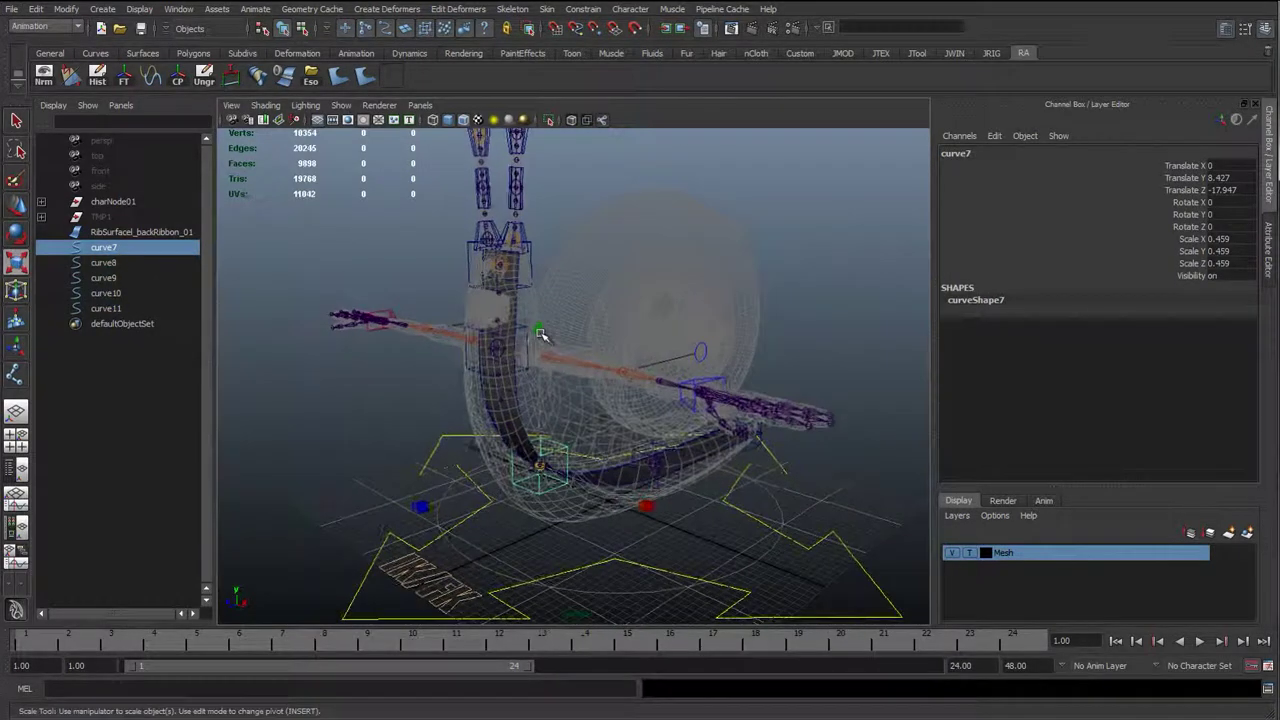
{"action": "key", "text": "ctrl+g"}
{"action": "left_click", "coordinate": [112, 249]}
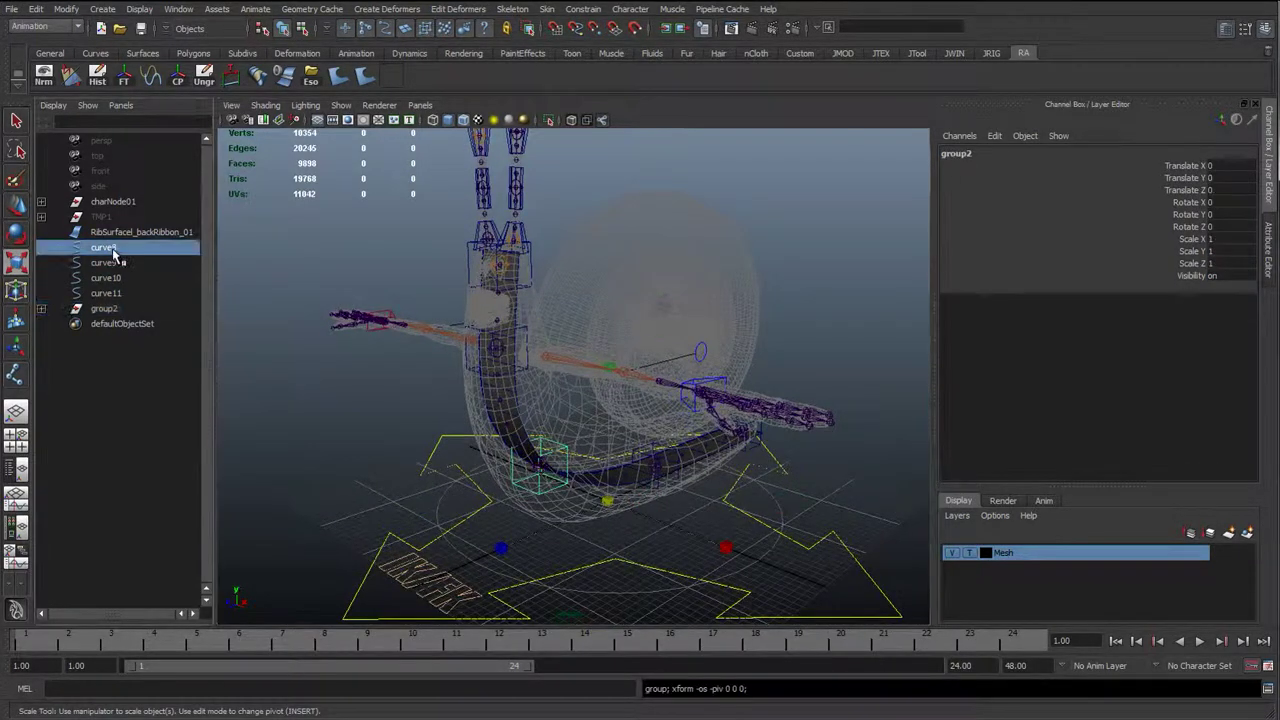
{"action": "key", "text": "ctrl+g"}
{"action": "left_click", "coordinate": [116, 249]}
{"action": "key", "text": "ctrl+g"}
{"action": "left_click", "coordinate": [116, 249]}
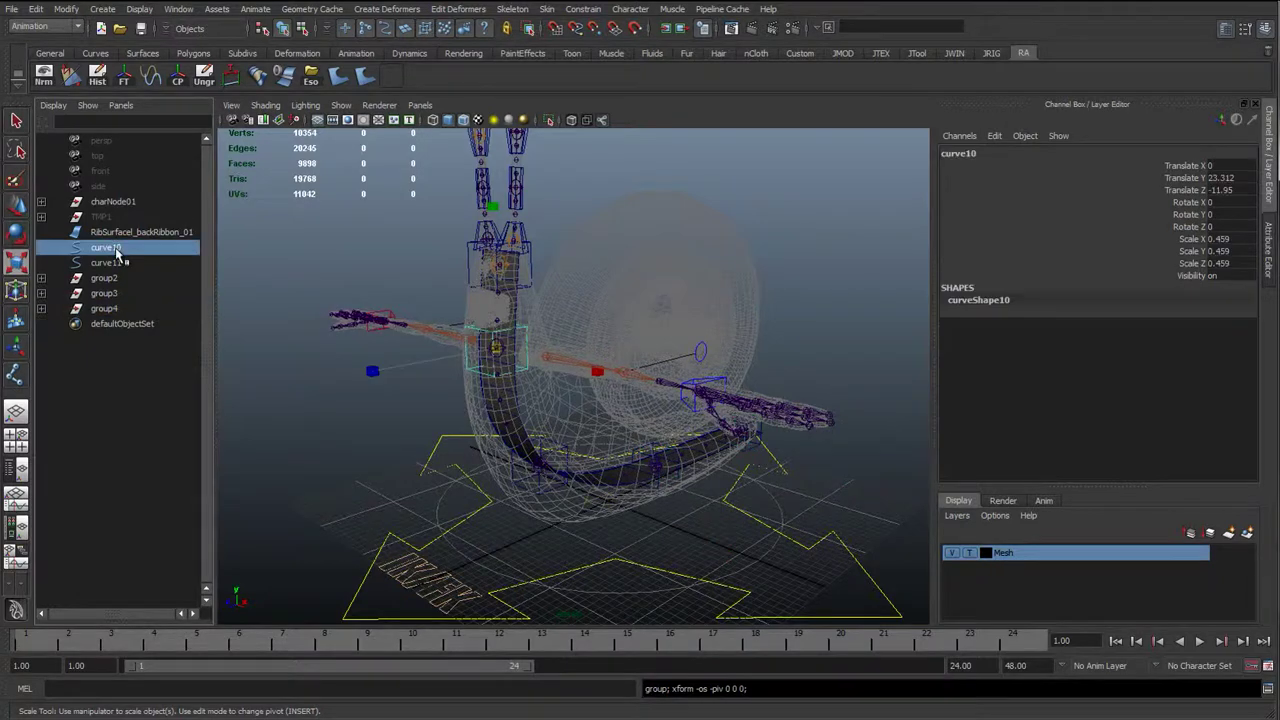
{"action": "key", "text": "ctrl+g"}
{"action": "left_click", "coordinate": [116, 249]}
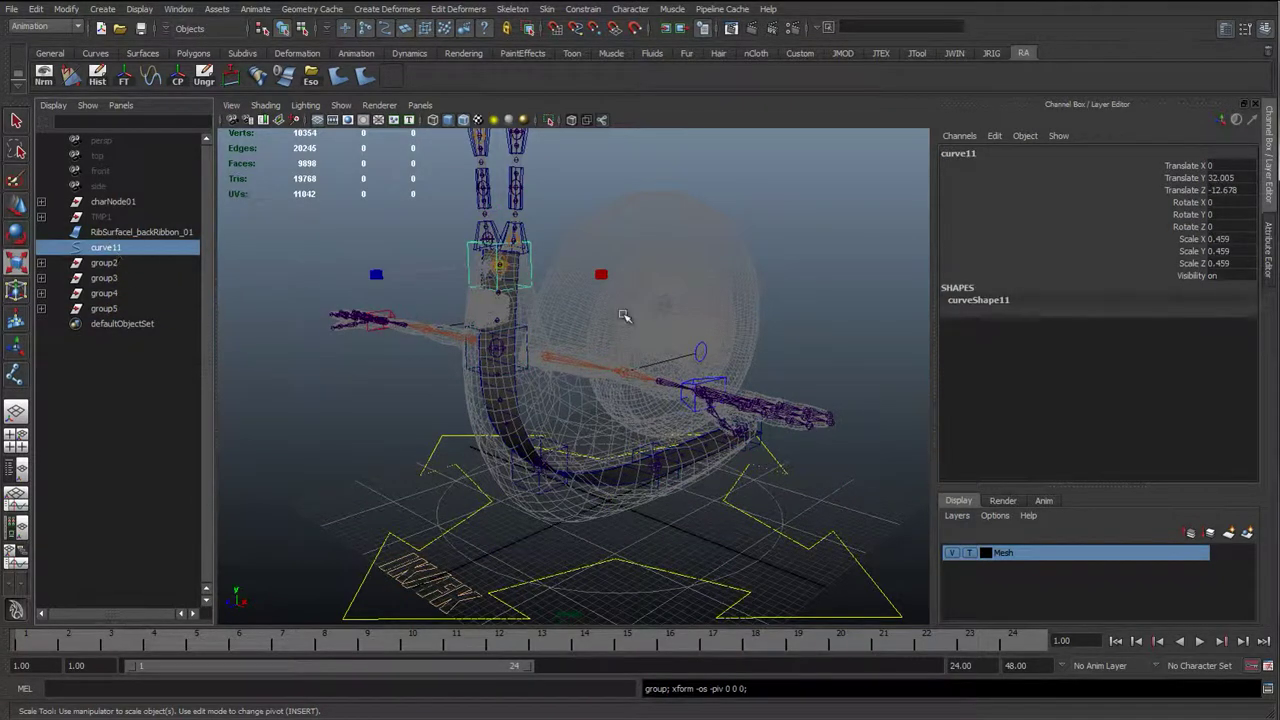
Unparent the tail-tip box curve9 from its group and delete the empty group4
{"action": "left_click_drag", "start_coordinate": [650, 430], "coordinate": [786, 457], "text": "alt"}
{"action": "middle_click_drag", "start_coordinate": [786, 457], "coordinate": [371, 227], "text": "alt"}
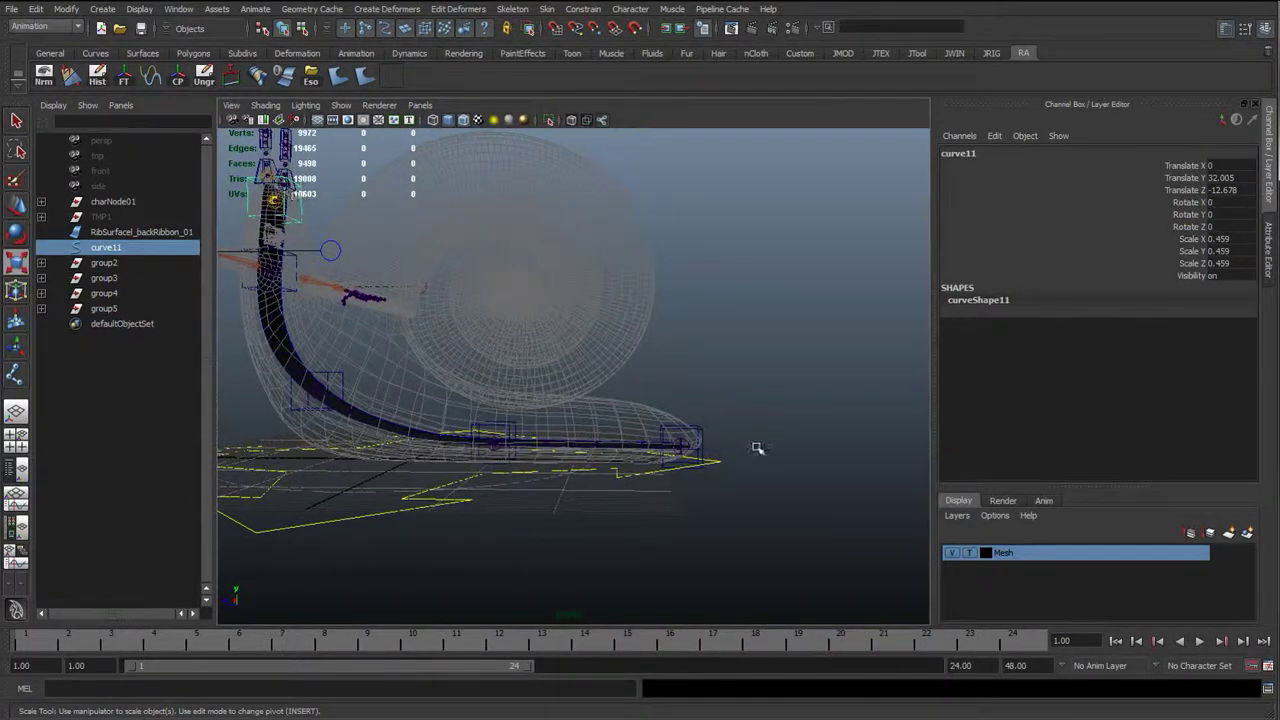
{"action": "left_click", "coordinate": [716, 441]}
{"action": "left_click", "coordinate": [42, 294]}
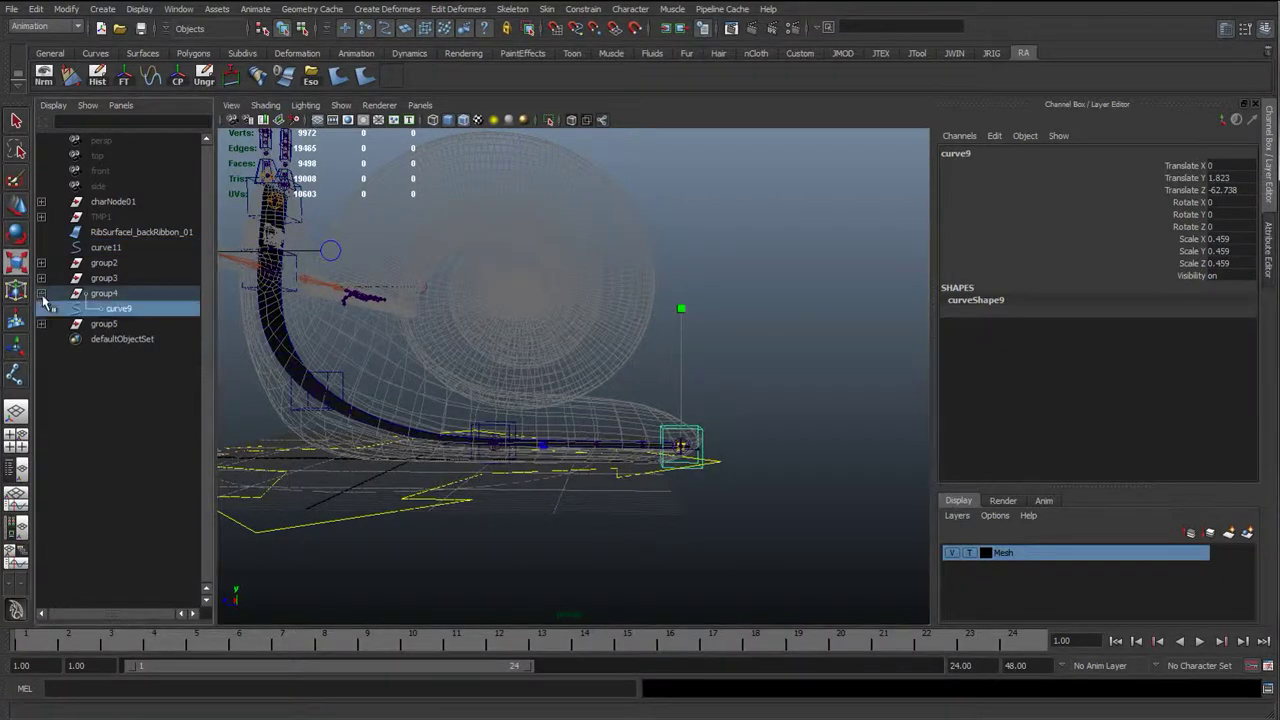
{"action": "key", "text": "r"}
{"action": "key", "text": "shift+p"}
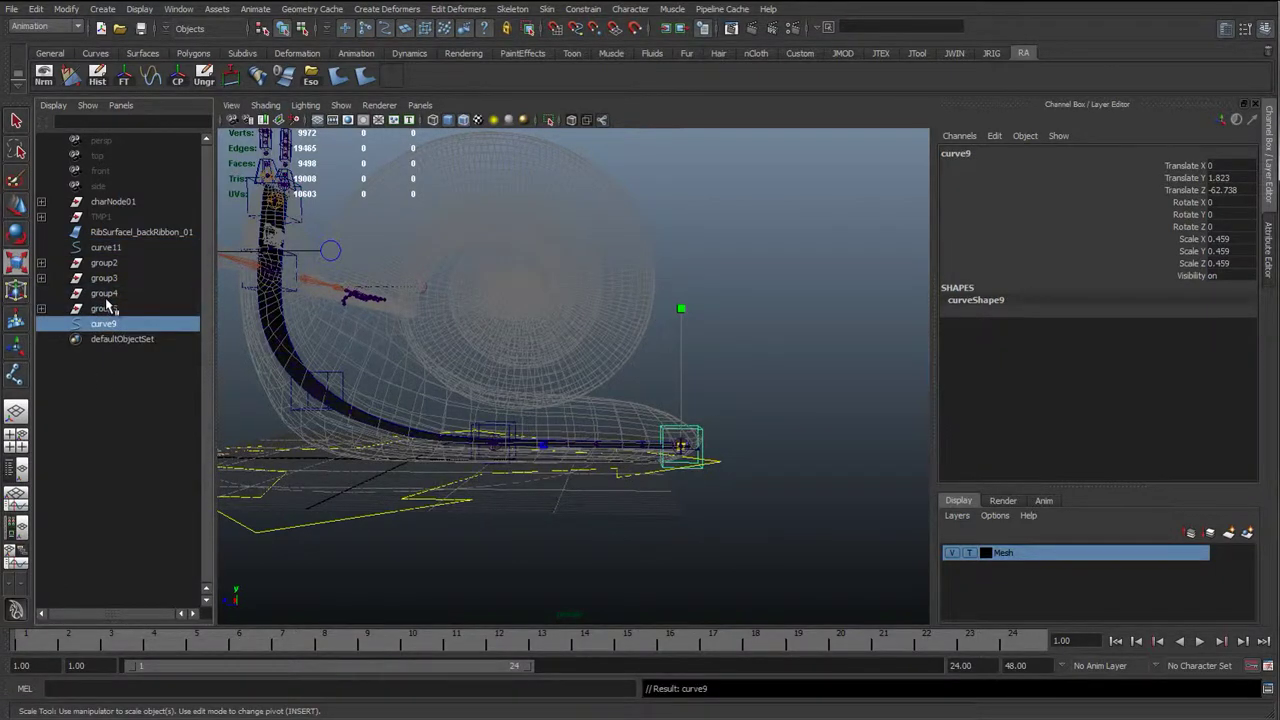
{"action": "left_click", "coordinate": [106, 298]}
{"action": "key", "text": "Delete"}
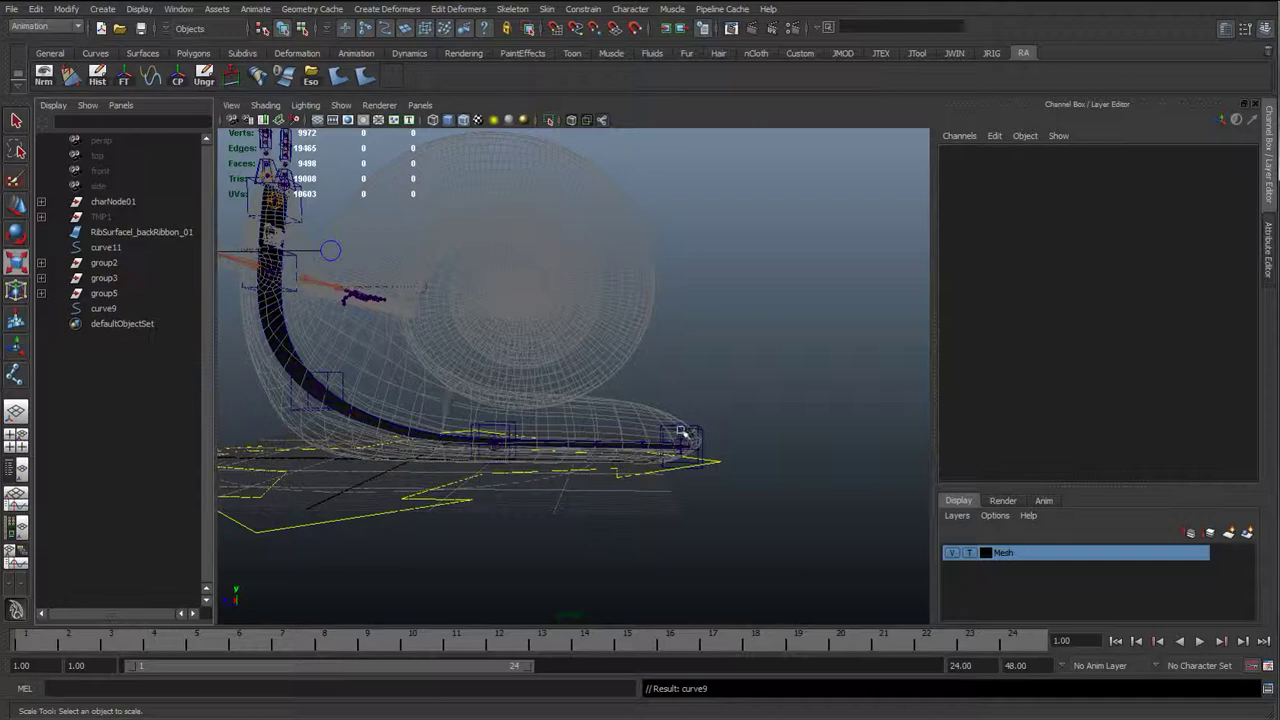
Unparent the tail-start box curve8 from its group and delete the empty group3
{"action": "left_click_drag", "start_coordinate": [680, 432], "coordinate": [655, 442], "text": "alt"}
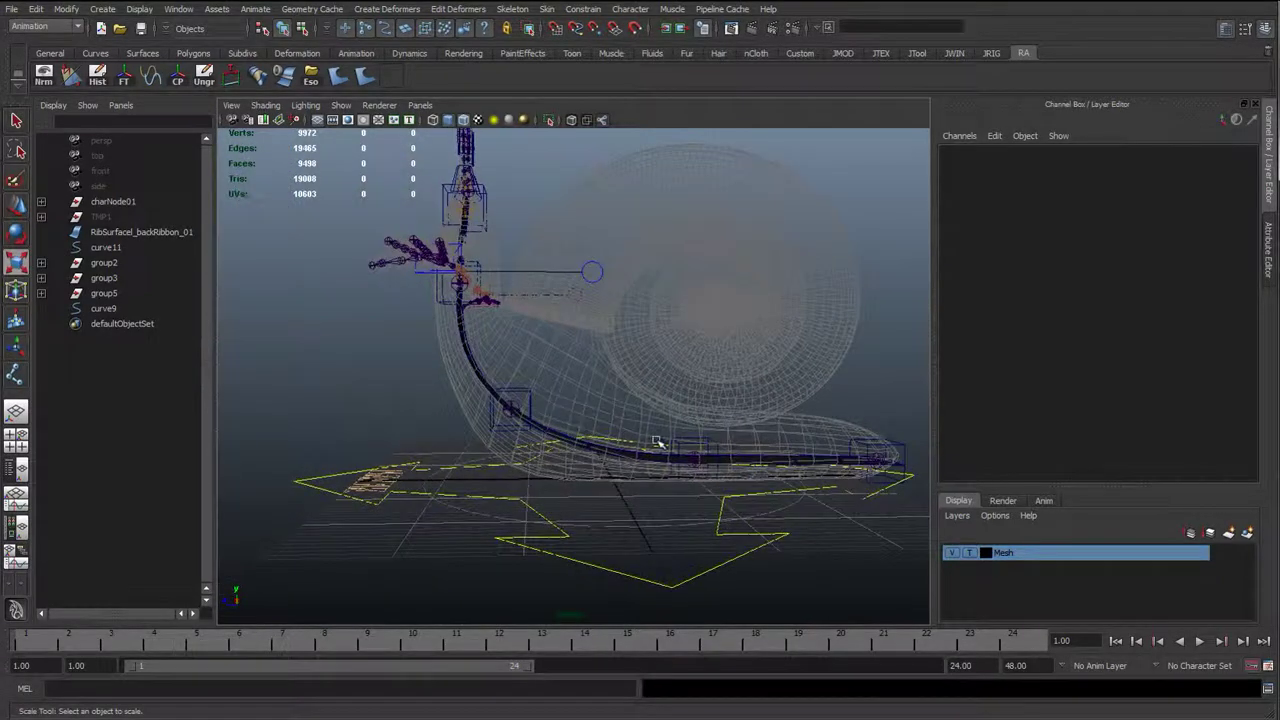
{"action": "left_click", "coordinate": [694, 441]}
{"action": "left_click", "coordinate": [41, 277]}
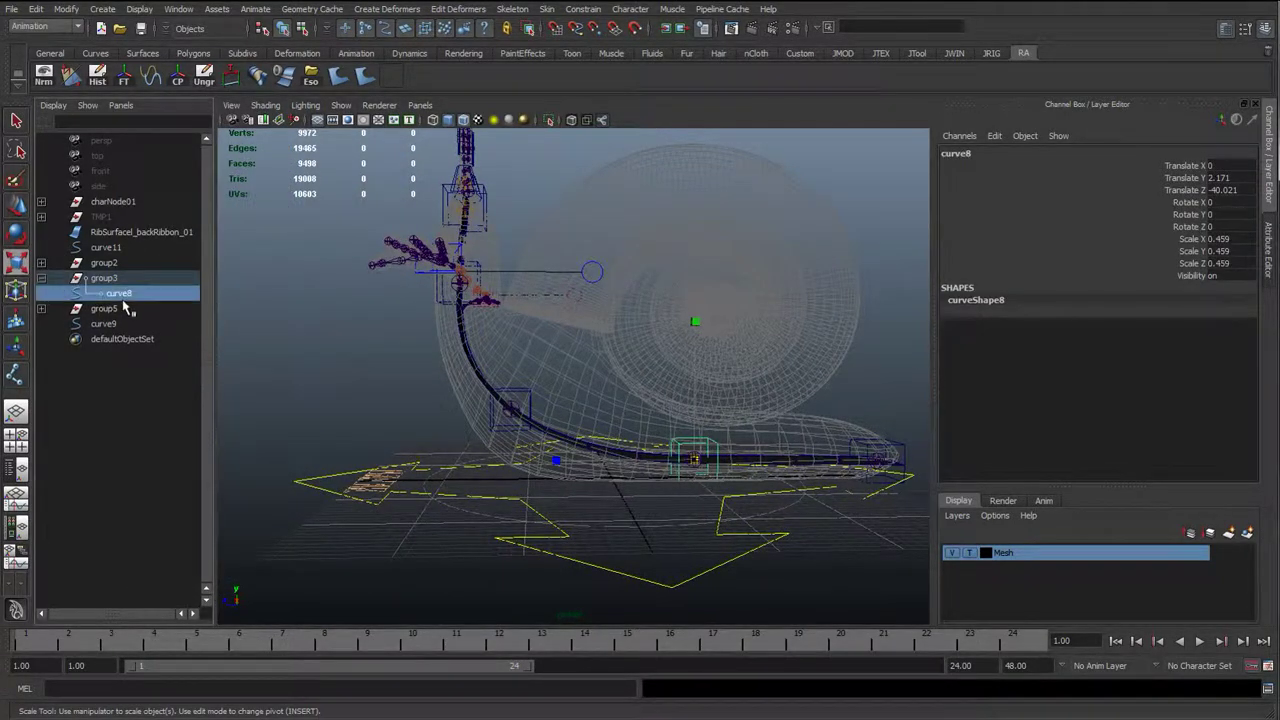
{"action": "key", "text": "shift+p"}
{"action": "left_click", "coordinate": [104, 277]}
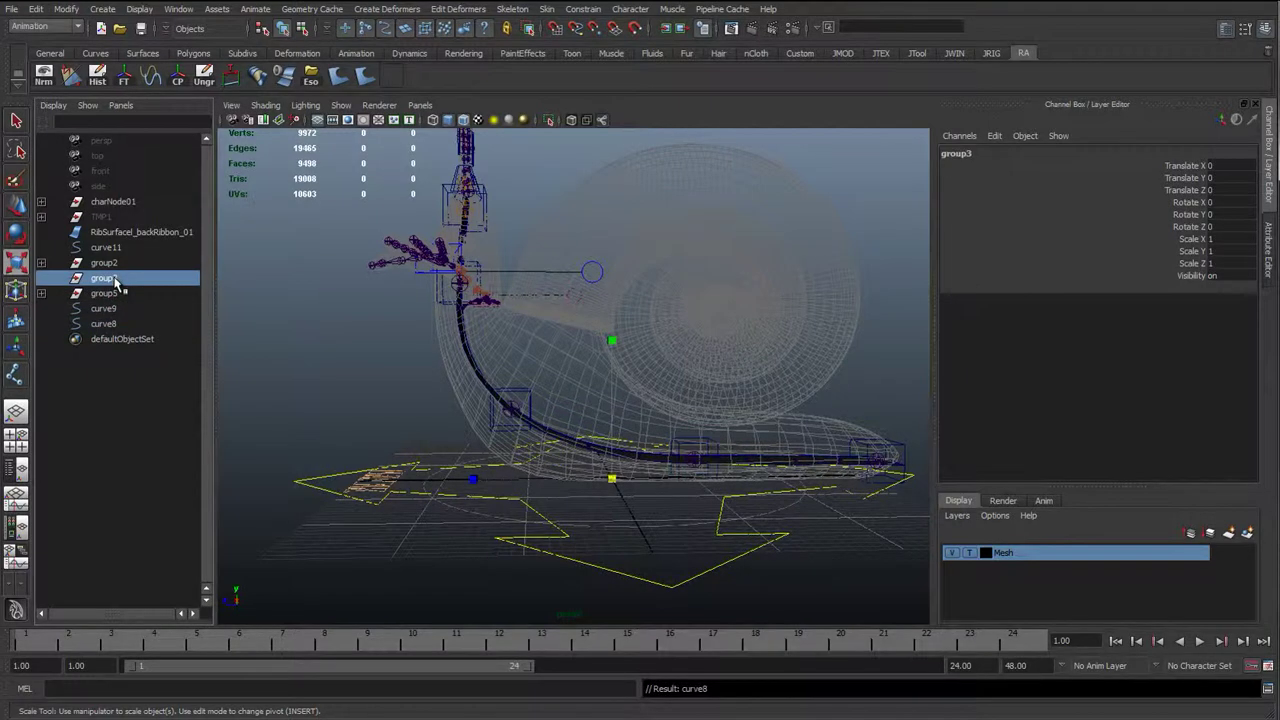
{"action": "key", "text": "Delete"}
Inspect the head box curve's orientation relative to the ribbon from several angles and in the side view
{"action": "left_click_drag", "start_coordinate": [469, 204], "coordinate": [541, 336], "text": "alt"}
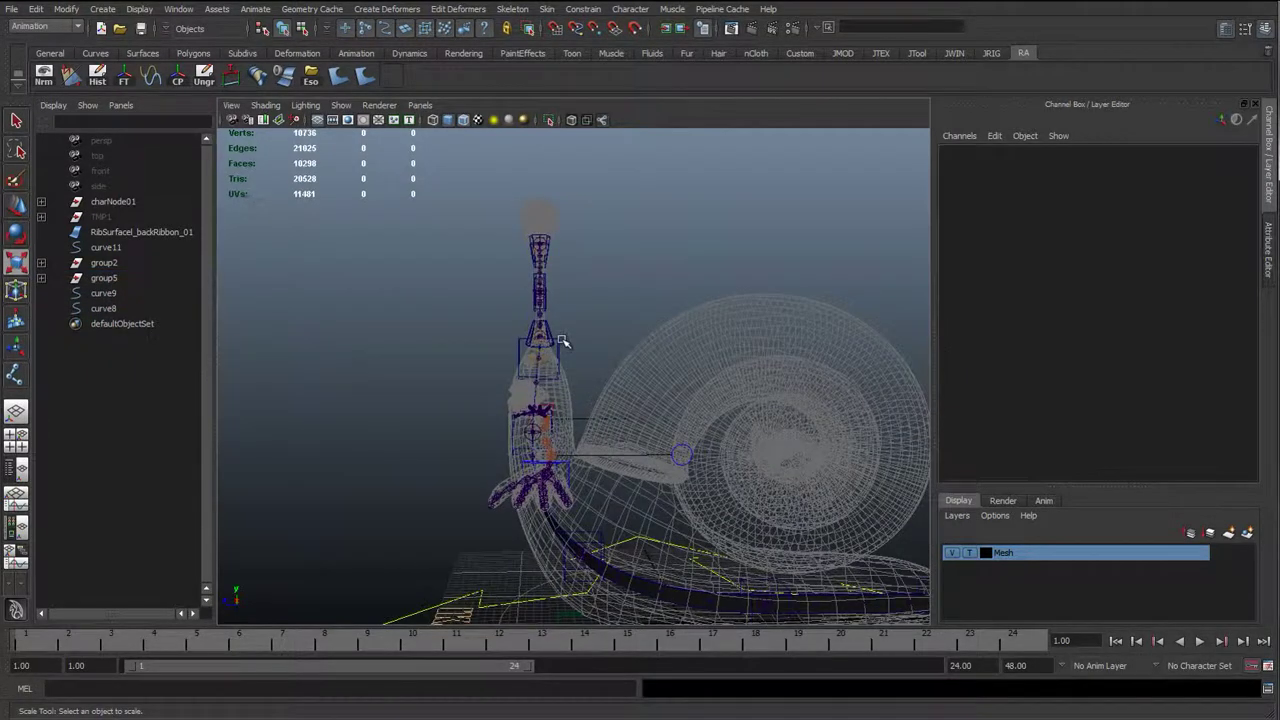
{"action": "left_click", "coordinate": [560, 340]}
{"action": "key", "text": "w"}
{"action": "key", "text": "f"}
{"action": "key", "text": "e"}
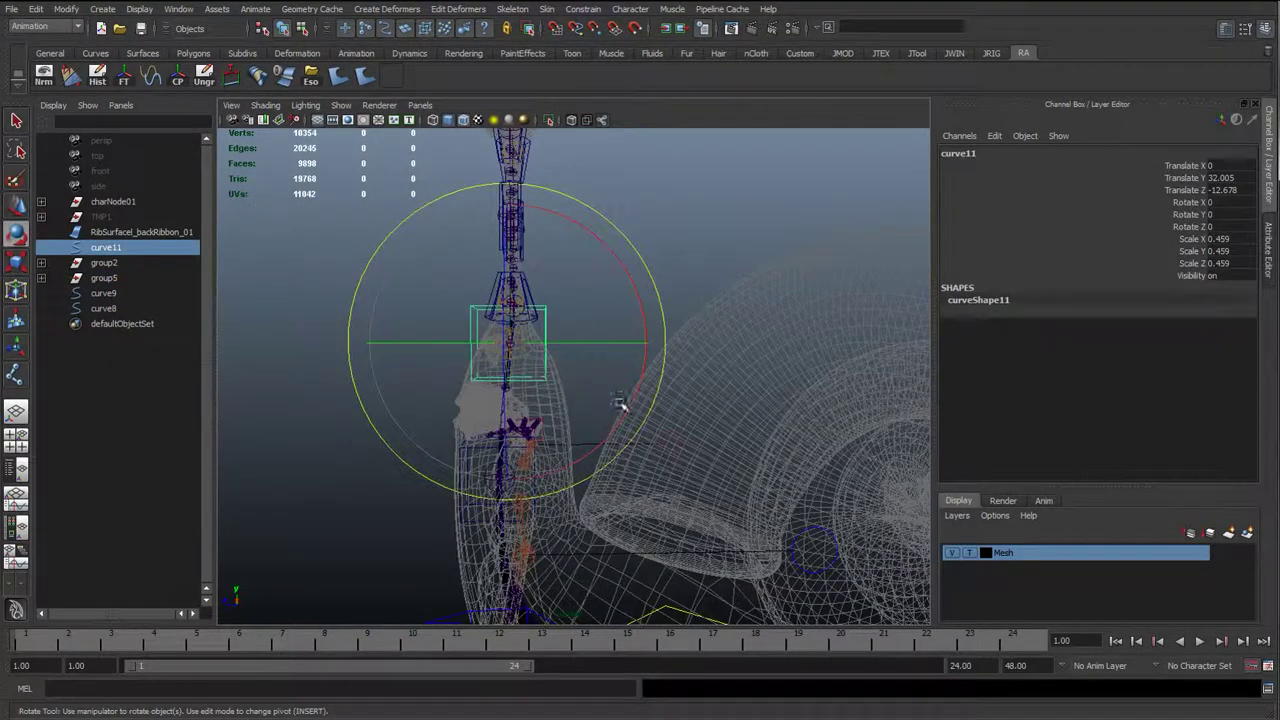
{"action": "left_click_drag", "start_coordinate": [603, 352], "coordinate": [656, 282], "text": "alt"}
{"action": "key", "text": "w"}
{"action": "middle_click_drag", "start_coordinate": [690, 350], "coordinate": [540, 384], "text": "alt"}
{"action": "right_click_drag", "start_coordinate": [540, 384], "coordinate": [609, 474], "text": "alt"}
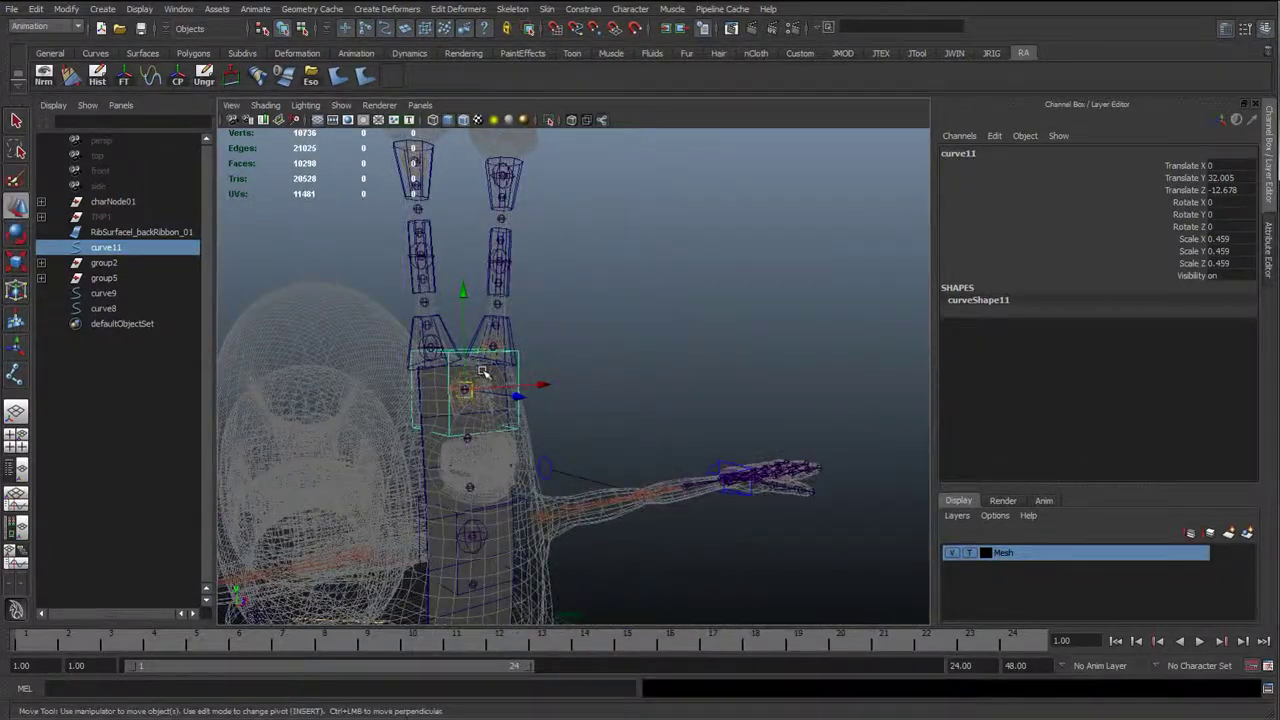
{"action": "left_click_drag", "start_coordinate": [625, 405], "coordinate": [514, 366], "text": "alt"}
{"action": "key", "text": "space"}
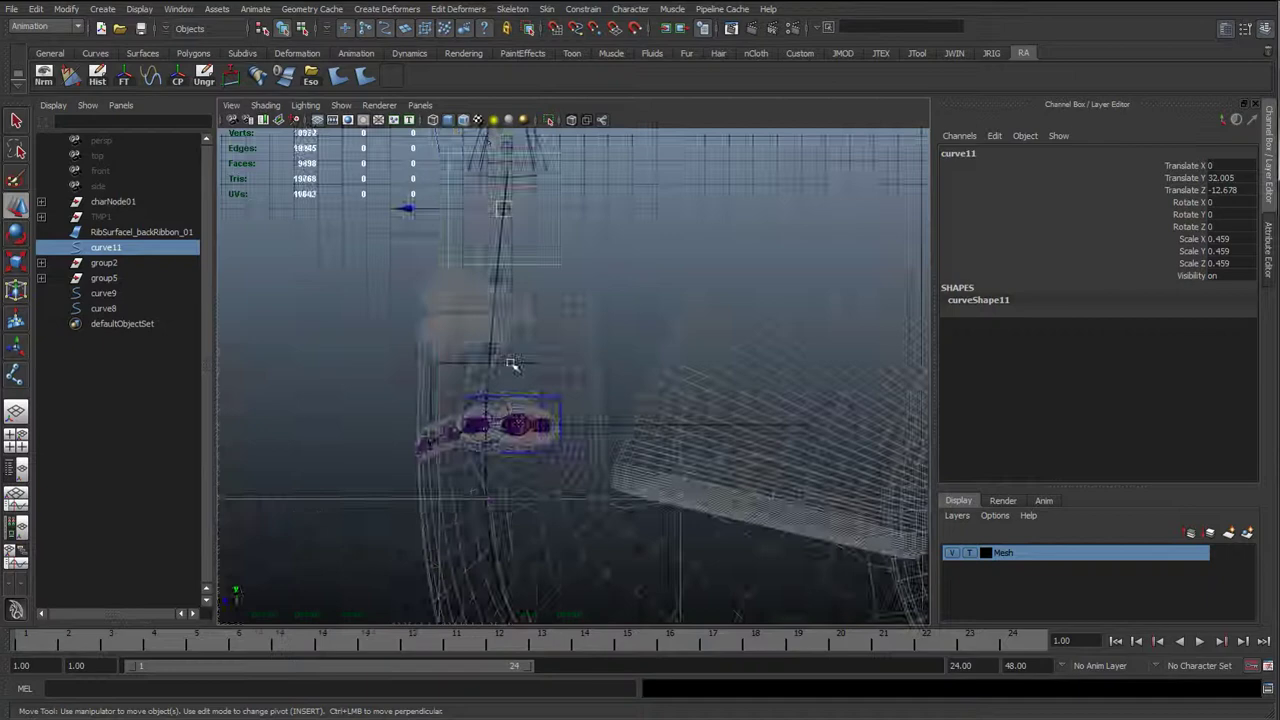
Try rotating the head box curve about -12° around X in the side view
{"action": "left_click_drag", "start_coordinate": [506, 193], "coordinate": [481, 312], "text": "alt"}
{"action": "left_click_drag", "start_coordinate": [533, 476], "coordinate": [487, 150], "text": "alt"}
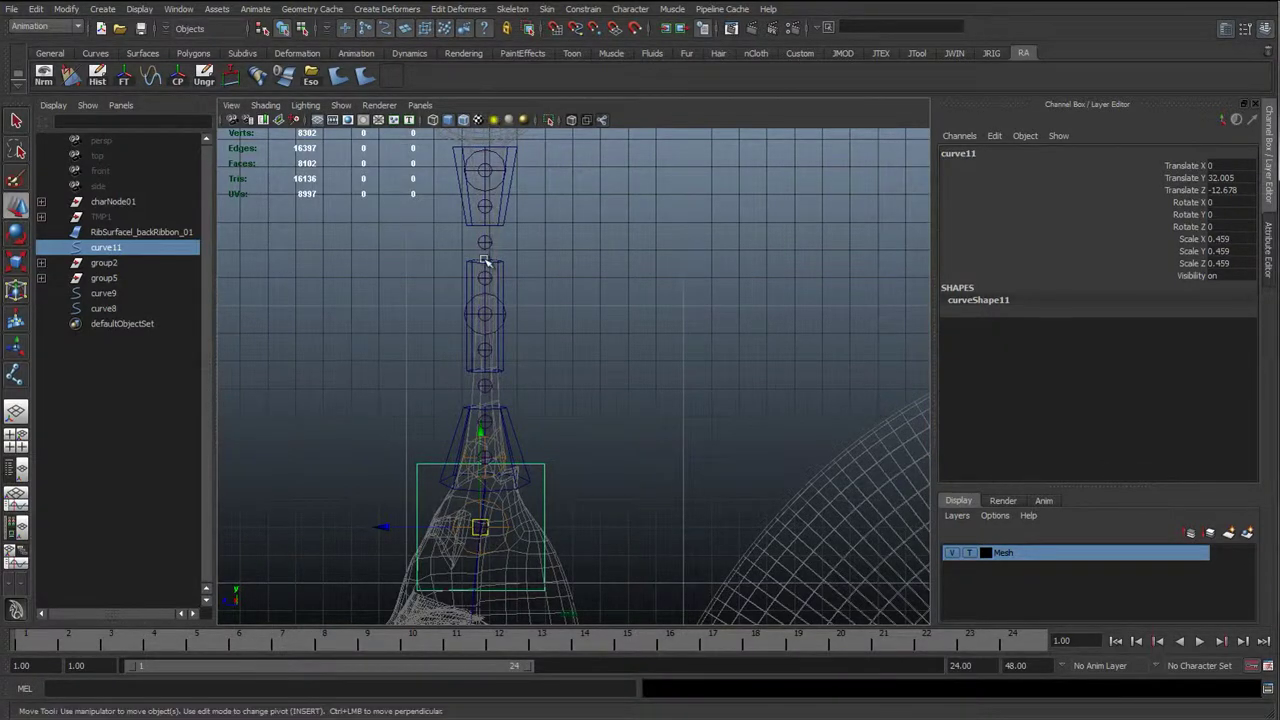
{"action": "middle_click_drag", "start_coordinate": [516, 512], "coordinate": [504, 426], "text": "alt"}
{"action": "key", "text": "e"}
{"action": "left_click_drag", "start_coordinate": [566, 347], "coordinate": [593, 368]}
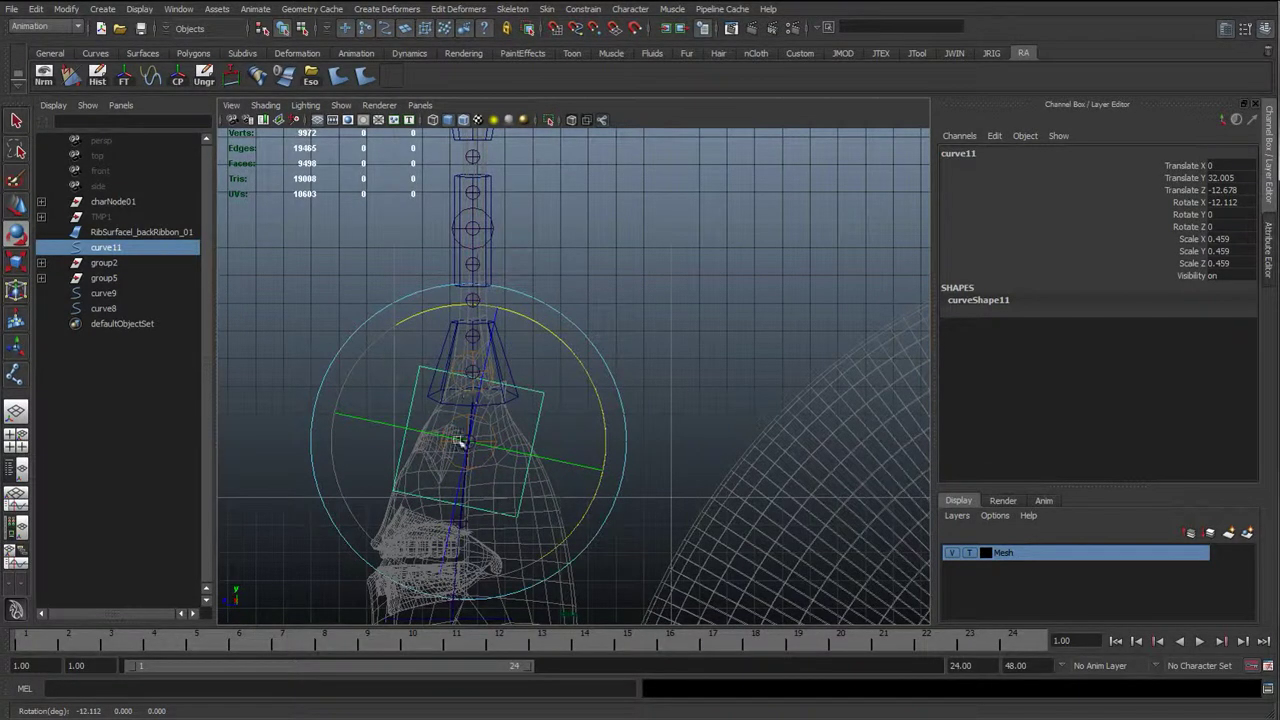
{"action": "key", "text": "ctrl+z"}
{"action": "key", "text": "w"}
Try rotating the chest box curve to follow the ribbon's slope, including about -29° around X
{"action": "middle_click_drag", "start_coordinate": [522, 519], "coordinate": [531, 254], "text": "alt"}
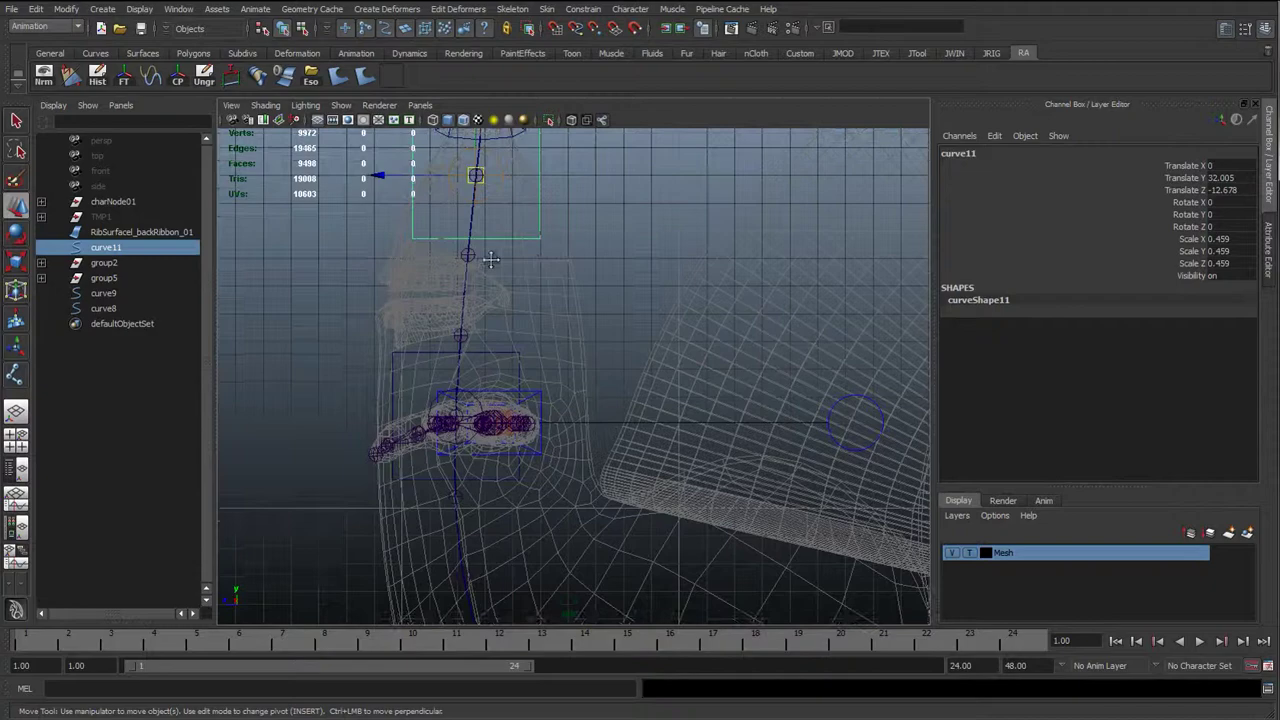
{"action": "left_click_drag", "start_coordinate": [491, 259], "coordinate": [380, 381], "text": "alt"}
{"action": "left_click", "coordinate": [357, 331]}
{"action": "key", "text": "f"}
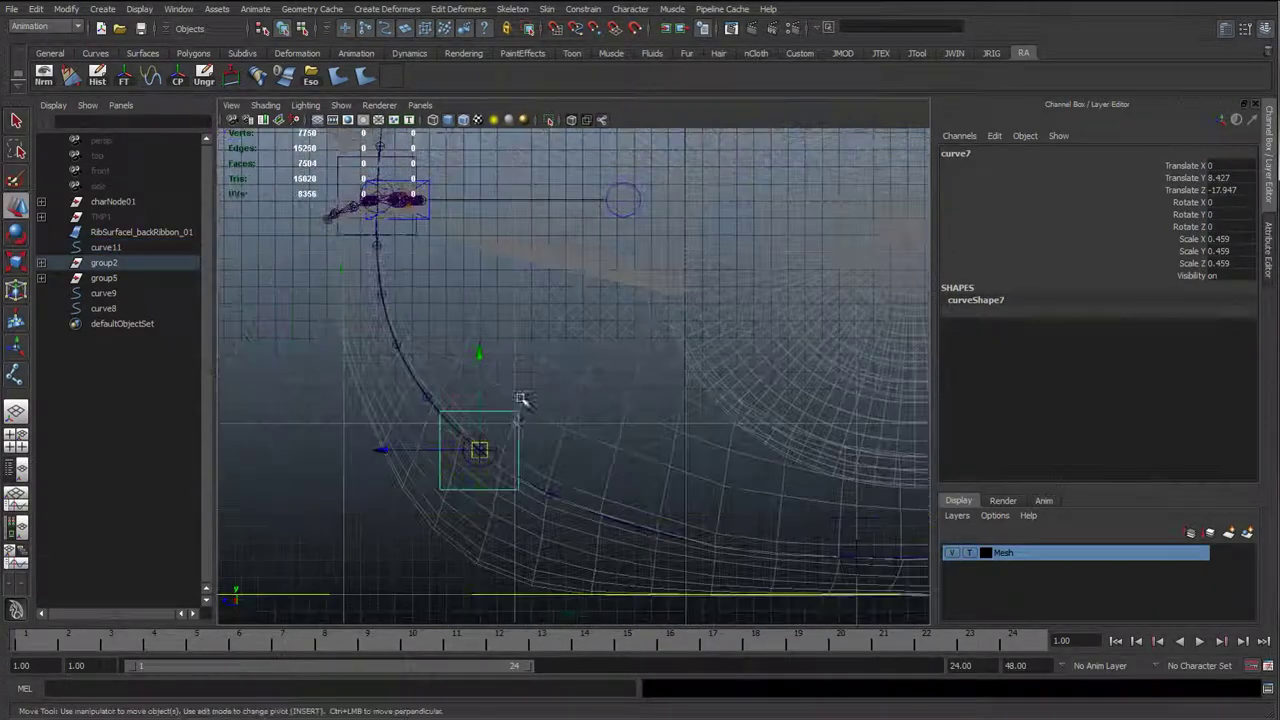
{"action": "left_click", "coordinate": [155, 266]}
{"action": "left_click", "coordinate": [519, 416]}
{"action": "key", "text": "e"}
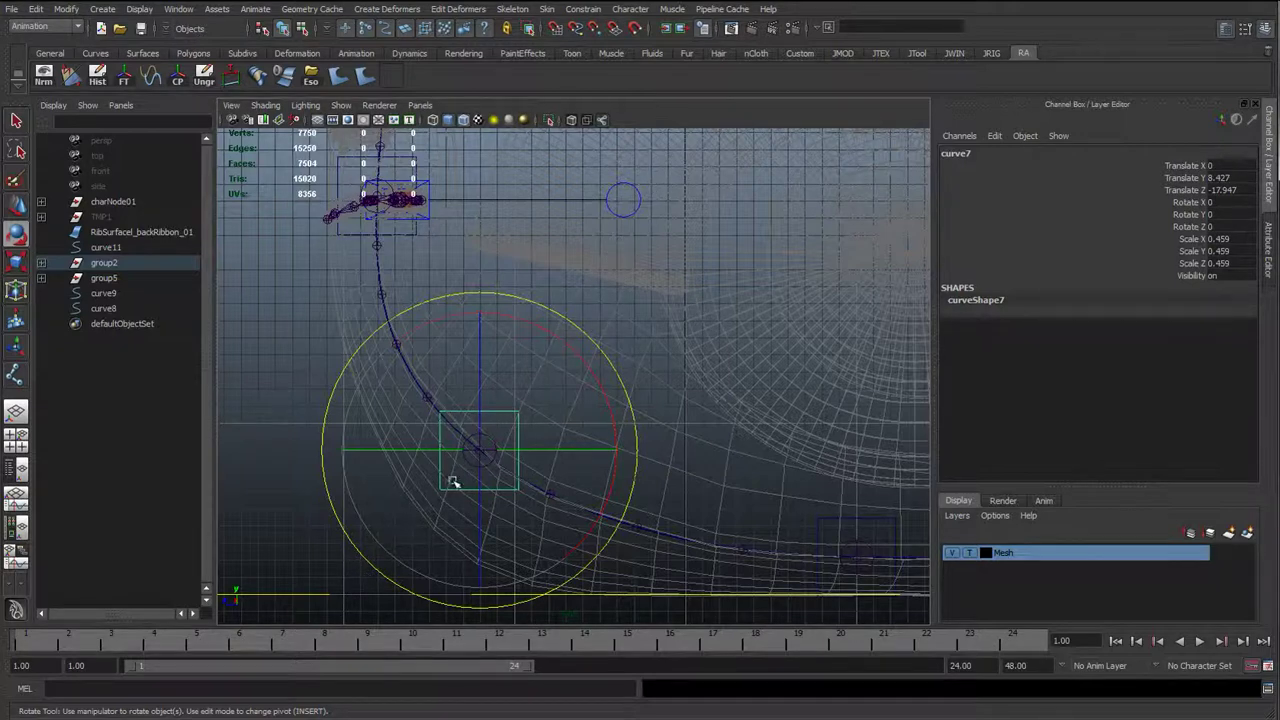
{"action": "left_click_drag", "start_coordinate": [453, 482], "coordinate": [434, 509]}
{"action": "key", "text": "ctrl+z"}
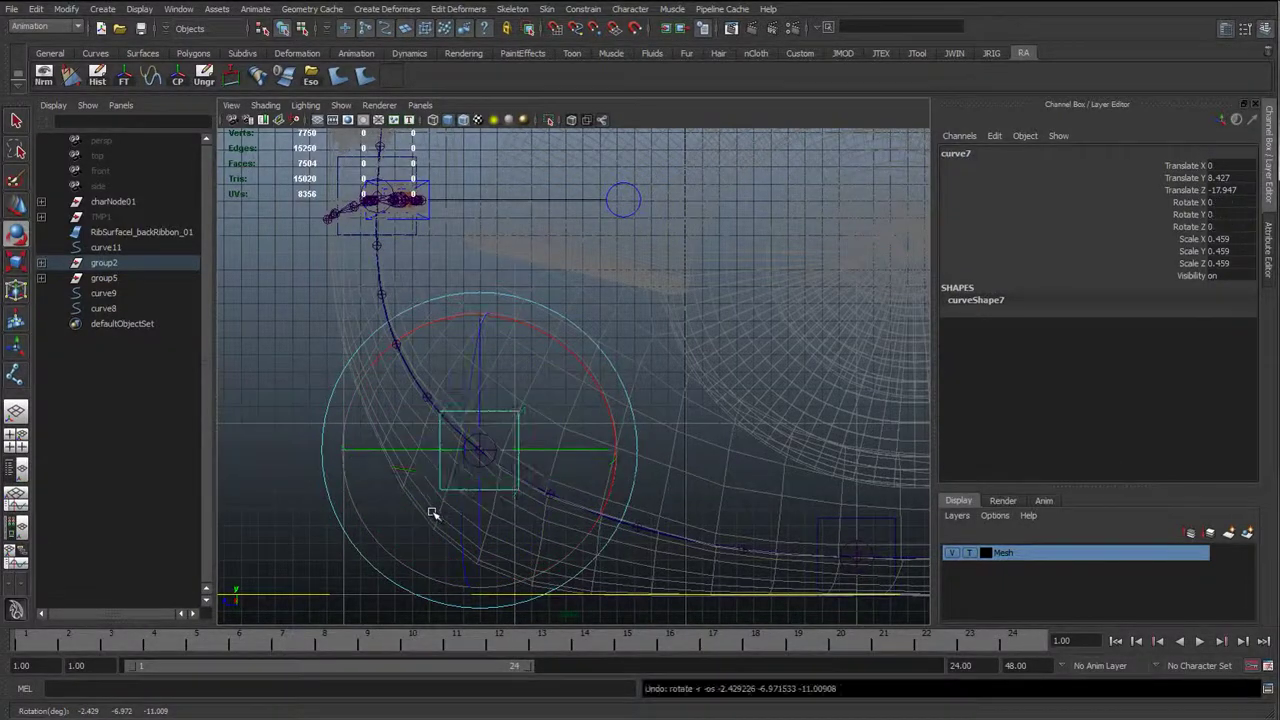
{"action": "left_click_drag", "start_coordinate": [545, 330], "coordinate": [619, 363]}
{"action": "left_click_drag", "start_coordinate": [530, 352], "coordinate": [520, 400]}
{"action": "key", "text": "z"}
{"action": "key", "text": "z"}
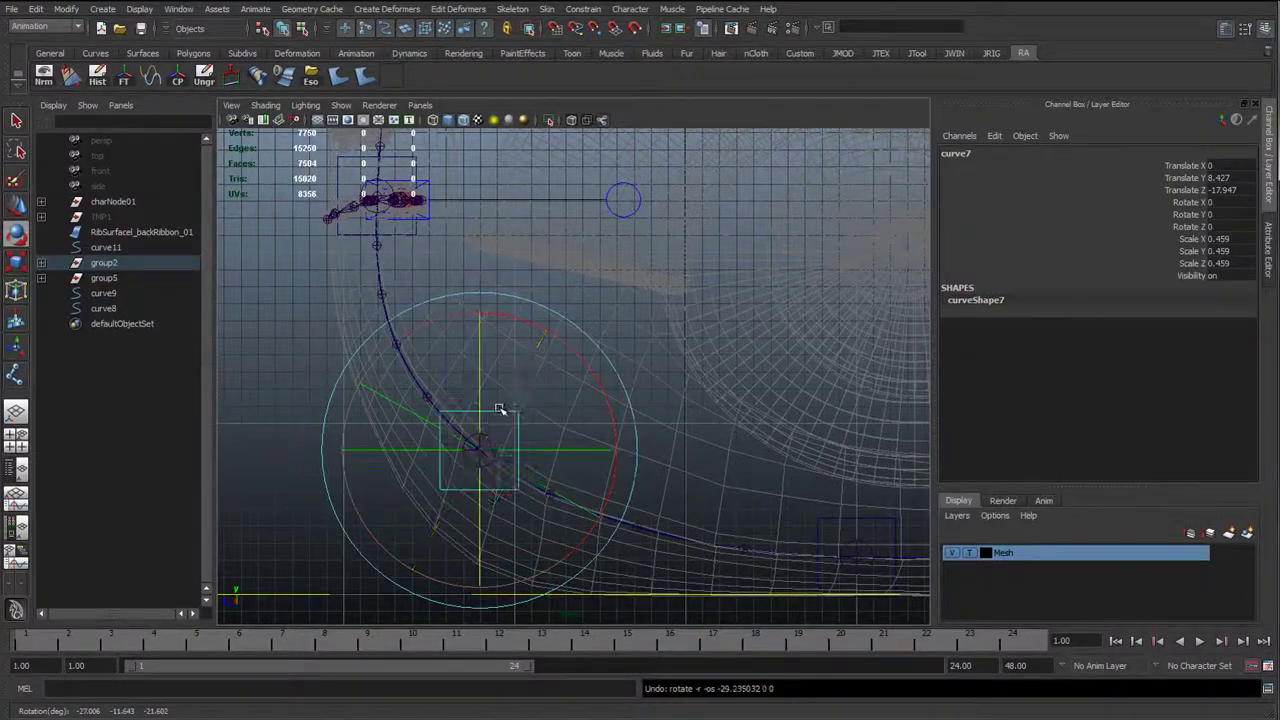
Examine how the tail-start and tail-tip box curves line up with the ribbon in the side view
{"action": "middle_click_drag", "start_coordinate": [526, 451], "coordinate": [506, 439], "text": "alt"}
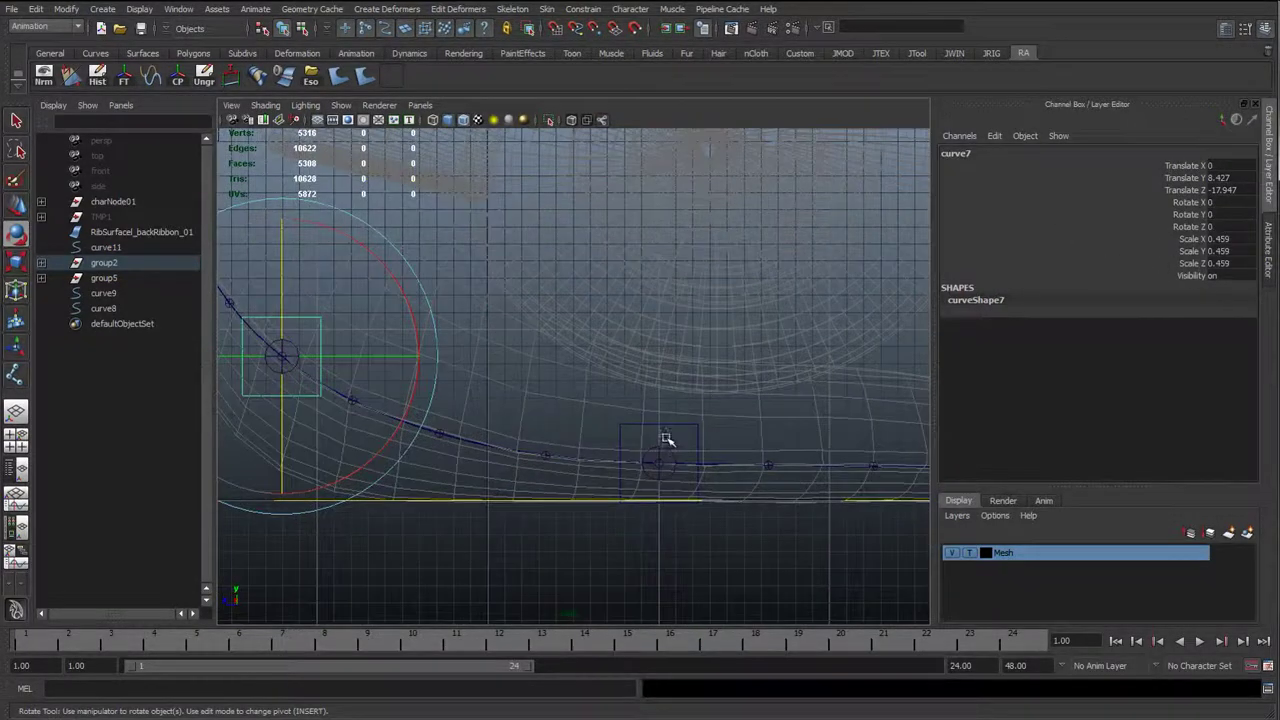
{"action": "left_click", "coordinate": [666, 443]}
{"action": "key", "text": "w"}
{"action": "middle_click_drag", "start_coordinate": [751, 437], "coordinate": [489, 417], "text": "alt"}
{"action": "left_click", "coordinate": [807, 420]}
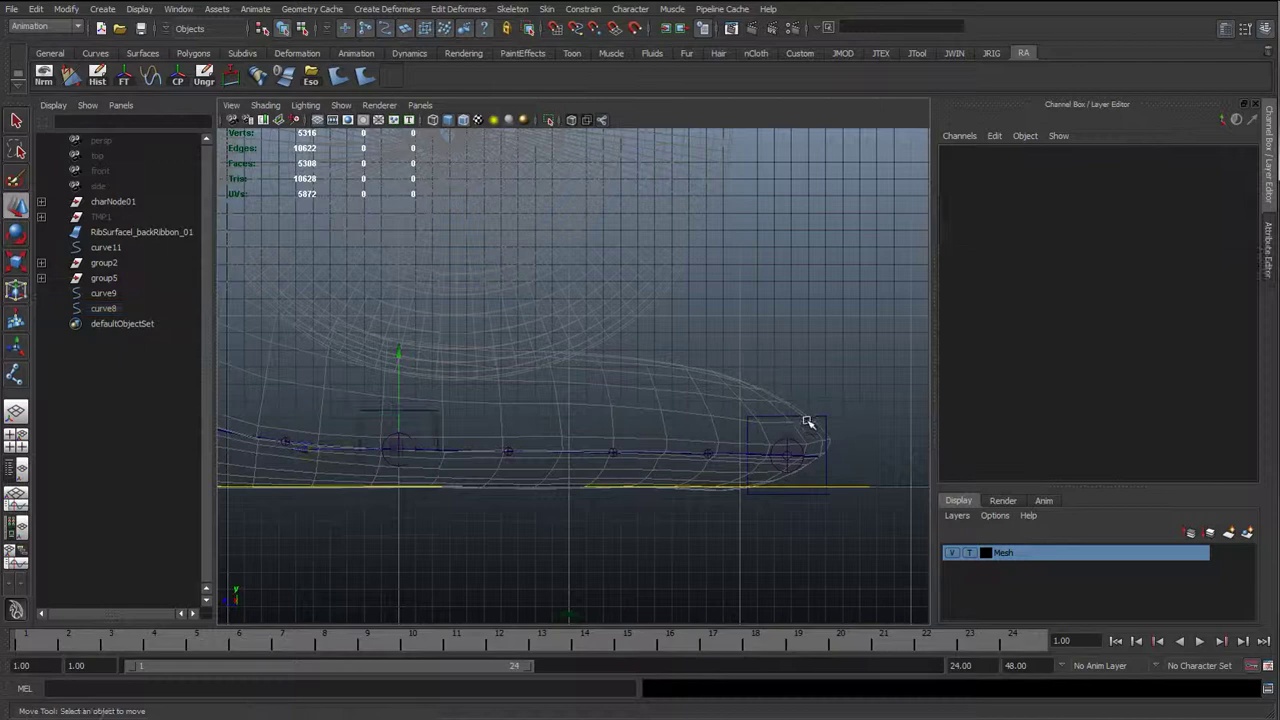
{"action": "left_click", "coordinate": [786, 416]}
{"action": "left_click", "coordinate": [435, 414], "text": "shift"}
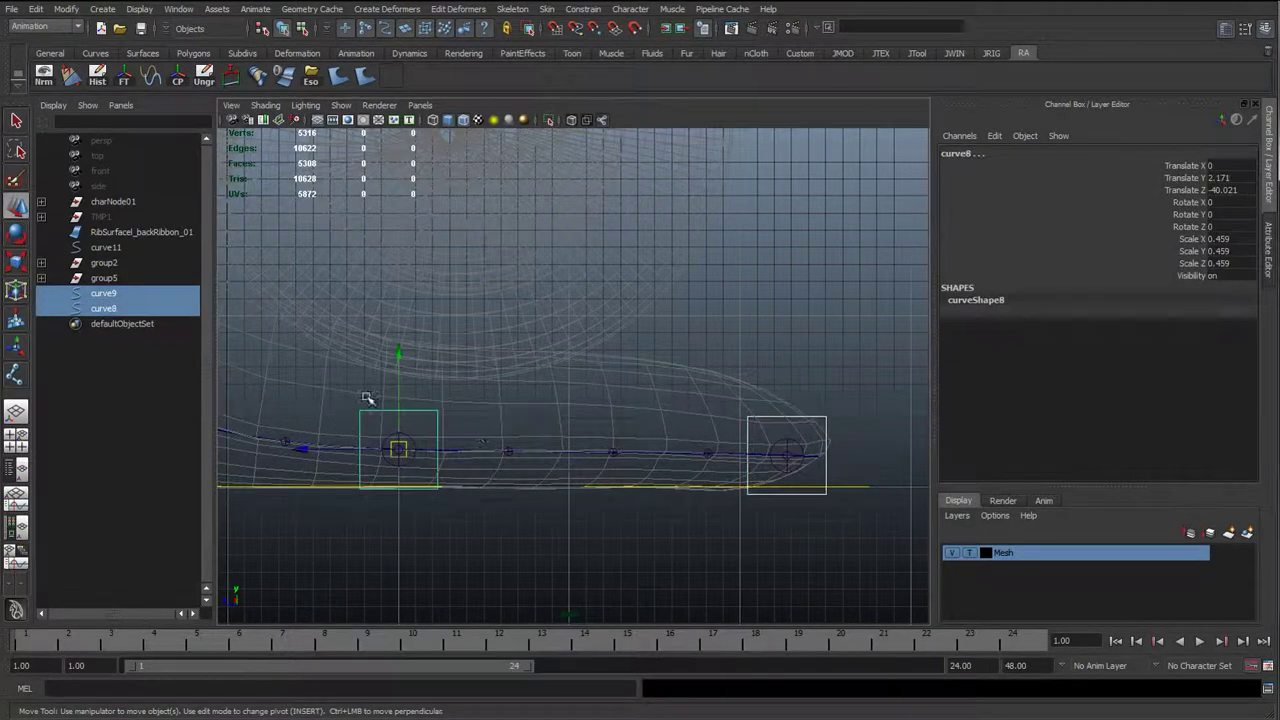
{"action": "left_click_drag", "start_coordinate": [524, 437], "coordinate": [331, 397], "text": "alt"}
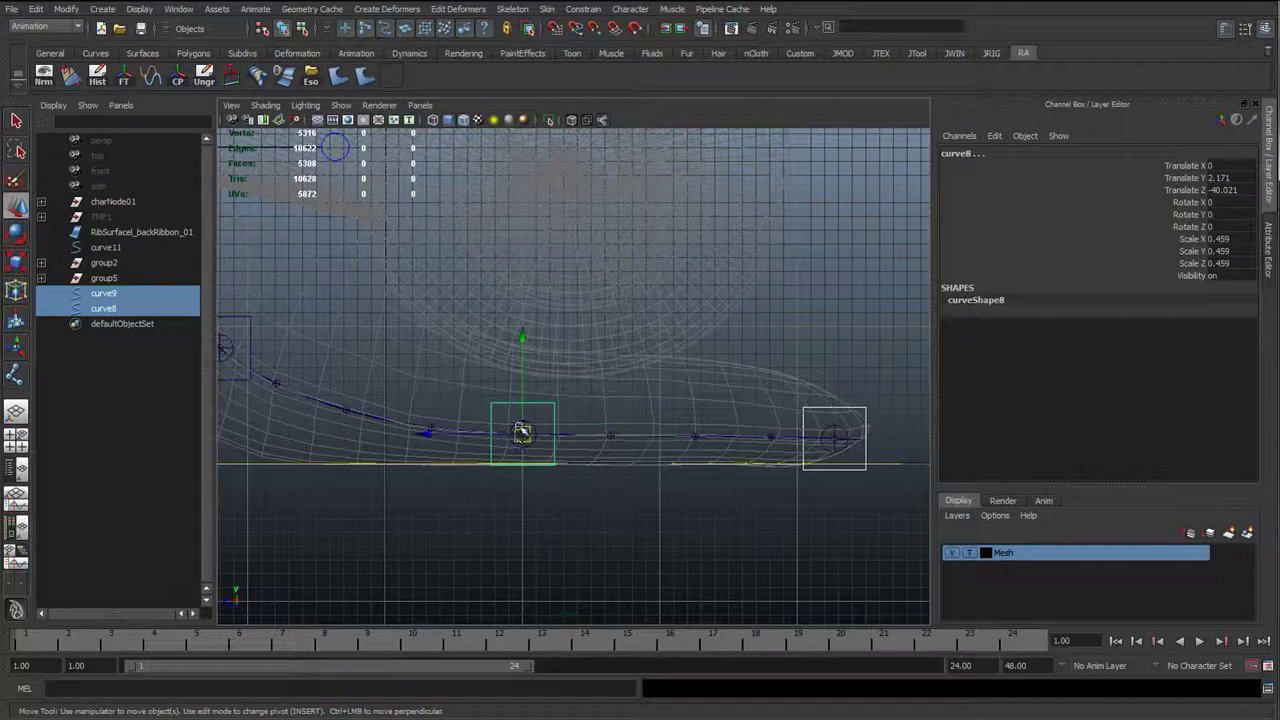
{"action": "left_click", "coordinate": [531, 403]}
{"action": "left_click", "coordinate": [533, 404]}
{"action": "key", "text": "e"}
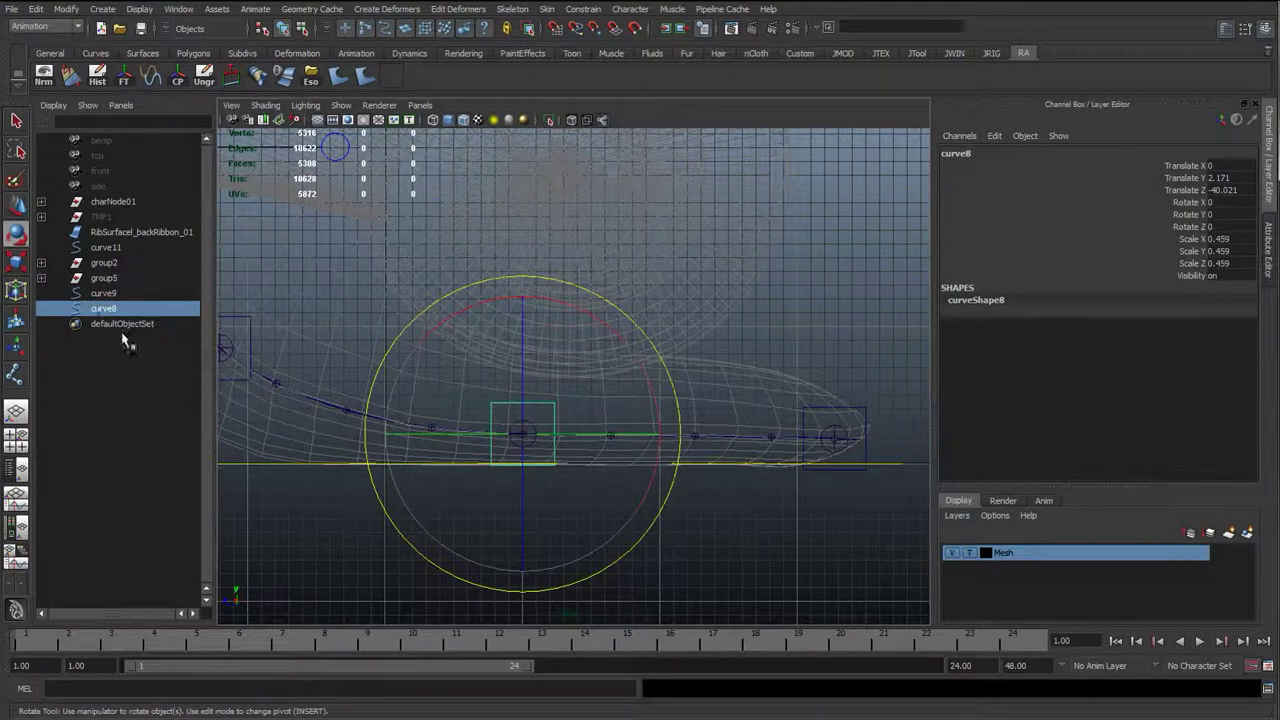
{"action": "key", "text": "w"}
{"action": "middle_click_drag", "start_coordinate": [473, 388], "coordinate": [540, 406], "text": "alt"}
{"action": "key", "text": "space"}
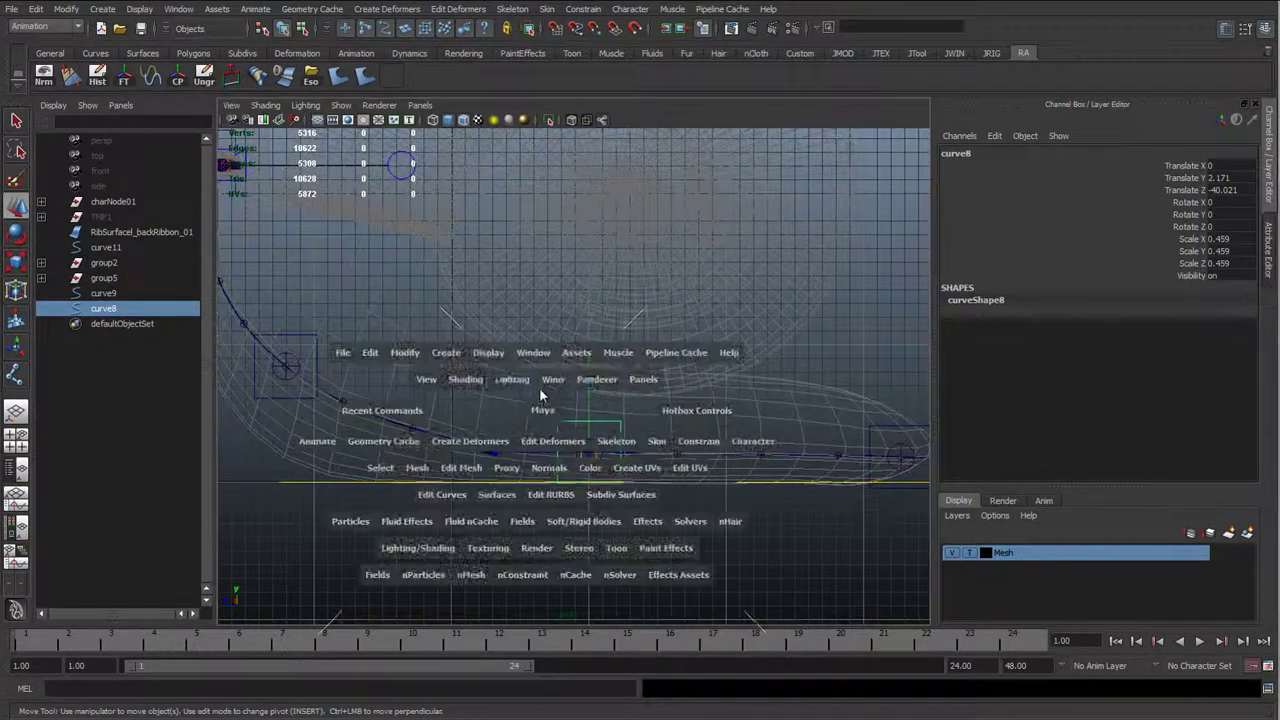
Parent the chest box curve's group, group2, to the jtDrv_backChest_01 driver joint
{"action": "left_click_drag", "start_coordinate": [540, 397], "coordinate": [540, 506], "text": "alt"}
{"action": "left_click_drag", "start_coordinate": [595, 296], "coordinate": [480, 305], "text": "alt"}
{"action": "middle_click_drag", "start_coordinate": [535, 505], "coordinate": [531, 363], "text": "alt"}
{"action": "right_click_drag", "start_coordinate": [450, 372], "coordinate": [511, 397], "text": "alt"}
{"action": "middle_click_drag", "start_coordinate": [470, 390], "coordinate": [582, 405], "text": "alt"}
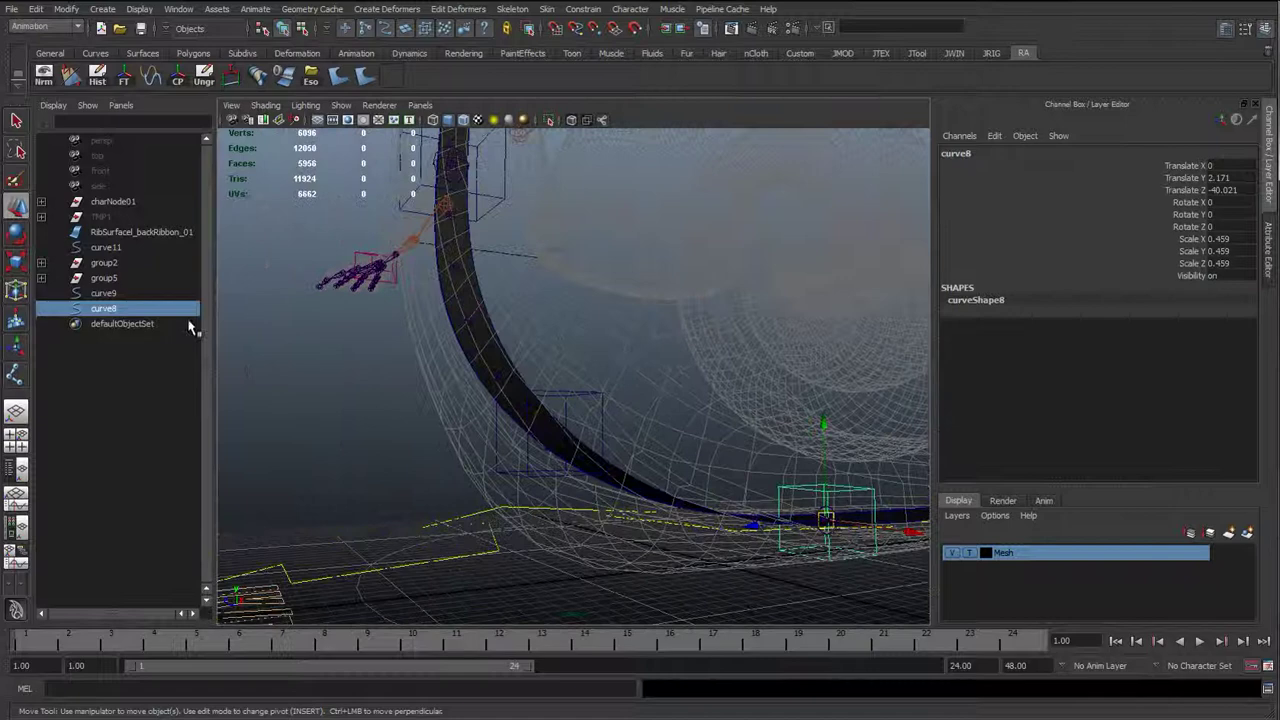
{"action": "left_click", "coordinate": [129, 277]}
{"action": "left_click", "coordinate": [127, 263]}
{"action": "scroll", "coordinate": [580, 440], "scroll_direction": "up", "scroll_amount": 2}
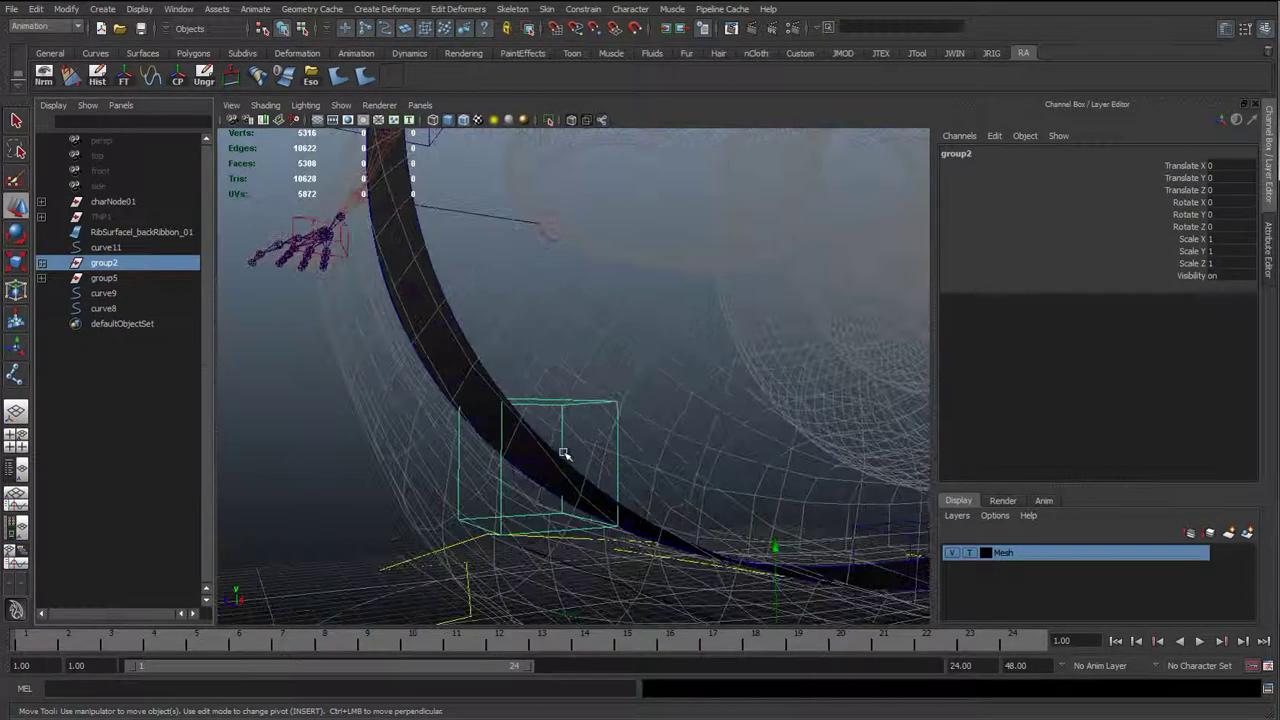
{"action": "middle_click_drag", "start_coordinate": [565, 455], "coordinate": [449, 429], "text": "alt"}
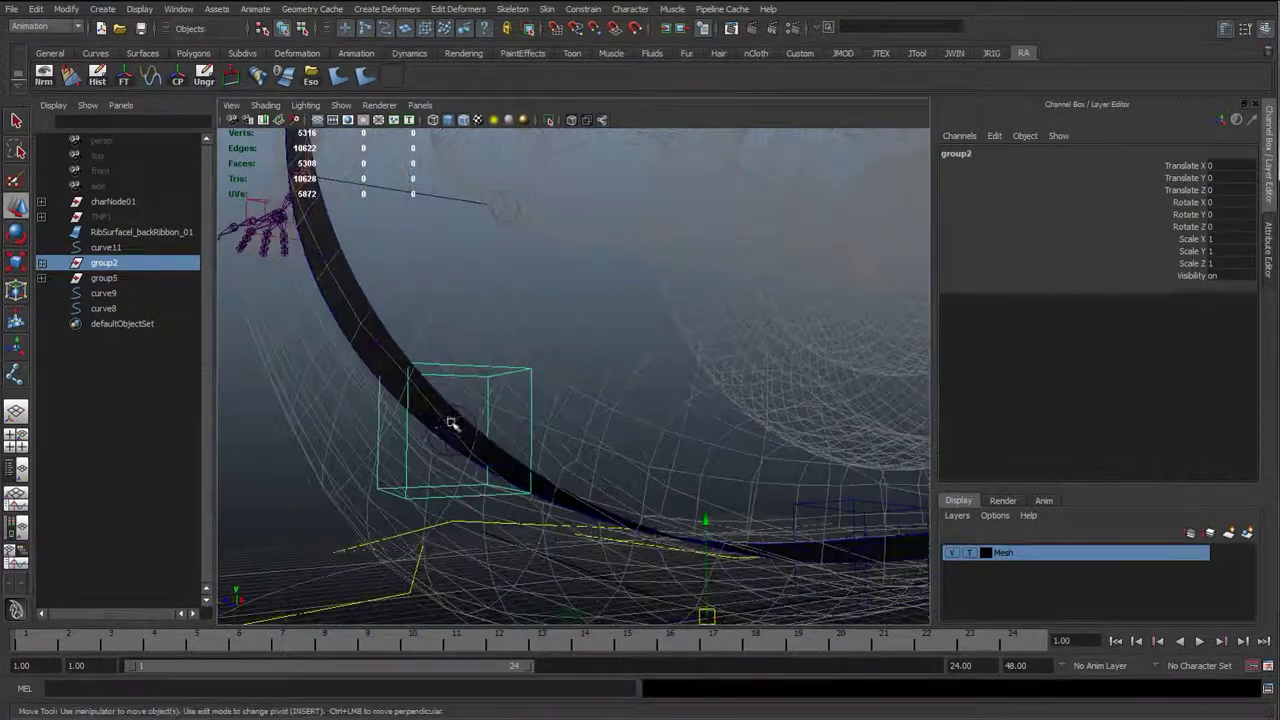
{"action": "left_click", "coordinate": [103, 281], "text": "ctrl"}
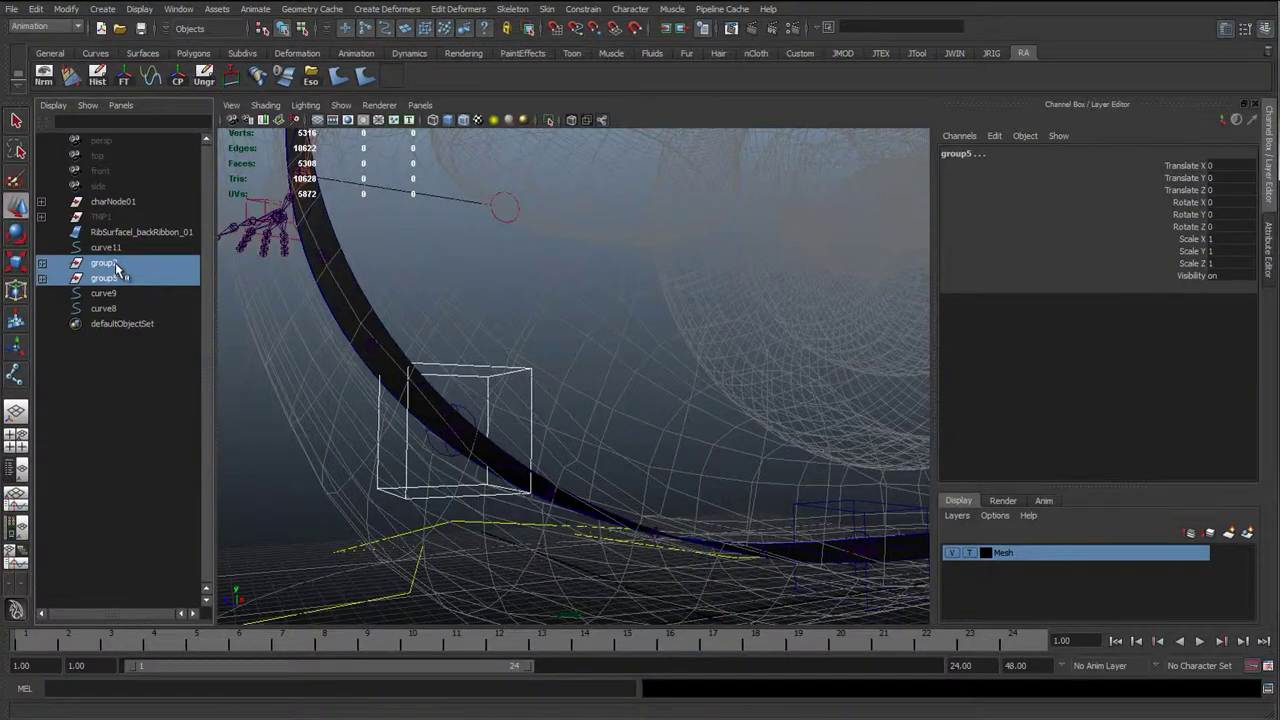
{"action": "left_click", "coordinate": [117, 265]}
{"action": "middle_click_drag", "start_coordinate": [565, 473], "coordinate": [623, 451], "text": "alt"}
{"action": "scroll", "coordinate": [550, 440], "scroll_direction": "up", "scroll_amount": 2}
{"action": "left_click", "coordinate": [514, 394], "text": "shift"}
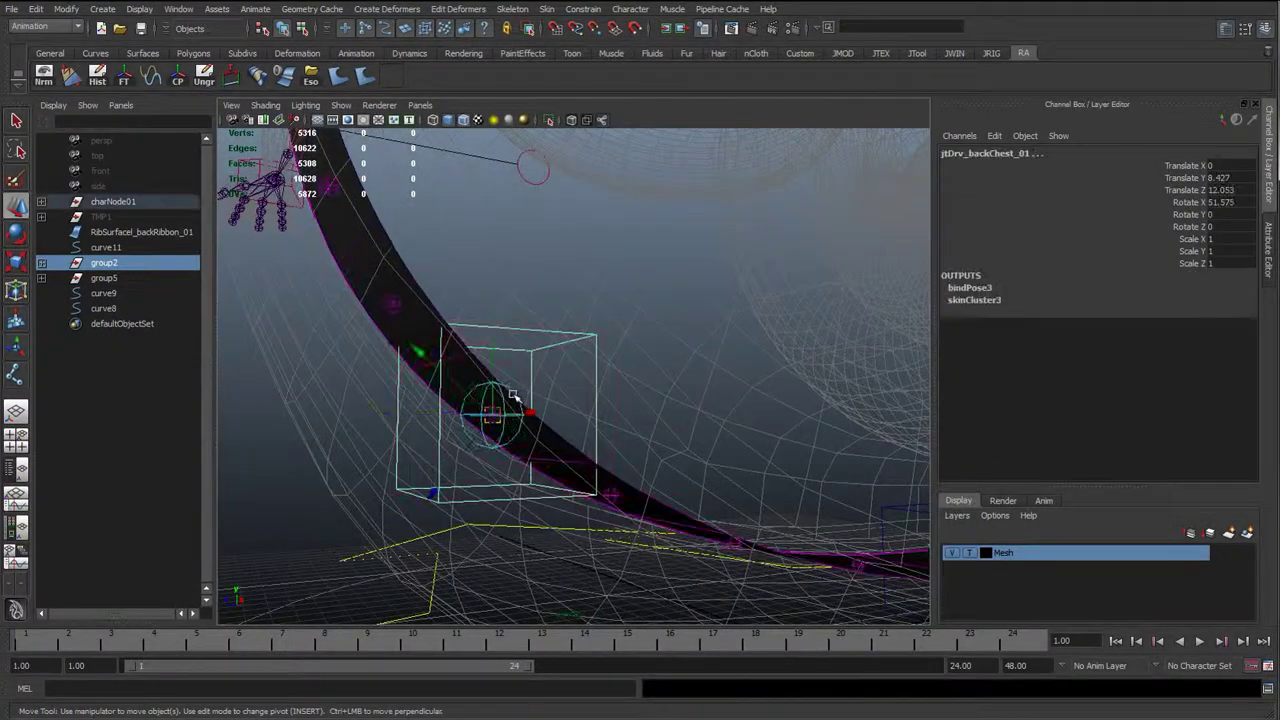
{"action": "left_click_drag", "start_coordinate": [508, 420], "coordinate": [500, 436], "text": "alt"}
{"action": "middle_click_drag", "start_coordinate": [544, 374], "coordinate": [517, 395], "text": "alt"}
{"action": "key", "text": "p"}
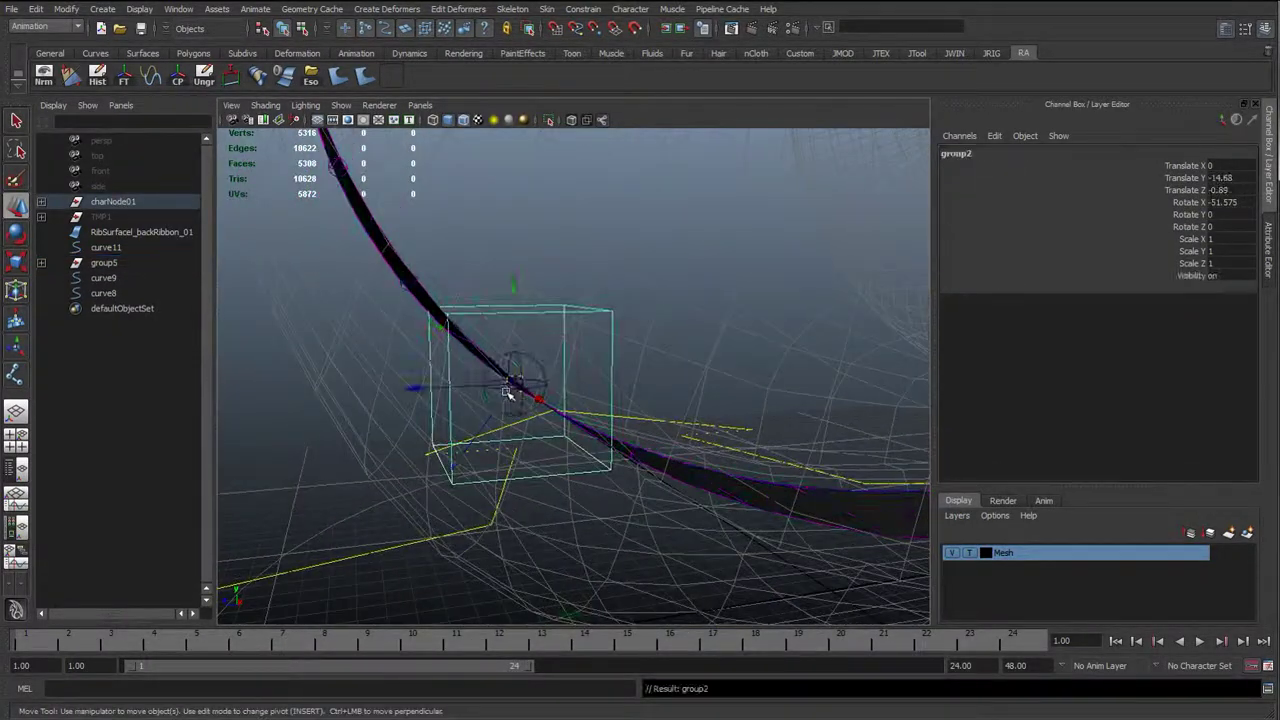
Set the chest group's Rotate X to 0 so it matches the joint, and unparent it back to the world
{"action": "mouse_move", "coordinate": [498, 410]}
{"action": "left_mouse_down", "text": "alt"}
{"action": "mouse_move", "coordinate": [534, 423]}
{"action": "mouse_move", "coordinate": [484, 395]}
{"action": "left_mouse_up", "text": "alt"}
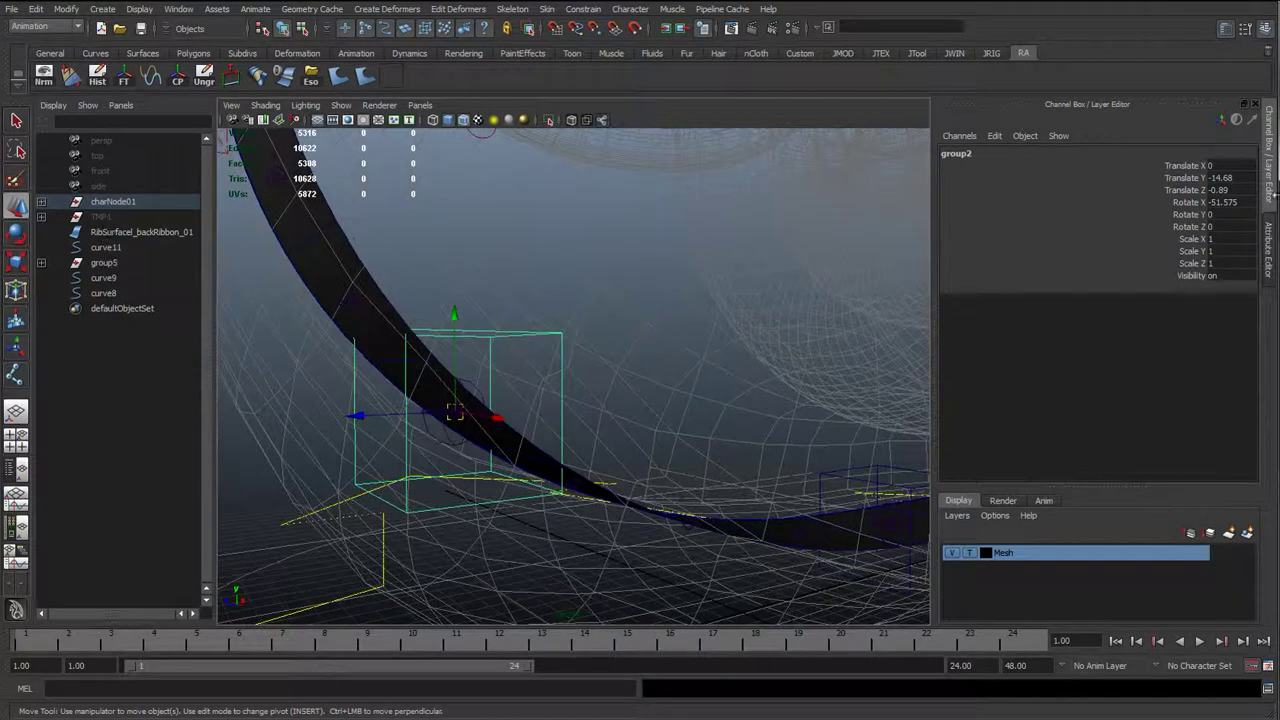
{"action": "double_click", "coordinate": [1215, 204]}
{"action": "type", "text": "0"}
{"action": "key", "text": "Return"}
{"action": "left_click_drag", "start_coordinate": [488, 347], "coordinate": [481, 405], "text": "alt"}
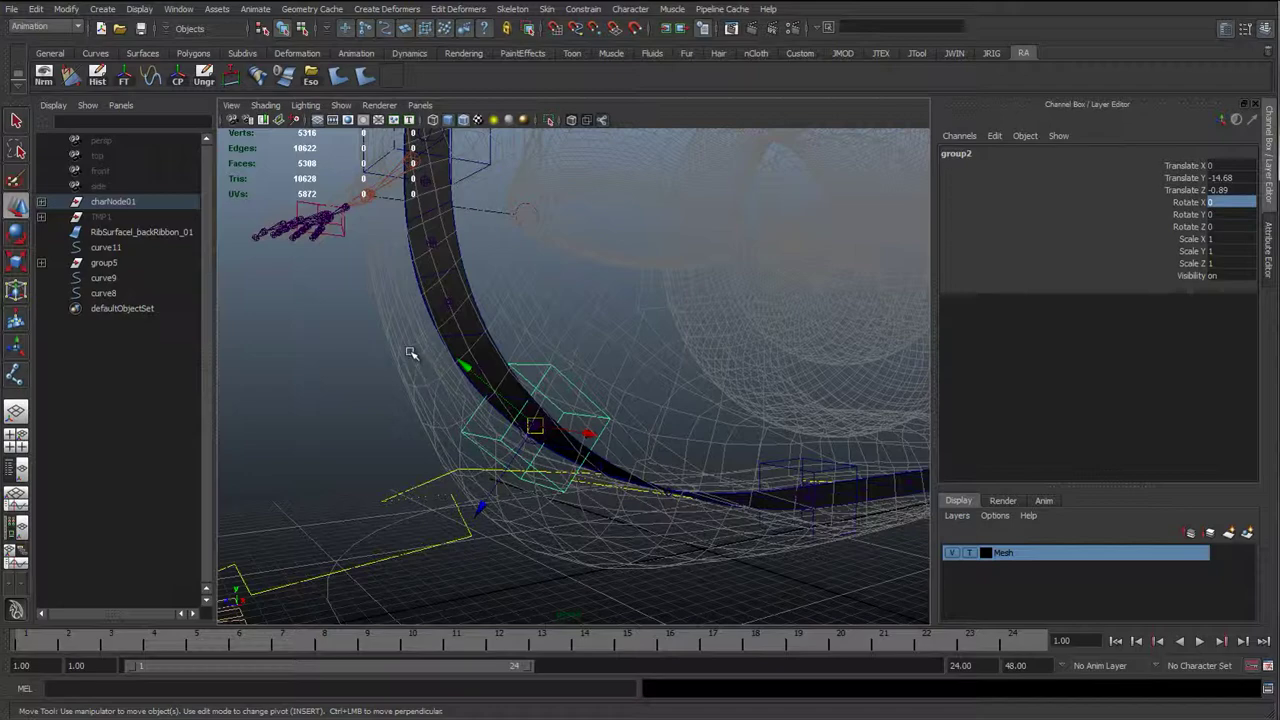
{"action": "key", "text": "shift+p"}
Parent the upper body box curve's group, group5, to the jtDrv_backUpperBody_01 driver joint
{"action": "left_click", "coordinate": [108, 266]}
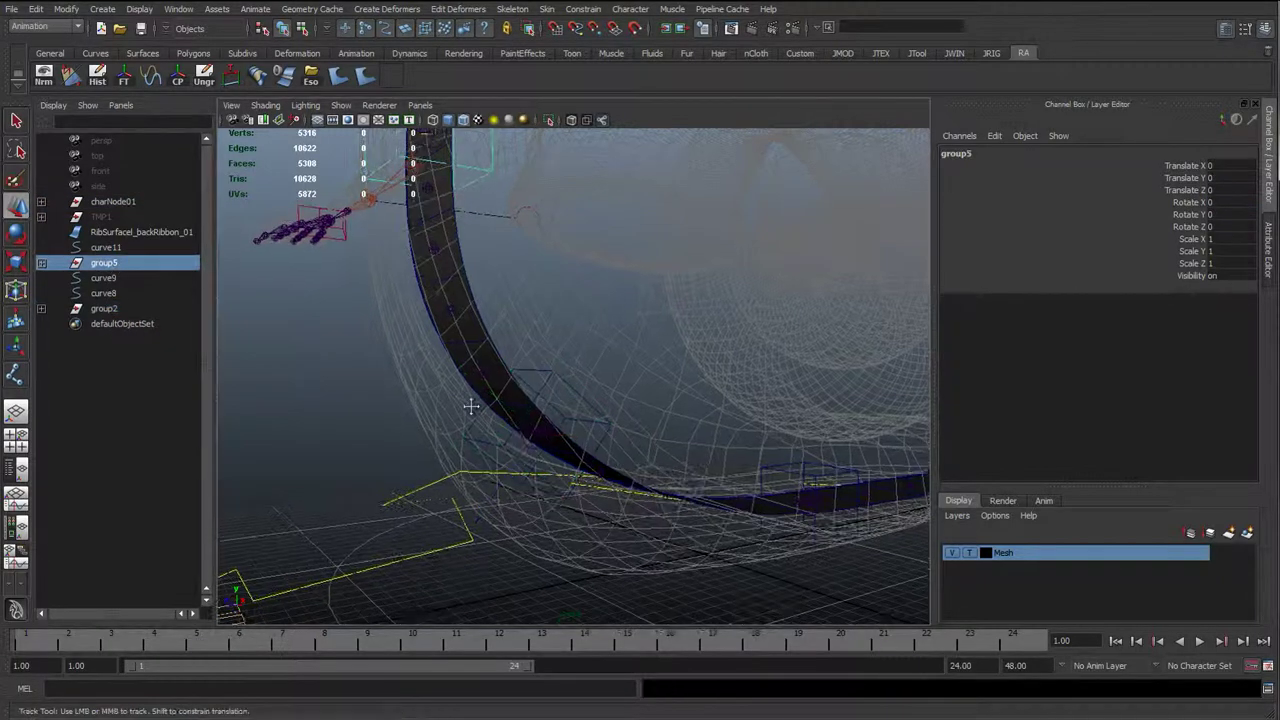
{"action": "left_click_drag", "start_coordinate": [471, 406], "coordinate": [509, 320], "text": "alt"}
{"action": "middle_click_drag", "start_coordinate": [509, 320], "coordinate": [569, 423], "text": "alt"}
{"action": "left_click_drag", "start_coordinate": [569, 423], "coordinate": [560, 419], "text": "alt"}
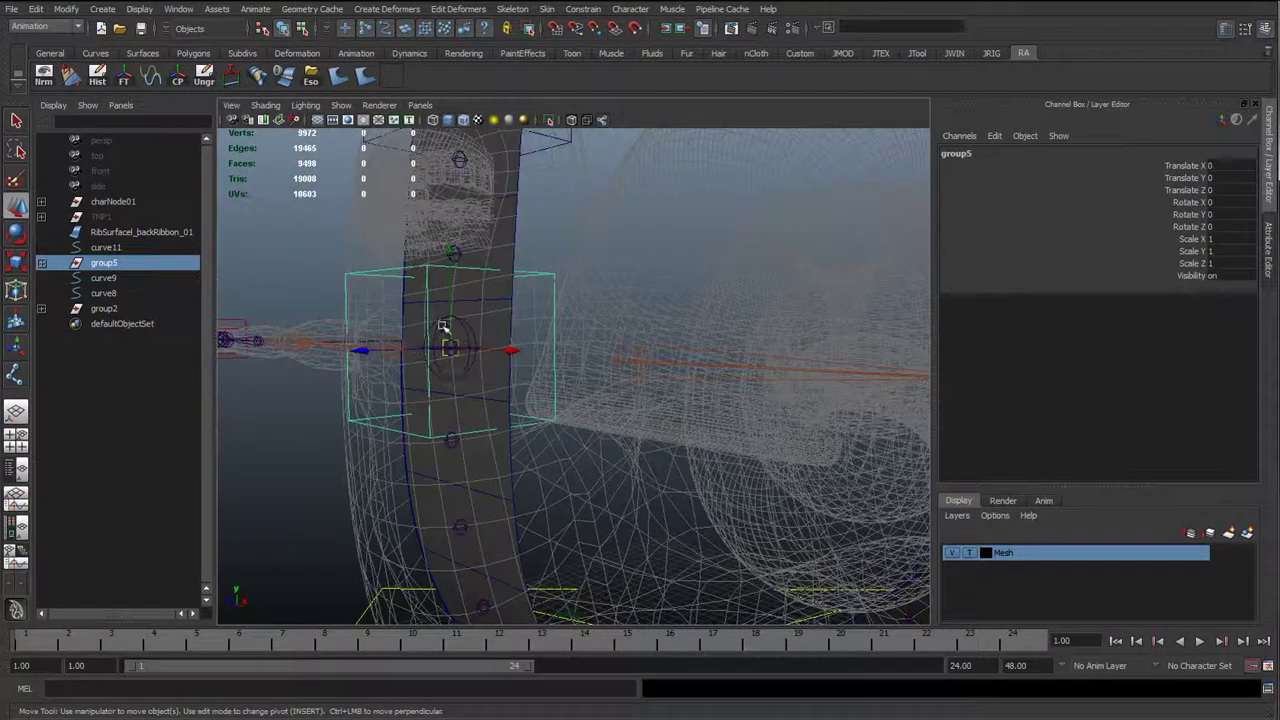
{"action": "left_click", "coordinate": [441, 326]}
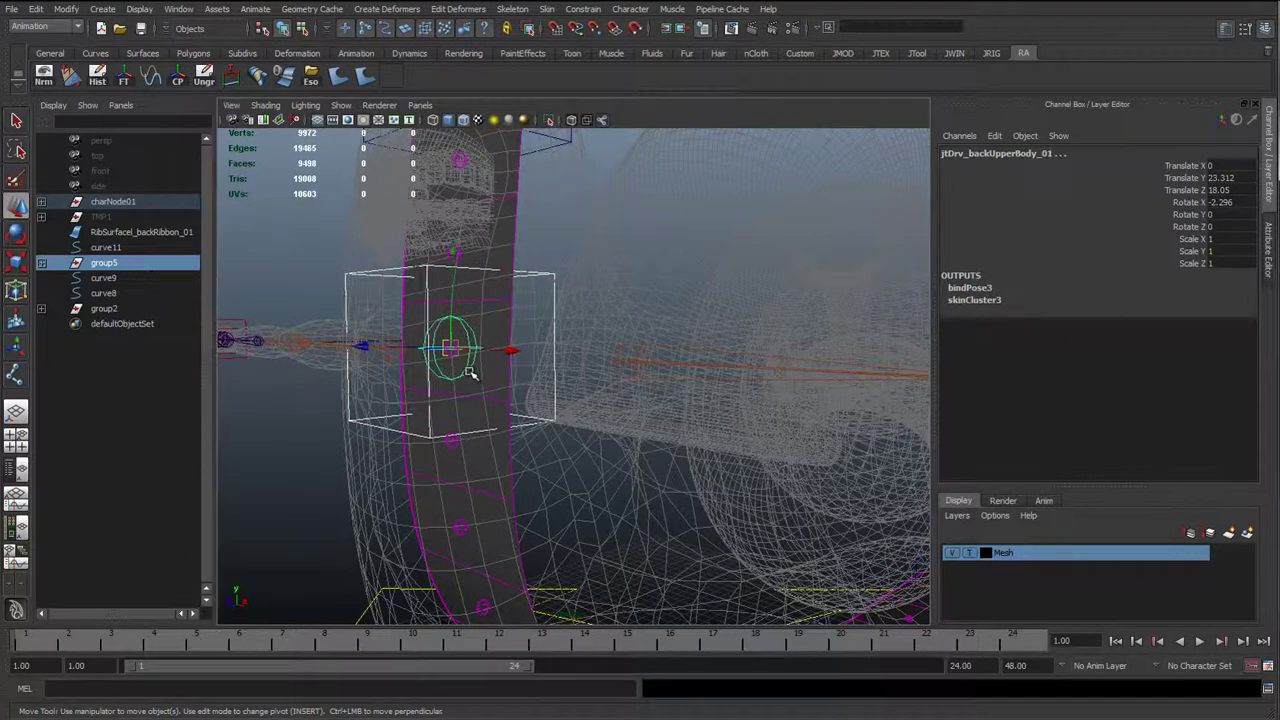
{"action": "key", "text": "p"}
Set the upper body group's Rotate X to 0 and unparent it back to the world
{"action": "double_click", "coordinate": [1222, 204]}
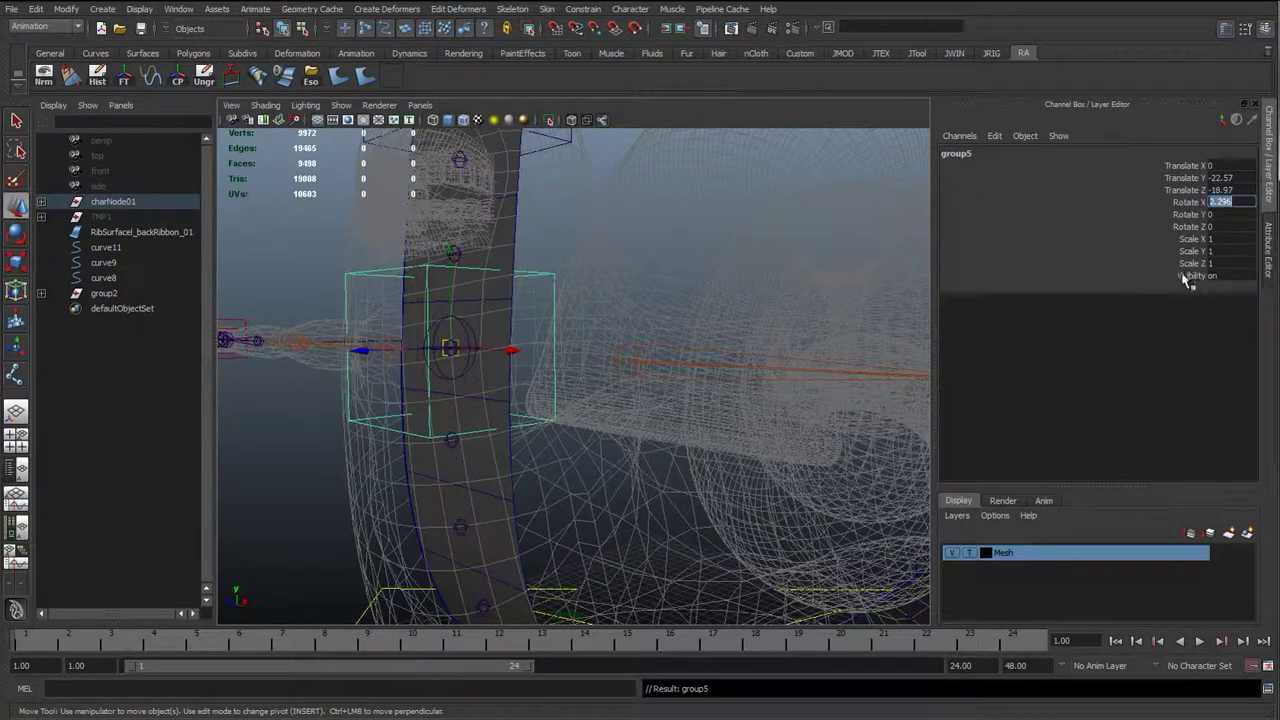
{"action": "type", "text": "0"}
{"action": "key", "text": "Return"}
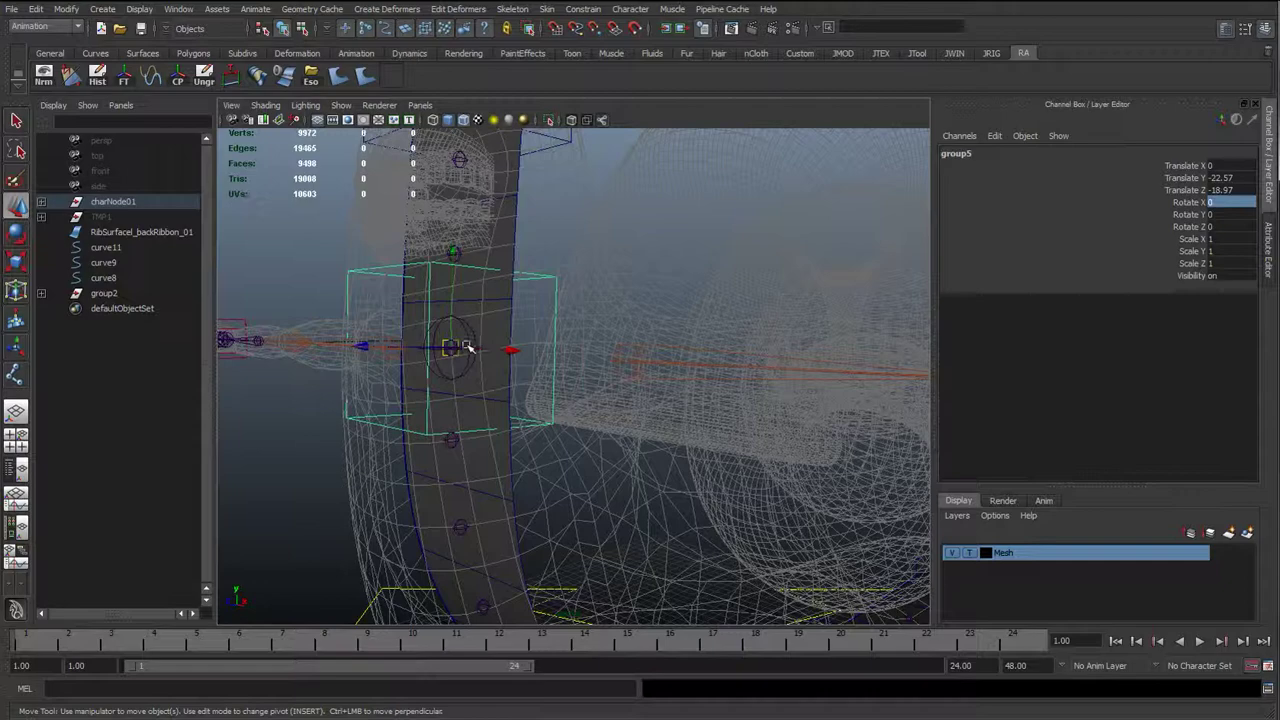
{"action": "key", "text": "shift+p"}
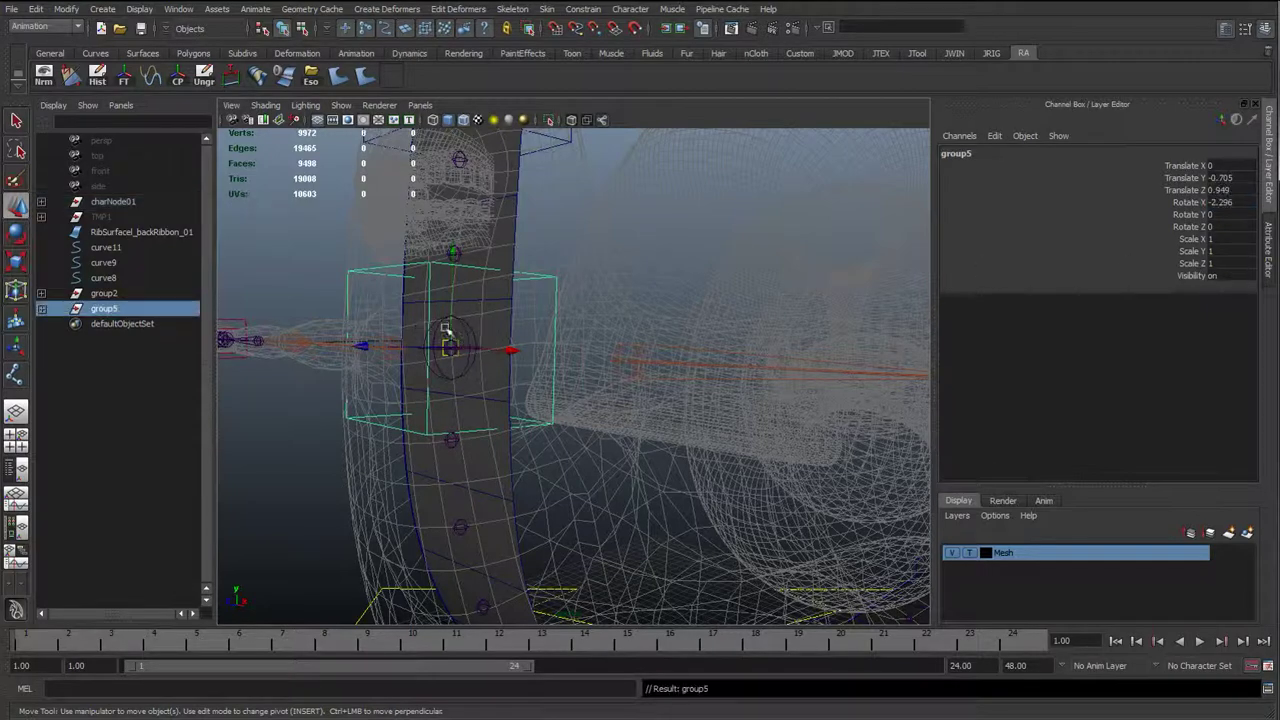
Expand group2 and group5 in the scene hierarchy to list their child curves
{"action": "right_click_drag", "start_coordinate": [699, 443], "coordinate": [594, 506], "text": "alt"}
{"action": "left_click_drag", "start_coordinate": [594, 506], "coordinate": [543, 474], "text": "alt"}
{"action": "middle_click_drag", "start_coordinate": [690, 456], "coordinate": [543, 327], "text": "alt"}
{"action": "right_click_drag", "start_coordinate": [543, 327], "coordinate": [457, 374], "text": "alt"}
{"action": "left_click_drag", "start_coordinate": [510, 375], "coordinate": [543, 374], "text": "alt"}
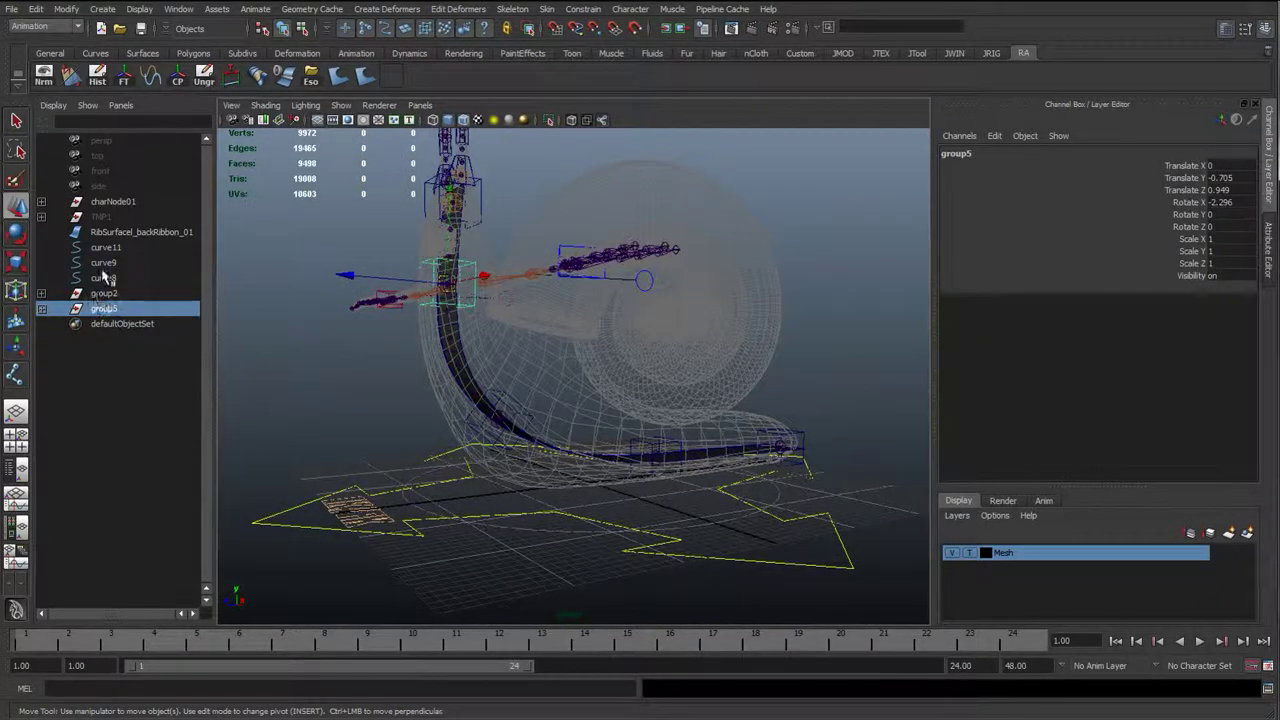
{"action": "left_click", "coordinate": [41, 308]}
{"action": "left_click", "coordinate": [41, 293]}
Rename the head box curve, curve11, as cc_heat01
{"action": "left_click", "coordinate": [105, 247]}
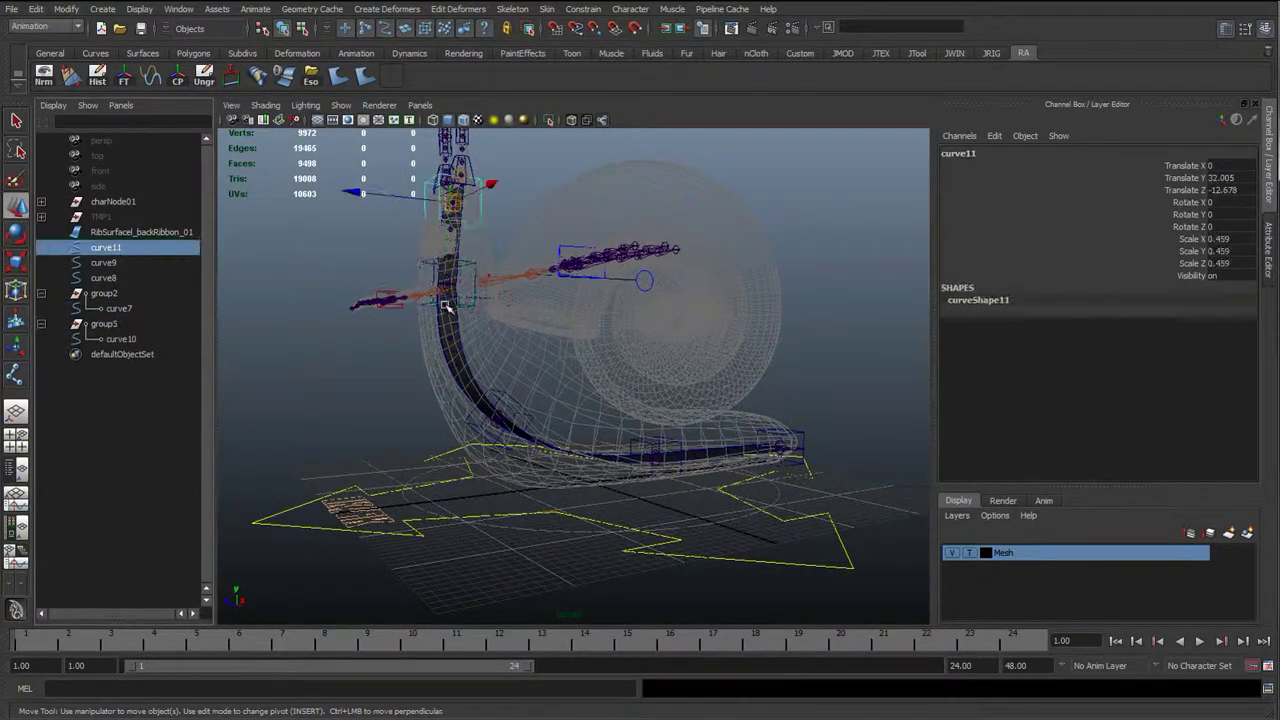
{"action": "left_click_drag", "start_coordinate": [447, 307], "coordinate": [237, 335], "text": "alt"}
{"action": "left_click_drag", "start_coordinate": [418, 327], "coordinate": [446, 337], "text": "alt"}
{"action": "key", "text": "q"}
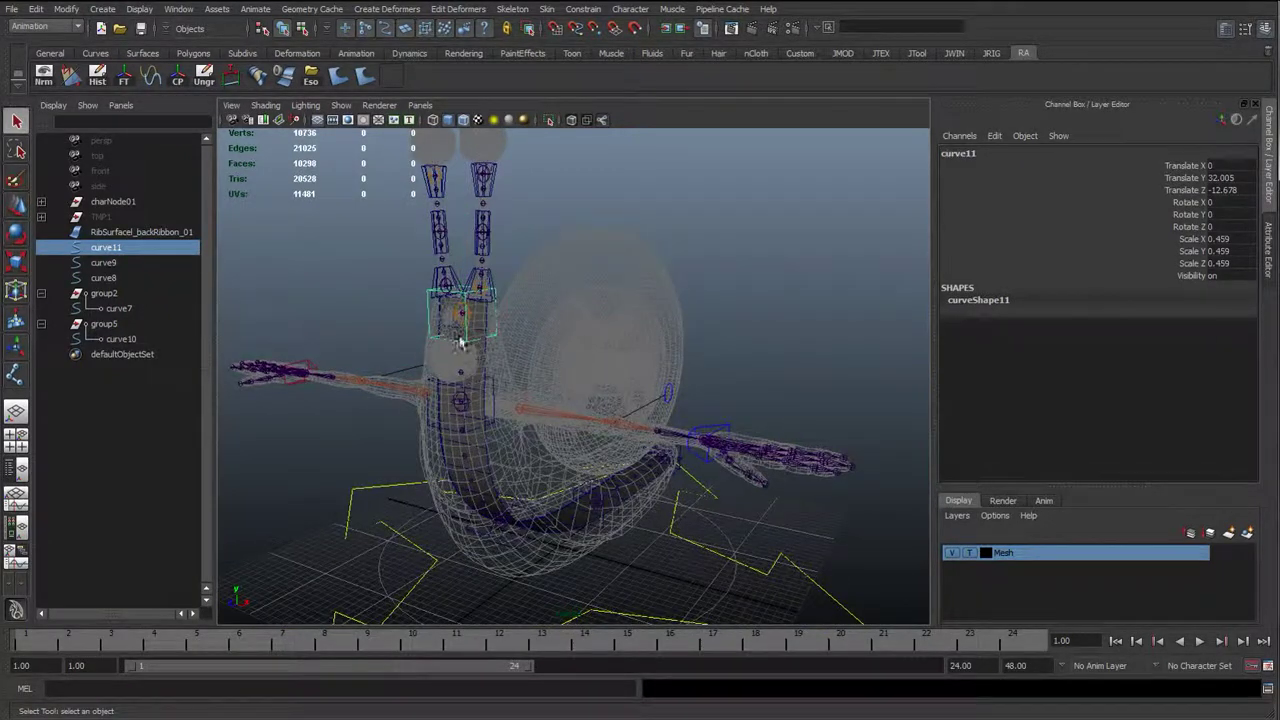
{"action": "scroll", "coordinate": [434, 335], "scroll_direction": "up", "scroll_amount": 2}
{"action": "double_click", "coordinate": [125, 248]}
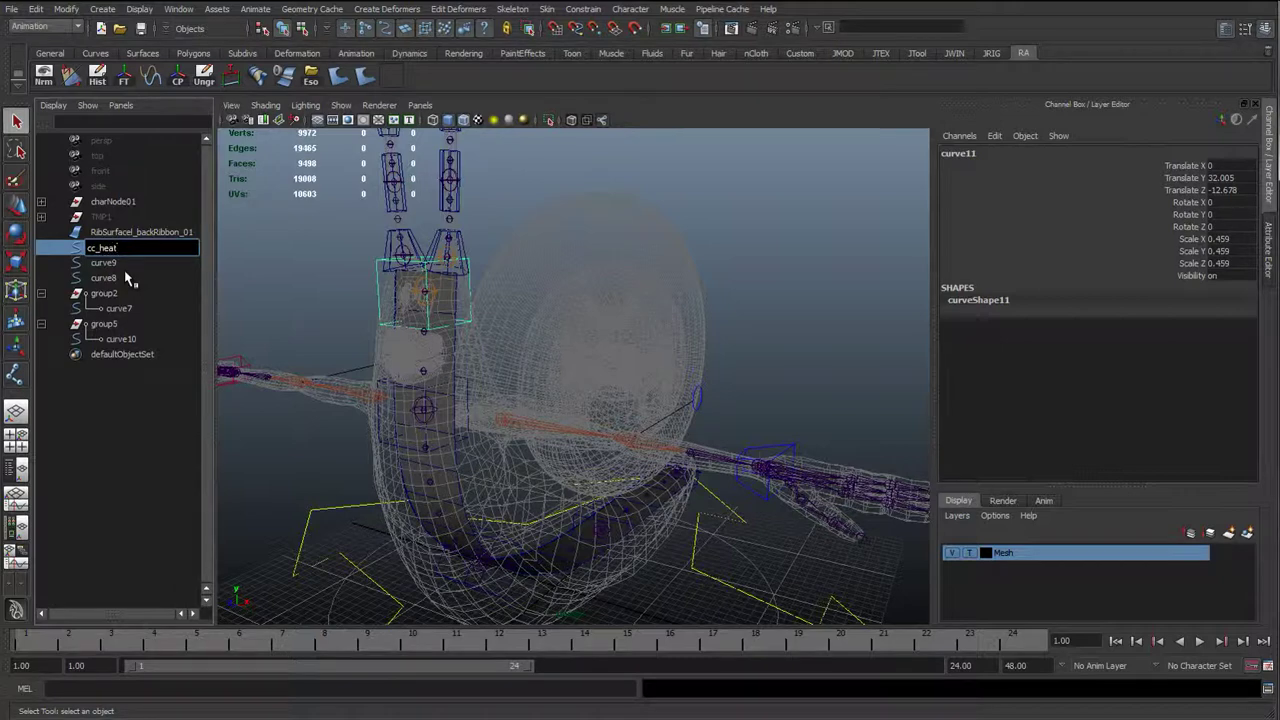
{"action": "key", "text": "Return"}
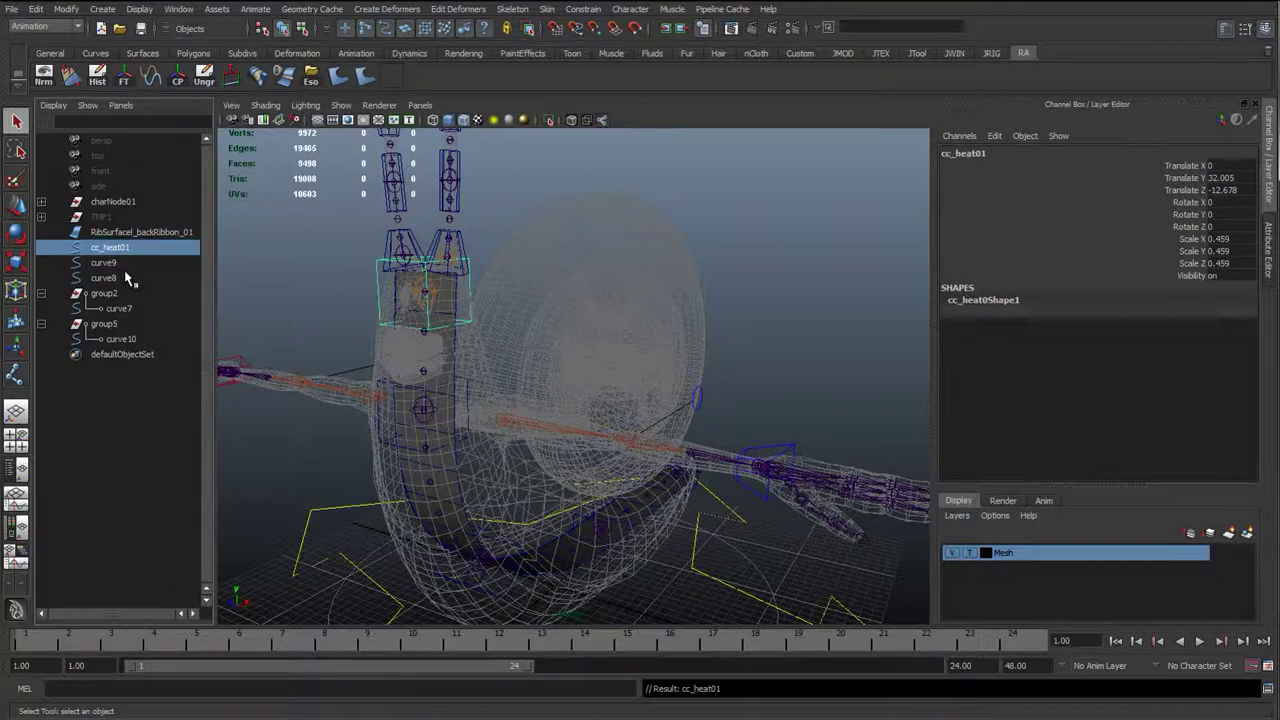
Check the head driver joint's name and rename the head box curve as cc_head_01
{"action": "left_click", "coordinate": [430, 297]}
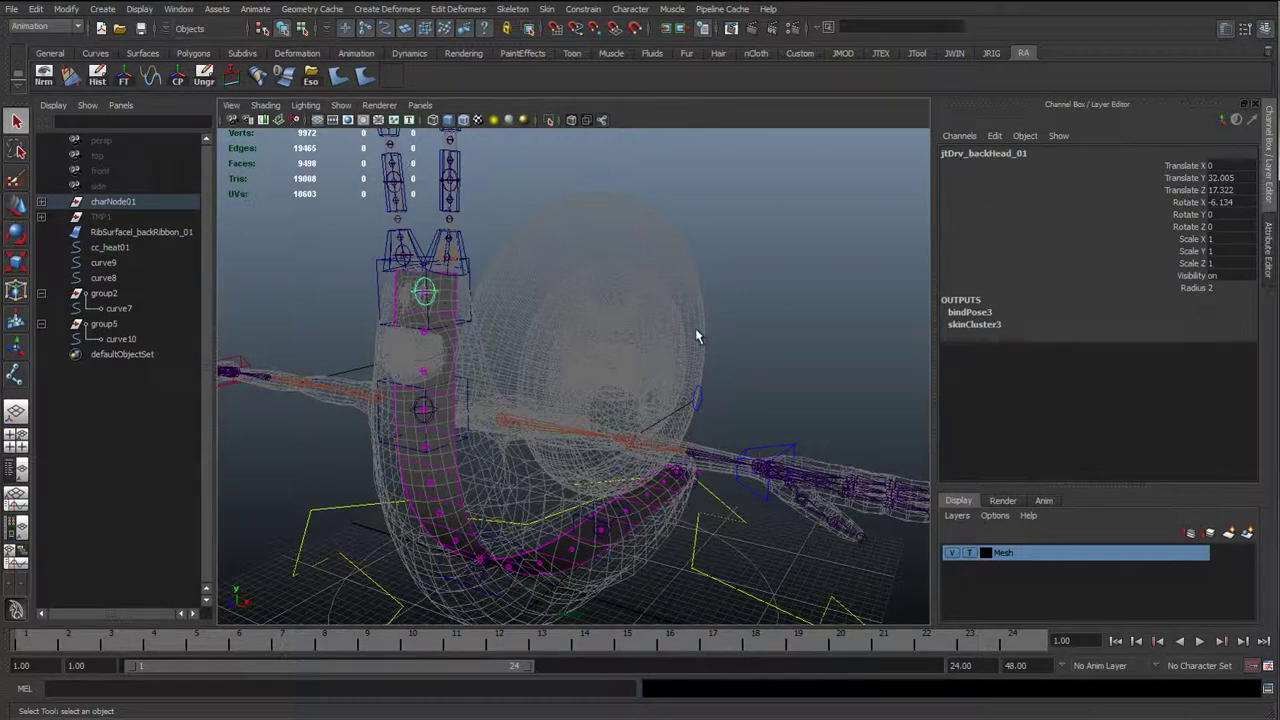
{"action": "left_click", "coordinate": [460, 368]}
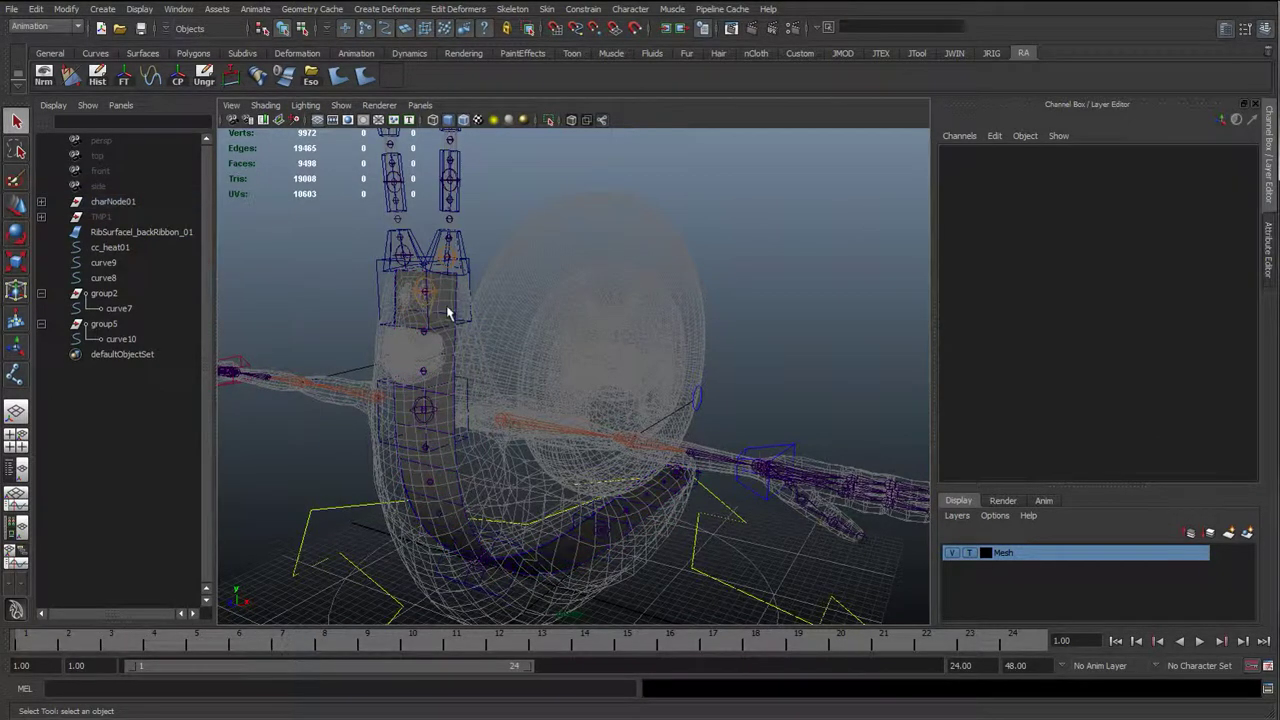
{"action": "left_click", "coordinate": [431, 290]}
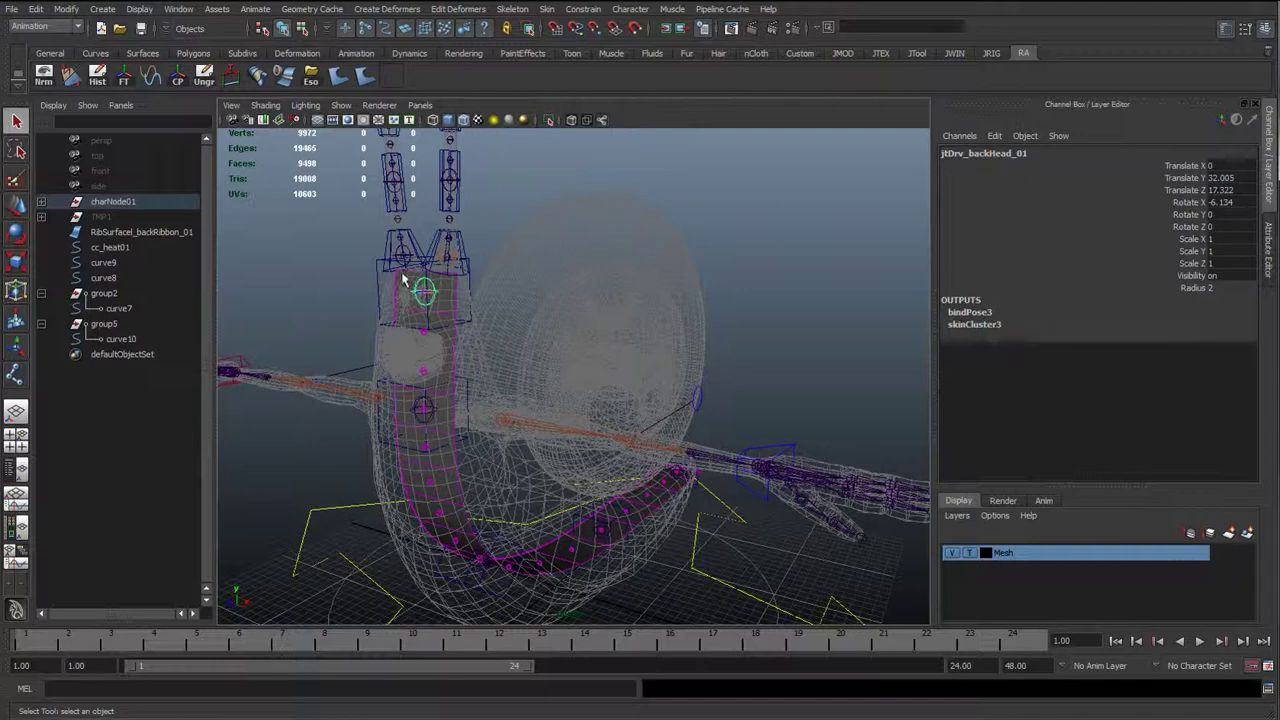
{"action": "left_click", "coordinate": [377, 288]}
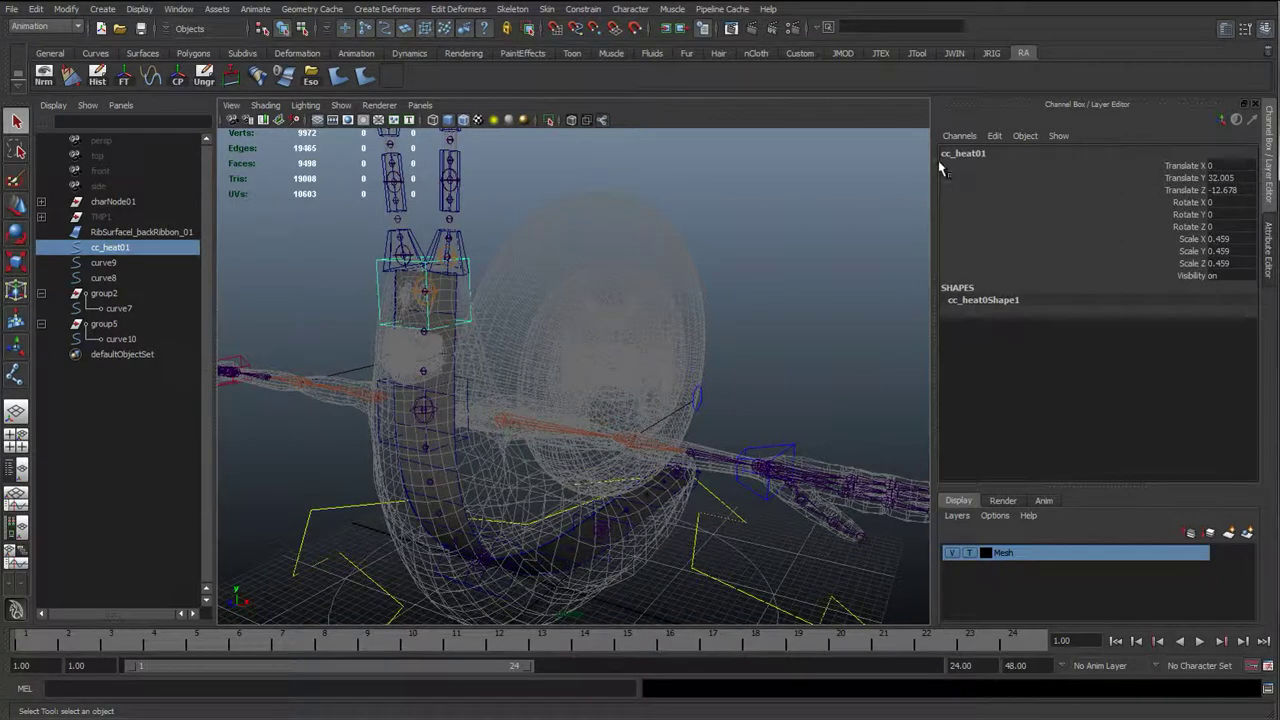
{"action": "double_click", "coordinate": [968, 155]}
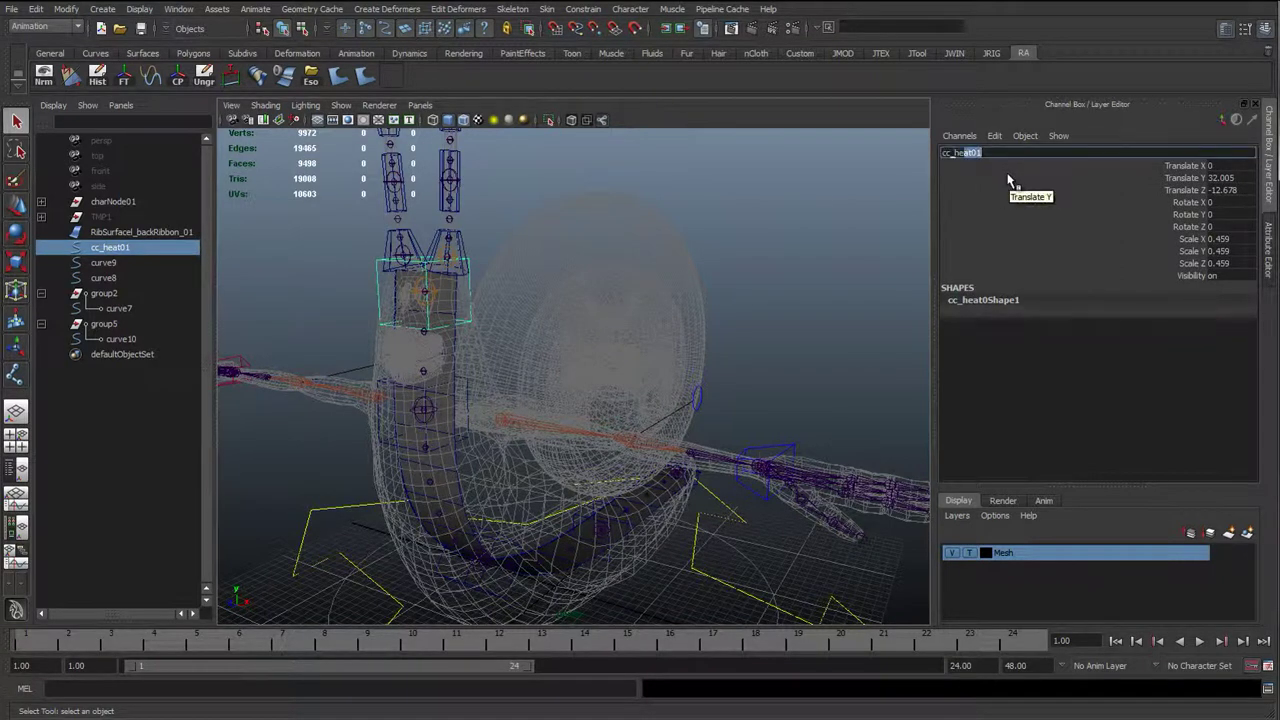
{"action": "type", "text": "cc_head_01"}
{"action": "key", "text": "Return"}
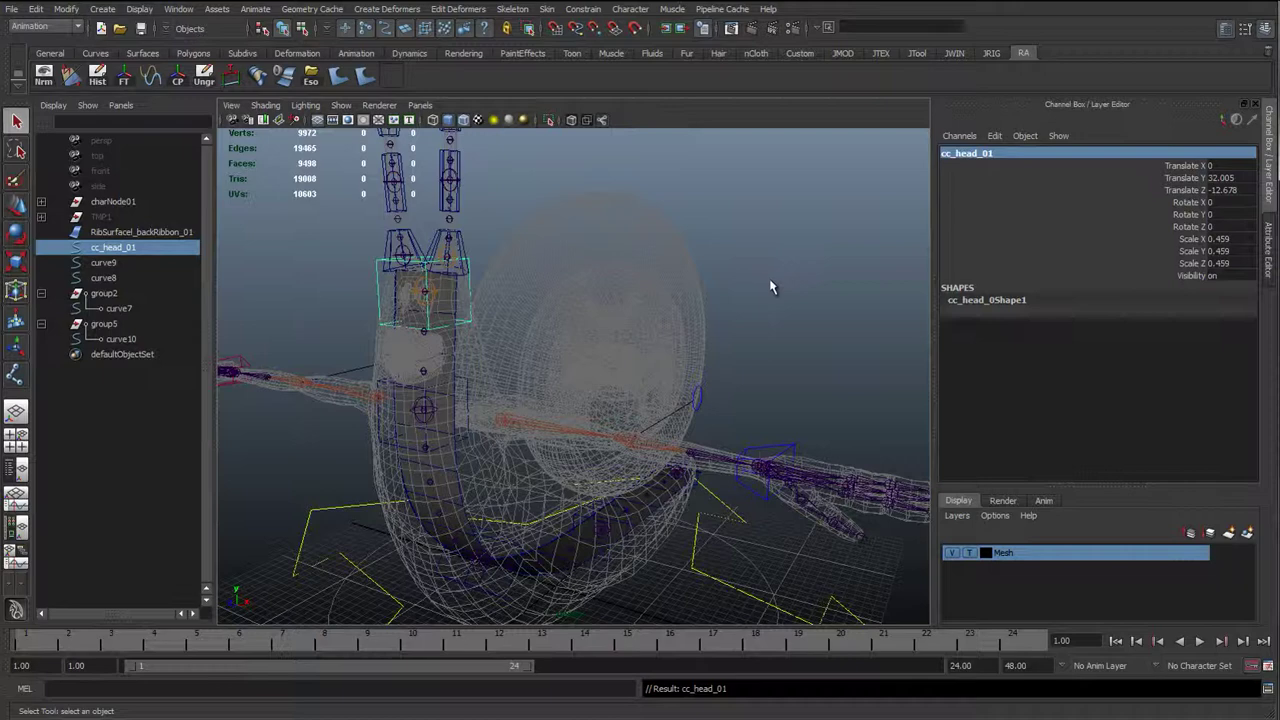
Rename the upper body box curve, curve10, as cc_upperBody_01
{"action": "left_click_drag", "start_coordinate": [491, 345], "coordinate": [622, 330], "text": "alt"}
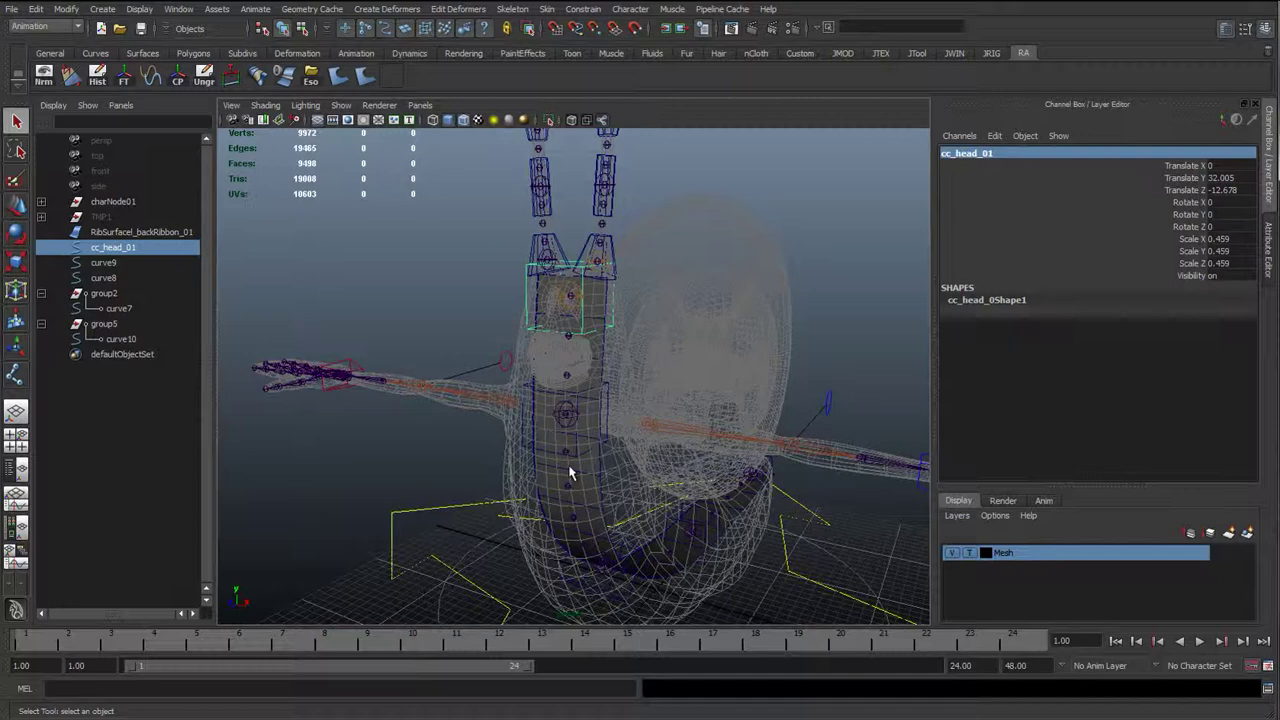
{"action": "scroll", "coordinate": [566, 461], "scroll_direction": "up", "scroll_amount": 3}
{"action": "left_click_drag", "start_coordinate": [564, 441], "coordinate": [544, 418], "text": "alt"}
{"action": "scroll", "coordinate": [544, 418], "scroll_direction": "up", "scroll_amount": 2}
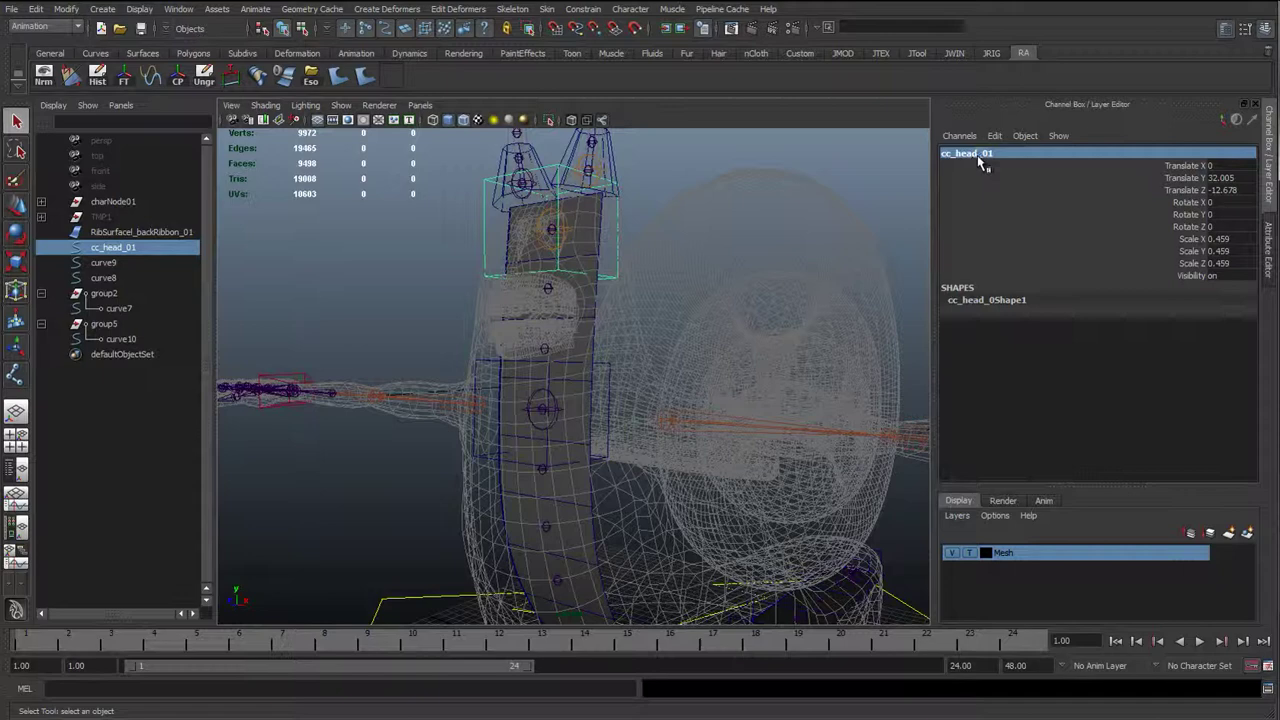
{"action": "left_click", "coordinate": [573, 352]}
{"action": "left_click", "coordinate": [606, 374]}
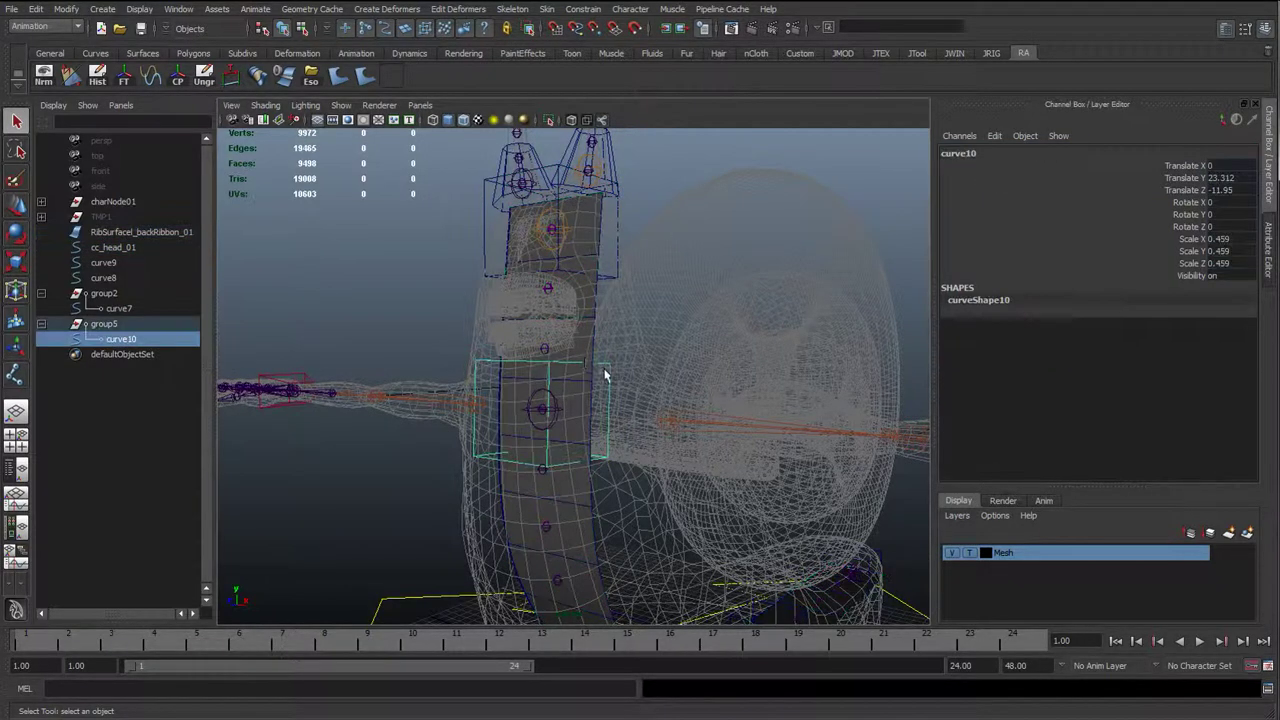
{"action": "scroll", "coordinate": [566, 436], "scroll_direction": "up", "scroll_amount": 2}
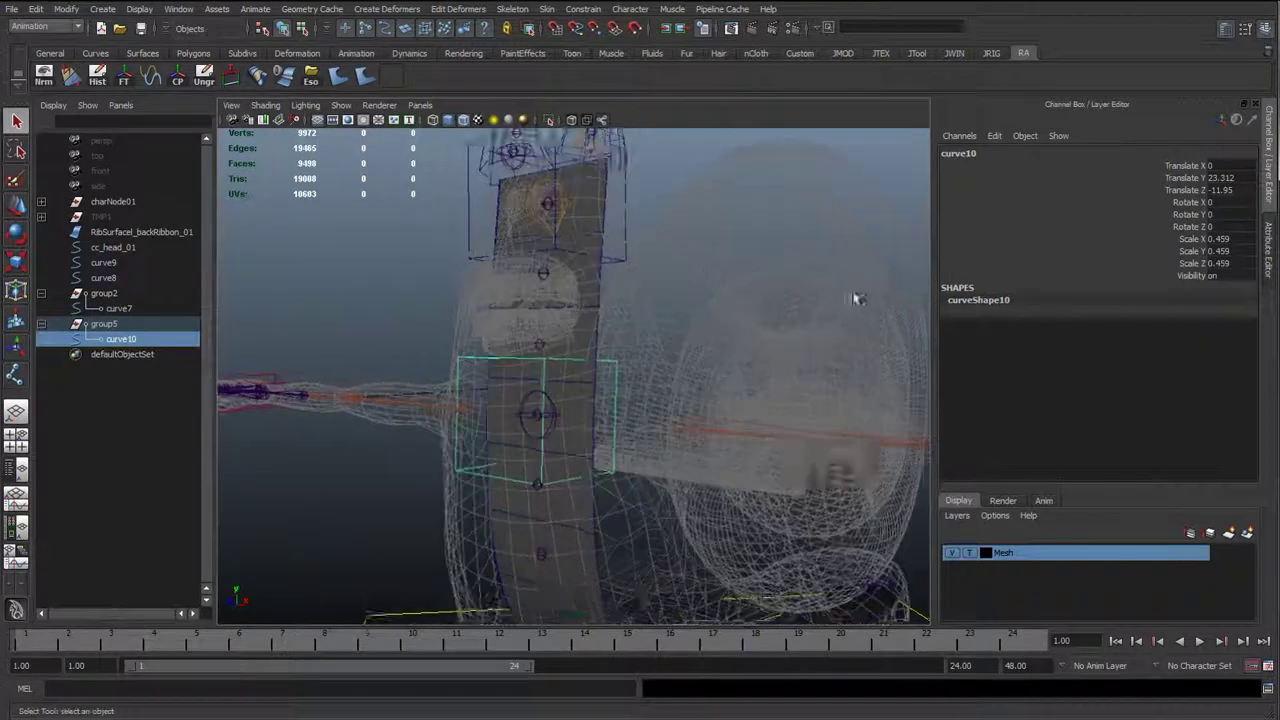
{"action": "left_click", "coordinate": [966, 154]}
{"action": "left_click_drag", "start_coordinate": [978, 153], "coordinate": [851, 164]}
{"action": "type", "text": "cc_upu"}
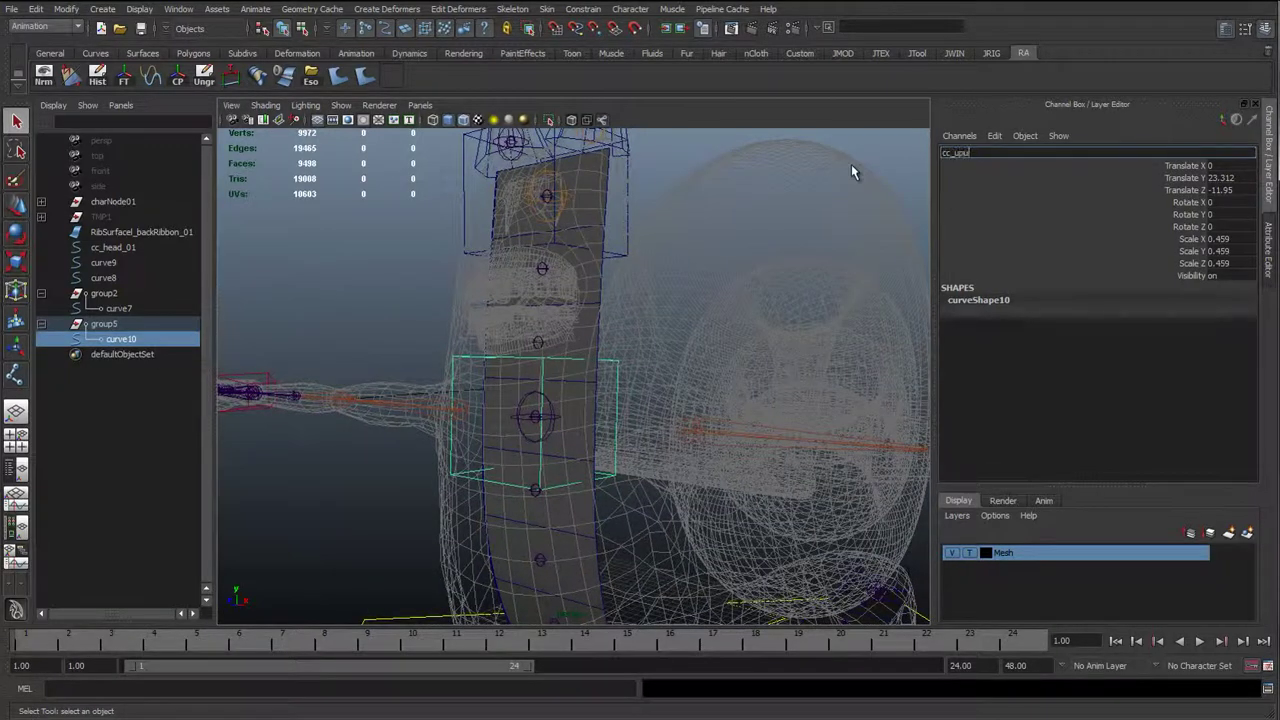
{"action": "key", "text": "BackSpace"}
{"action": "type", "text": "perBody_01"}
{"action": "key", "text": "Return"}
Rename the chest box curve inside group2 as cc_chest_01
{"action": "left_click_drag", "start_coordinate": [851, 172], "coordinate": [452, 481], "text": "alt"}
{"action": "left_click", "coordinate": [454, 482]}
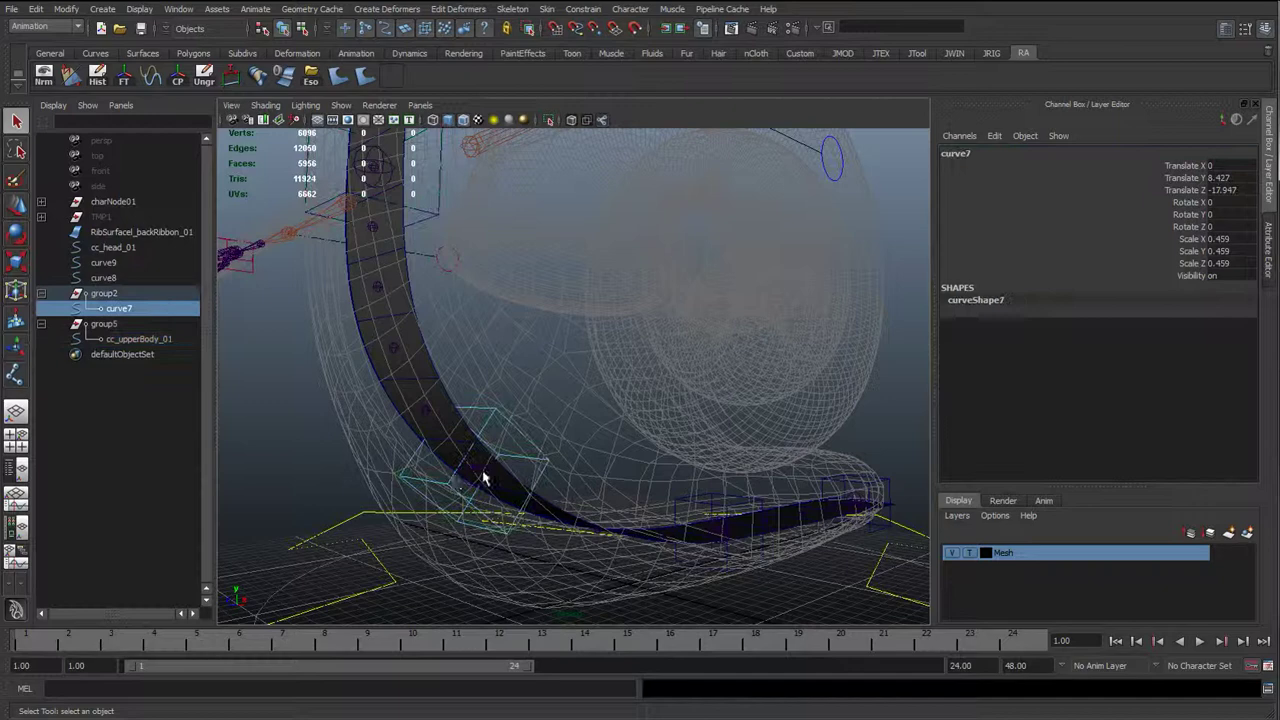
{"action": "left_click", "coordinate": [971, 153]}
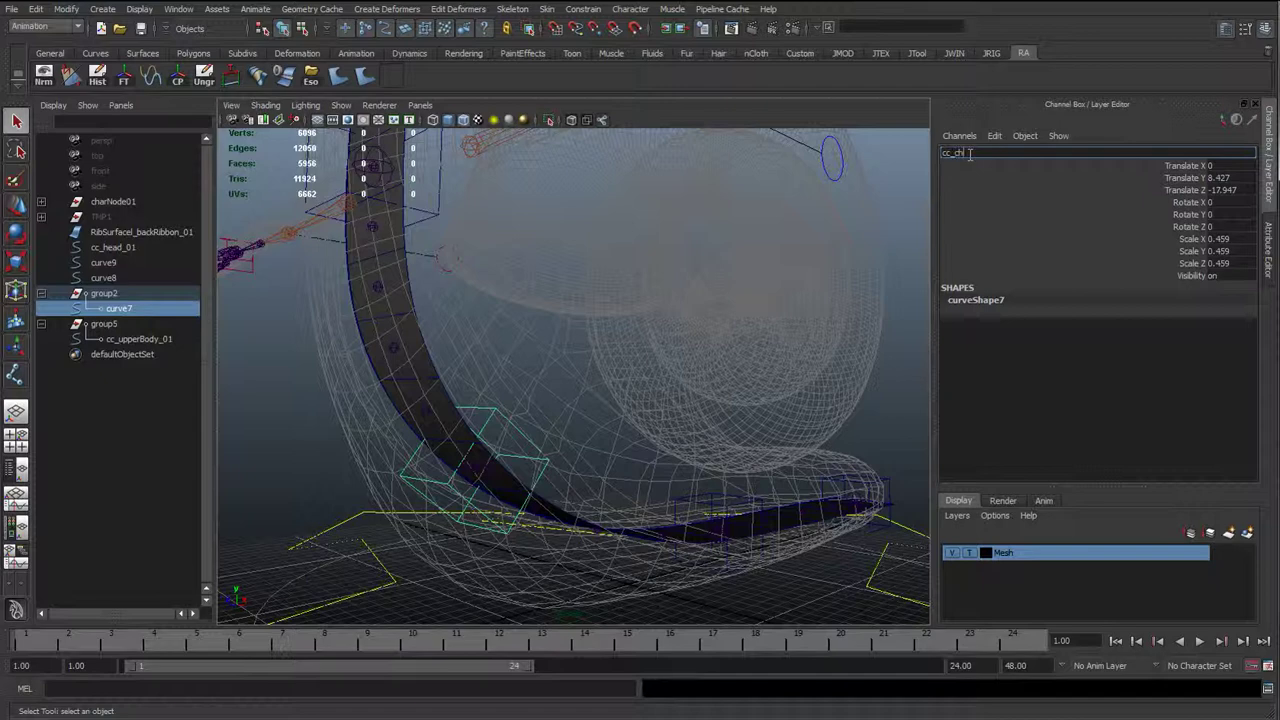
{"action": "type", "text": "cc_chest_01"}
{"action": "key", "text": "Return"}
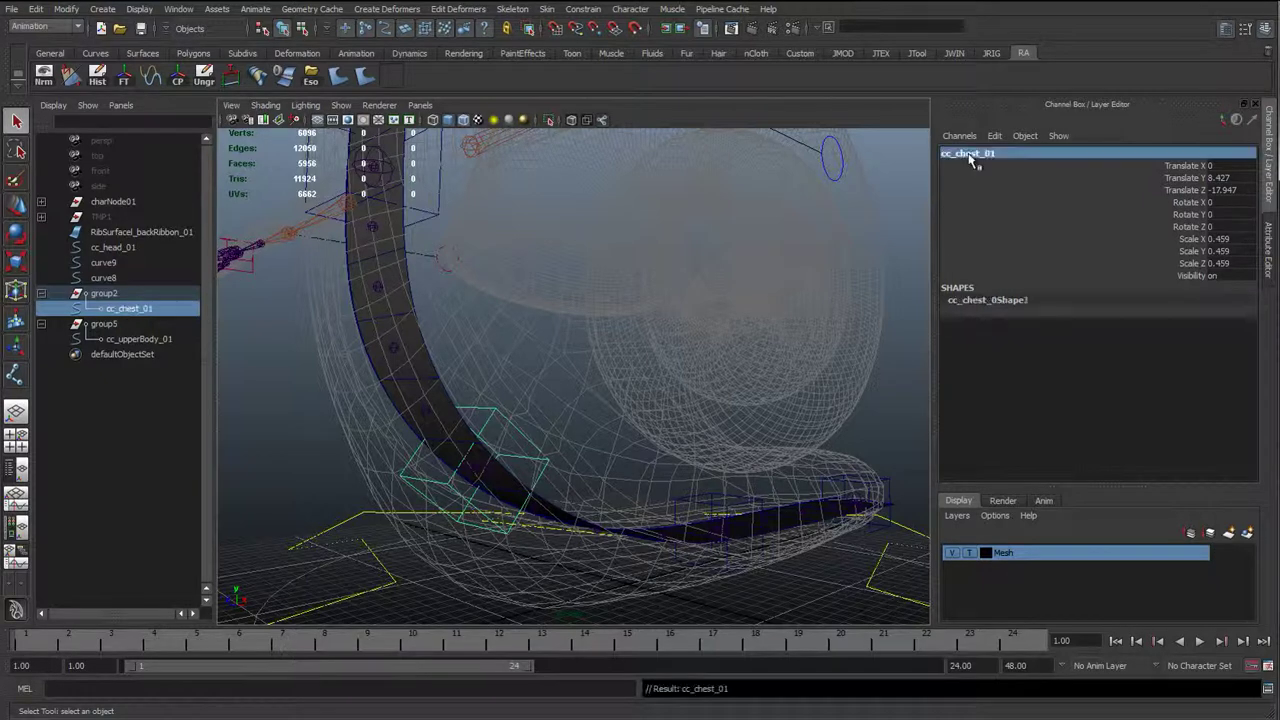
Rename the box curve at the start of the tail, curve8, as cc_tailStart_01
{"action": "left_click", "coordinate": [748, 508]}
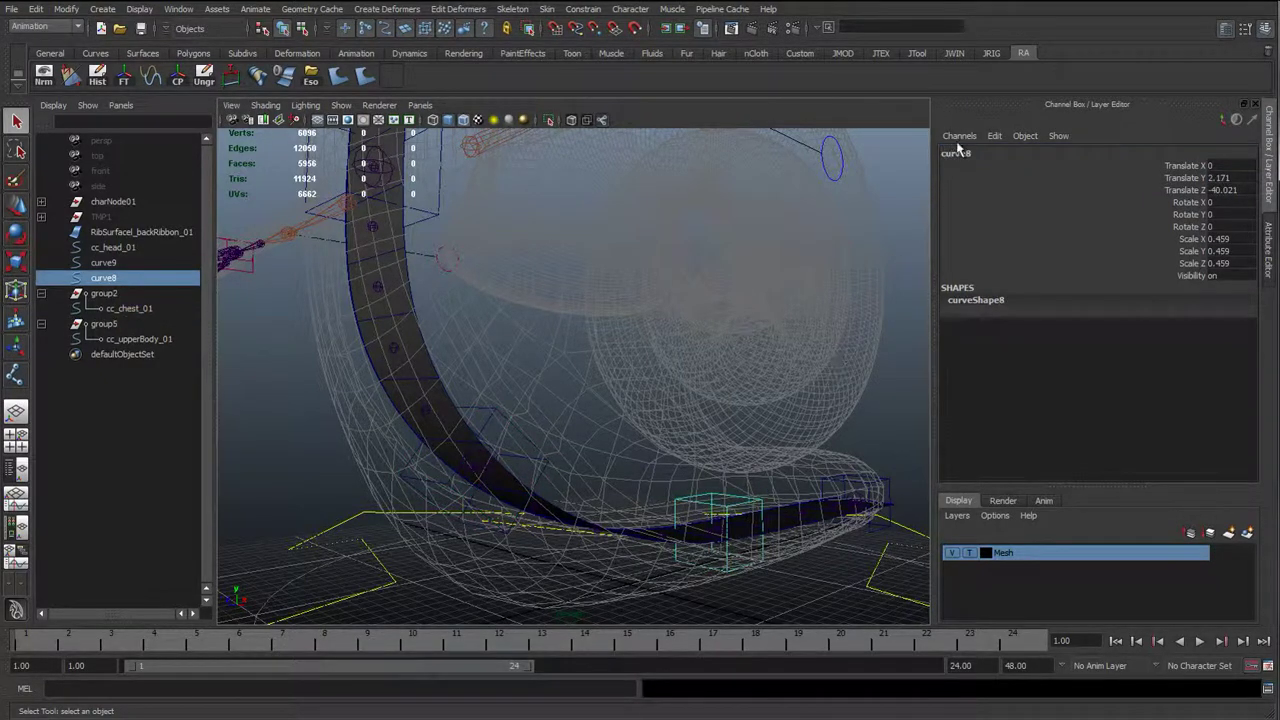
{"action": "left_click", "coordinate": [967, 153]}
{"action": "type", "text": "cc_tailStart_01"}
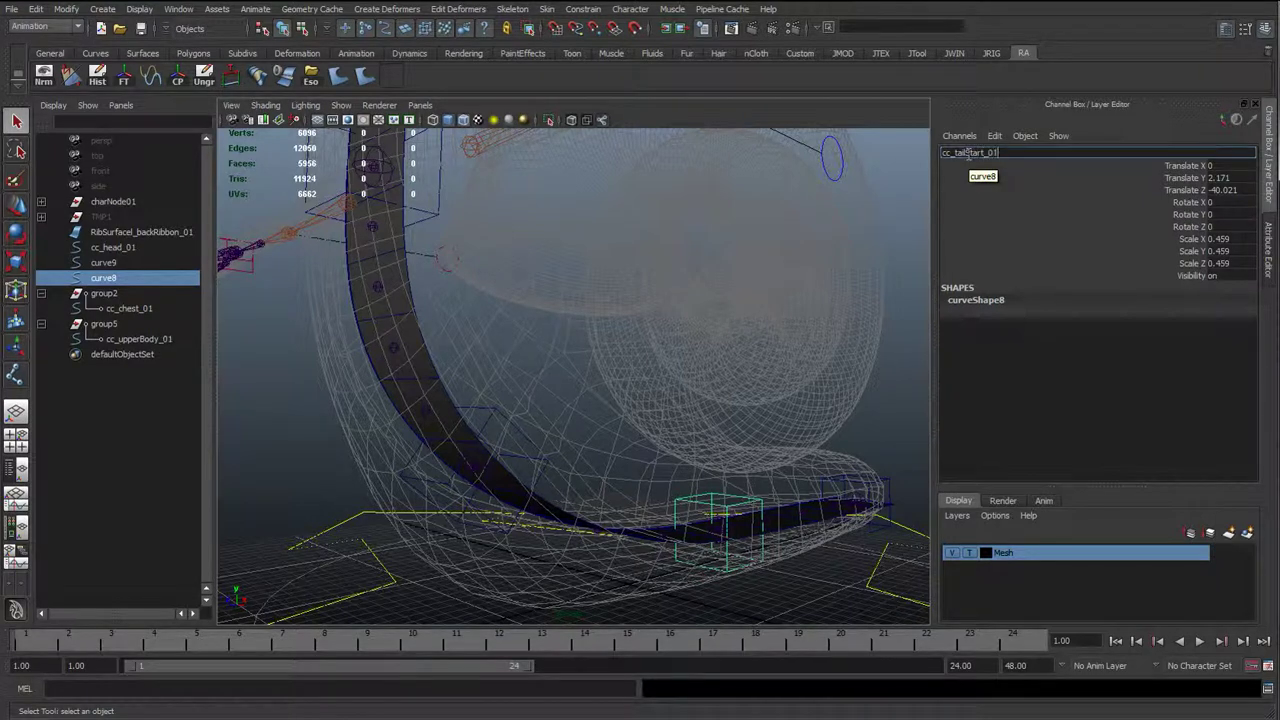
{"action": "key", "text": "Return"}
Rename the box curve at the tail tip, curve9, as cc_tailEnd_01, reusing the tail start control's name
{"action": "left_click_drag", "start_coordinate": [768, 433], "coordinate": [929, 249], "text": "alt"}
{"action": "double_click", "coordinate": [990, 153]}
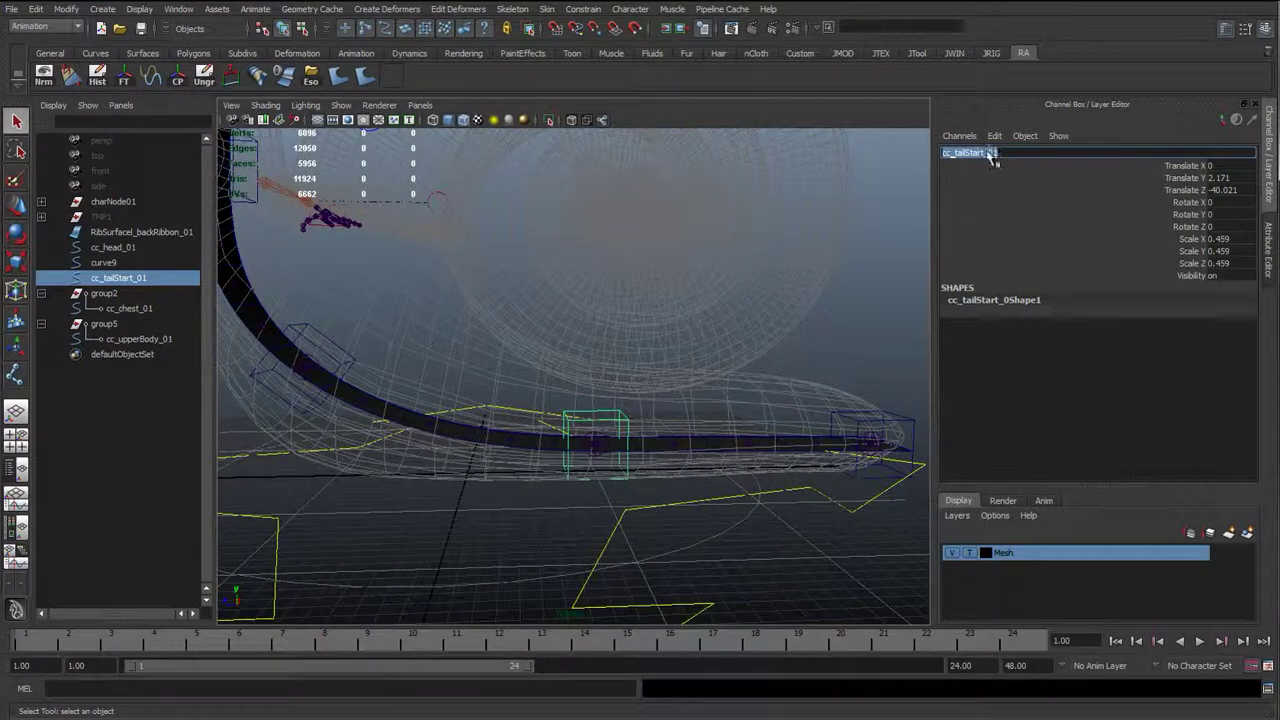
{"action": "left_click", "coordinate": [885, 422]}
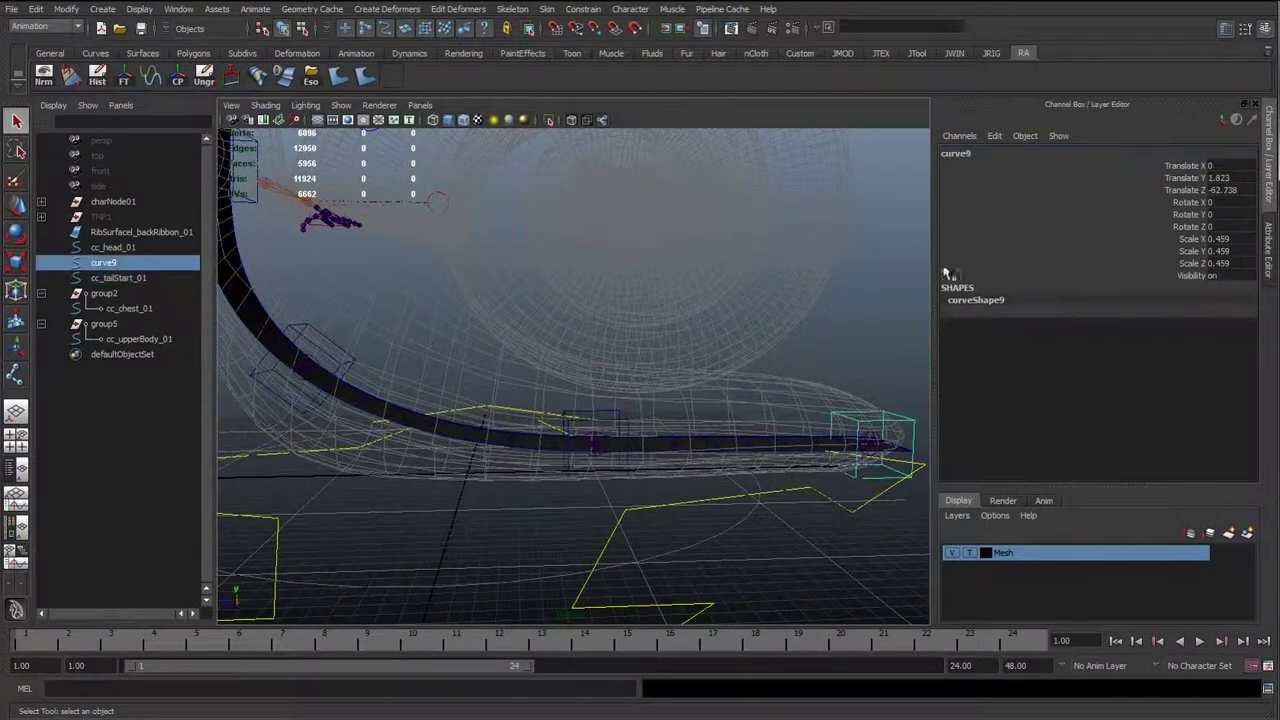
{"action": "left_click", "coordinate": [975, 155]}
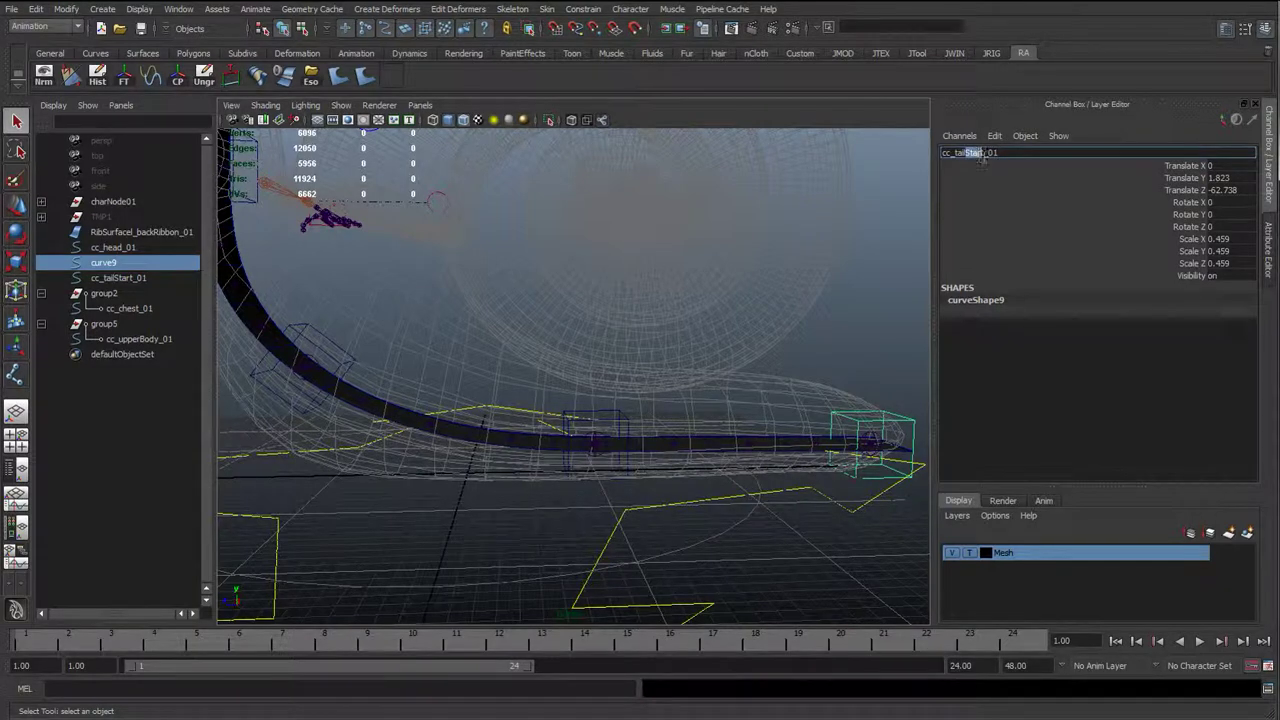
{"action": "type", "text": "End"}
{"action": "key", "text": "Return"}
{"action": "left_click", "coordinate": [475, 354]}
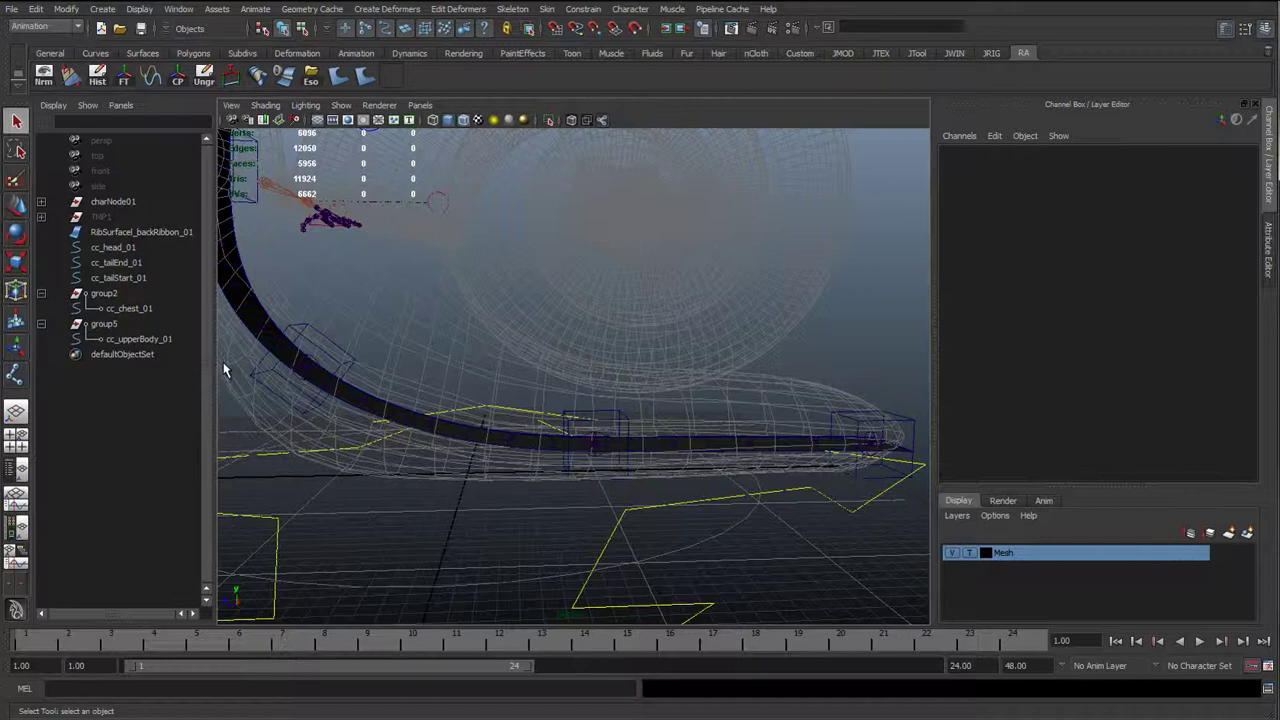
Rename group2, the parent of the chest control, as grp_cc_chestRotOff_01
{"action": "left_click", "coordinate": [131, 311]}
{"action": "scroll", "coordinate": [417, 340], "scroll_direction": "down", "scroll_amount": 3}
{"action": "left_click_drag", "start_coordinate": [477, 340], "coordinate": [533, 361], "text": "alt"}
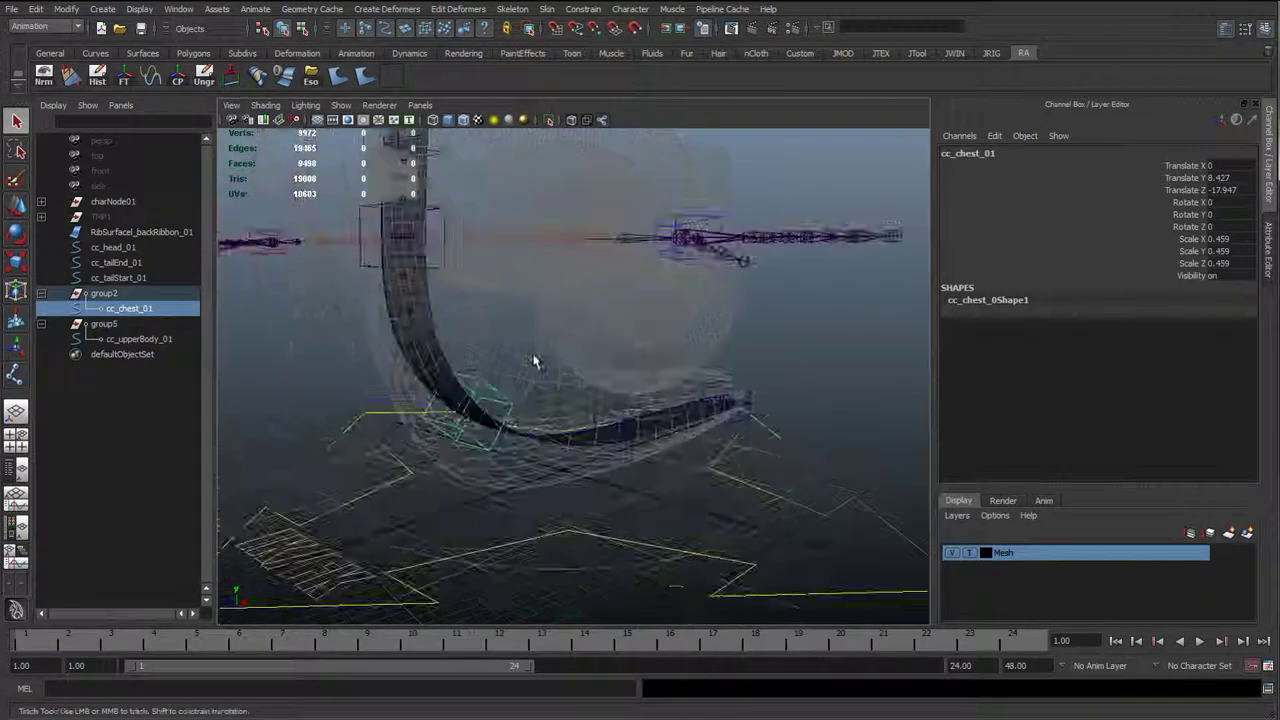
{"action": "double_click", "coordinate": [140, 308]}
{"action": "key", "text": "ctrl+c"}
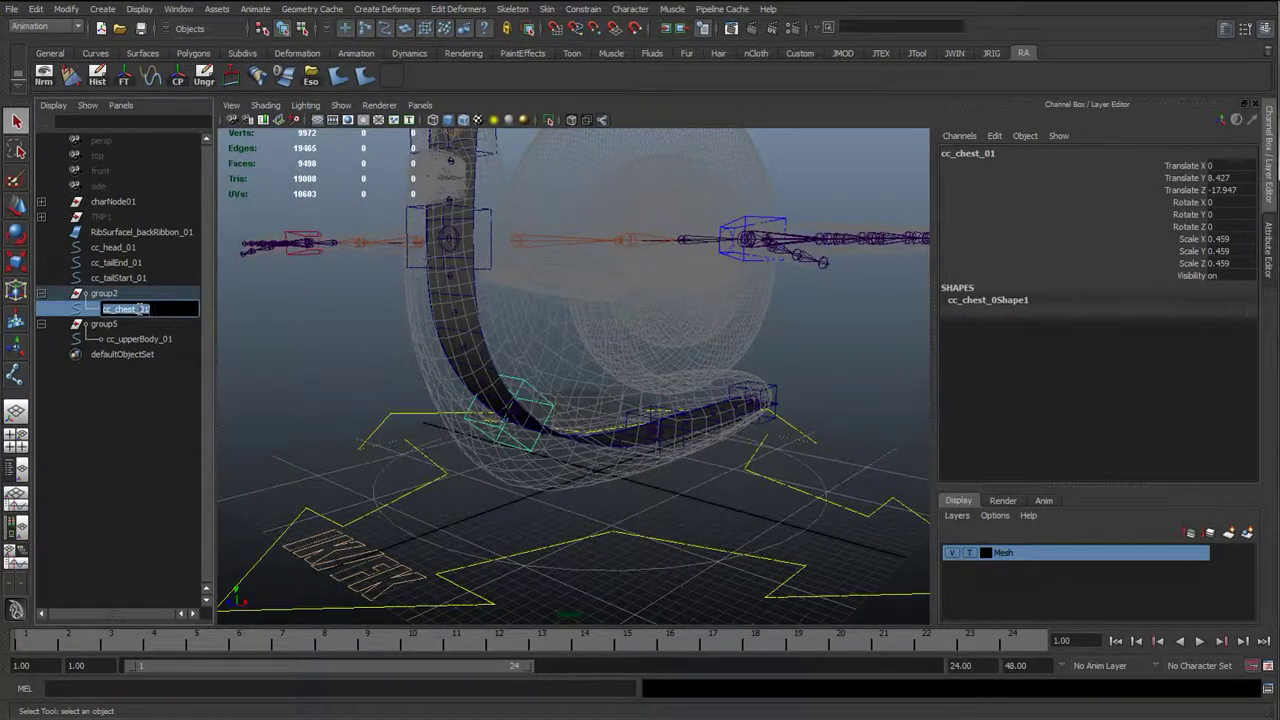
{"action": "left_click", "coordinate": [128, 294]}
{"action": "double_click", "coordinate": [128, 294]}
{"action": "key", "text": "ctrl+v"}
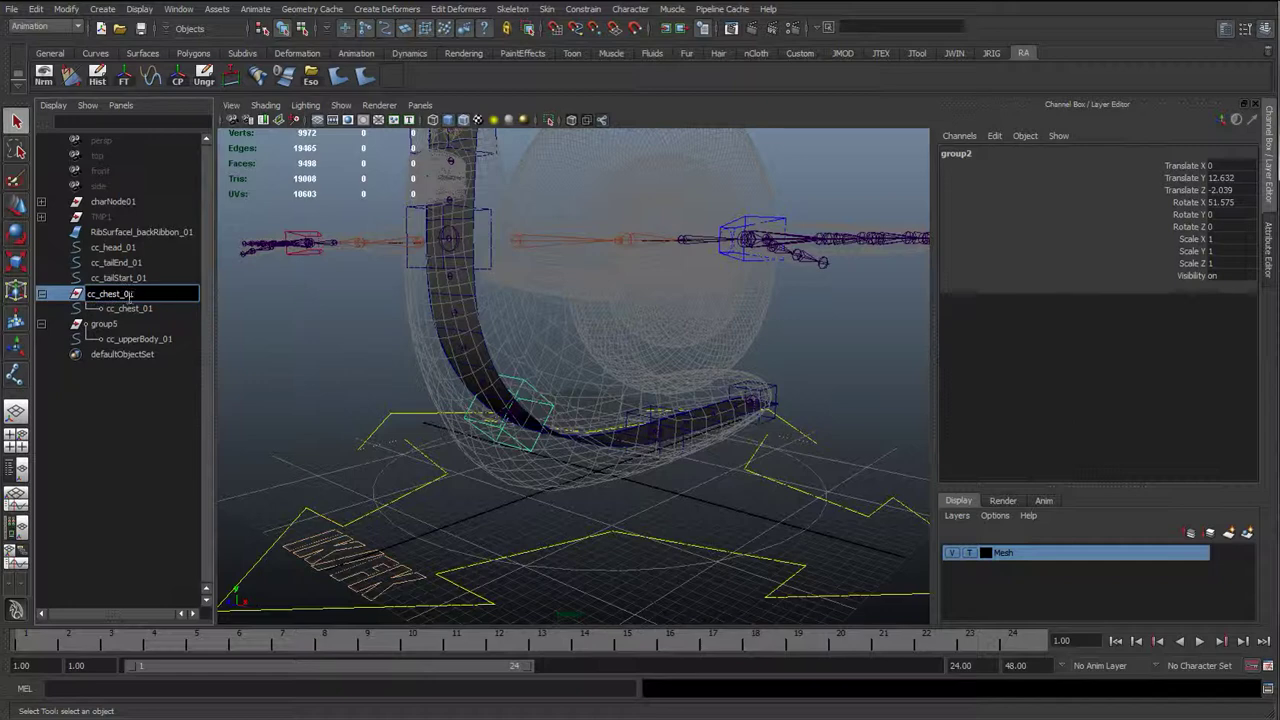
{"action": "left_click_drag", "start_coordinate": [94, 294], "coordinate": [74, 320]}
{"action": "key", "text": "Delete"}
{"action": "type", "text": "grp_c"}
{"action": "key", "text": "Return"}
Rename group5, the parent of the upper body control, as grp_cc_upperBodyRotOff_01
{"action": "double_click", "coordinate": [158, 294]}
{"action": "key", "text": "ctrl+c"}
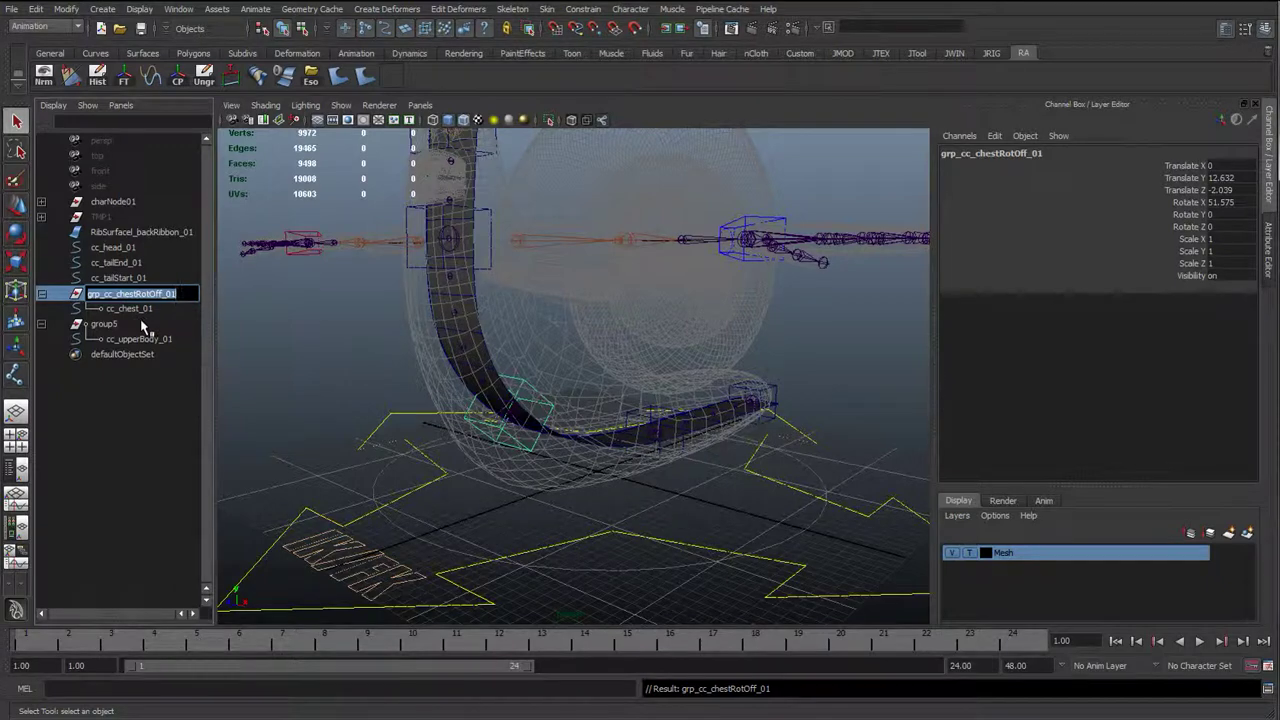
{"action": "double_click", "coordinate": [105, 325]}
{"action": "key", "text": "ctrl+v"}
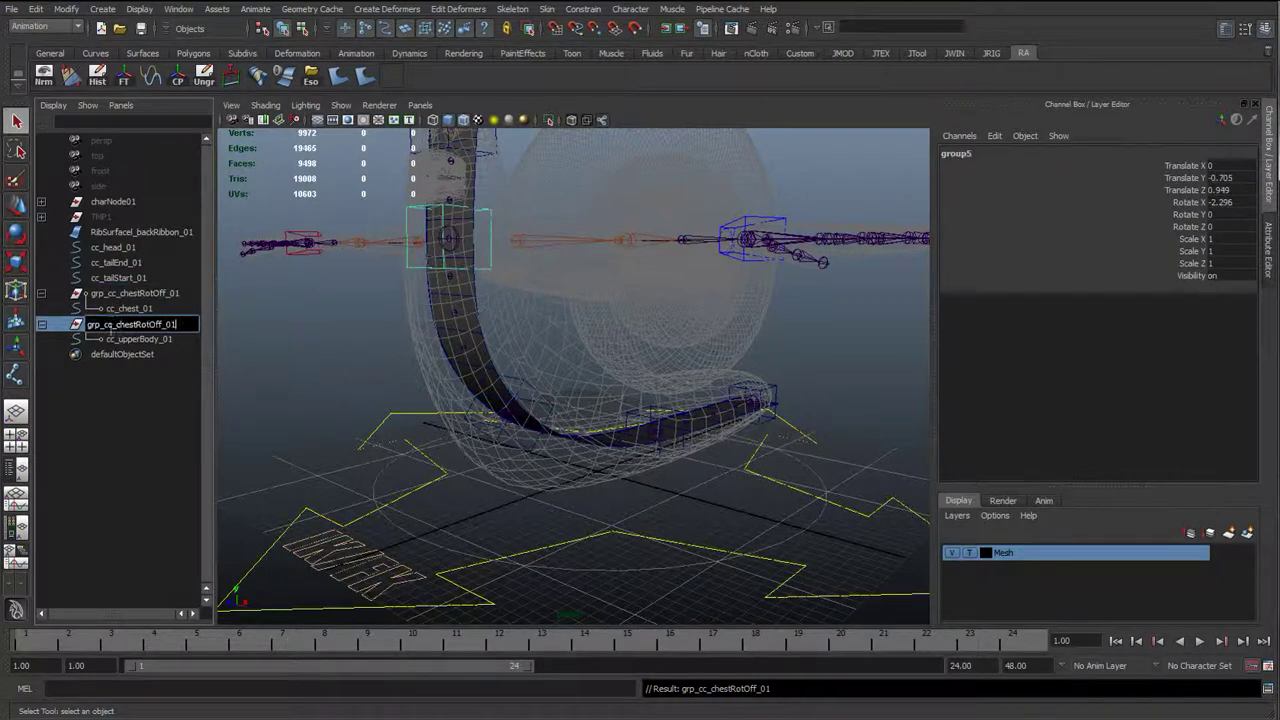
{"action": "left_click_drag", "start_coordinate": [118, 325], "coordinate": [164, 330]}
{"action": "type", "text": "upperBody"}
{"action": "key", "text": "Return"}
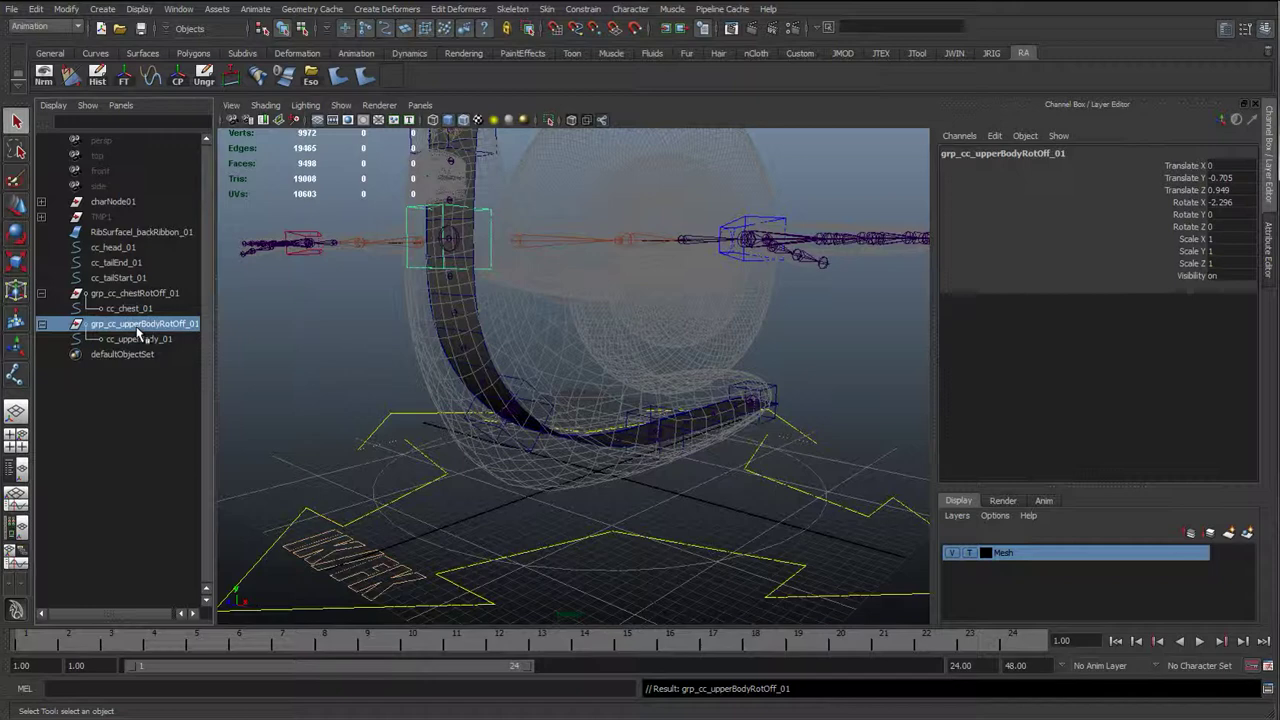
Widen the Outliner and collapse the grp_cc_chestRotOff_01 group
{"action": "left_click_drag", "start_coordinate": [213, 340], "coordinate": [268, 338]}
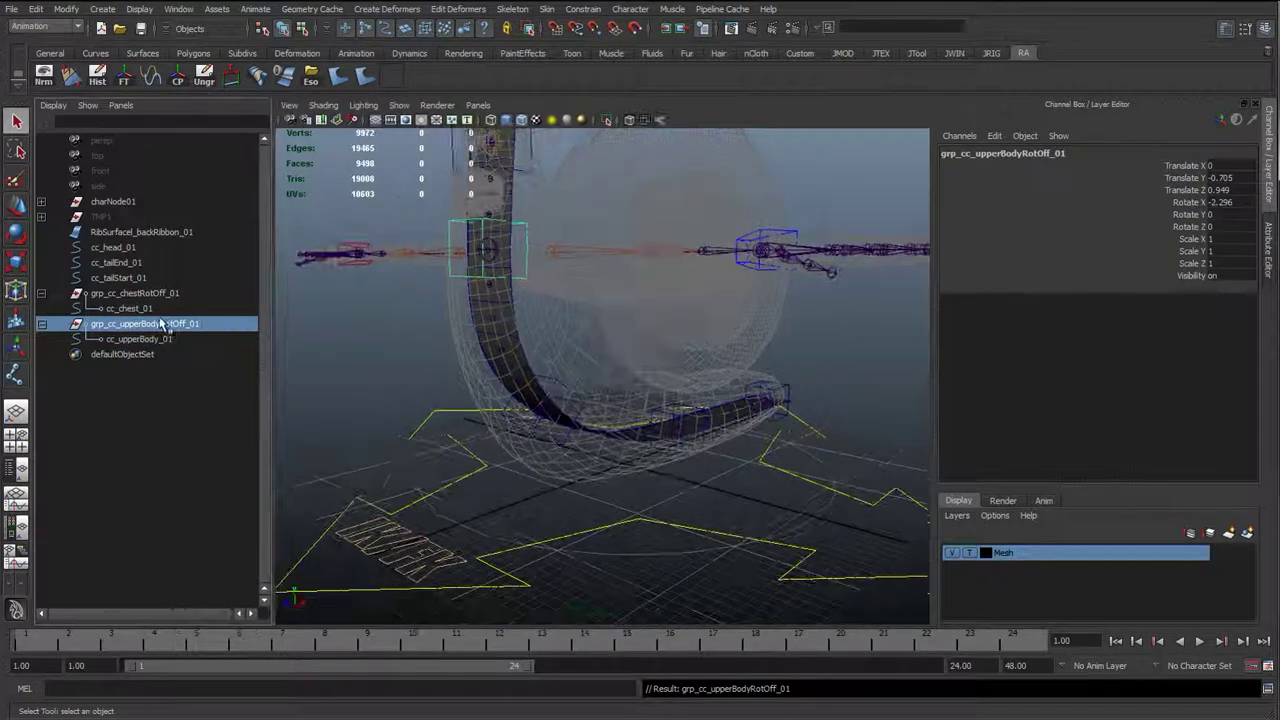
{"action": "left_click", "coordinate": [41, 293]}
{"action": "left_click", "coordinate": [158, 294]}
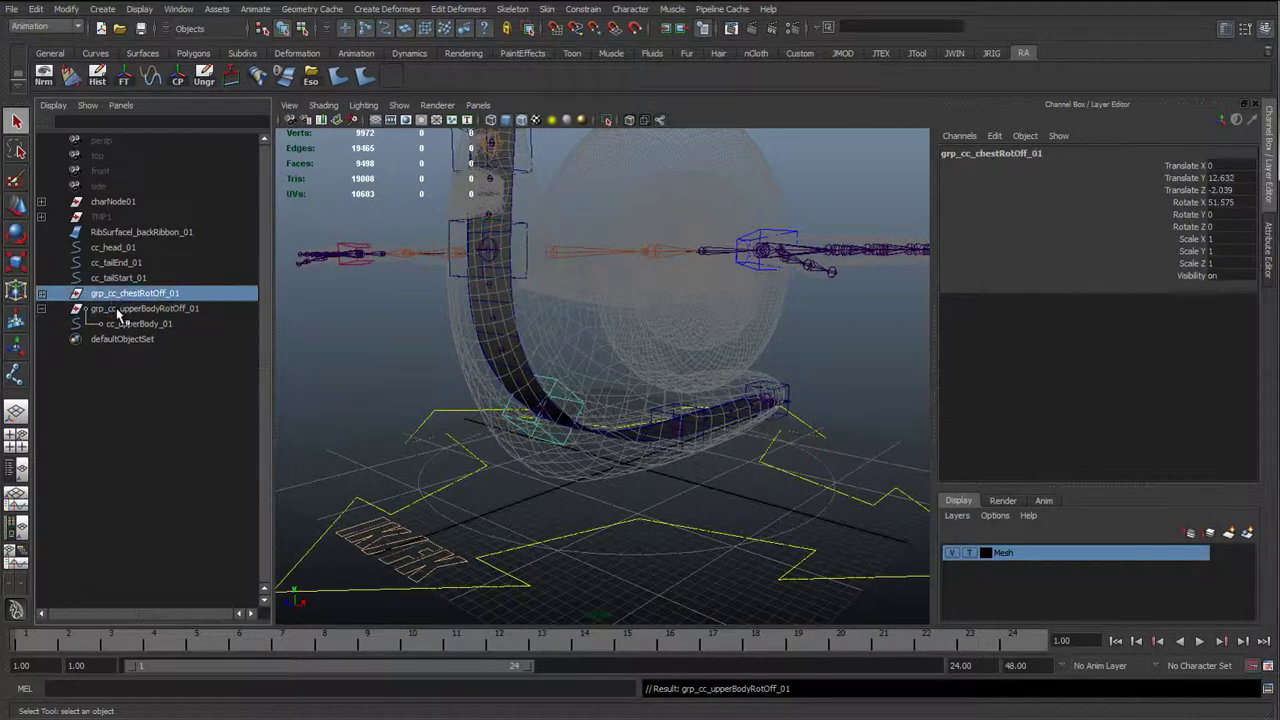
{"action": "left_click", "coordinate": [123, 323], "text": "shift"}
{"action": "left_click", "coordinate": [340, 337]}
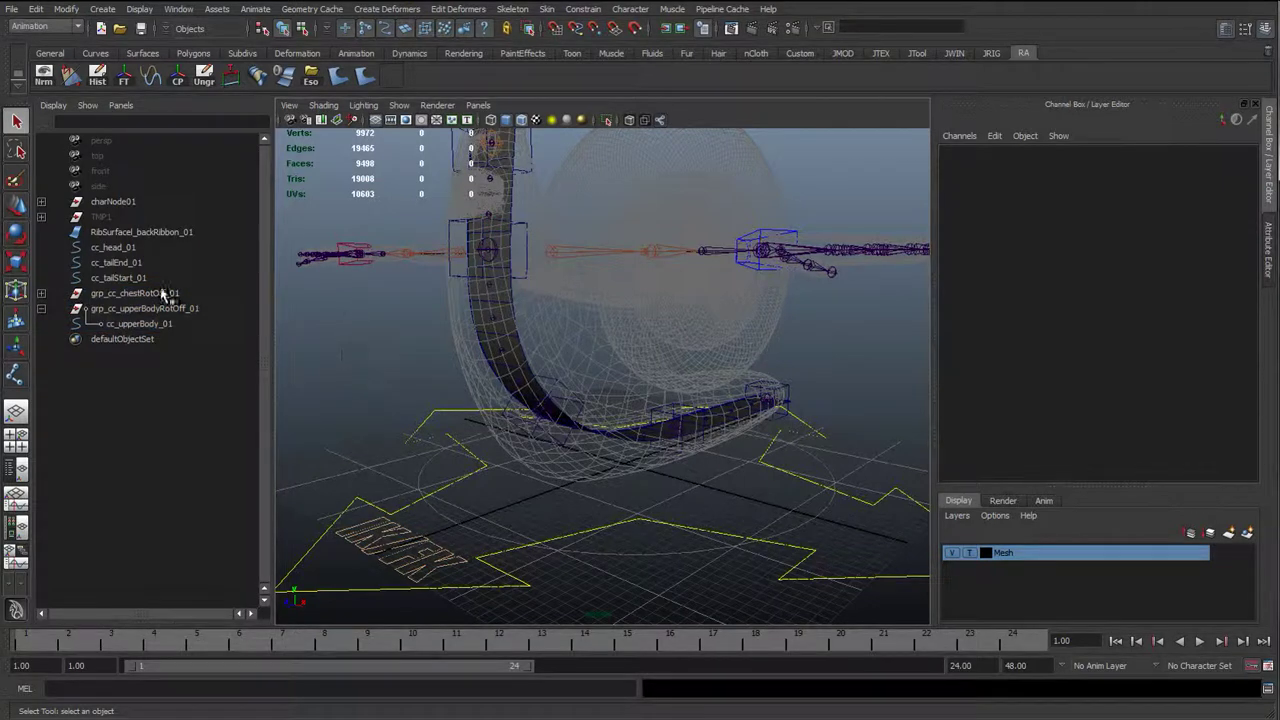
{"action": "left_click", "coordinate": [126, 262]}
{"action": "scroll", "coordinate": [430, 356], "scroll_direction": "down", "scroll_amount": 3}
{"action": "left_click_drag", "start_coordinate": [428, 357], "coordinate": [388, 331], "text": "alt"}
{"action": "left_click", "coordinate": [390, 341]}
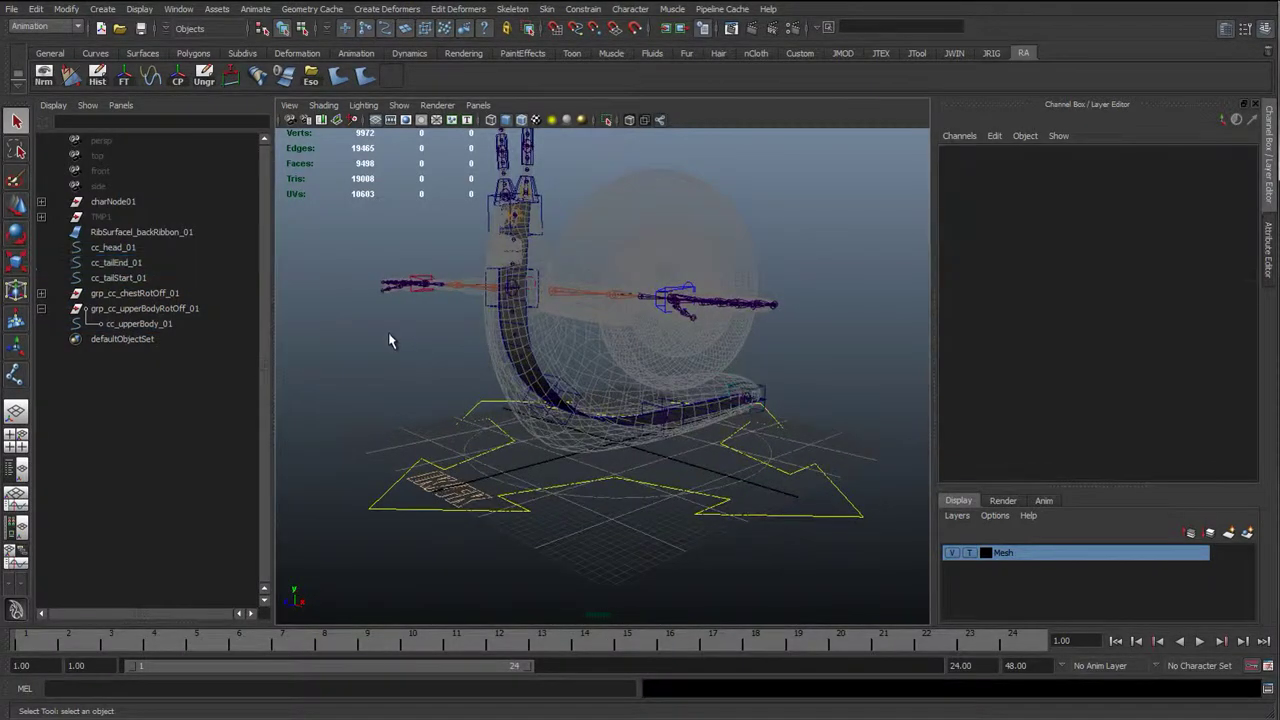
Switch the Mesh layer to reference display and scale the cc_chest_01 box uniformly to about 1.625
{"action": "scroll", "coordinate": [492, 383], "scroll_direction": "up", "scroll_amount": 4}
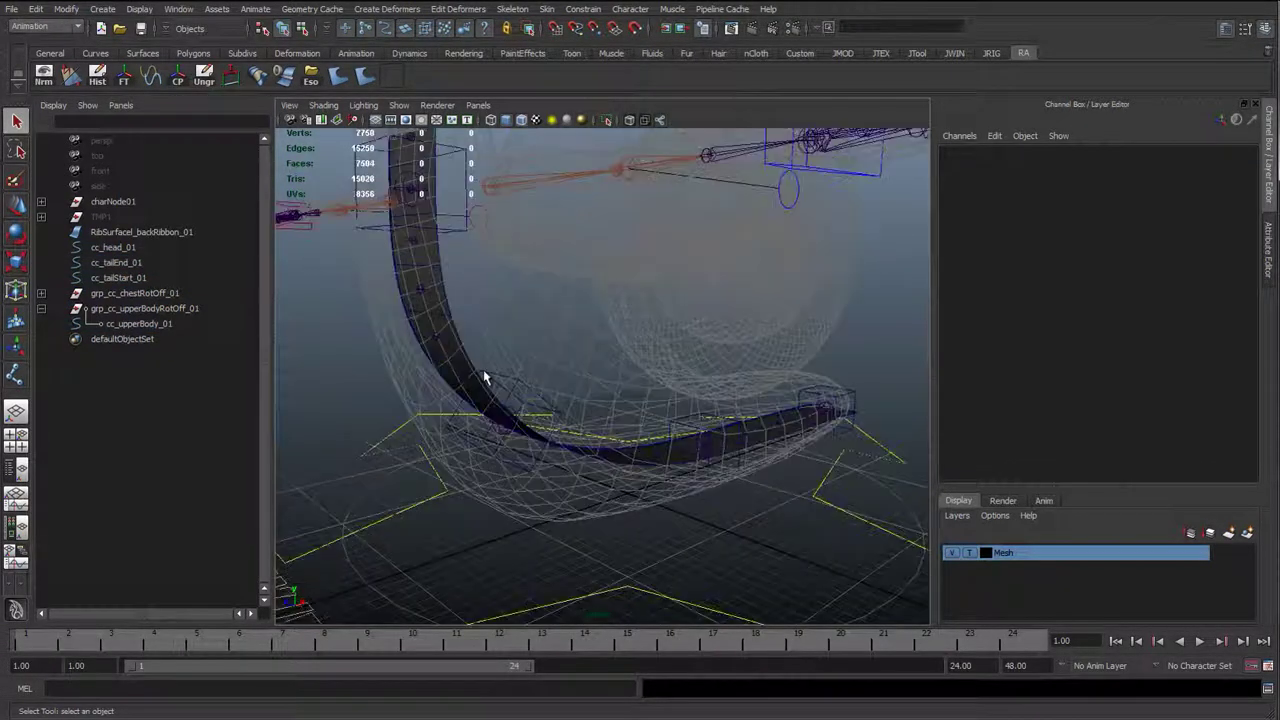
{"action": "left_click", "coordinate": [520, 395]}
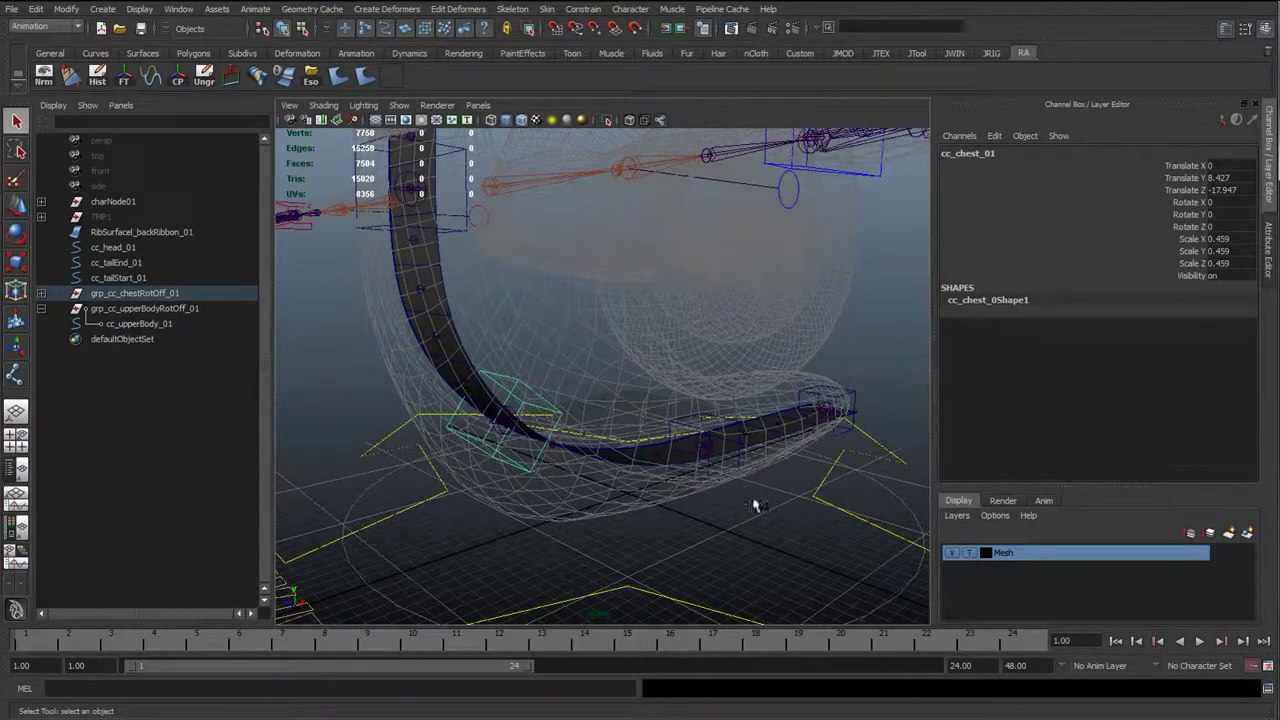
{"action": "left_click_drag", "start_coordinate": [757, 506], "coordinate": [884, 567], "text": "alt"}
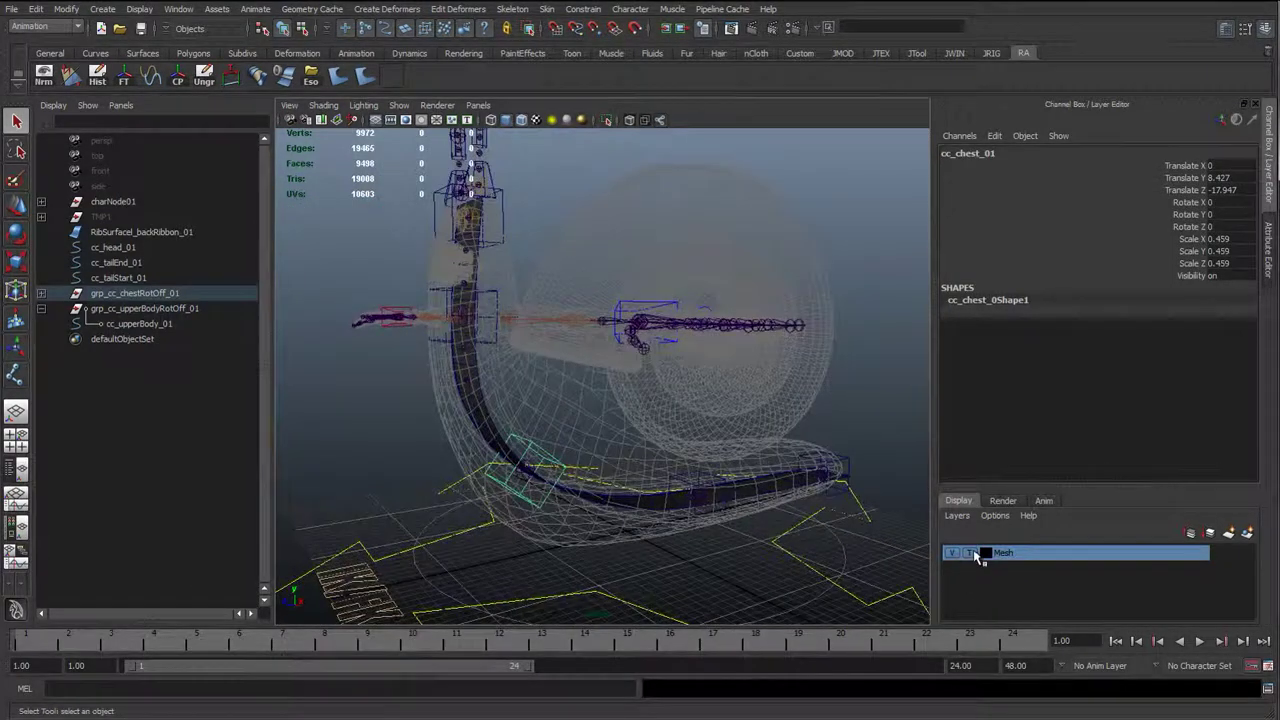
{"action": "left_click", "coordinate": [970, 552]}
{"action": "key", "text": "r"}
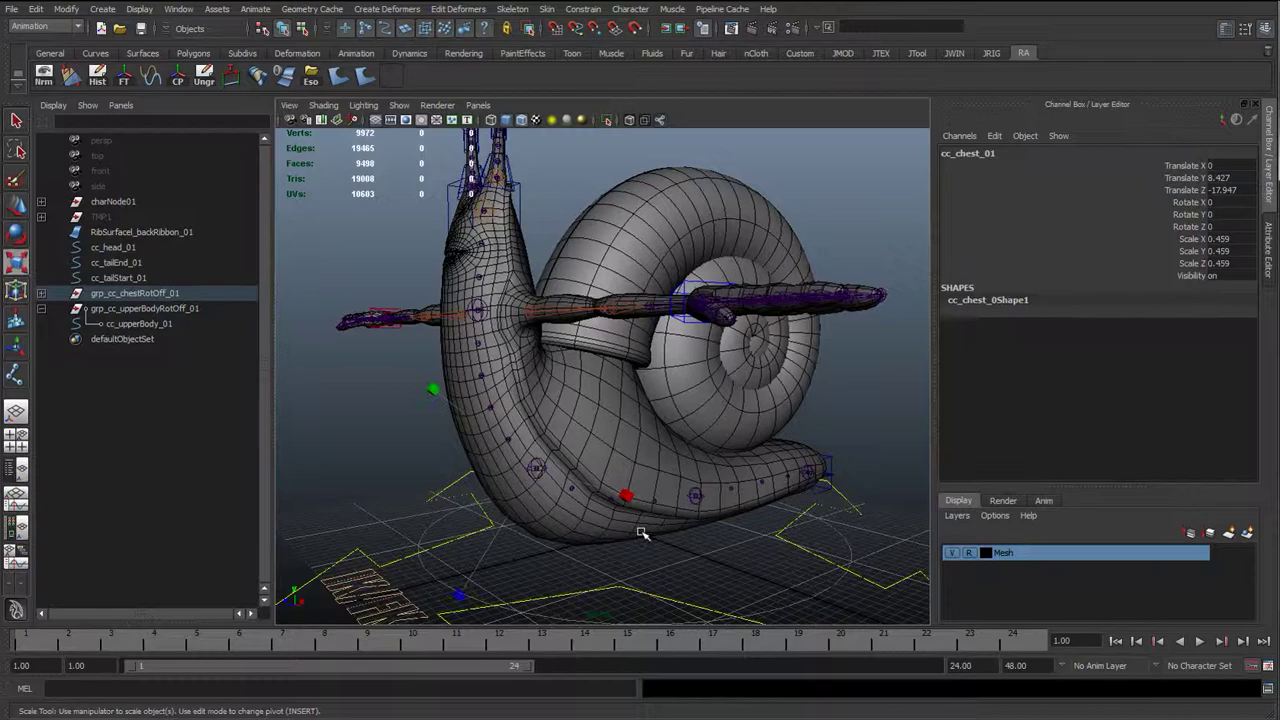
{"action": "left_click_drag", "start_coordinate": [600, 529], "coordinate": [749, 578]}
Scale the cc_tailStart_01 box uniformly to about 1.042 and the cc_tailEnd_01 box to about 1.489
{"action": "left_click_drag", "start_coordinate": [690, 508], "coordinate": [597, 414], "text": "alt"}
{"action": "middle_click_drag", "start_coordinate": [597, 414], "coordinate": [585, 290], "text": "alt"}
{"action": "scroll", "coordinate": [577, 463], "scroll_direction": "up", "scroll_amount": 5}
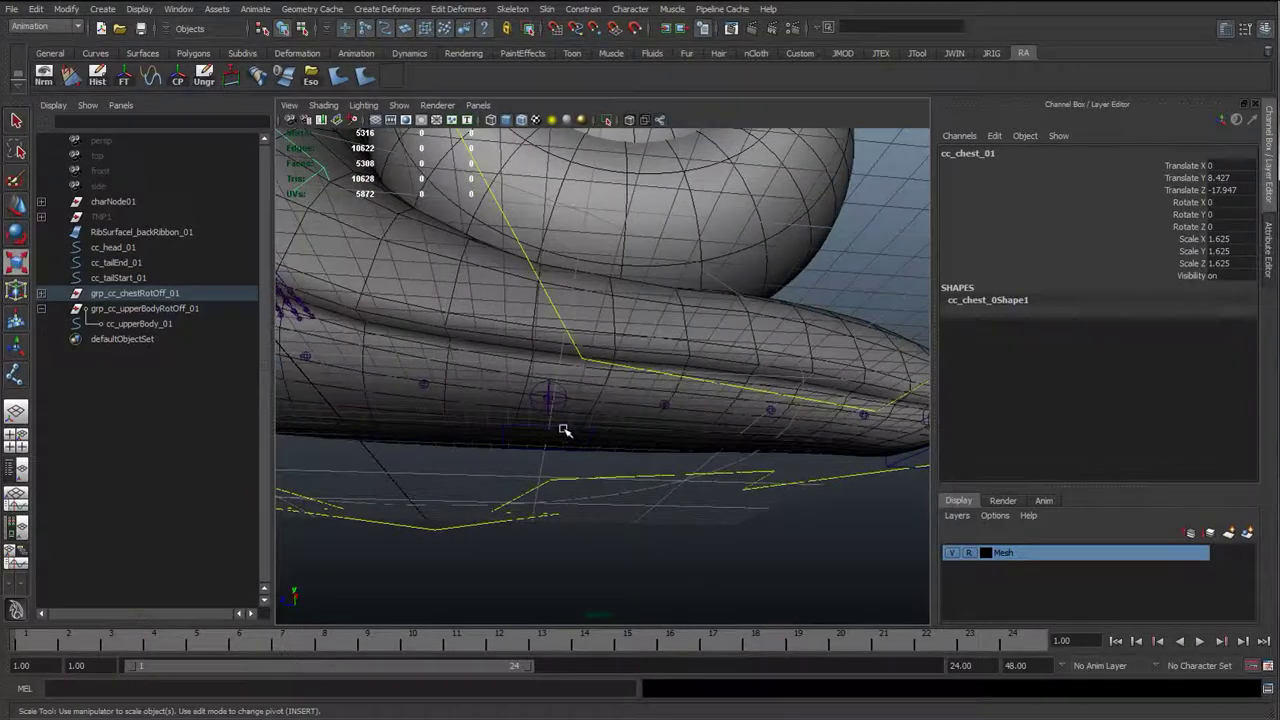
{"action": "left_click", "coordinate": [565, 432]}
{"action": "left_click_drag", "start_coordinate": [571, 429], "coordinate": [680, 455], "text": "alt"}
{"action": "middle_click_drag", "start_coordinate": [681, 453], "coordinate": [590, 500], "text": "alt"}
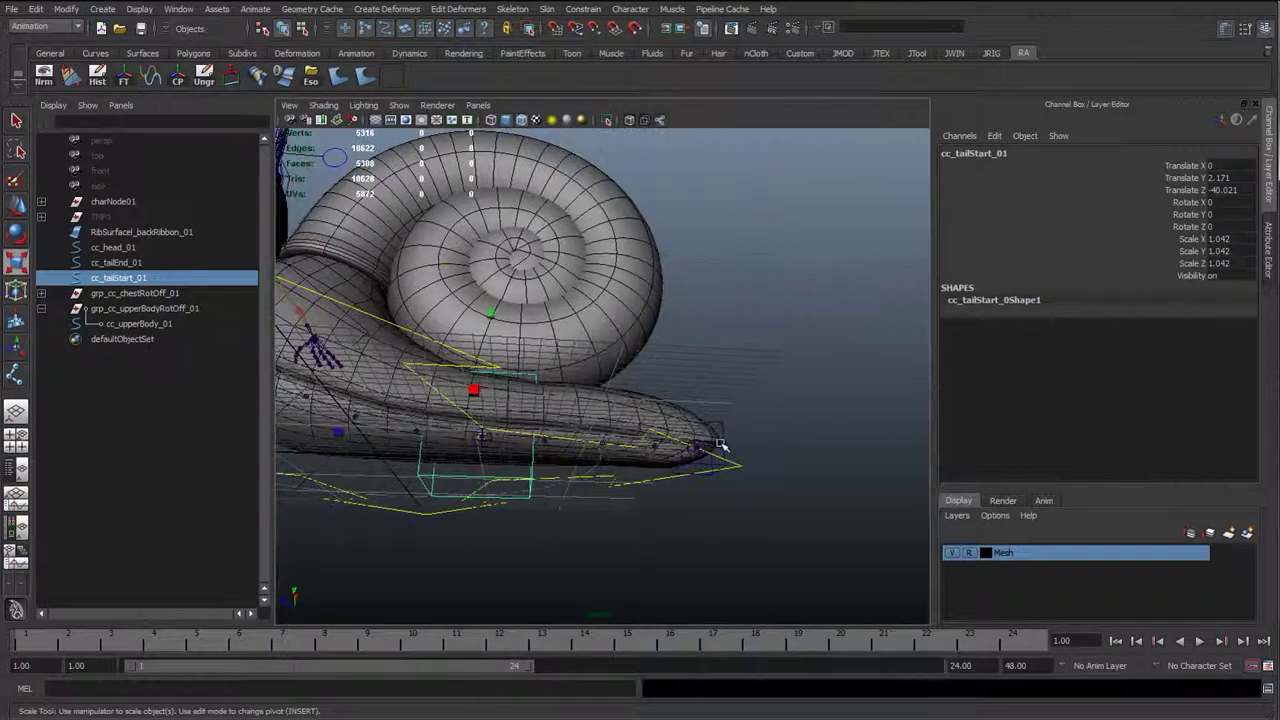
{"action": "left_click", "coordinate": [716, 432]}
{"action": "middle_click_drag", "start_coordinate": [766, 434], "coordinate": [810, 438]}
Scale the cc_upperBody_01 box uniformly to about 0.953, using wireframe display to pick it inside the body
{"action": "middle_click_drag", "start_coordinate": [350, 290], "coordinate": [602, 453], "text": "alt"}
{"action": "left_click_drag", "start_coordinate": [546, 474], "coordinate": [594, 515], "text": "alt"}
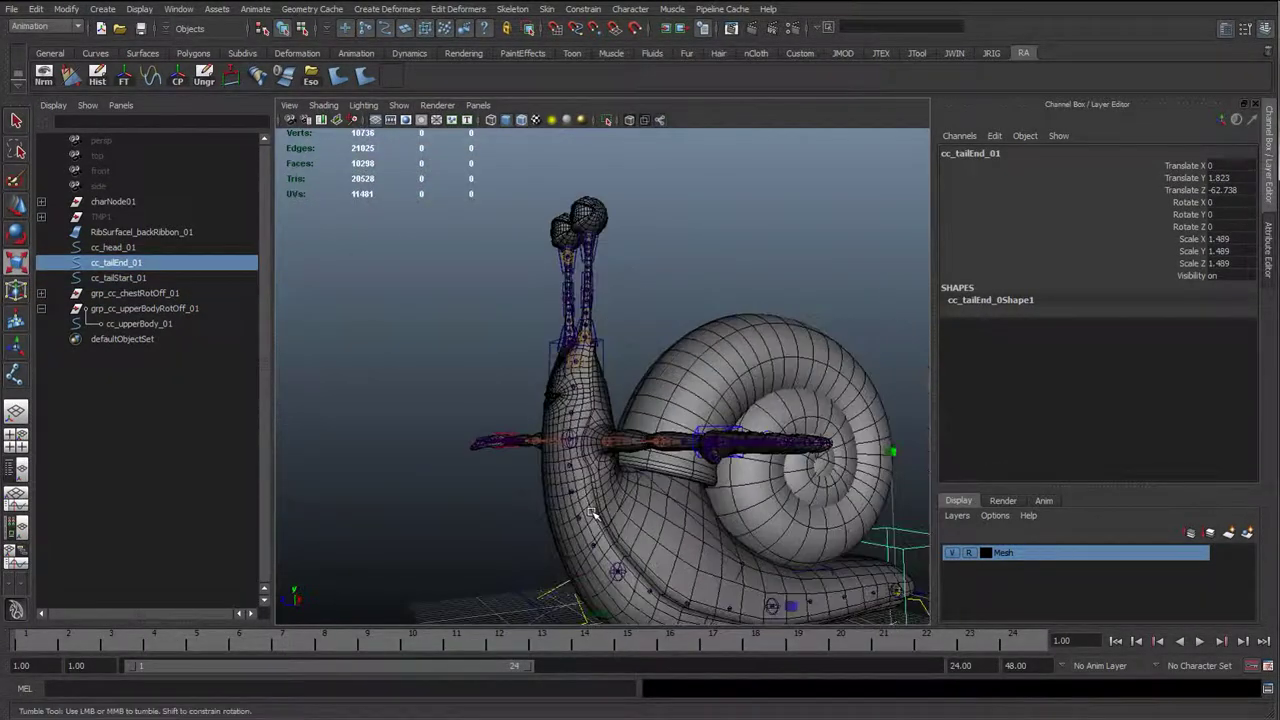
{"action": "right_click_drag", "start_coordinate": [594, 515], "coordinate": [626, 465], "text": "alt"}
{"action": "middle_click_drag", "start_coordinate": [590, 440], "coordinate": [556, 416], "text": "alt"}
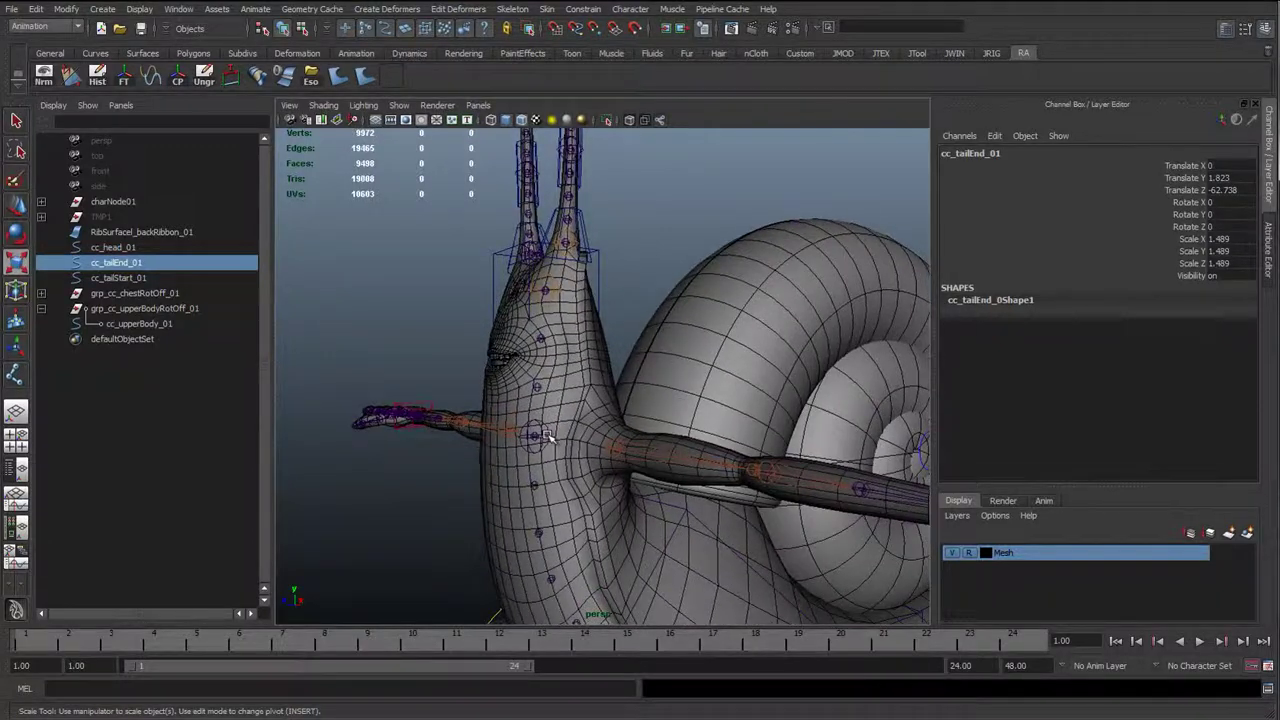
{"action": "key", "text": "4"}
{"action": "left_click", "coordinate": [586, 397]}
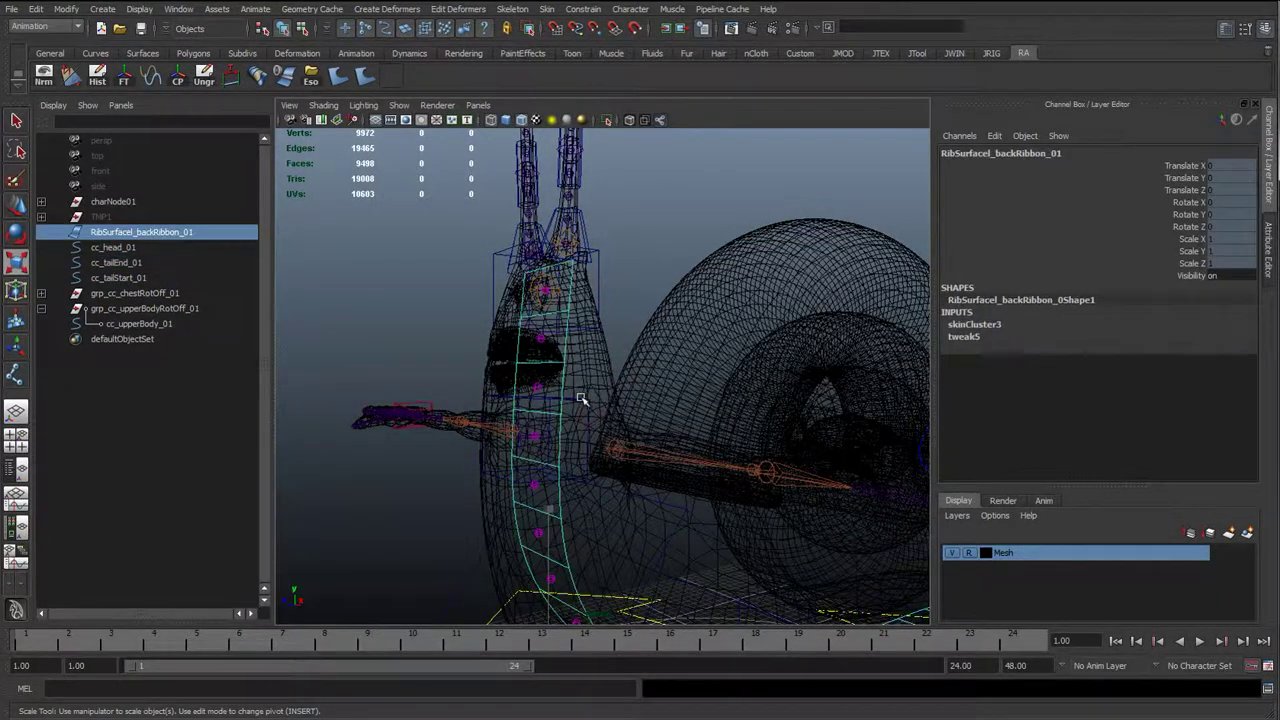
{"action": "left_click", "coordinate": [581, 398]}
{"action": "middle_click_drag", "start_coordinate": [640, 400], "coordinate": [709, 414]}
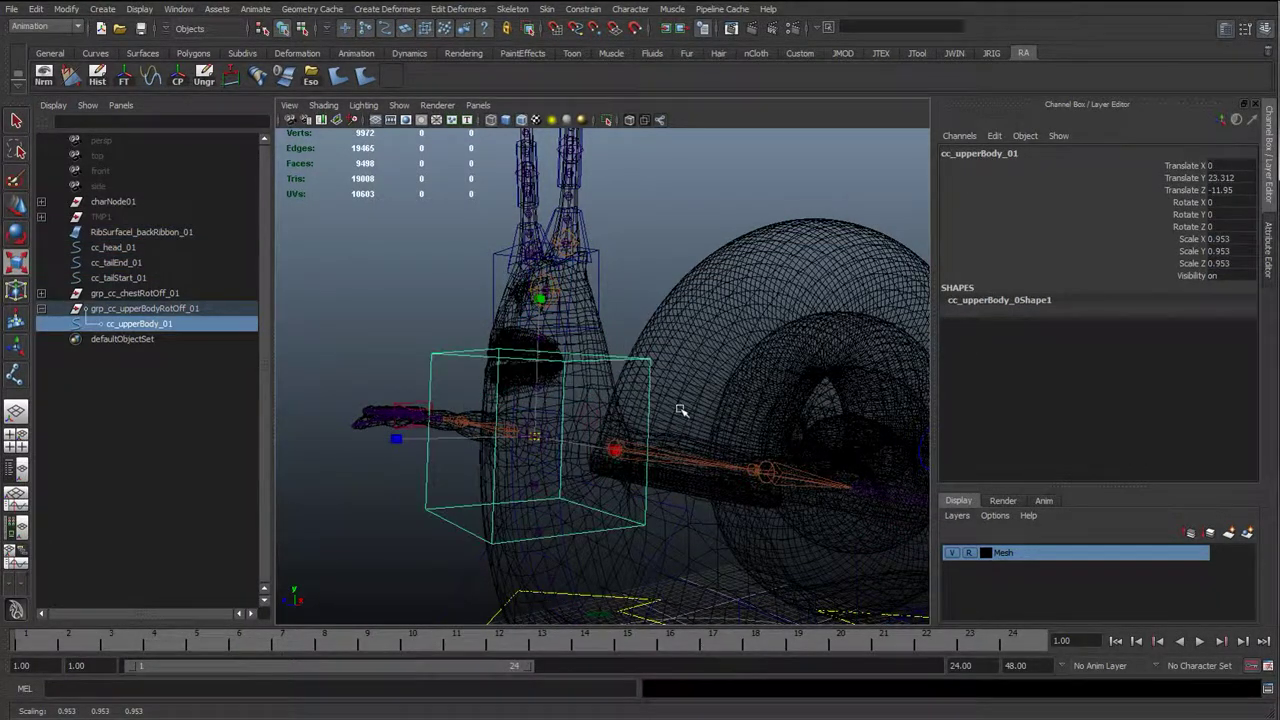
Return to shaded display and scale the cc_head_01 box uniformly to about 0.728
{"action": "key", "text": "5"}
{"action": "left_click", "coordinate": [548, 255]}
{"action": "middle_click_drag", "start_coordinate": [560, 255], "coordinate": [652, 235]}
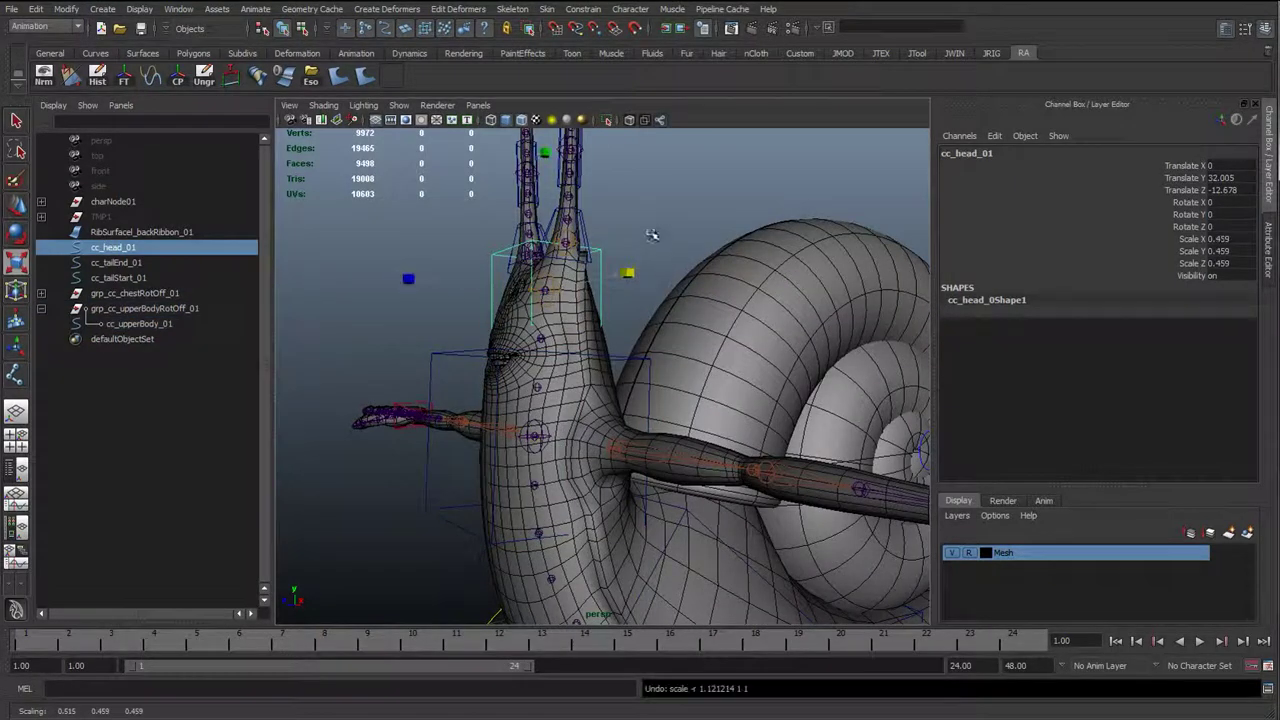
{"action": "left_click_drag", "start_coordinate": [547, 289], "coordinate": [589, 309]}
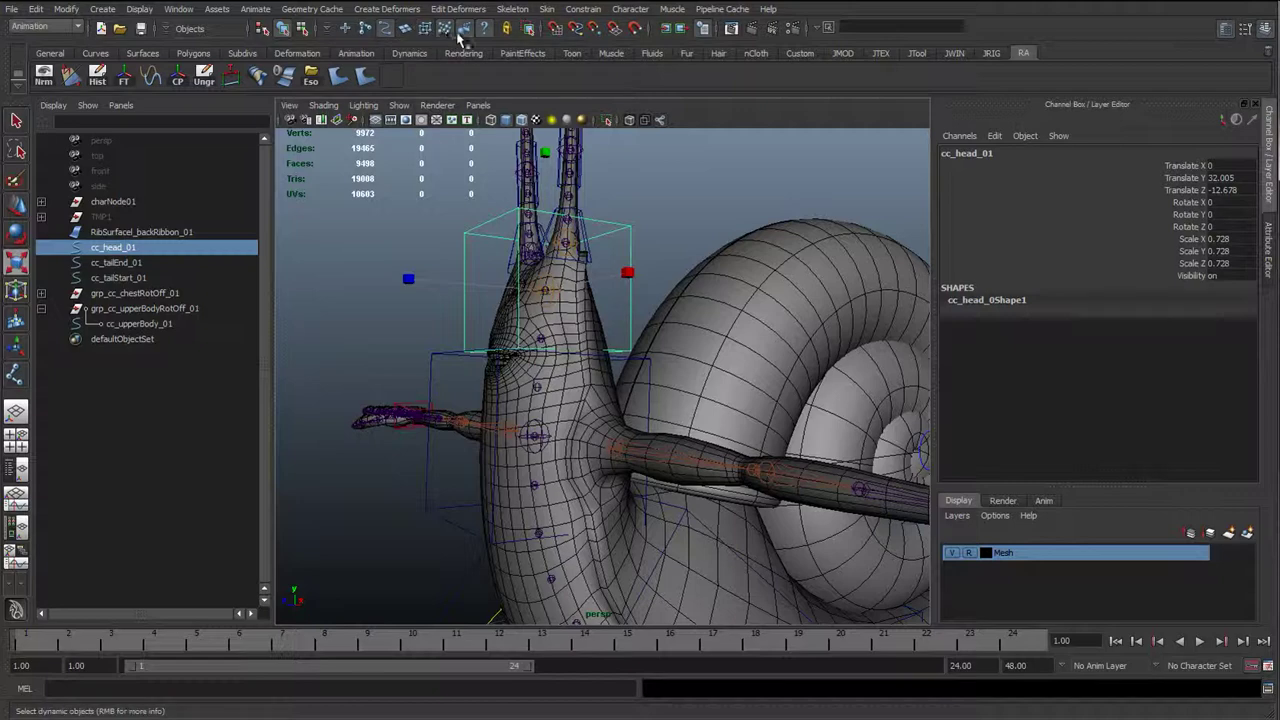
Hide all object types in the perspective viewport and clear the selection
{"action": "scroll", "coordinate": [408, 284], "scroll_direction": "down", "scroll_amount": 2}
{"action": "left_click_drag", "start_coordinate": [414, 346], "coordinate": [480, 360], "text": "alt"}
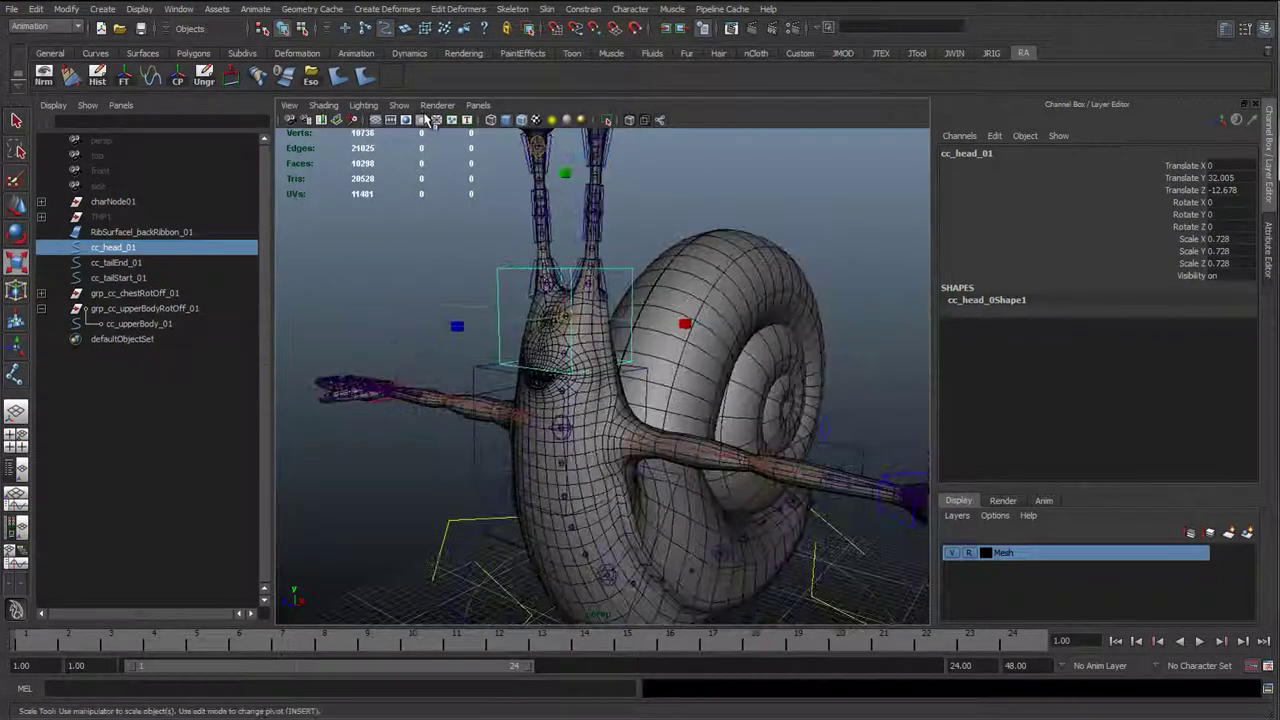
{"action": "left_click", "coordinate": [399, 105]}
{"action": "mouse_move", "coordinate": [412, 122]}
{"action": "left_click", "coordinate": [545, 131]}
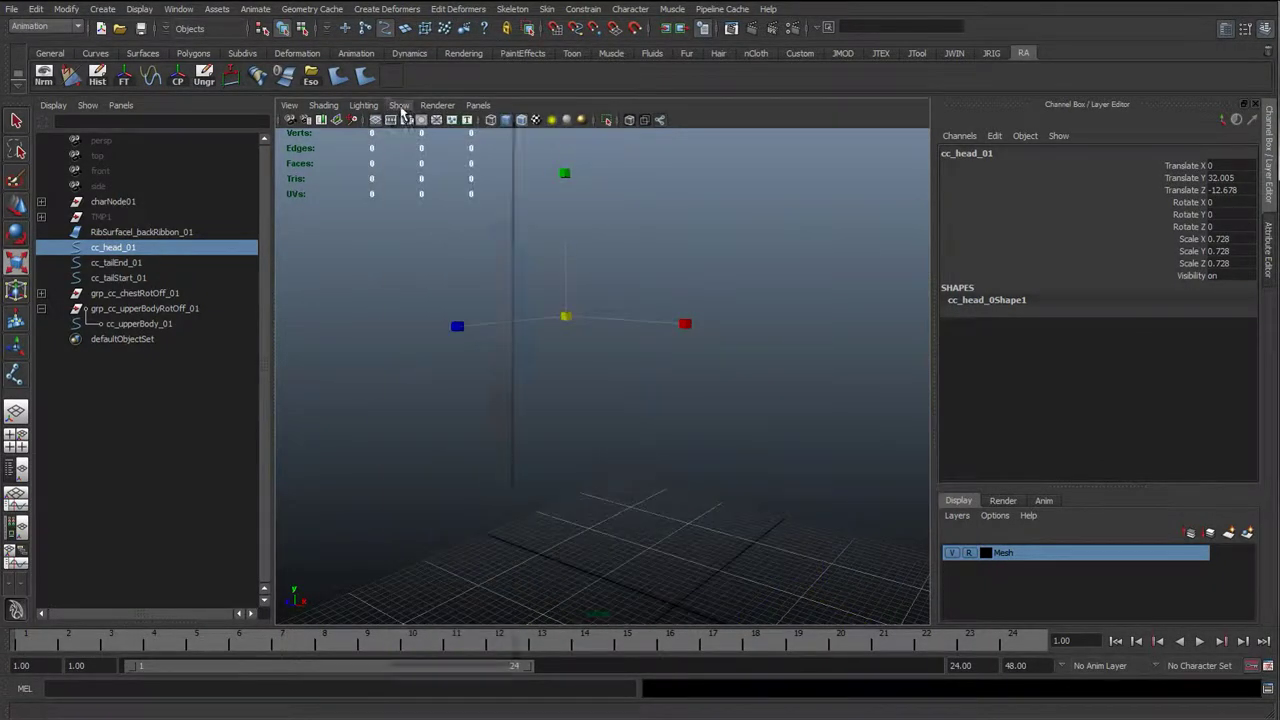
{"action": "left_click", "coordinate": [400, 107]}
{"action": "left_click", "coordinate": [441, 189]}
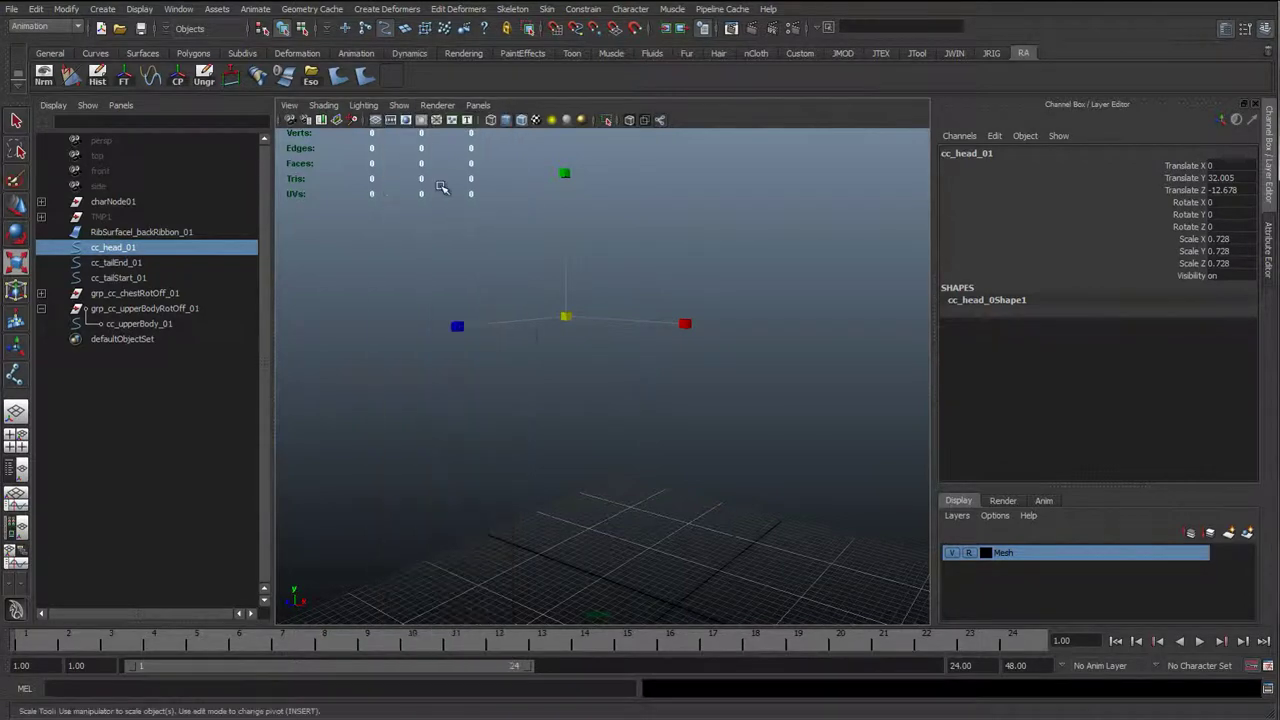
{"action": "left_click", "coordinate": [389, 134]}
Show polygons, NURBS curves and NURBS surfaces again in the perspective viewport
{"action": "left_click", "coordinate": [392, 108]}
{"action": "left_click", "coordinate": [400, 174]}
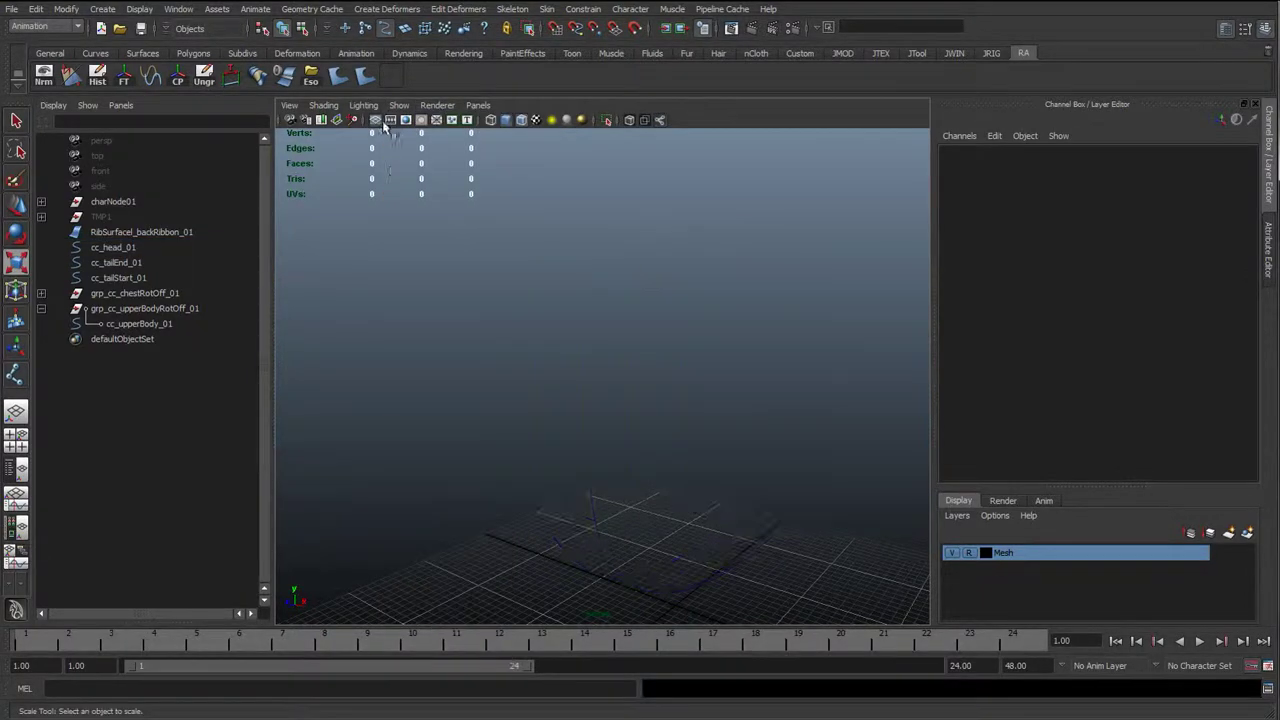
{"action": "left_click", "coordinate": [399, 105]}
{"action": "left_click", "coordinate": [420, 200]}
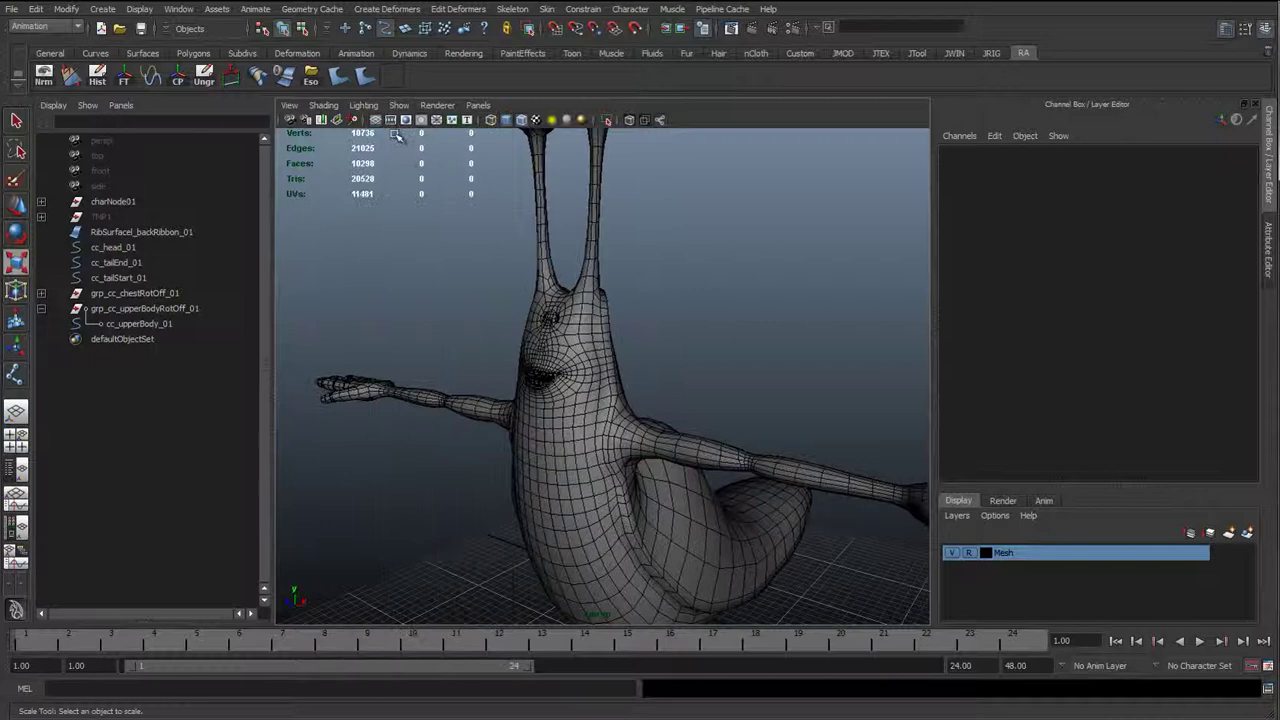
{"action": "left_click", "coordinate": [399, 105]}
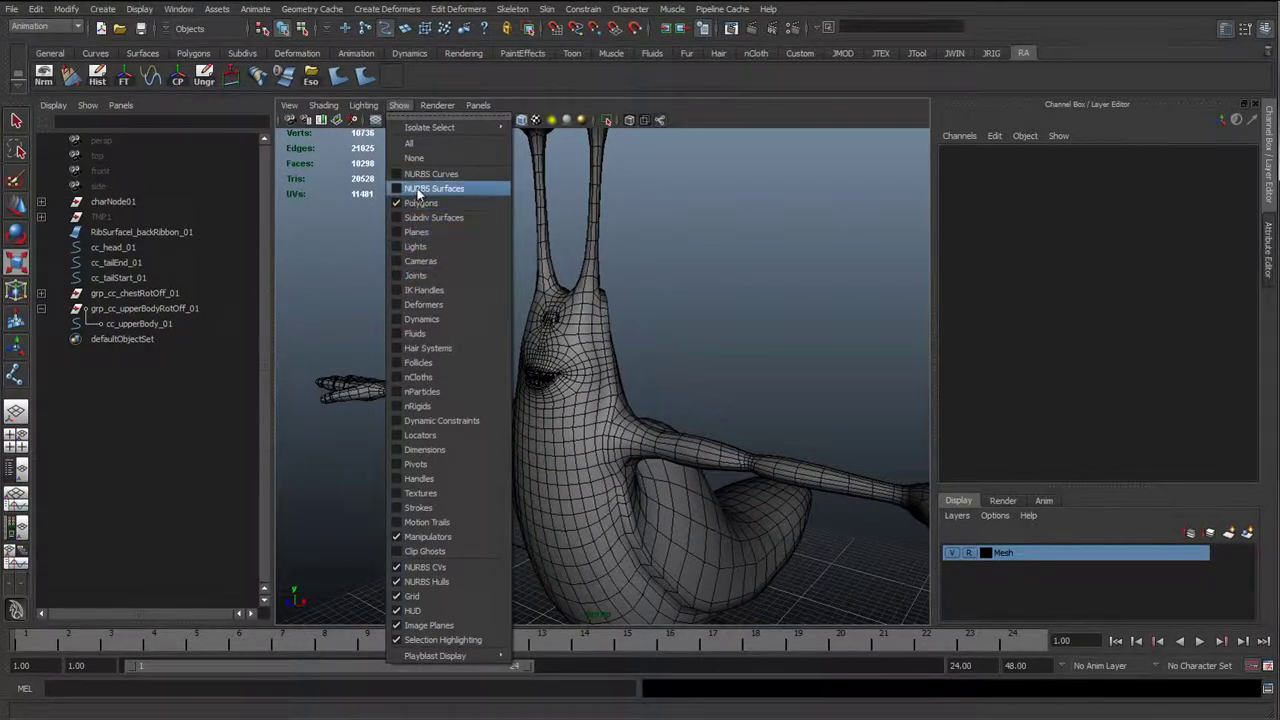
{"action": "left_click", "coordinate": [428, 174]}
{"action": "left_click", "coordinate": [399, 105]}
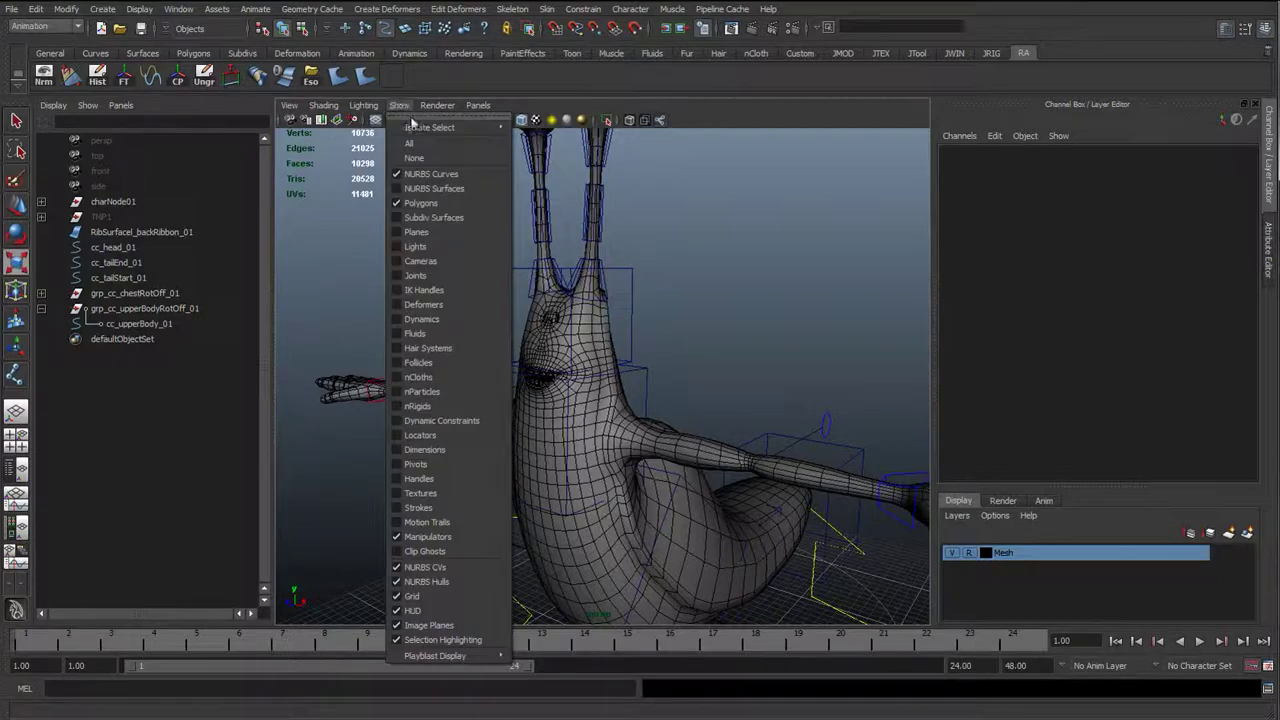
{"action": "left_click", "coordinate": [445, 189]}
Select the cc_head_01 box and display its control vertices for editing in the side view
{"action": "left_click_drag", "start_coordinate": [500, 285], "coordinate": [551, 257], "text": "alt"}
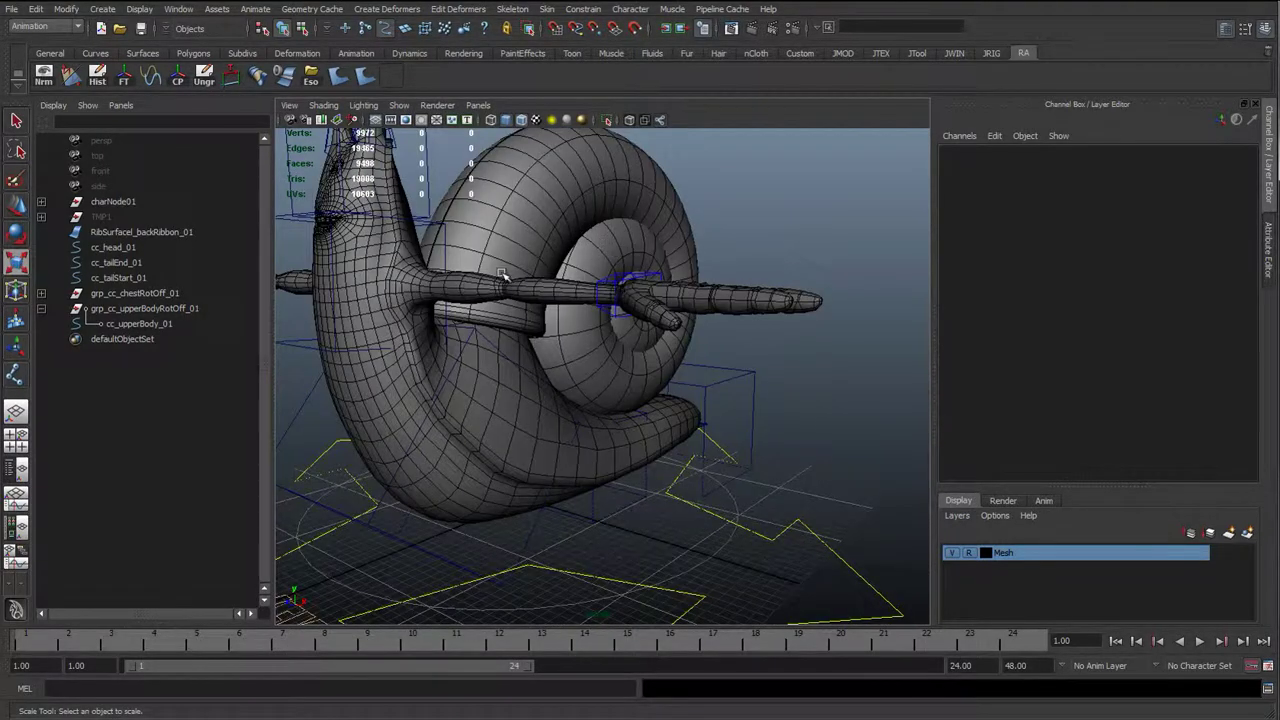
{"action": "left_click_drag", "start_coordinate": [636, 388], "coordinate": [590, 470], "text": "alt"}
{"action": "left_click", "coordinate": [573, 314]}
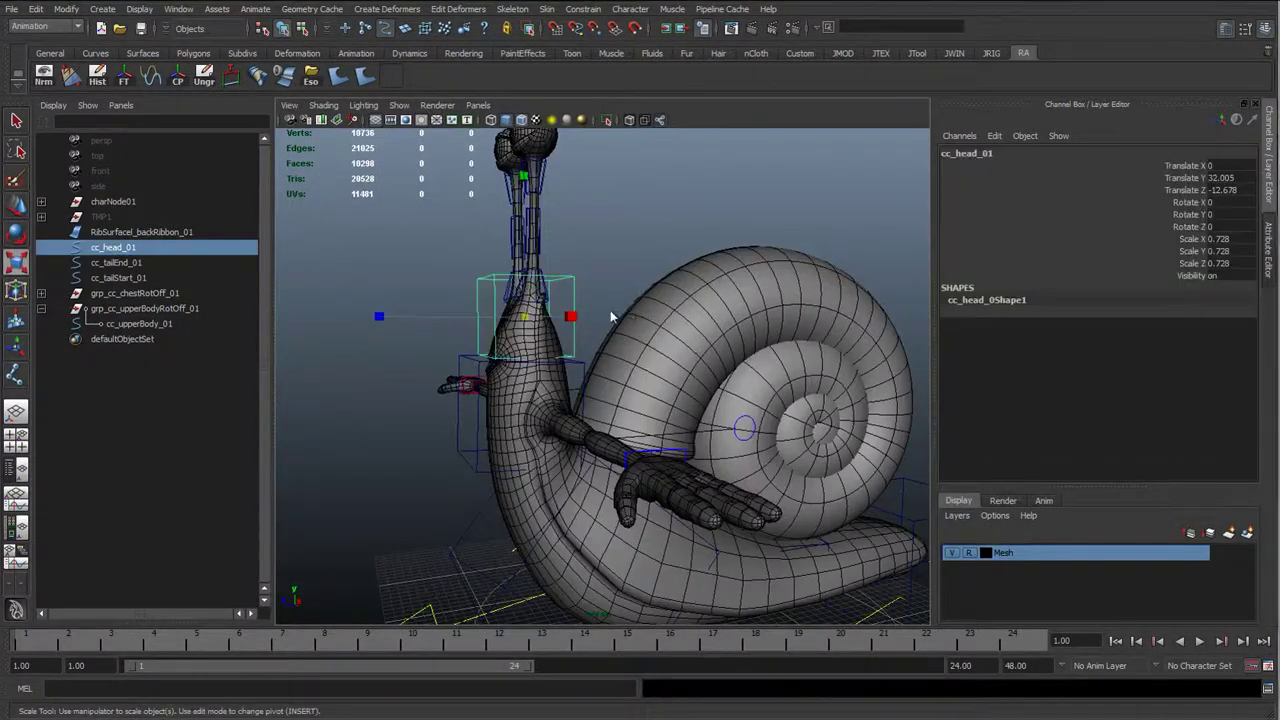
{"action": "key", "text": "space"}
{"action": "left_click_drag", "start_coordinate": [630, 315], "coordinate": [540, 298]}
{"action": "middle_click_drag", "start_coordinate": [474, 260], "coordinate": [505, 379], "text": "alt"}
{"action": "right_click_drag", "start_coordinate": [463, 363], "coordinate": [500, 406]}
{"action": "middle_click_drag", "start_coordinate": [500, 406], "coordinate": [568, 332], "text": "alt"}
Try moving the head box's upper front CVs, then turn off soft selection and undo the move
{"action": "key", "text": "w"}
{"action": "left_click_drag", "start_coordinate": [432, 243], "coordinate": [501, 306]}
{"action": "key", "text": "b"}
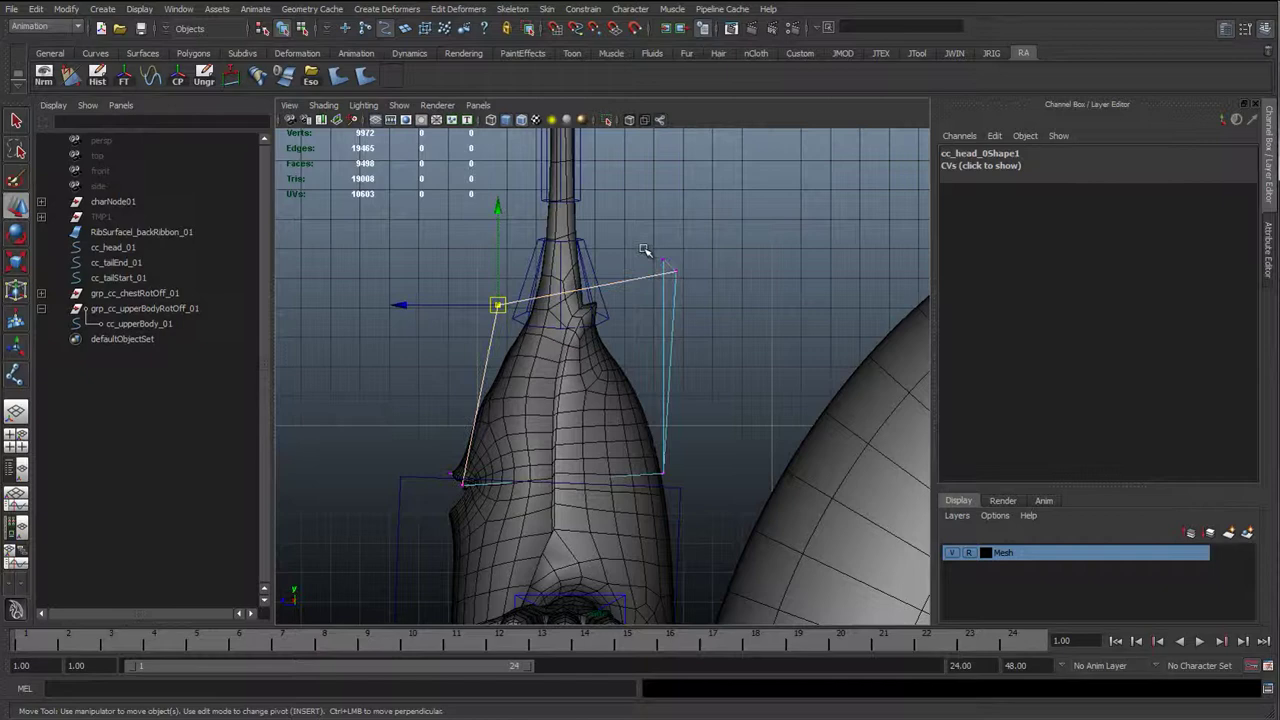
{"action": "left_click", "coordinate": [666, 271]}
{"action": "key", "text": "z"}
{"action": "key", "text": "z"}
{"action": "key", "text": "z"}
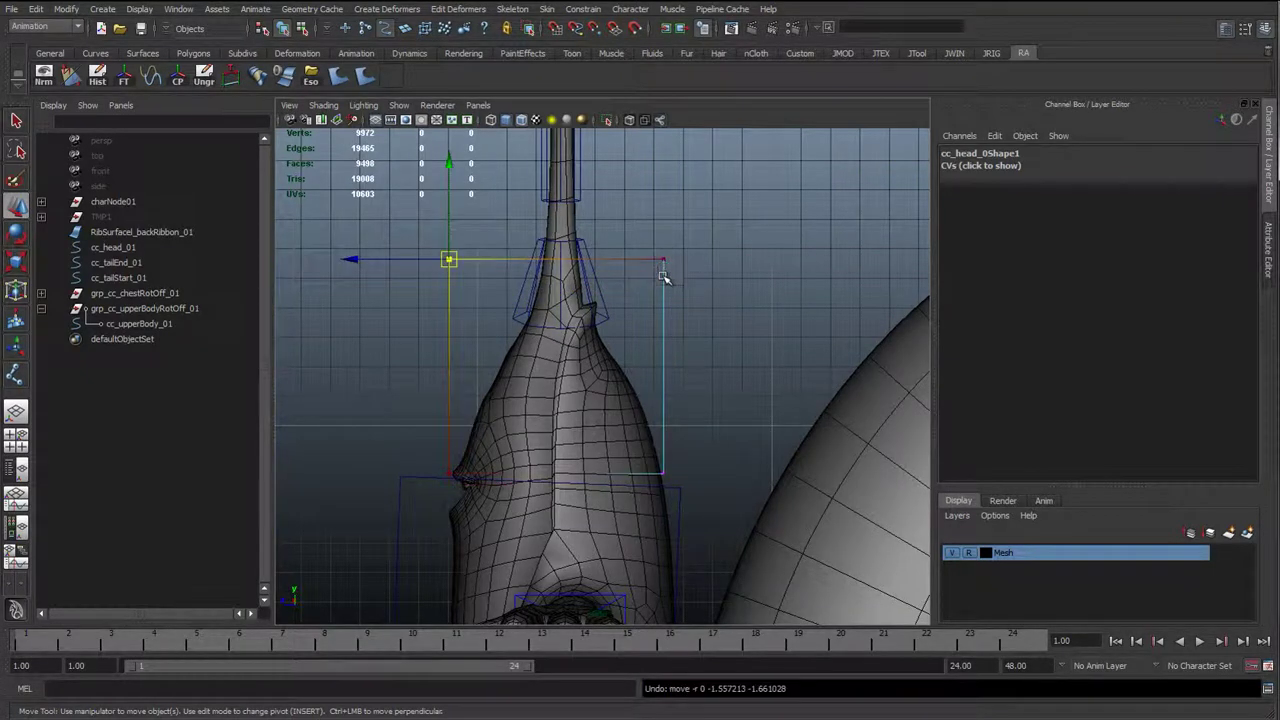
Reshape the cc_head_01 box around the head by pulling its upper CVs down and inward and adjusting its lower front and rear CVs
{"action": "left_click_drag", "start_coordinate": [449, 260], "coordinate": [480, 331]}
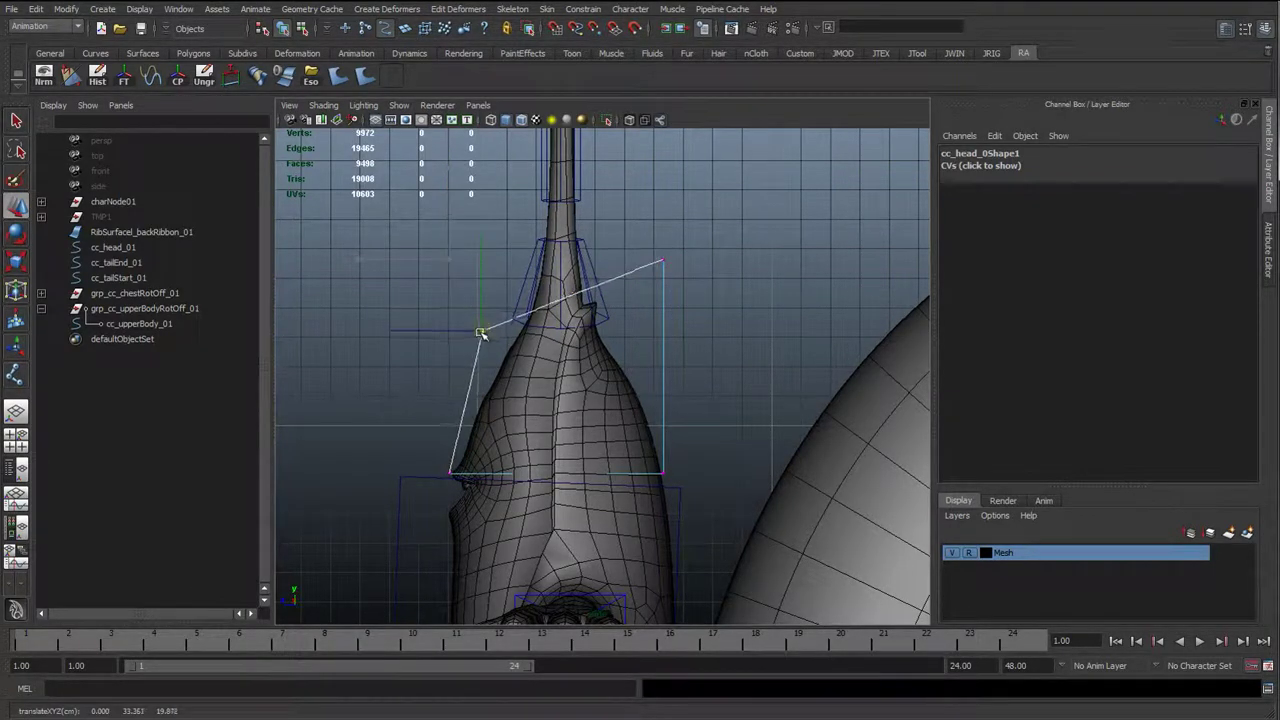
{"action": "left_click", "coordinate": [663, 261]}
{"action": "left_click_drag", "start_coordinate": [663, 261], "coordinate": [626, 336]}
{"action": "left_click", "coordinate": [664, 474]}
{"action": "left_click_drag", "start_coordinate": [664, 474], "coordinate": [694, 474]}
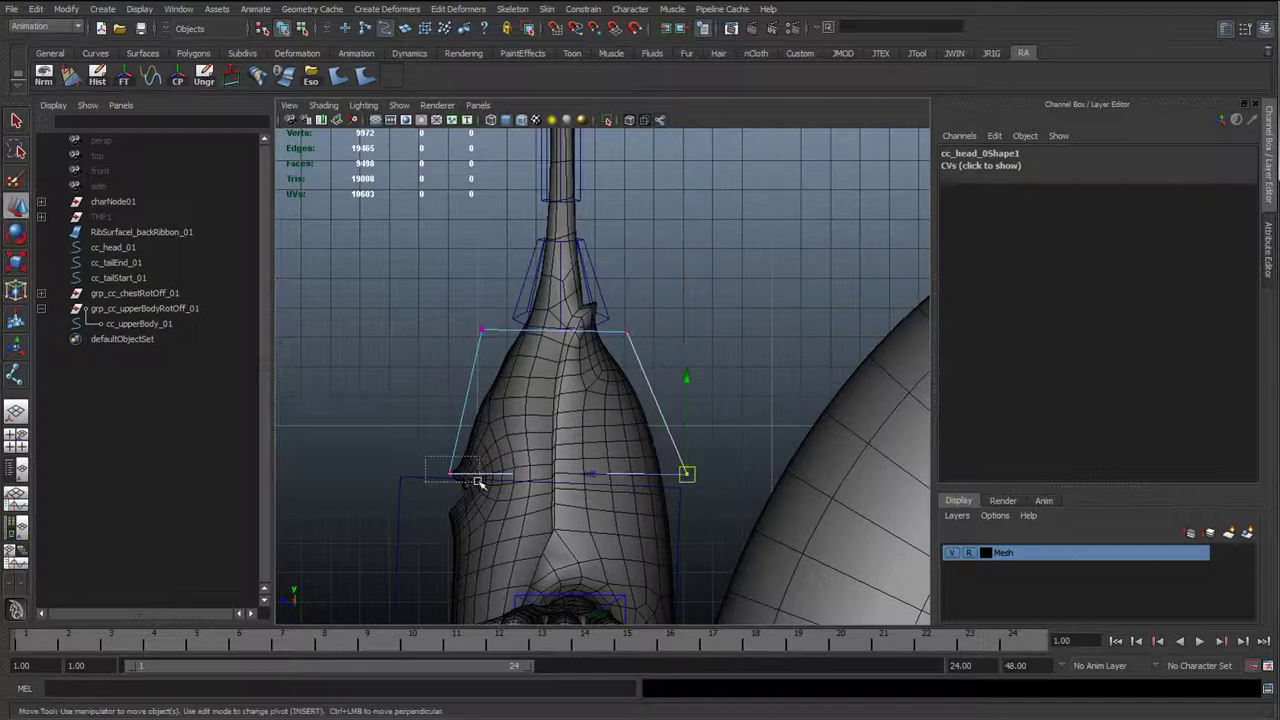
{"action": "left_click_drag", "start_coordinate": [478, 481], "coordinate": [479, 482]}
{"action": "left_click_drag", "start_coordinate": [450, 473], "coordinate": [439, 433]}
Select the cc_upperBody_01 box's CVs and move its upper front corner down and inward, nudging the upper rear corner slightly
{"action": "middle_click_drag", "start_coordinate": [575, 463], "coordinate": [568, 384], "text": "alt"}
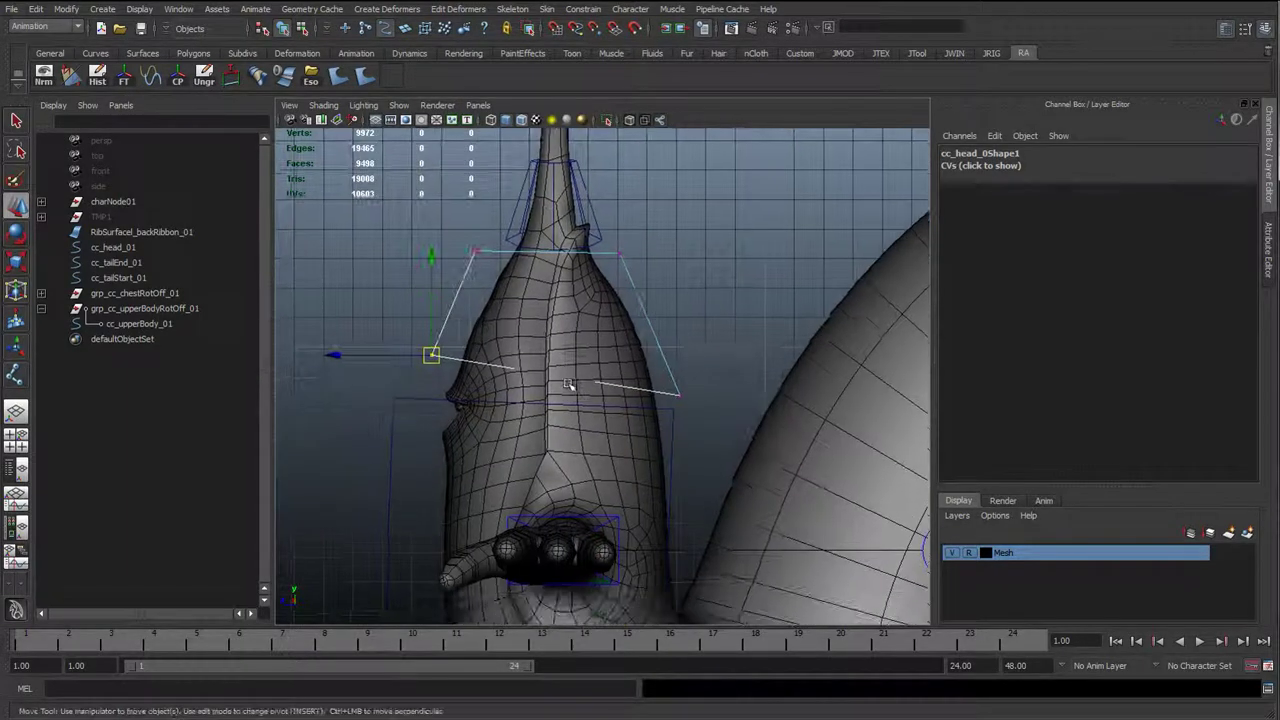
{"action": "left_click", "coordinate": [668, 409]}
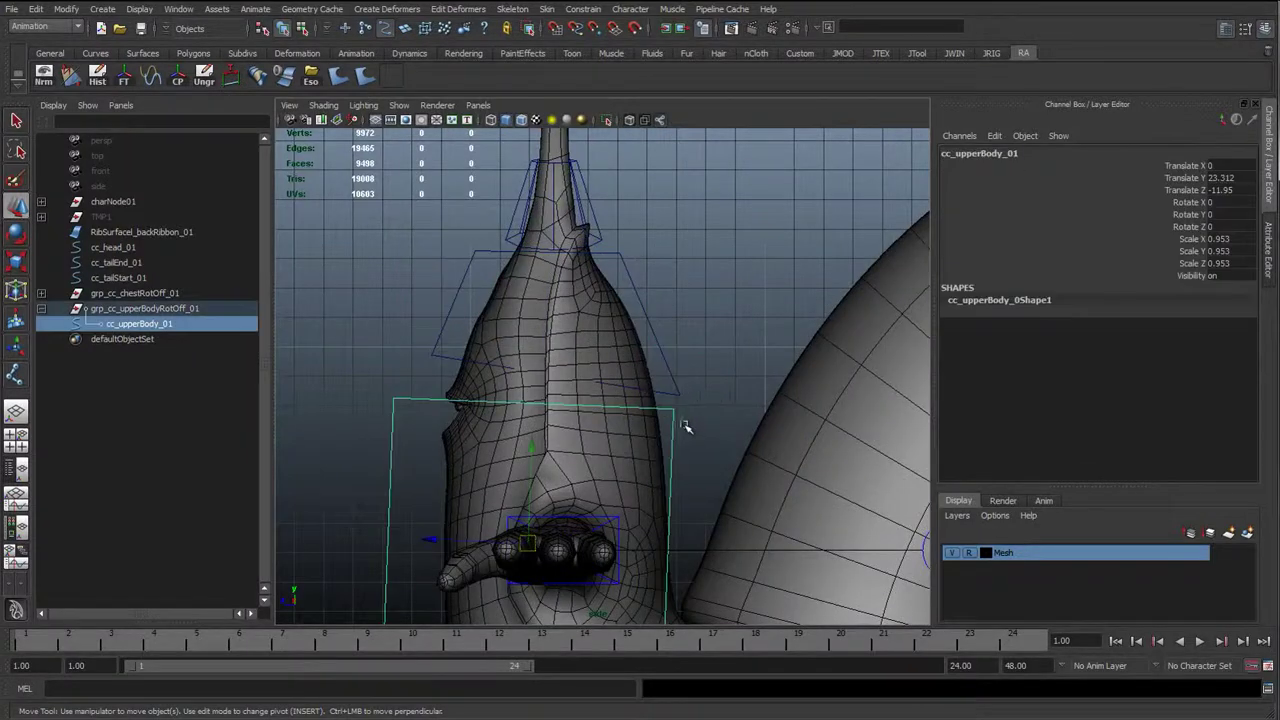
{"action": "key", "text": "F8"}
{"action": "left_click", "coordinate": [679, 418]}
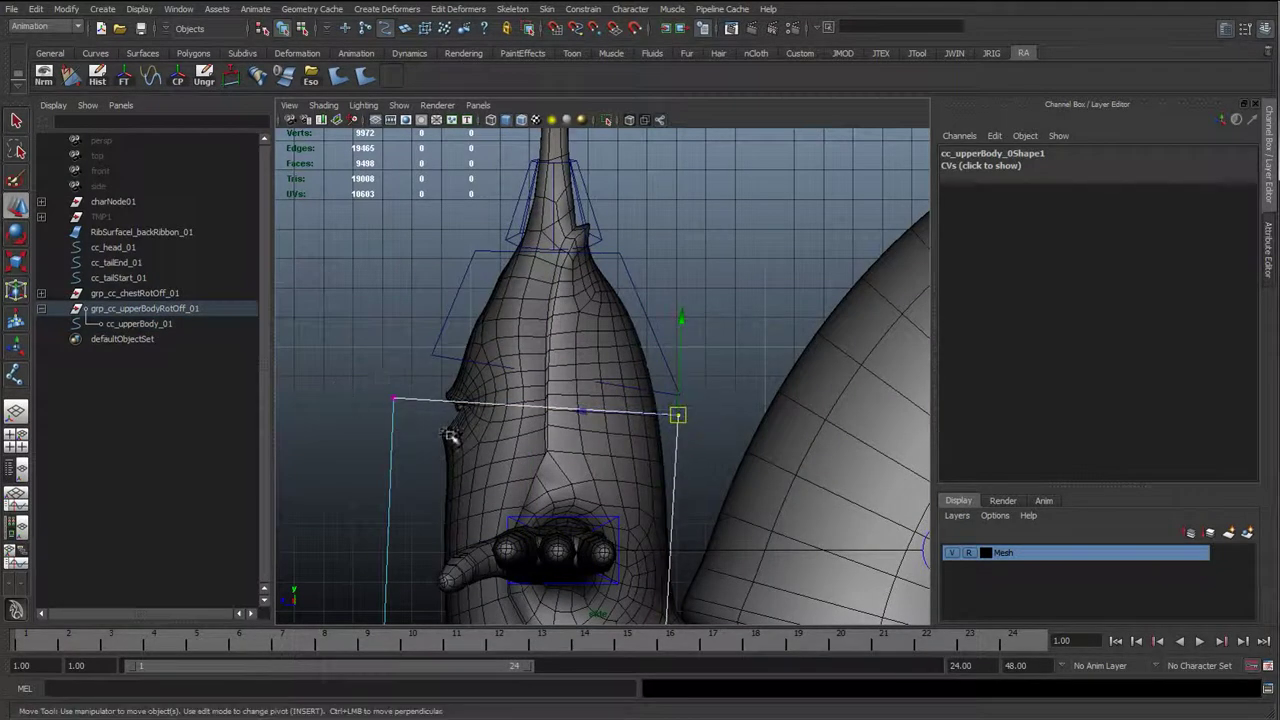
{"action": "left_click", "coordinate": [396, 401]}
{"action": "left_click_drag", "start_coordinate": [400, 404], "coordinate": [427, 466]}
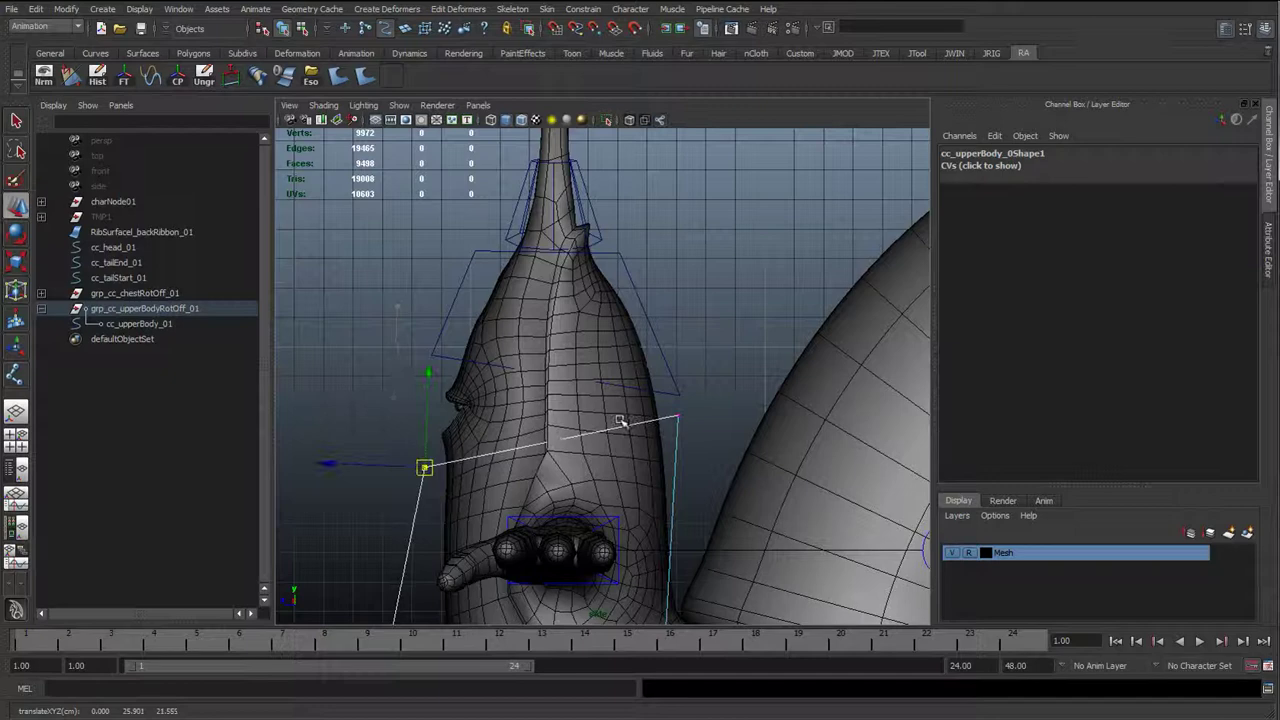
{"action": "left_click", "coordinate": [679, 416]}
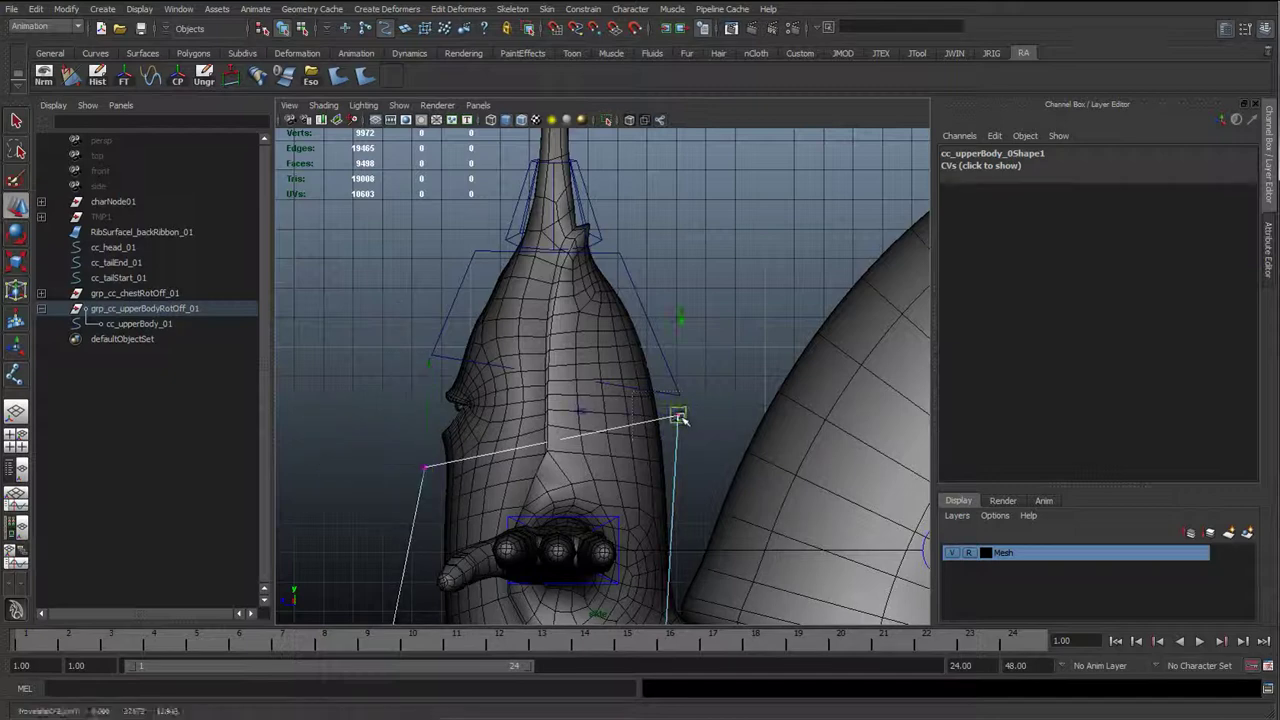
{"action": "left_click", "coordinate": [421, 466]}
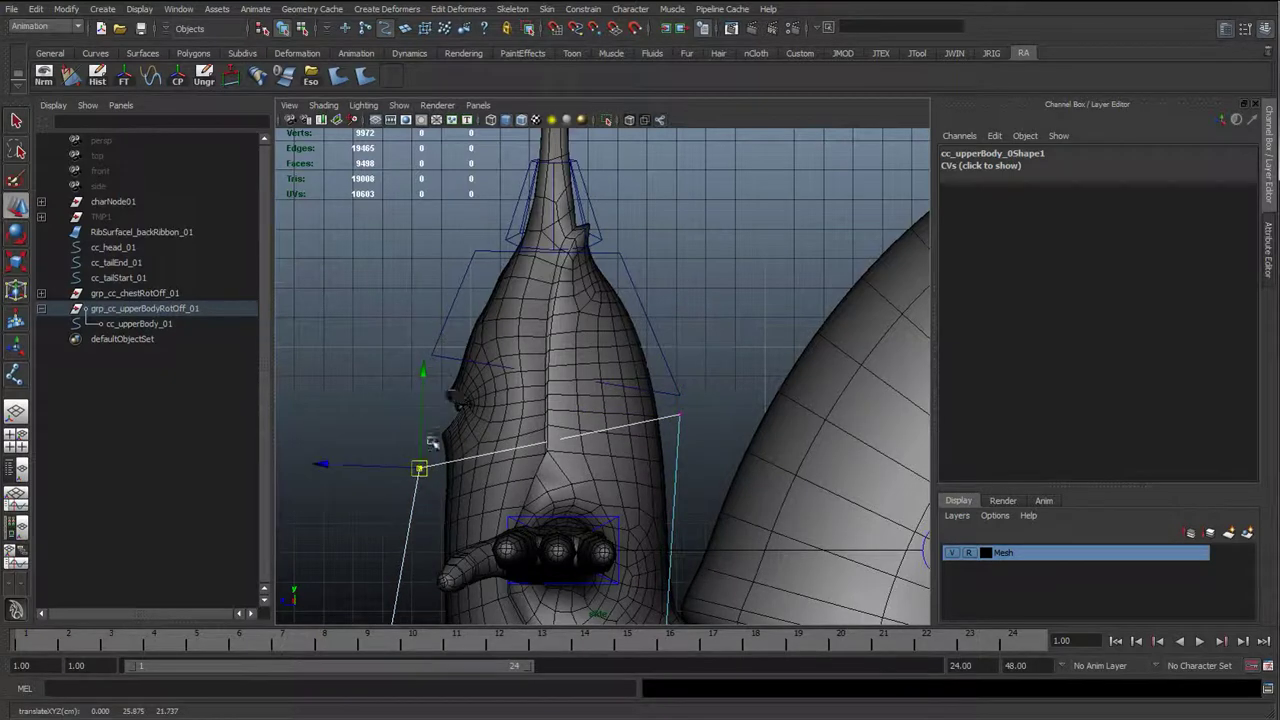
Move the cc_upperBody_01 box's lower front CVs inward and its lower rear CVs up to the base of the shell
{"action": "middle_click_drag", "start_coordinate": [456, 519], "coordinate": [434, 347], "text": "alt"}
{"action": "left_click", "coordinate": [362, 506]}
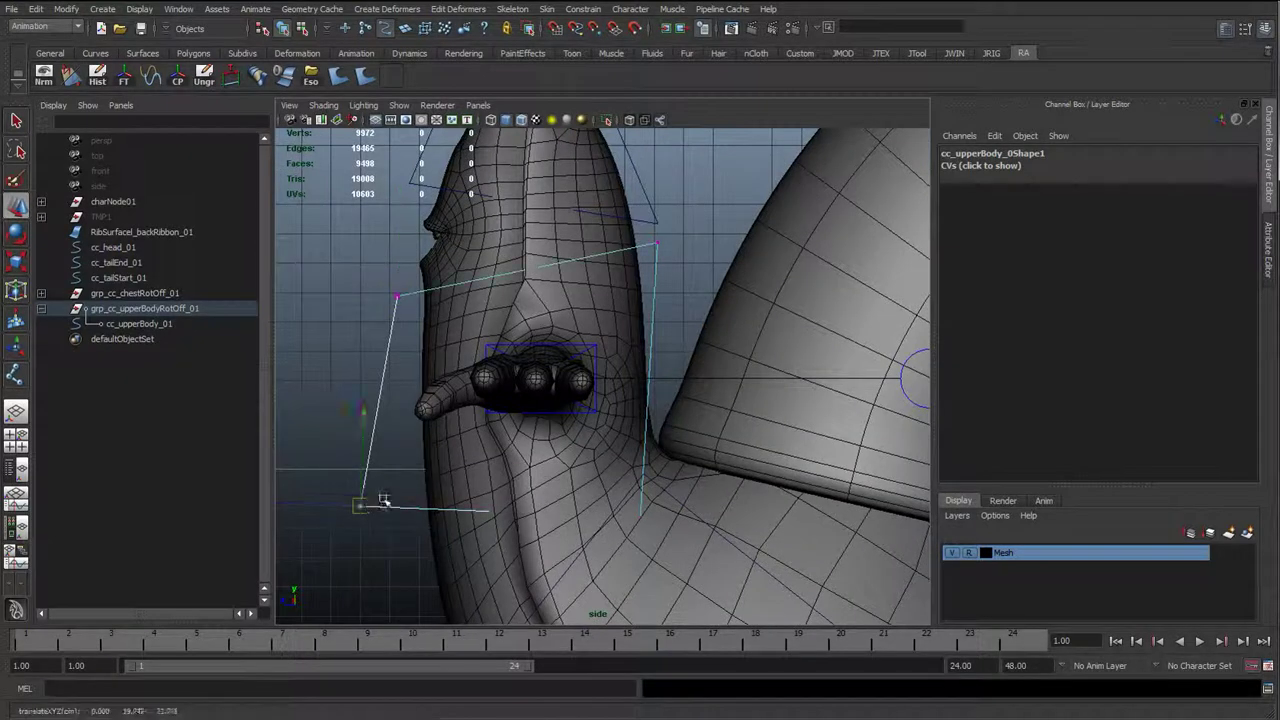
{"action": "left_click_drag", "start_coordinate": [361, 506], "coordinate": [400, 496]}
{"action": "left_click", "coordinate": [641, 516]}
{"action": "left_click_drag", "start_coordinate": [641, 516], "coordinate": [660, 444]}
Examine how the eye-stalk control curves fit around the stalk in the side view
{"action": "middle_click_drag", "start_coordinate": [468, 226], "coordinate": [434, 406], "text": "alt"}
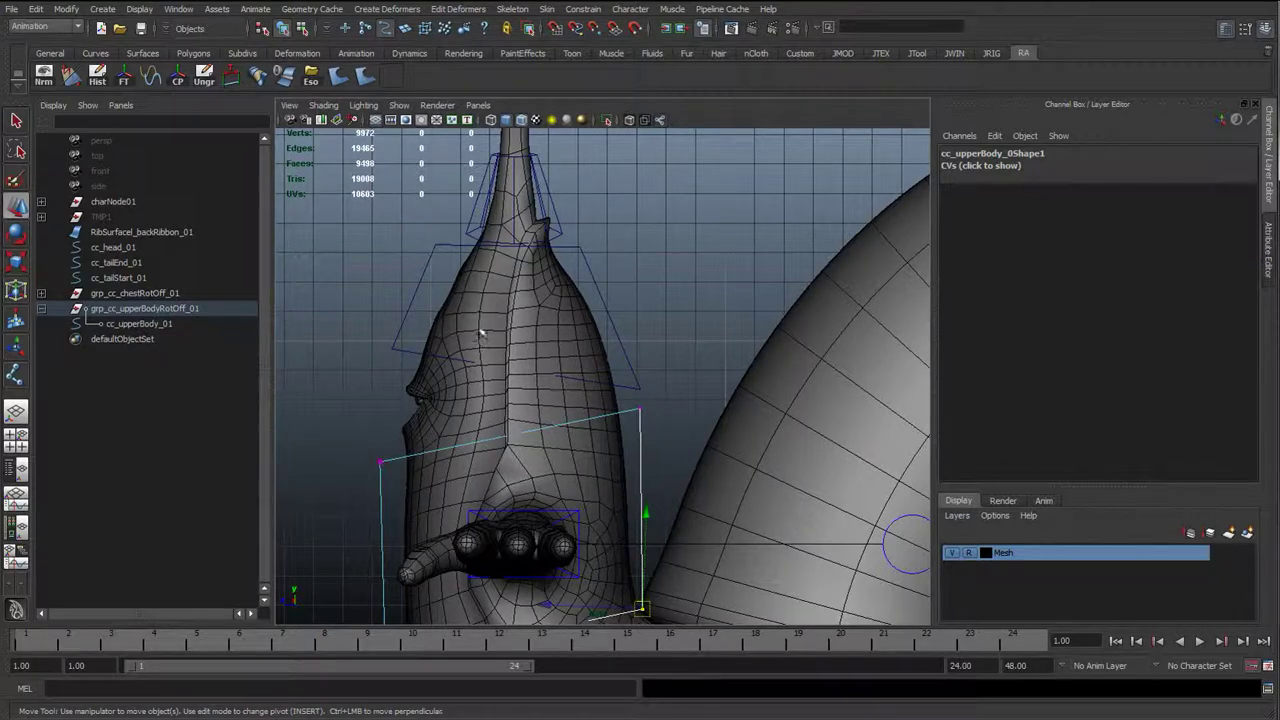
{"action": "middle_click_drag", "start_coordinate": [445, 213], "coordinate": [443, 363], "text": "alt"}
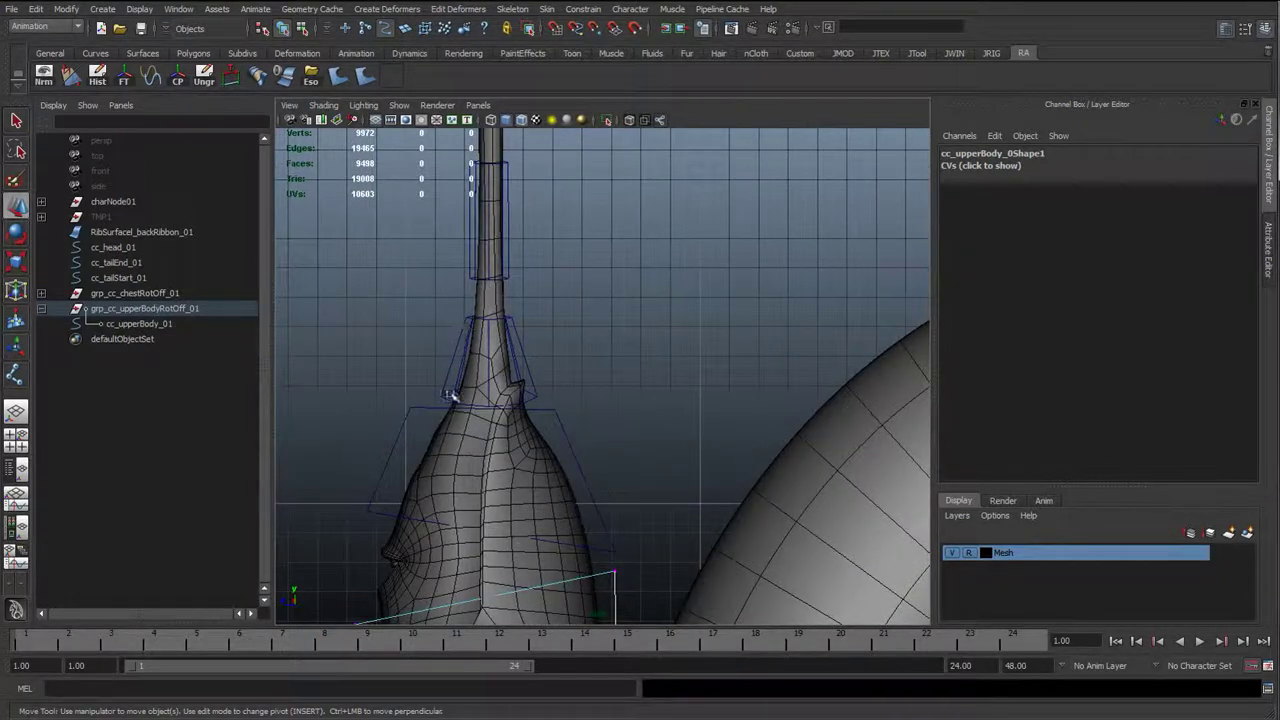
{"action": "middle_click_drag", "start_coordinate": [512, 226], "coordinate": [517, 420], "text": "alt"}
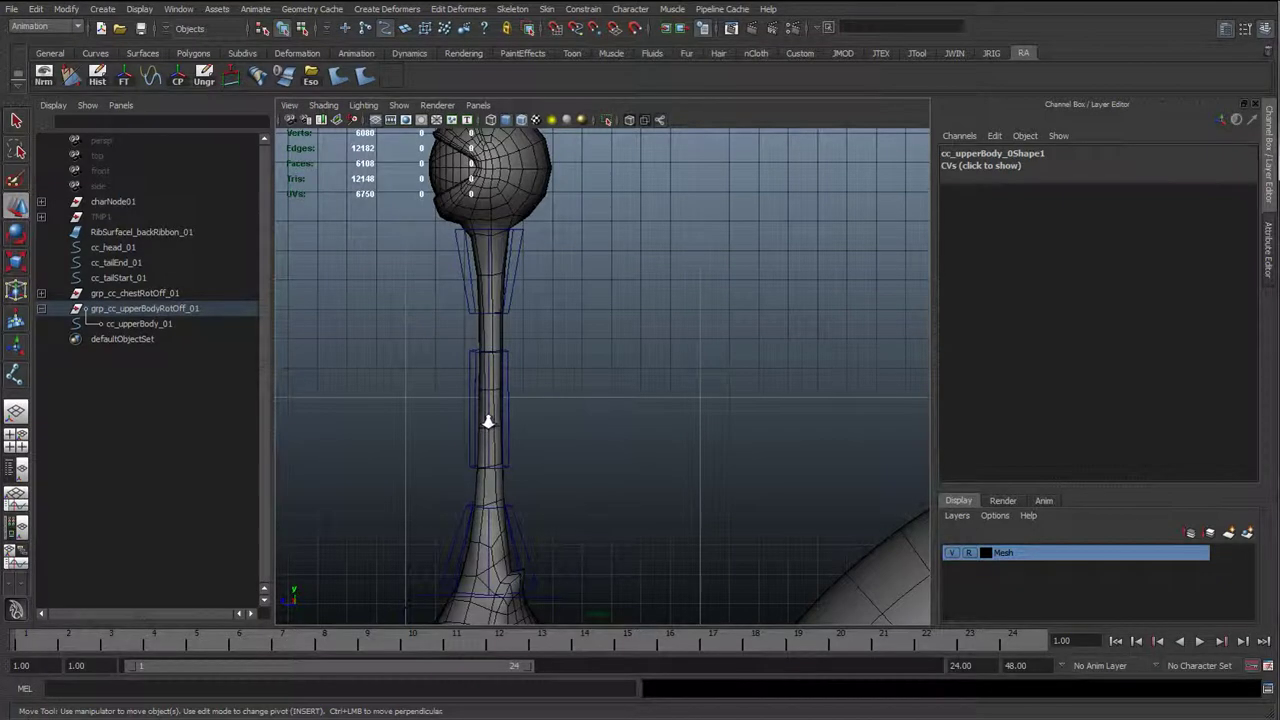
{"action": "right_click_drag", "start_coordinate": [488, 421], "coordinate": [547, 517], "text": "alt"}
{"action": "mouse_move", "coordinate": [547, 517]}
{"action": "middle_mouse_down", "text": "alt"}
{"action": "mouse_move", "coordinate": [537, 300]}
{"action": "mouse_move", "coordinate": [551, 243]}
{"action": "mouse_move", "coordinate": [571, 512]}
{"action": "middle_mouse_up", "text": "alt"}
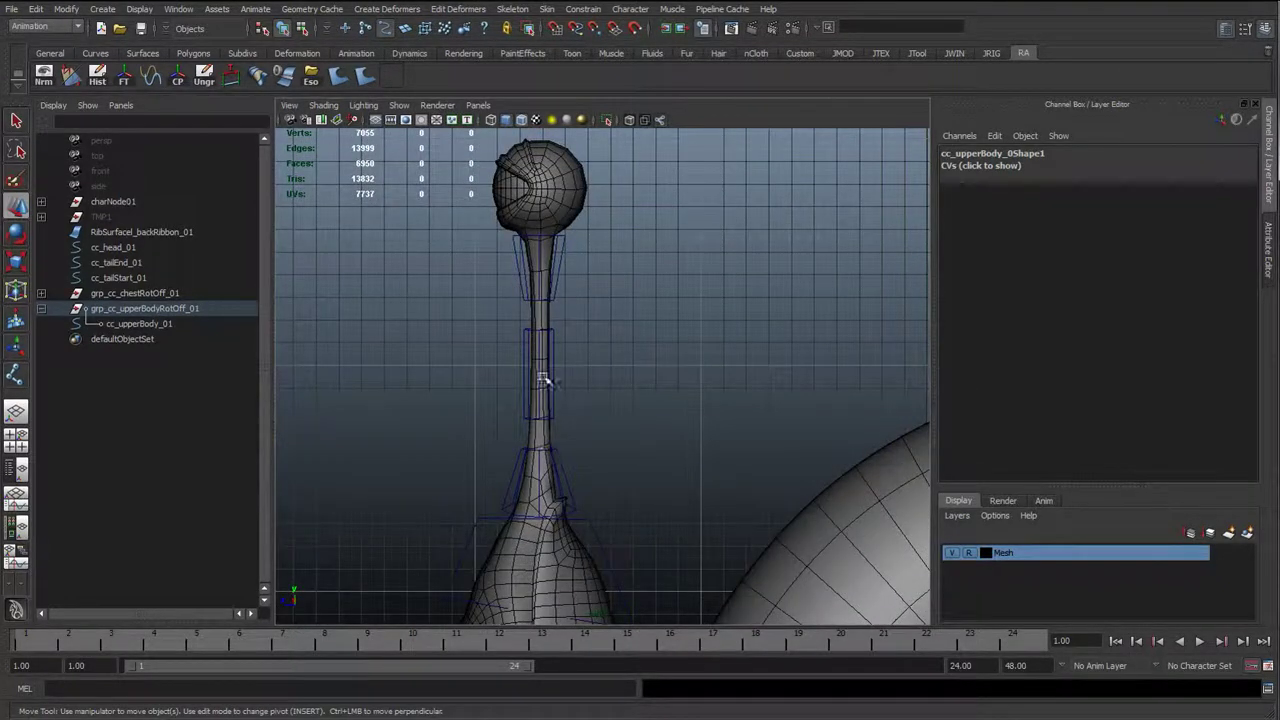
{"action": "scroll", "coordinate": [600, 514], "scroll_direction": "up", "scroll_amount": 6}
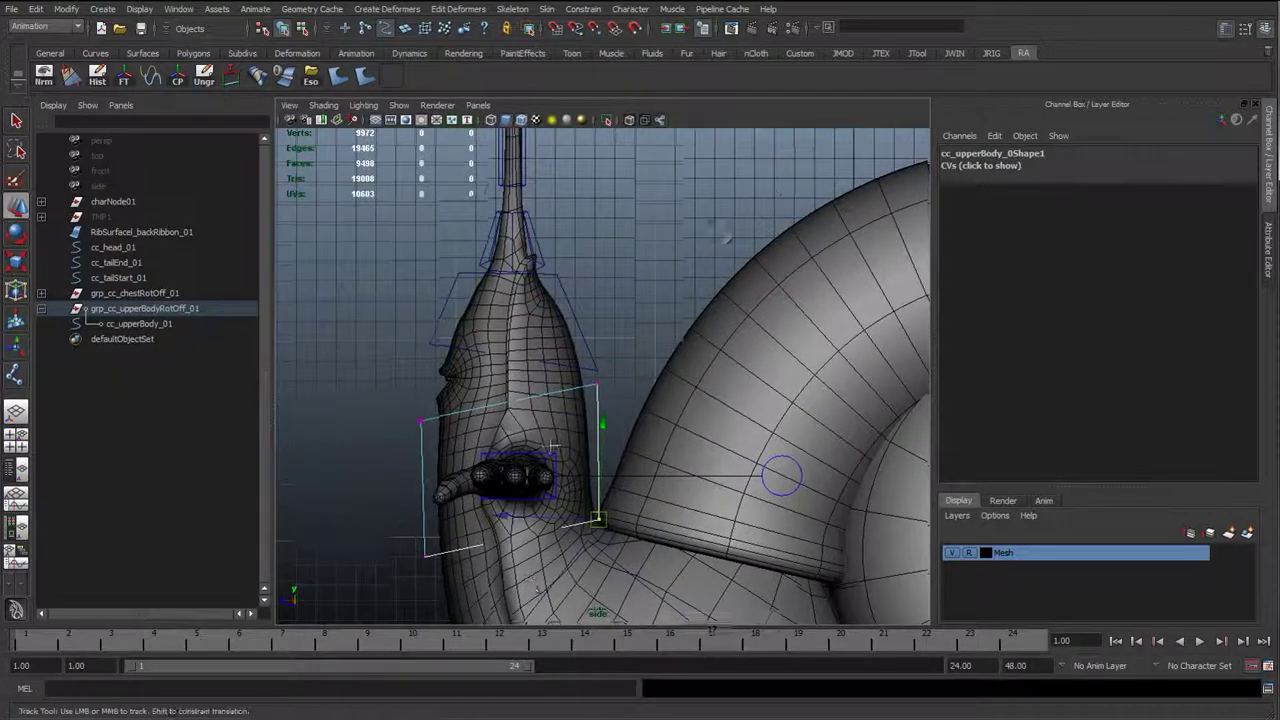
Display the chest box's control vertices and move its foremost corner CVs to just in front of the snail's body
{"action": "middle_click_drag", "start_coordinate": [539, 468], "coordinate": [505, 364], "text": "alt"}
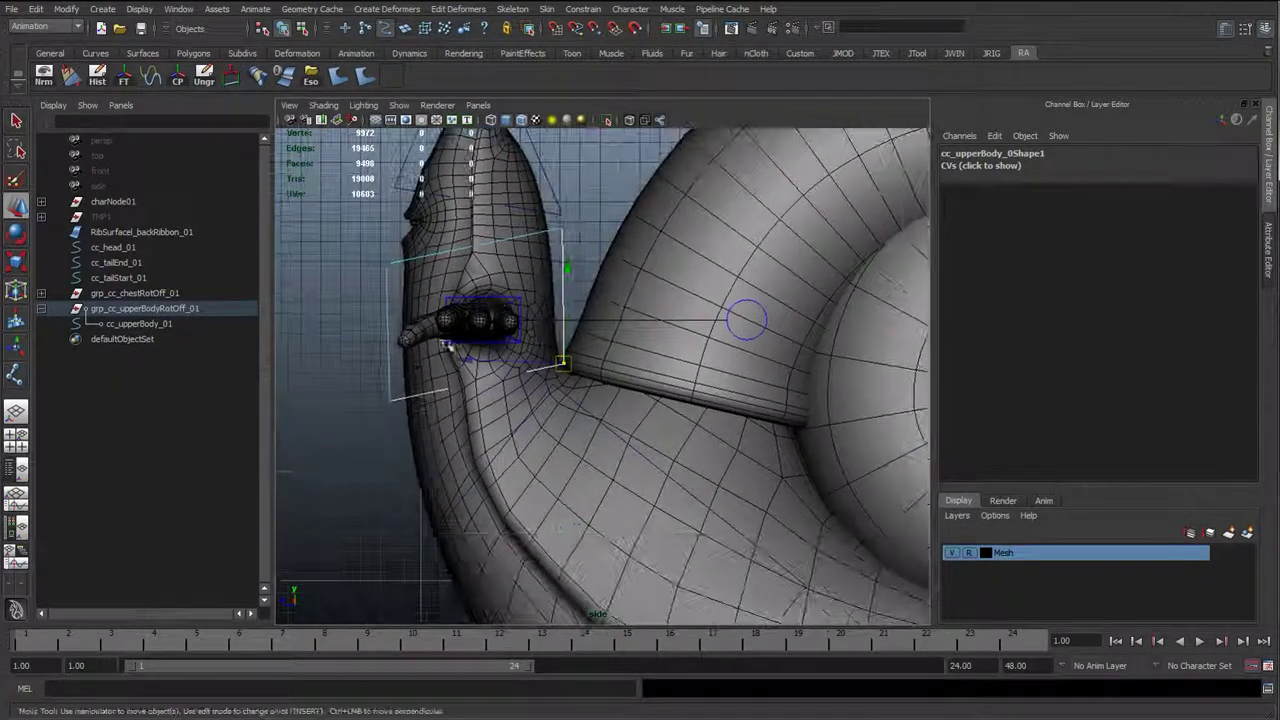
{"action": "scroll", "coordinate": [571, 514], "scroll_direction": "down", "scroll_amount": 2}
{"action": "middle_click_drag", "start_coordinate": [514, 556], "coordinate": [394, 356], "text": "alt"}
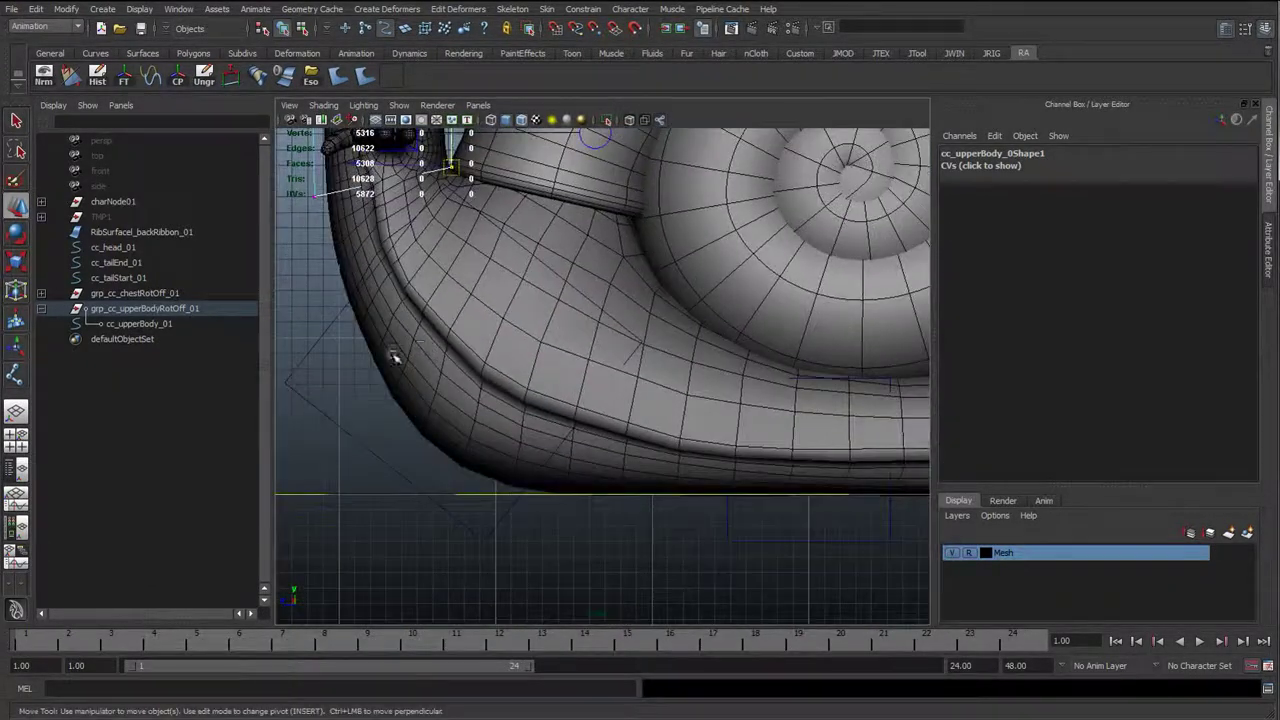
{"action": "left_click_drag", "start_coordinate": [337, 388], "coordinate": [342, 393]}
{"action": "middle_click_drag", "start_coordinate": [433, 194], "coordinate": [531, 286], "text": "alt"}
{"action": "key", "text": "F9"}
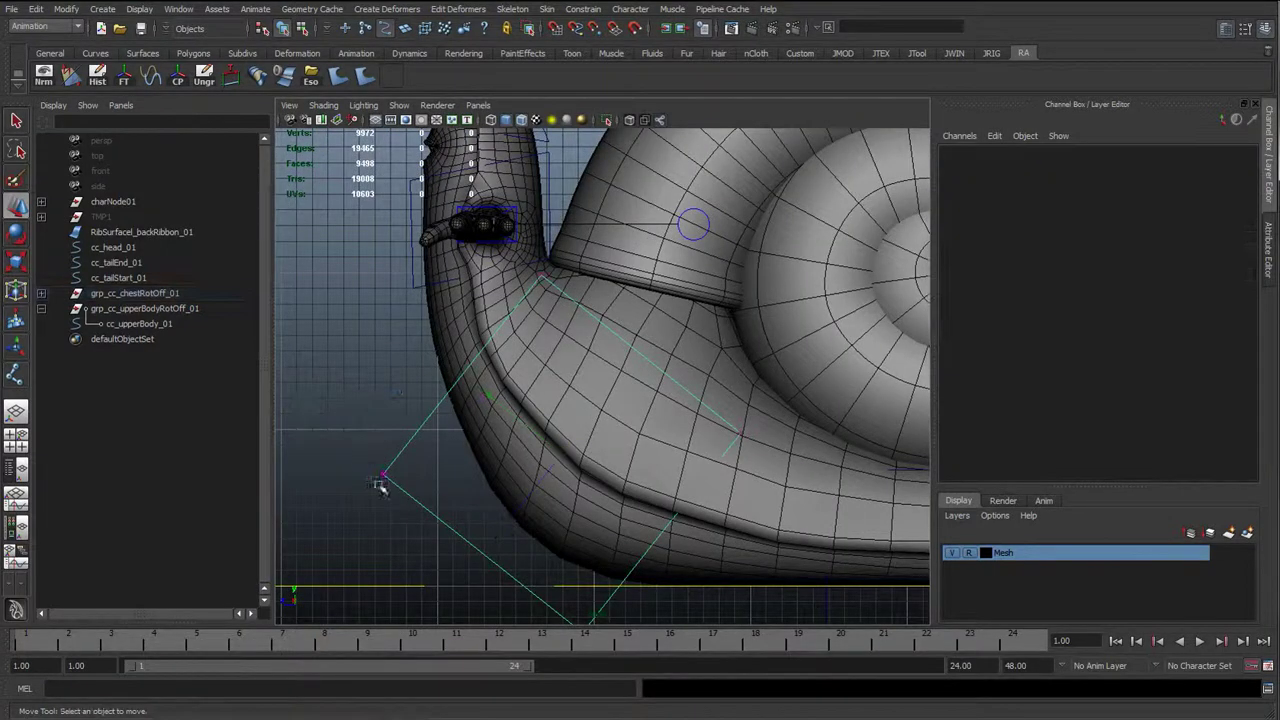
{"action": "left_click_drag", "start_coordinate": [372, 484], "coordinate": [398, 441]}
{"action": "middle_click_drag", "start_coordinate": [447, 450], "coordinate": [510, 405]}
{"action": "middle_click_drag", "start_coordinate": [543, 494], "coordinate": [456, 425], "text": "alt"}
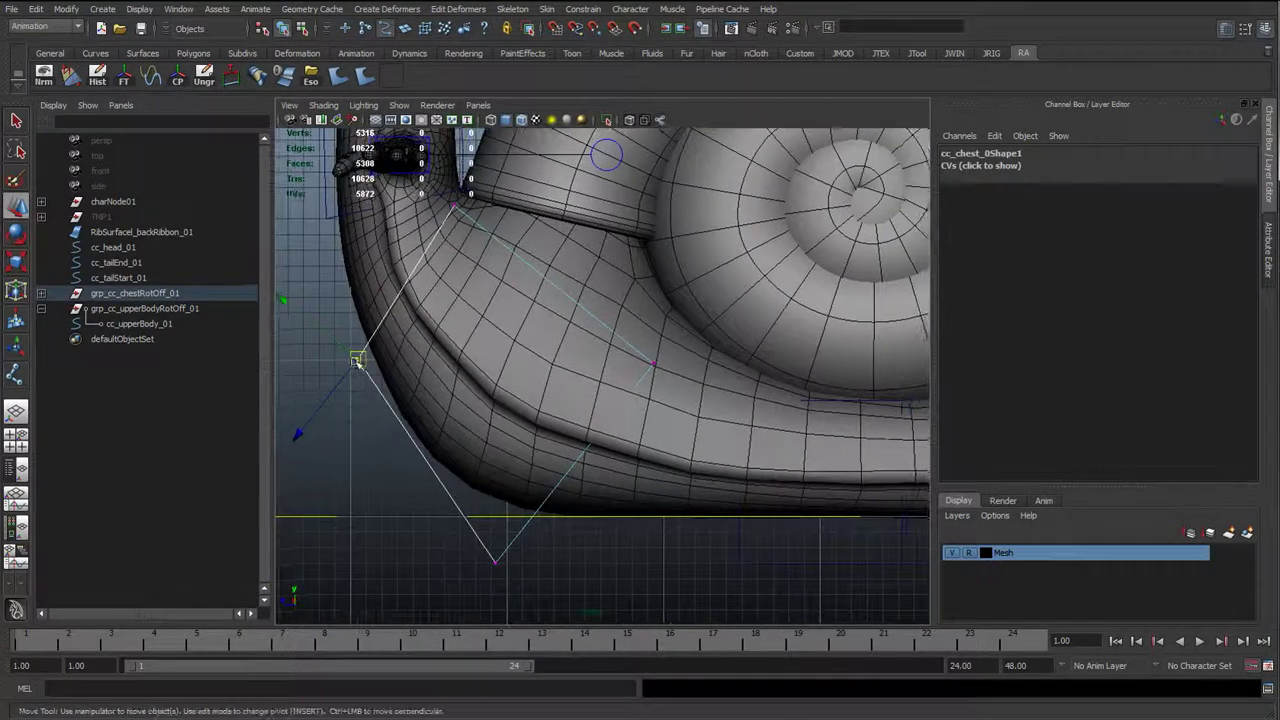
{"action": "middle_click_drag", "start_coordinate": [379, 424], "coordinate": [370, 419]}
Raise the chest box's lowest CVs to the ground line, extend its rear CVs up toward the shell, and nudge its top CVs
{"action": "left_click", "coordinate": [496, 562]}
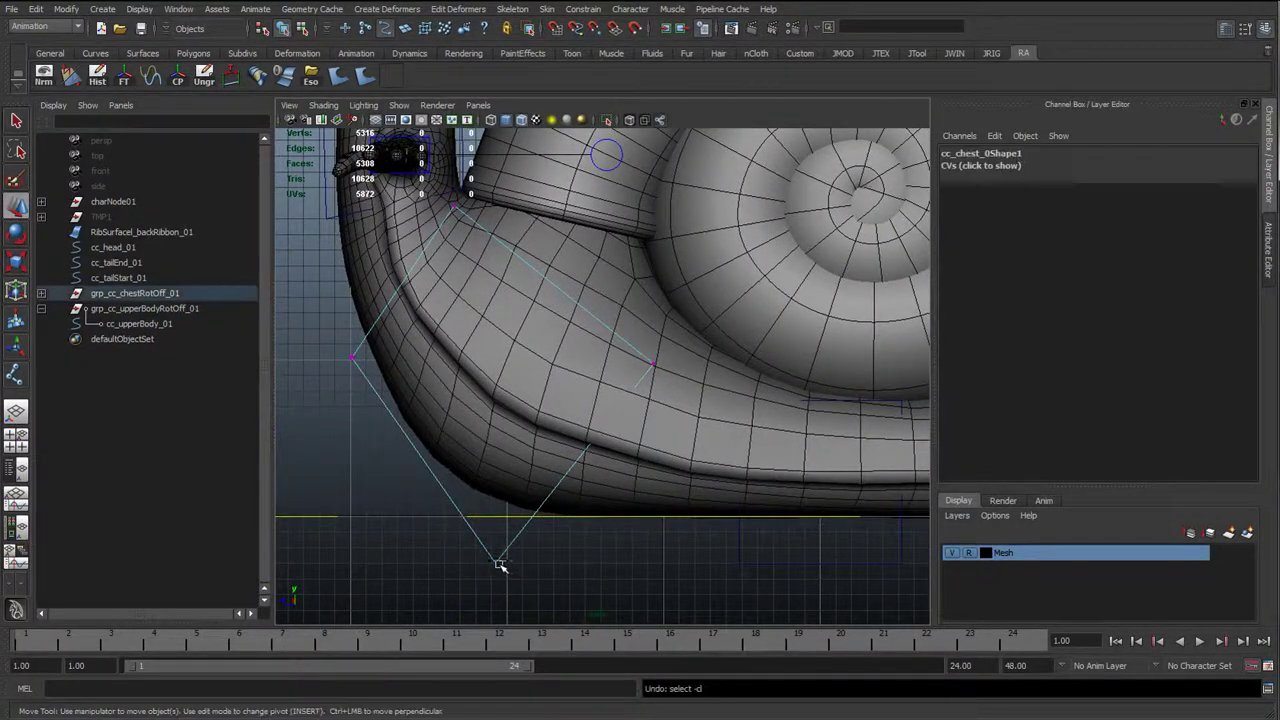
{"action": "middle_click_drag", "start_coordinate": [497, 563], "coordinate": [509, 516]}
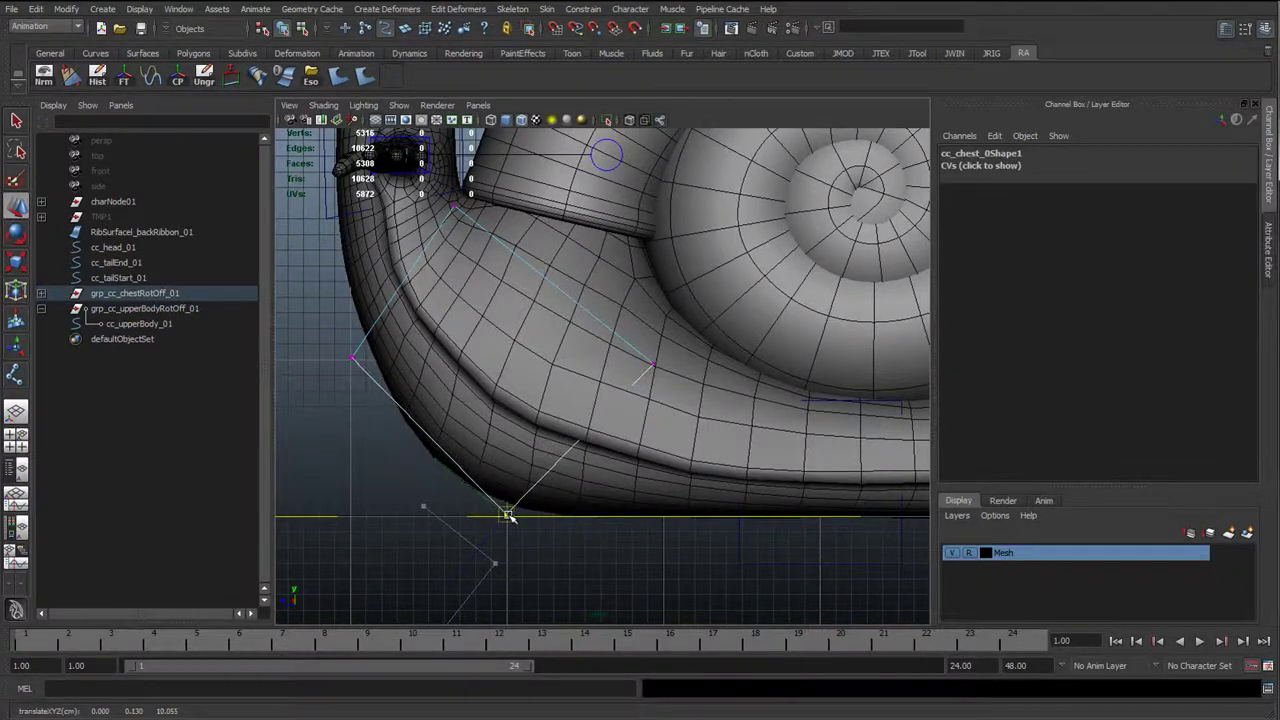
{"action": "middle_click_drag", "start_coordinate": [563, 436], "coordinate": [526, 493], "text": "alt"}
{"action": "left_click", "coordinate": [619, 419]}
{"action": "middle_click_drag", "start_coordinate": [619, 420], "coordinate": [712, 339]}
{"action": "left_click", "coordinate": [420, 263]}
{"action": "middle_click_drag", "start_coordinate": [425, 264], "coordinate": [440, 251]}
Display the cc_tailStart_01 box's control vertices and raise its lower front and rear CVs to the ground line
{"action": "middle_click_drag", "start_coordinate": [800, 465], "coordinate": [466, 446], "text": "alt"}
{"action": "scroll", "coordinate": [466, 446], "scroll_direction": "down", "scroll_amount": 2}
{"action": "left_click_drag", "start_coordinate": [525, 567], "coordinate": [440, 530]}
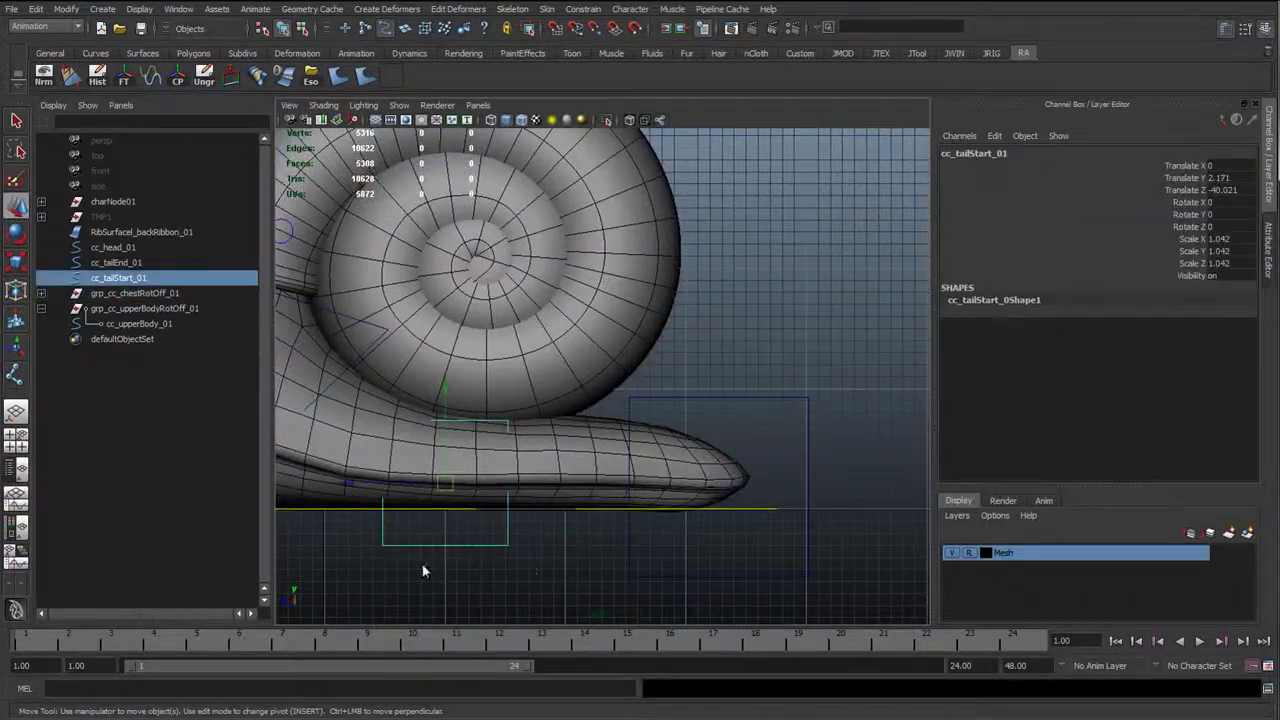
{"action": "right_click_drag", "start_coordinate": [423, 566], "coordinate": [374, 545]}
{"action": "middle_click_drag", "start_coordinate": [374, 507], "coordinate": [620, 491], "text": "alt"}
{"action": "left_click", "coordinate": [628, 531]}
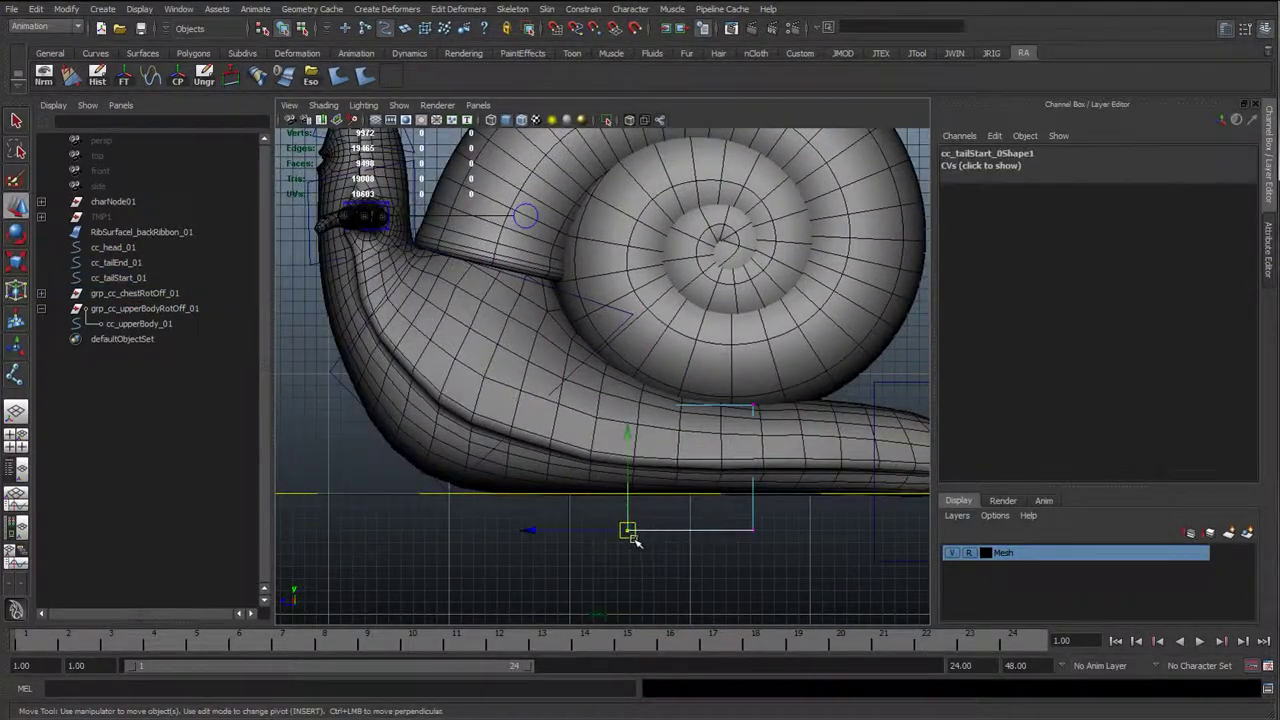
{"action": "scroll", "coordinate": [634, 540], "scroll_direction": "up", "scroll_amount": 2}
{"action": "scroll", "coordinate": [638, 550], "scroll_direction": "up", "scroll_amount": 1}
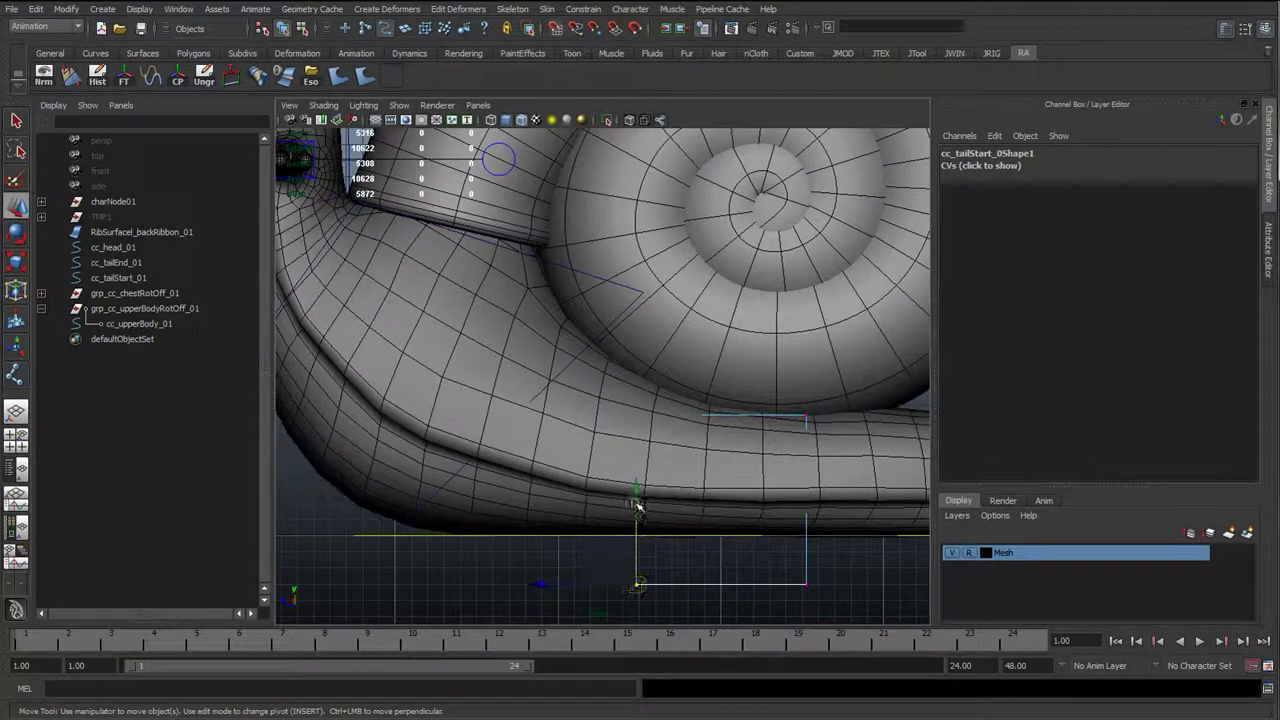
{"action": "left_click_drag", "start_coordinate": [638, 508], "coordinate": [637, 458]}
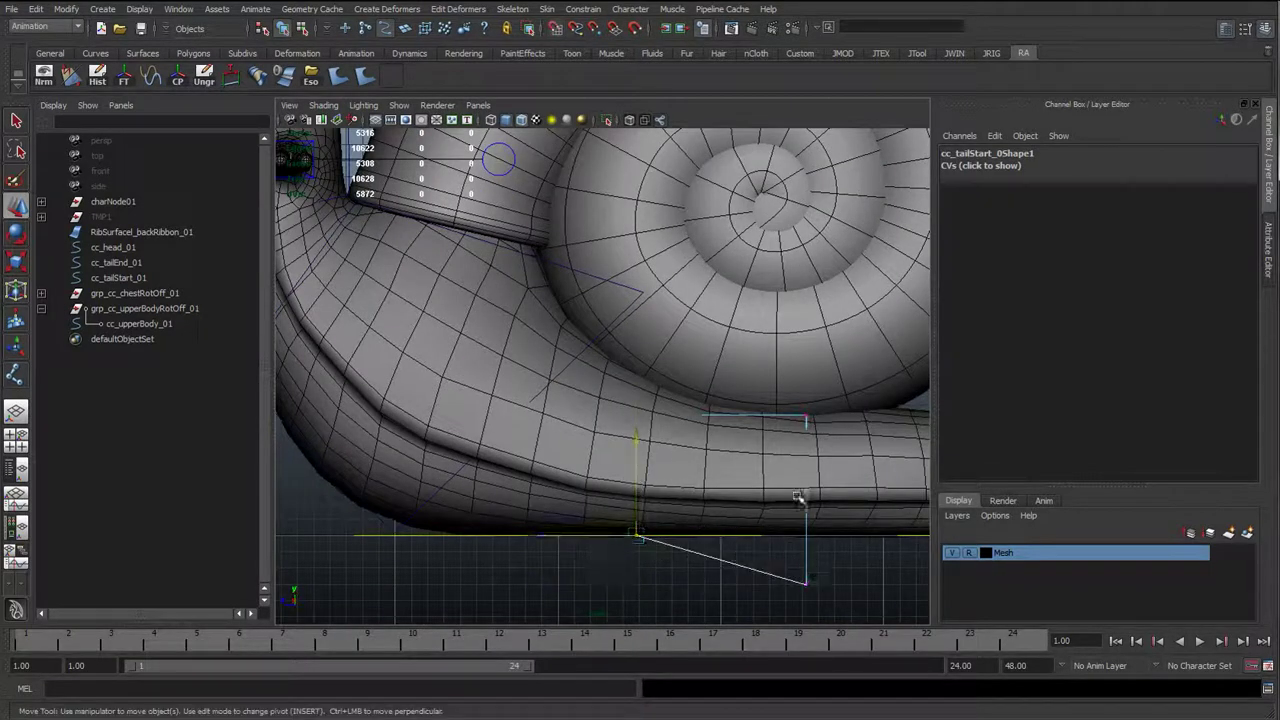
{"action": "left_click_drag", "start_coordinate": [804, 492], "coordinate": [810, 529]}
Raise the cc_tailStart_01 box's upper rear and upper front CVs onto the lower part of the shell
{"action": "left_click_drag", "start_coordinate": [775, 393], "coordinate": [842, 424]}
{"action": "middle_click_drag", "start_coordinate": [774, 431], "coordinate": [631, 469], "text": "alt"}
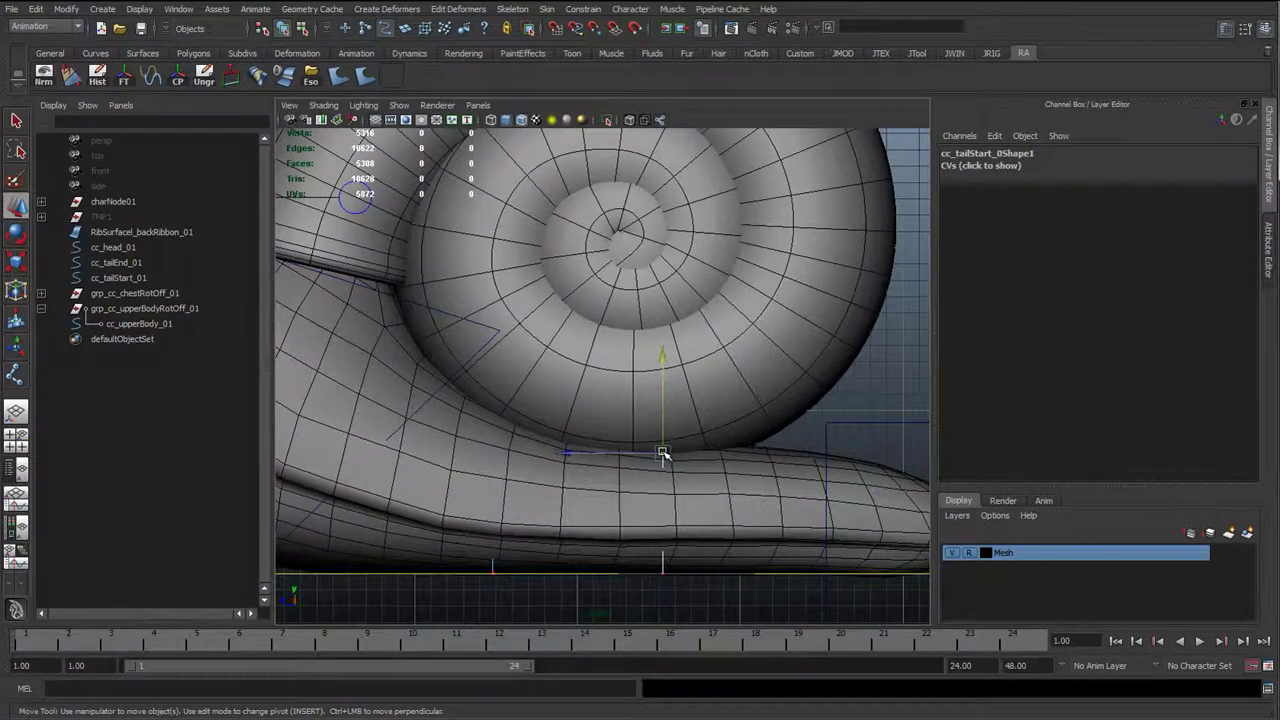
{"action": "left_click_drag", "start_coordinate": [663, 454], "coordinate": [685, 423]}
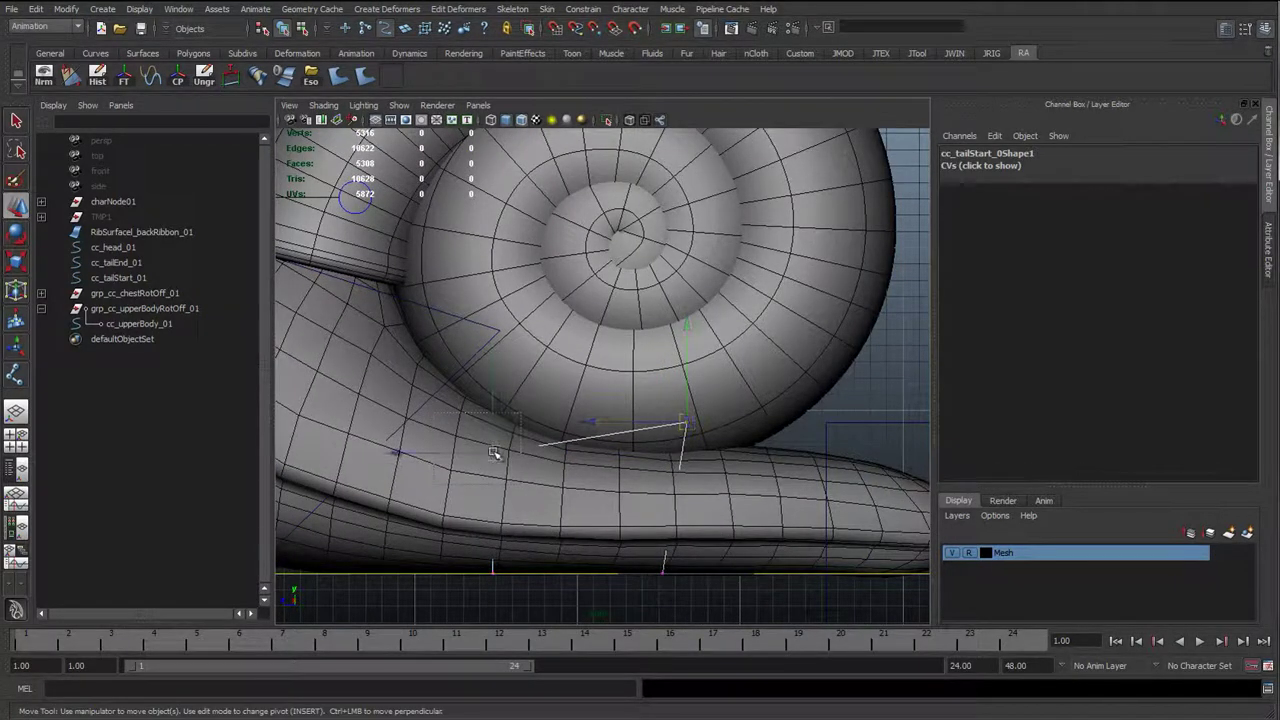
{"action": "left_click_drag", "start_coordinate": [493, 452], "coordinate": [500, 350]}
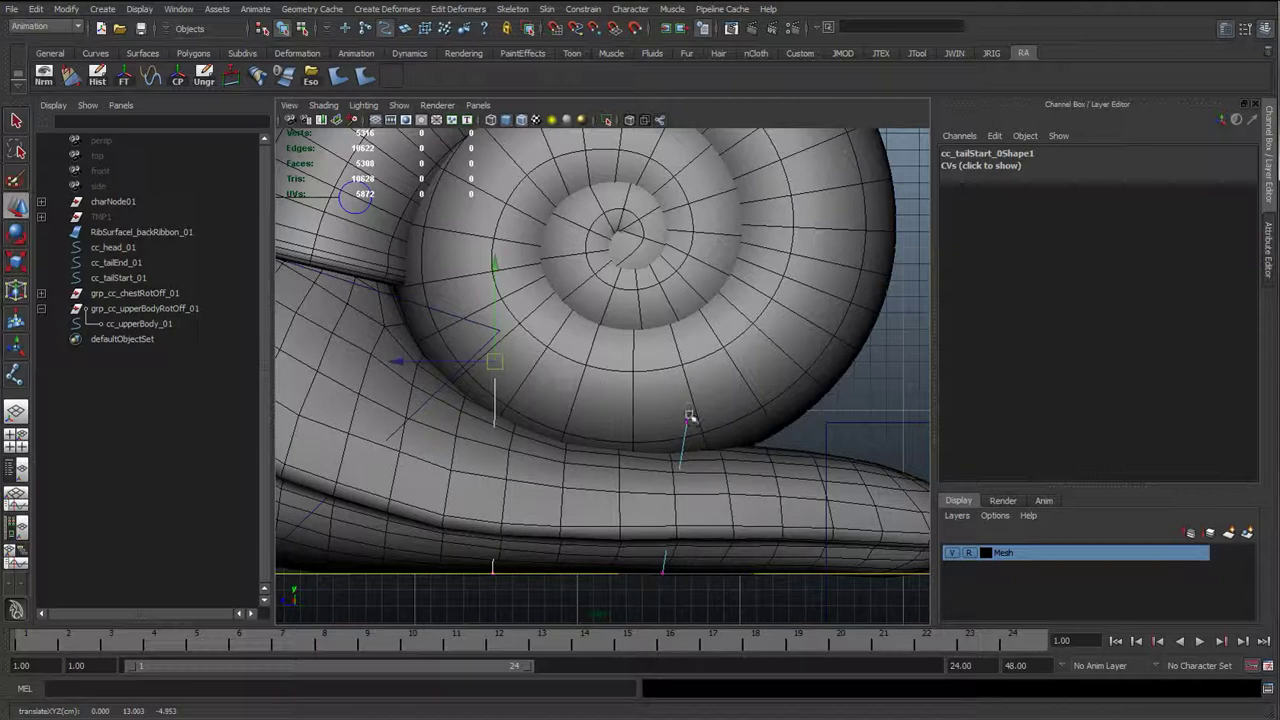
Display the cc_tailEnd_01 box's control vertices and raise its lower front and rear CVs to the ground line
{"action": "middle_click_drag", "start_coordinate": [905, 464], "coordinate": [650, 382], "text": "alt"}
{"action": "left_click", "coordinate": [661, 340]}
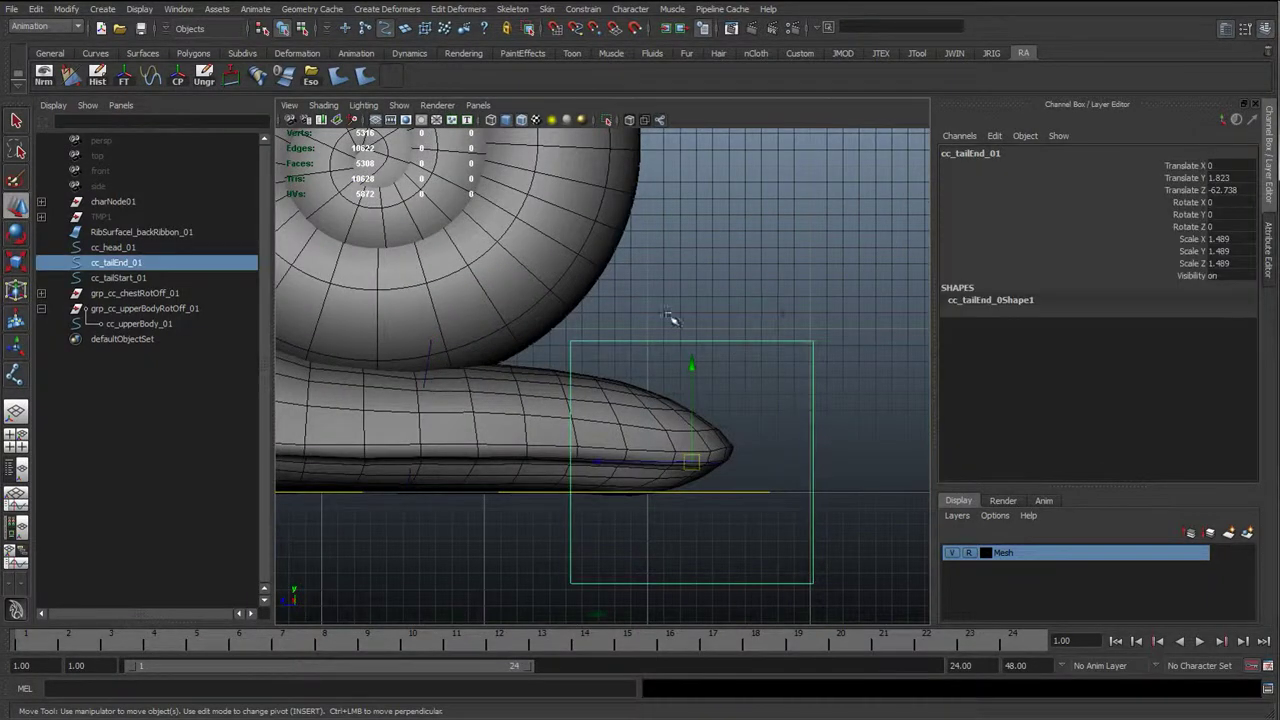
{"action": "right_click_drag", "start_coordinate": [668, 318], "coordinate": [590, 330]}
{"action": "left_click", "coordinate": [576, 580]}
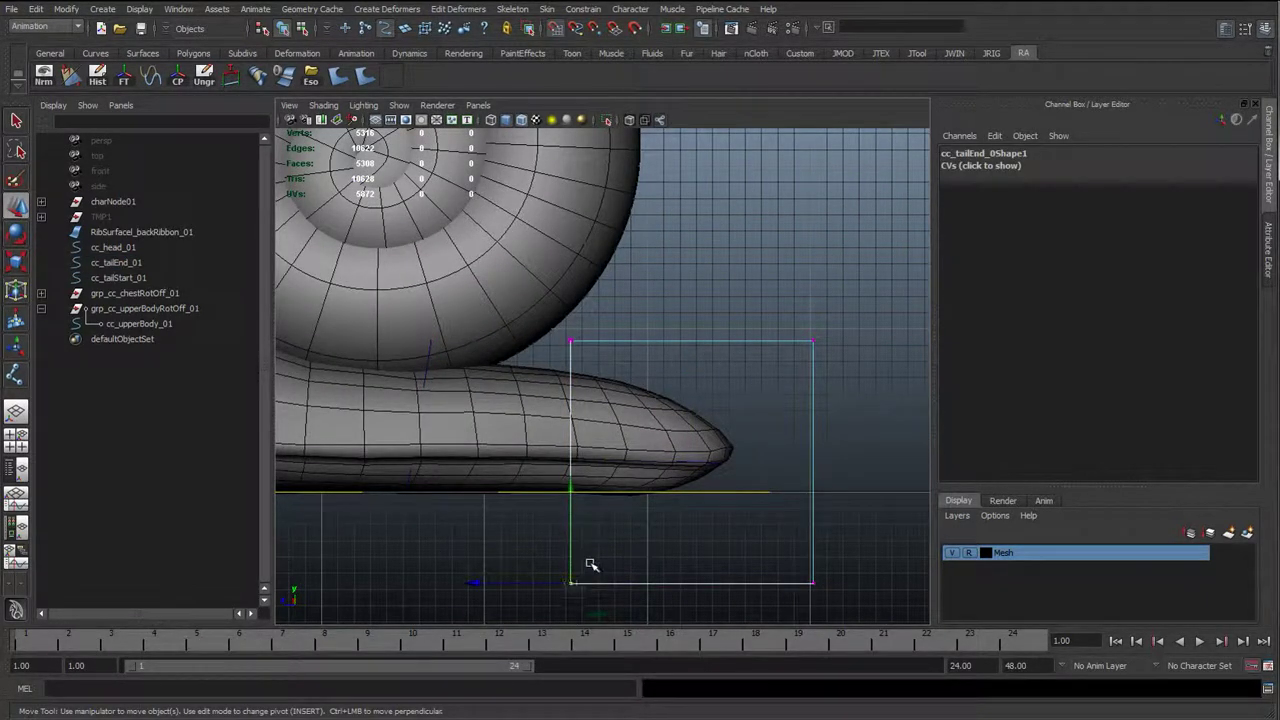
{"action": "left_click_drag", "start_coordinate": [572, 500], "coordinate": [572, 474]}
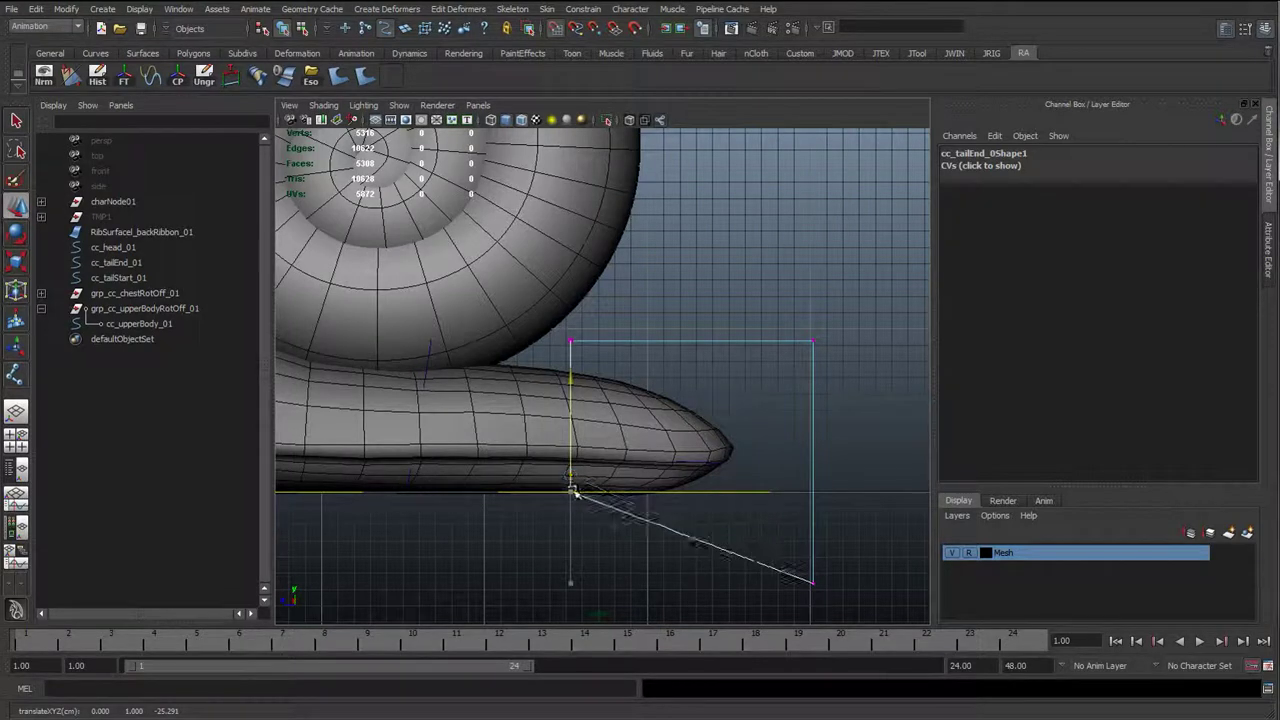
{"action": "left_click", "coordinate": [812, 582]}
{"action": "left_click_drag", "start_coordinate": [812, 582], "coordinate": [814, 491]}
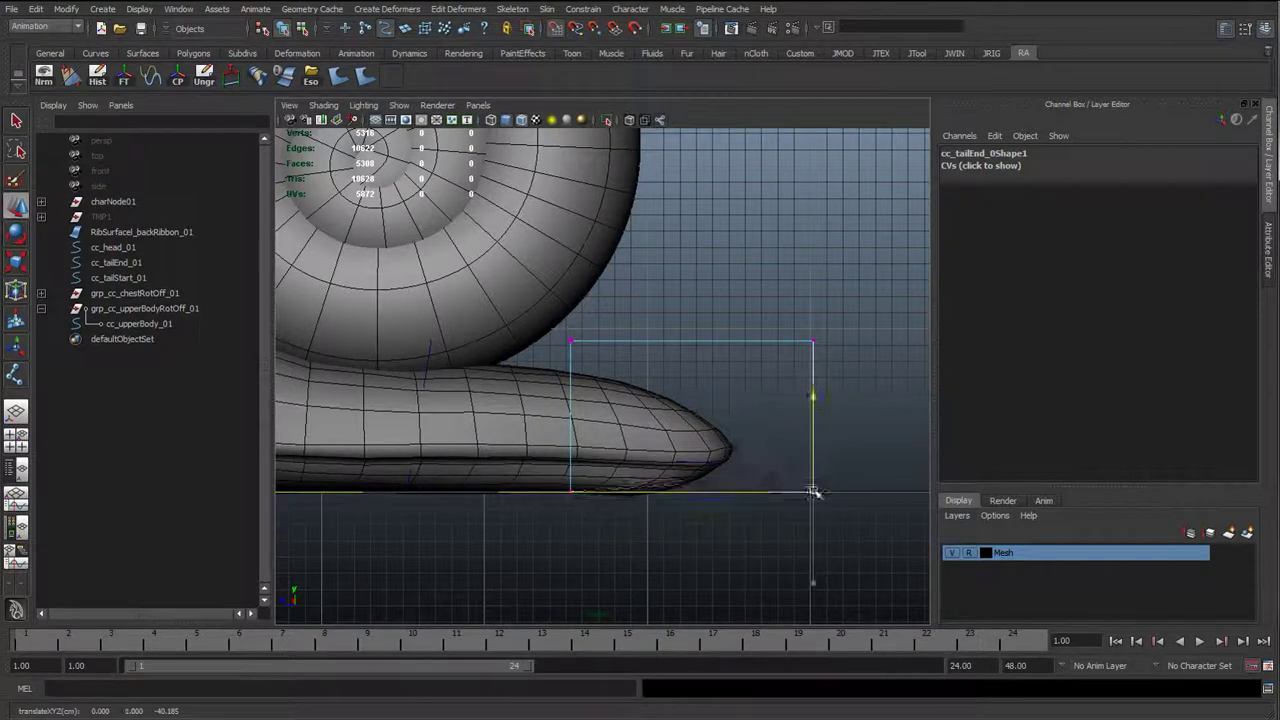
Pull the cc_tailEnd_01 box's rear CVs in toward the tail tip and nudge its upper front CVs toward the body
{"action": "key", "text": "space"}
{"action": "left_click", "coordinate": [814, 343]}
{"action": "left_click_drag", "start_coordinate": [814, 345], "coordinate": [729, 384]}
{"action": "left_click", "coordinate": [812, 490]}
{"action": "left_click_drag", "start_coordinate": [731, 493], "coordinate": [678, 496]}
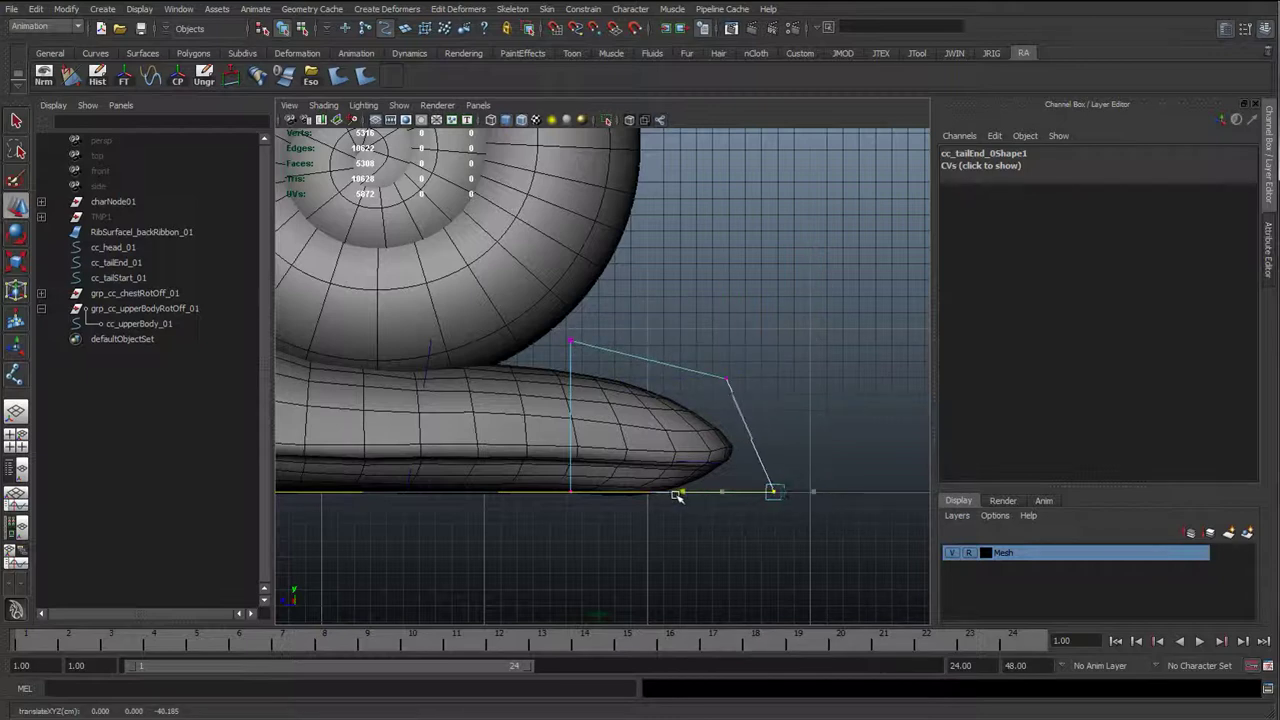
{"action": "left_click", "coordinate": [571, 341]}
{"action": "left_click_drag", "start_coordinate": [571, 341], "coordinate": [596, 330]}
{"action": "key", "text": "space"}
In the perspective view, display the cc_chest_01 box's CVs and narrow its foremost pair in width
{"action": "left_click_drag", "start_coordinate": [666, 497], "coordinate": [726, 460], "text": "alt"}
{"action": "right_click_drag", "start_coordinate": [726, 460], "coordinate": [666, 497], "text": "alt"}
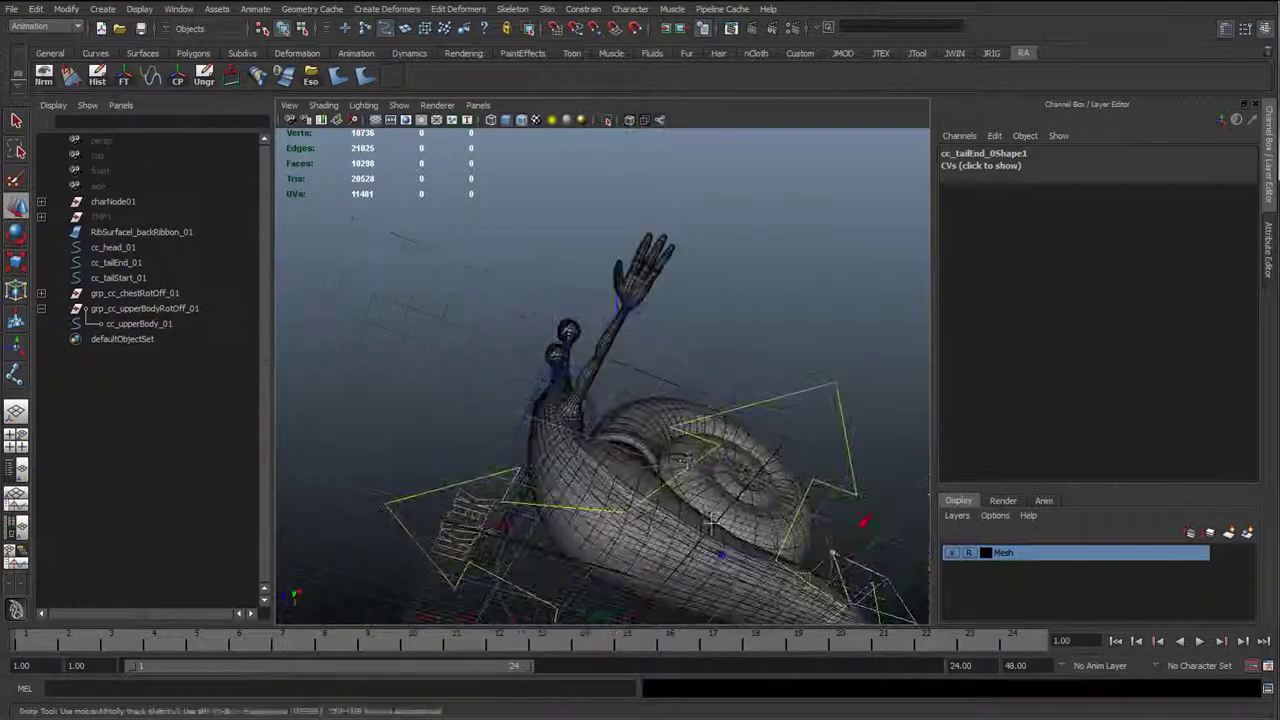
{"action": "middle_click_drag", "start_coordinate": [666, 497], "coordinate": [666, 453], "text": "alt"}
{"action": "left_click_drag", "start_coordinate": [665, 452], "coordinate": [660, 523], "text": "alt"}
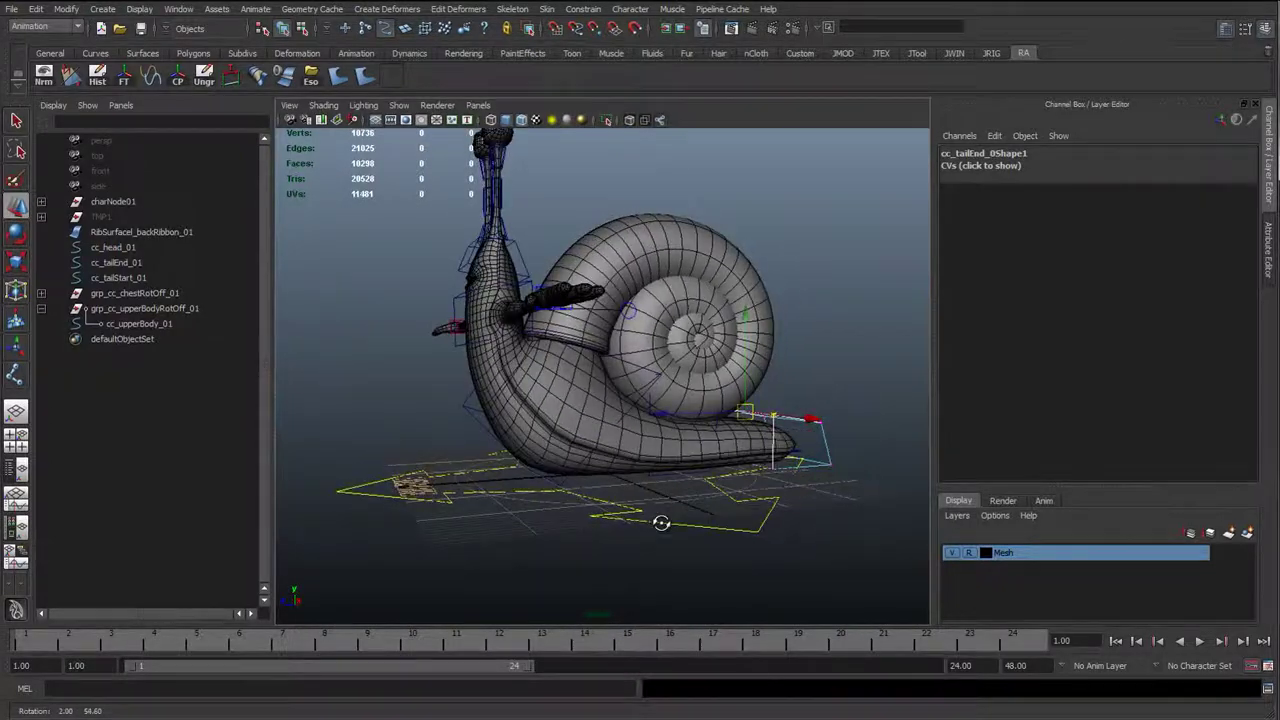
{"action": "left_click", "coordinate": [470, 405]}
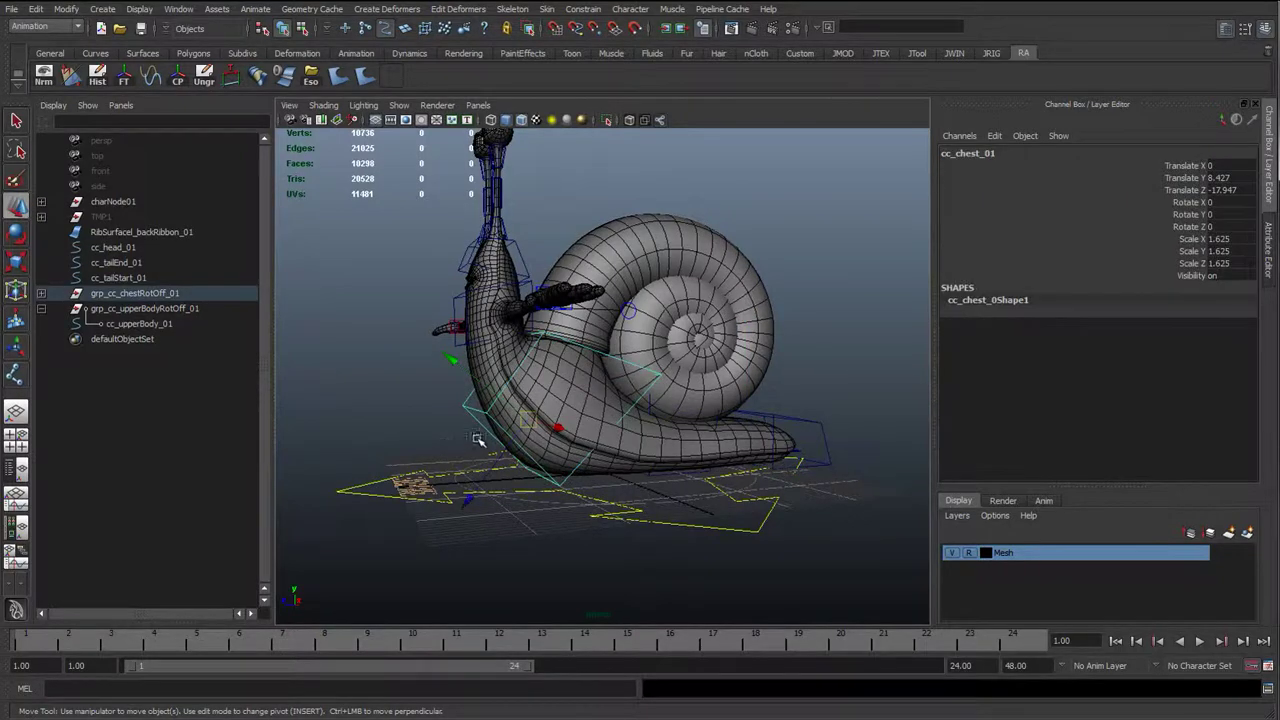
{"action": "left_click_drag", "start_coordinate": [478, 440], "coordinate": [441, 447], "text": "alt"}
{"action": "left_click", "coordinate": [397, 449]}
{"action": "key", "text": "e"}
{"action": "key", "text": "r"}
{"action": "right_click_drag", "start_coordinate": [437, 474], "coordinate": [506, 486], "text": "alt"}
{"action": "left_click_drag", "start_coordinate": [506, 486], "coordinate": [542, 493], "text": "alt"}
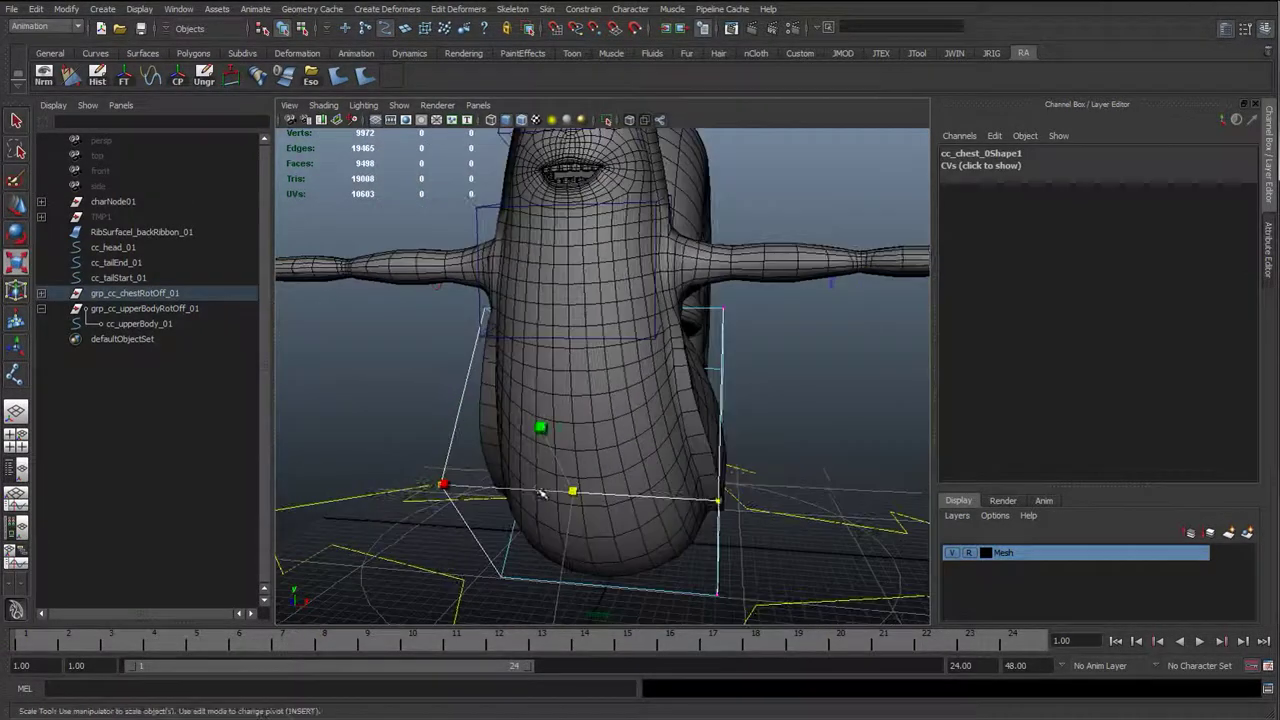
{"action": "left_click_drag", "start_coordinate": [446, 484], "coordinate": [470, 488]}
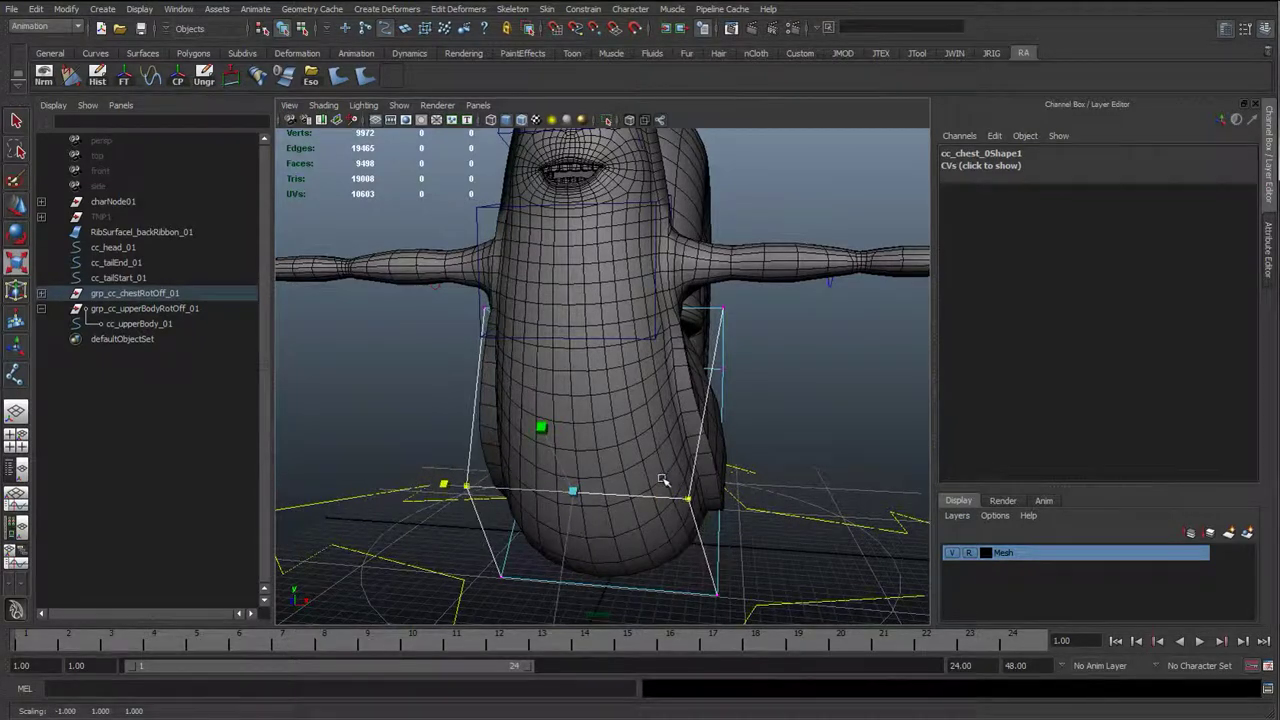
Shift the chest box's rear CVs slightly up against the shell and adjust the width of its rear and lower CVs
{"action": "left_click_drag", "start_coordinate": [662, 481], "coordinate": [663, 340], "text": "alt"}
{"action": "left_click", "coordinate": [610, 296]}
{"action": "key", "text": "w"}
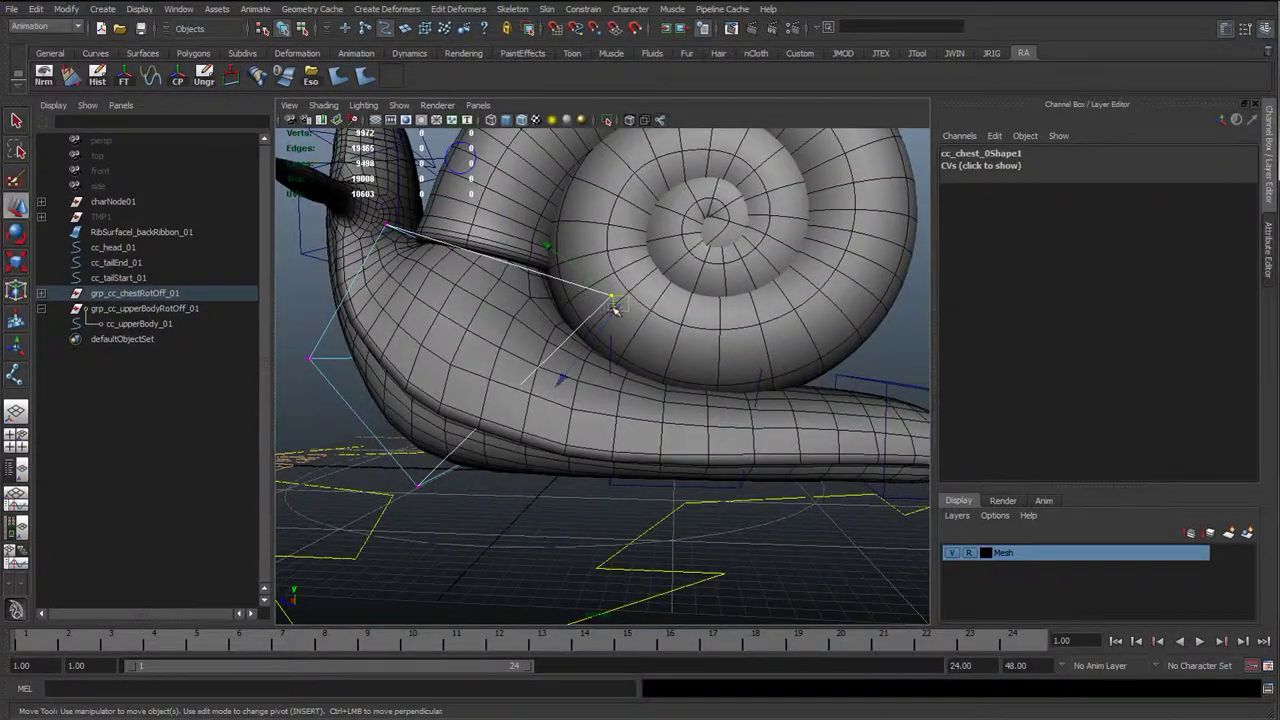
{"action": "left_click_drag", "start_coordinate": [612, 305], "coordinate": [640, 302], "text": "alt"}
{"action": "left_click_drag", "start_coordinate": [548, 249], "coordinate": [535, 239]}
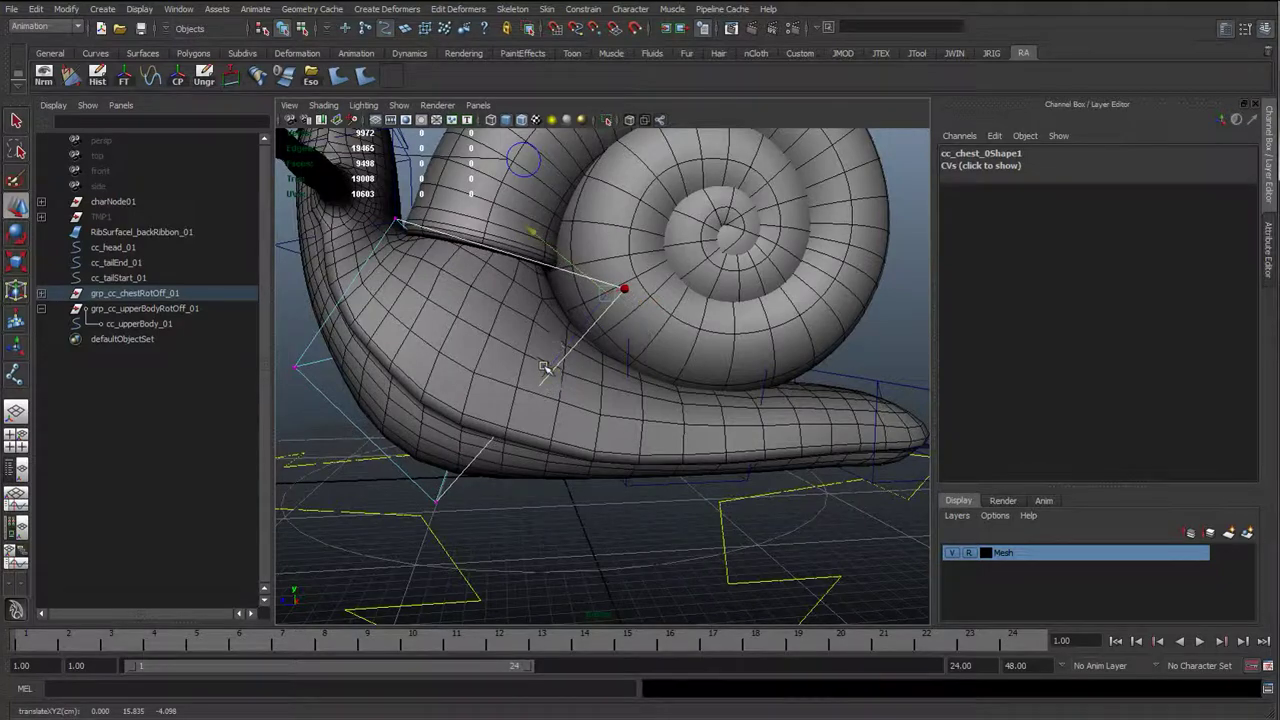
{"action": "key", "text": "r"}
{"action": "left_click_drag", "start_coordinate": [640, 330], "coordinate": [743, 329], "text": "alt"}
{"action": "middle_click_drag", "start_coordinate": [743, 329], "coordinate": [732, 330], "text": "shift"}
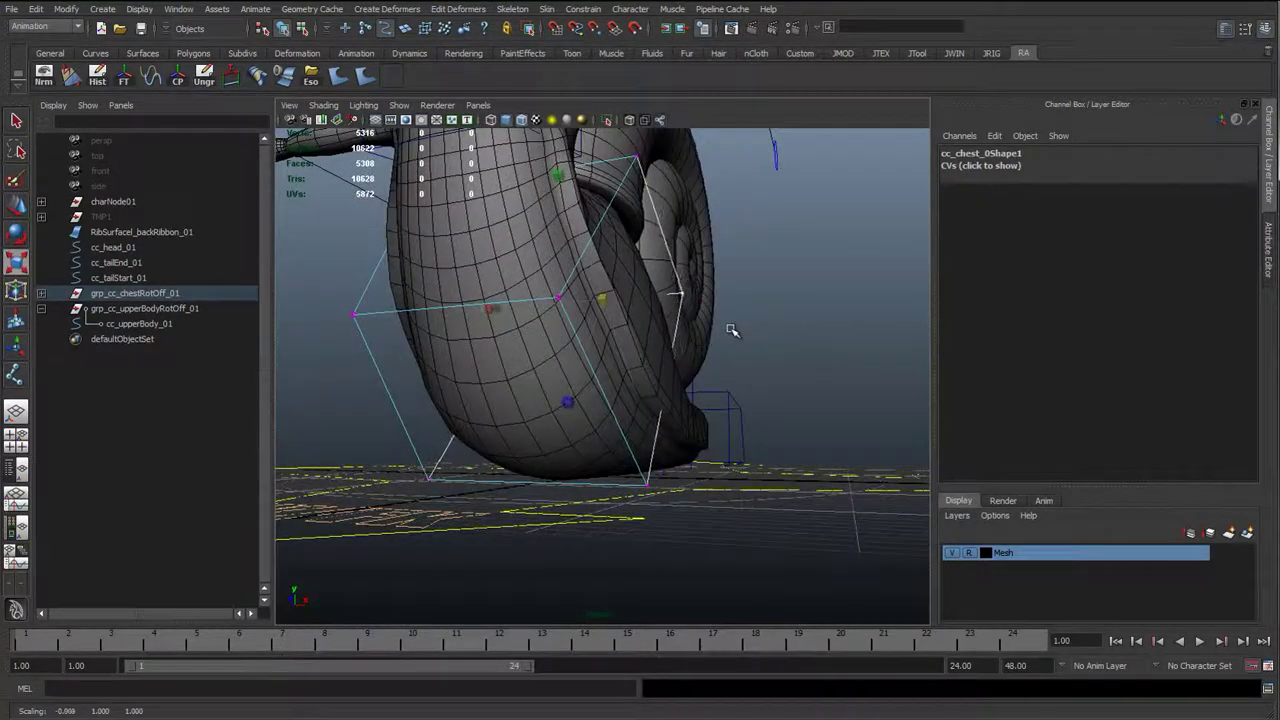
{"action": "left_click_drag", "start_coordinate": [449, 443], "coordinate": [566, 568], "text": "alt"}
{"action": "middle_click_drag", "start_coordinate": [597, 557], "coordinate": [631, 569], "text": "shift"}
Display the cc_head_01 box's CVs and scale its top and lower CV pairs in width to fit the head
{"action": "middle_click_drag", "start_coordinate": [410, 175], "coordinate": [528, 333], "text": "alt"}
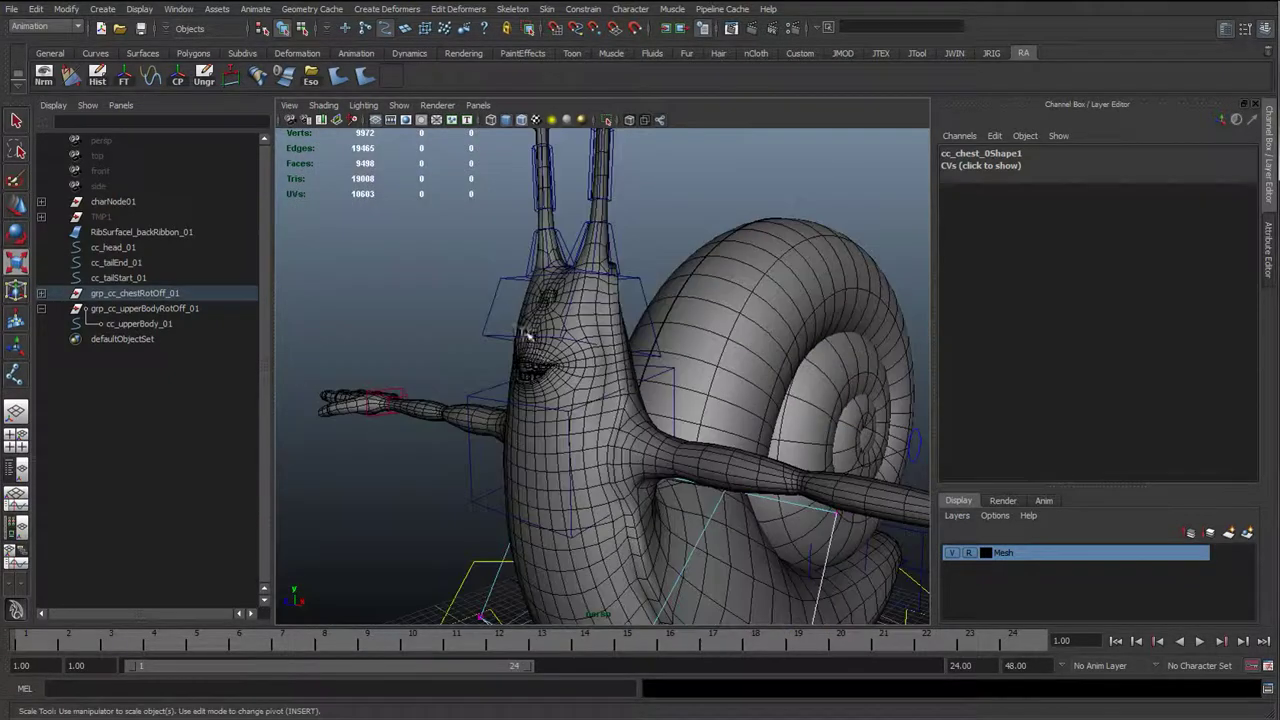
{"action": "left_click", "coordinate": [493, 293]}
{"action": "right_click_drag", "start_coordinate": [465, 249], "coordinate": [443, 262]}
{"action": "left_click_drag", "start_coordinate": [443, 262], "coordinate": [382, 282], "text": "alt"}
{"action": "left_click_drag", "start_coordinate": [382, 282], "coordinate": [489, 389]}
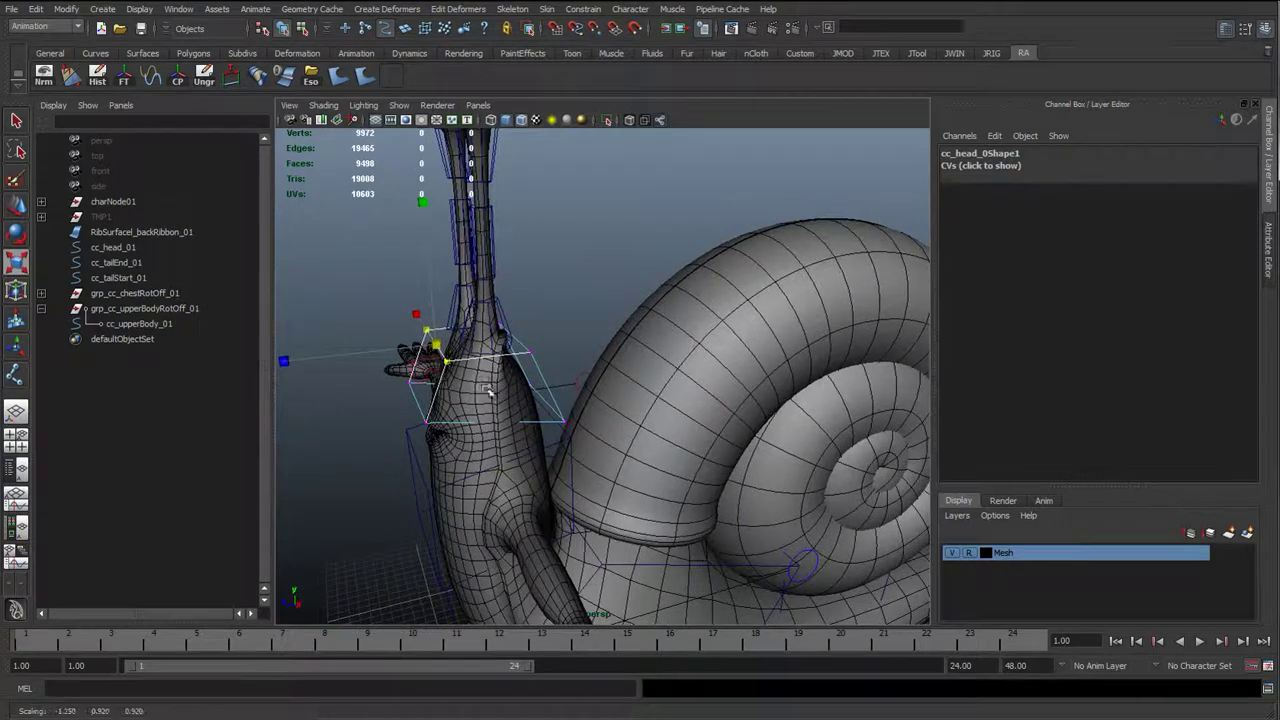
{"action": "middle_click_drag", "start_coordinate": [489, 389], "coordinate": [474, 390], "text": "shift"}
{"action": "left_click_drag", "start_coordinate": [480, 393], "coordinate": [552, 397], "text": "alt"}
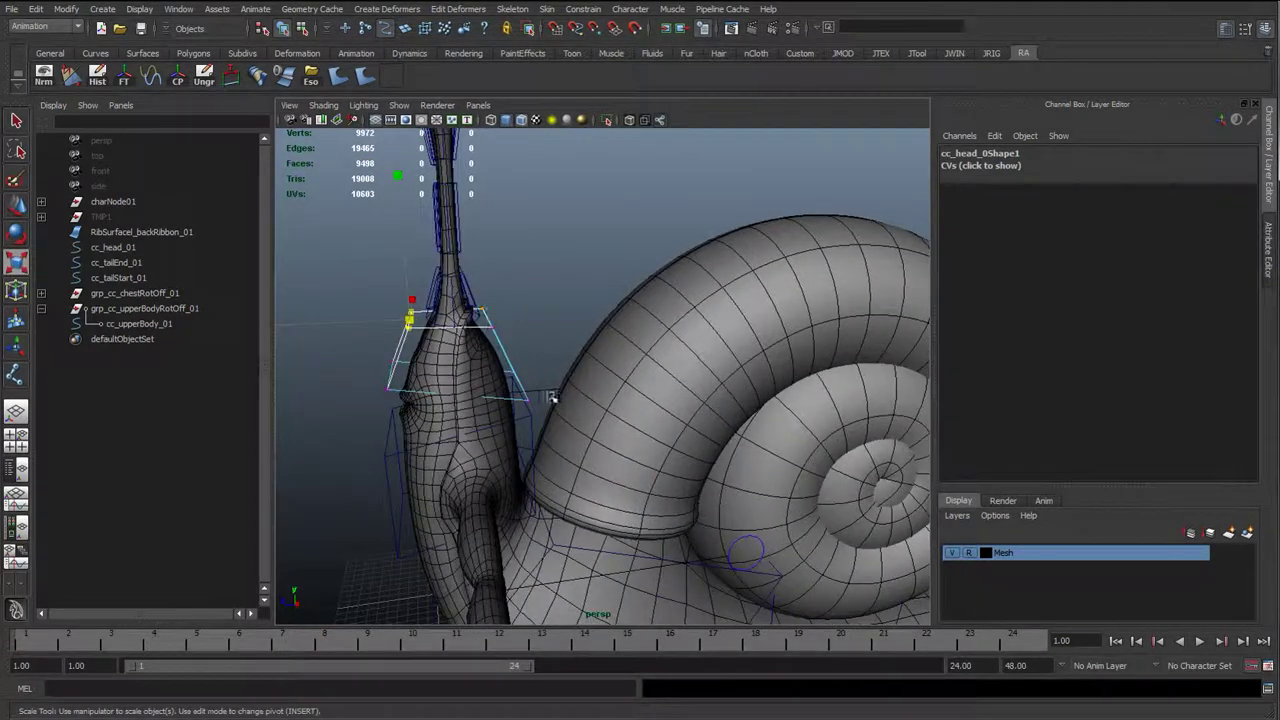
{"action": "left_click_drag", "start_coordinate": [470, 296], "coordinate": [548, 330]}
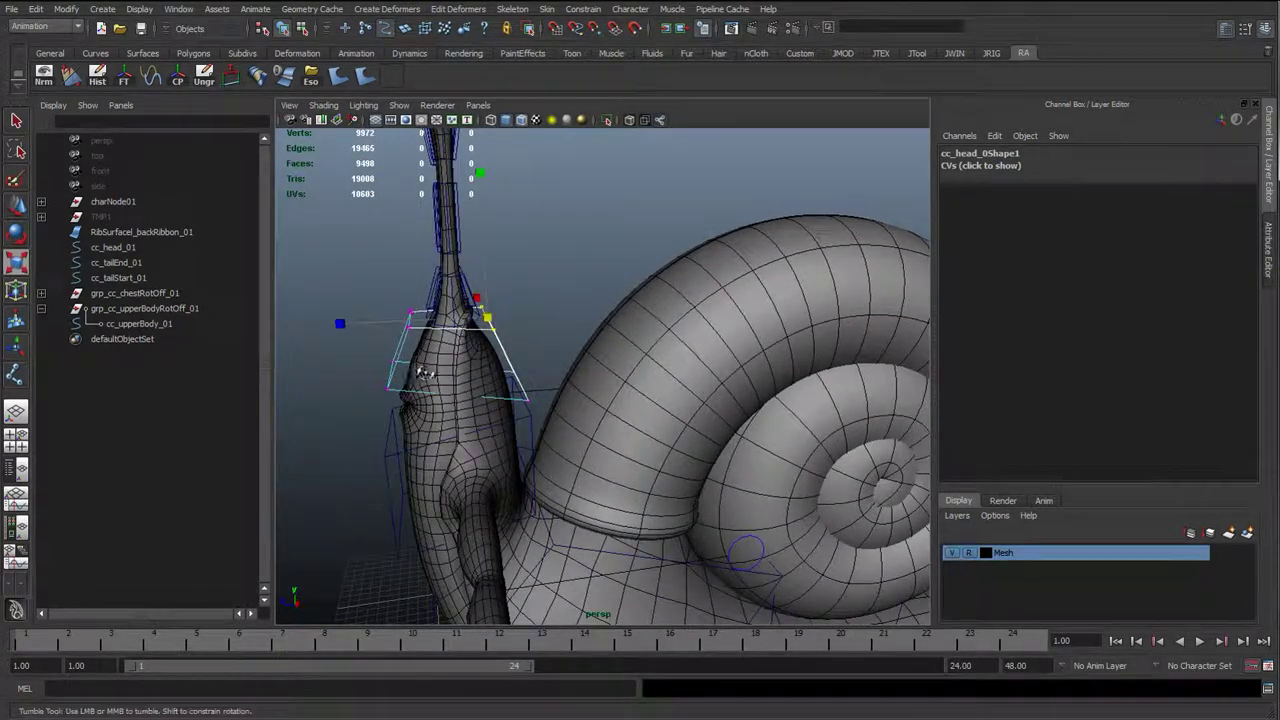
{"action": "left_click_drag", "start_coordinate": [423, 369], "coordinate": [401, 356], "text": "alt"}
{"action": "left_click_drag", "start_coordinate": [399, 346], "coordinate": [460, 389]}
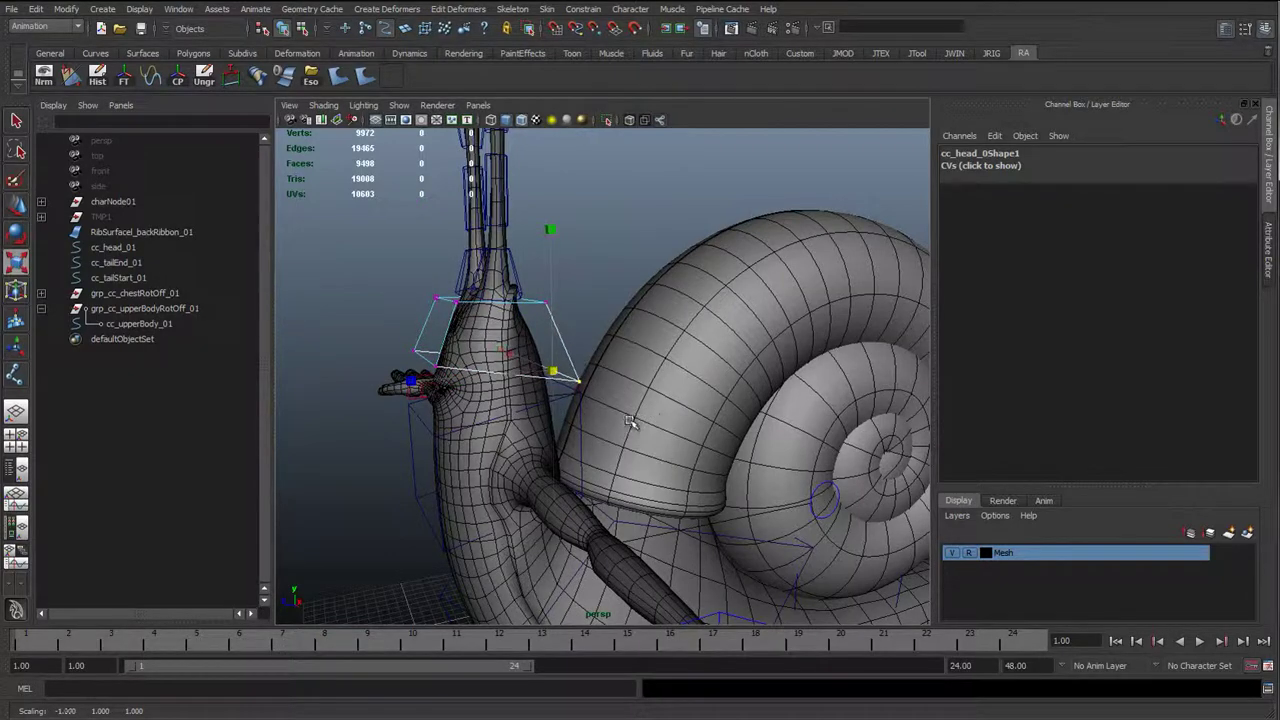
Display the cc_upperBody_01 box's CVs and scale its front and rear CVs in width around the upper body
{"action": "left_click_drag", "start_coordinate": [630, 422], "coordinate": [513, 370], "text": "alt"}
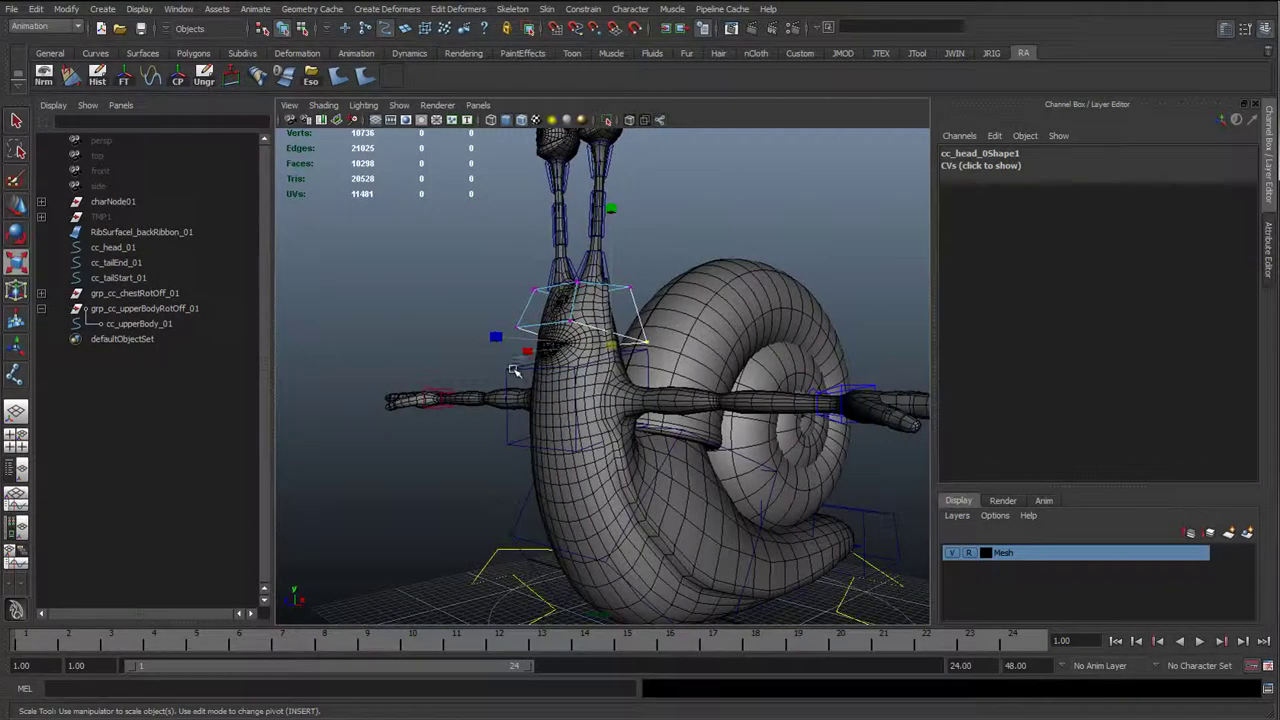
{"action": "left_click", "coordinate": [509, 369]}
{"action": "left_click_drag", "start_coordinate": [460, 335], "coordinate": [397, 297], "text": "alt"}
{"action": "right_click_drag", "start_coordinate": [497, 376], "coordinate": [434, 381]}
{"action": "mouse_move", "coordinate": [434, 381]}
{"action": "left_mouse_down", "text": "alt"}
{"action": "mouse_move", "coordinate": [343, 326]}
{"action": "mouse_move", "coordinate": [429, 389]}
{"action": "left_mouse_up", "text": "alt"}
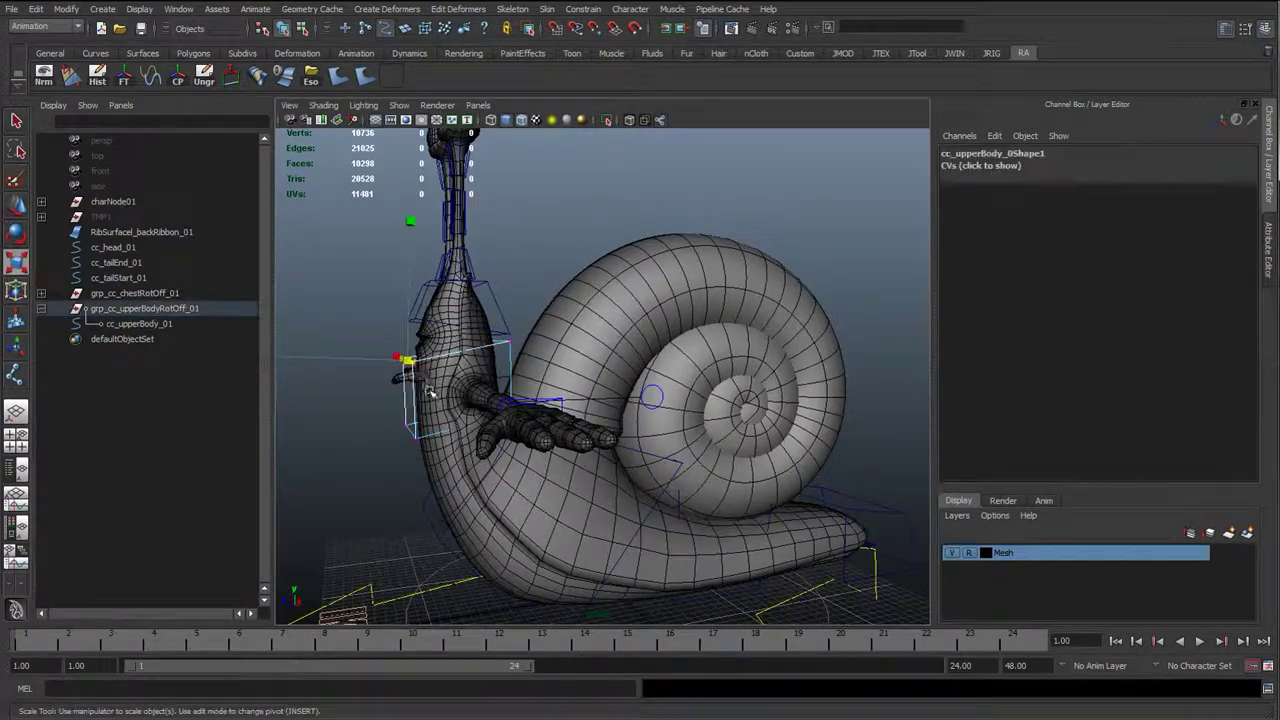
{"action": "right_click_drag", "start_coordinate": [428, 389], "coordinate": [469, 409], "text": "alt"}
{"action": "mouse_move", "coordinate": [469, 409]}
{"action": "left_mouse_down", "text": "alt"}
{"action": "mouse_move", "coordinate": [494, 409]}
{"action": "mouse_move", "coordinate": [472, 398]}
{"action": "left_mouse_up", "text": "alt"}
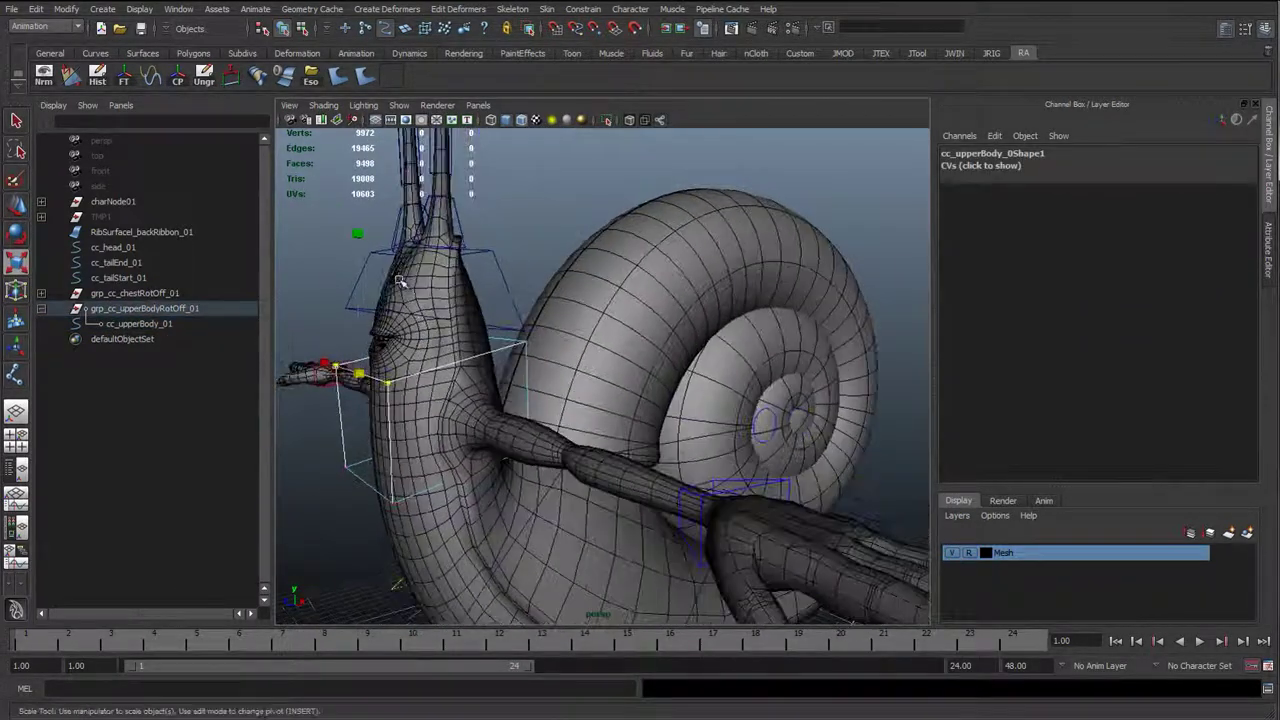
{"action": "left_click_drag", "start_coordinate": [568, 393], "coordinate": [524, 456], "text": "alt"}
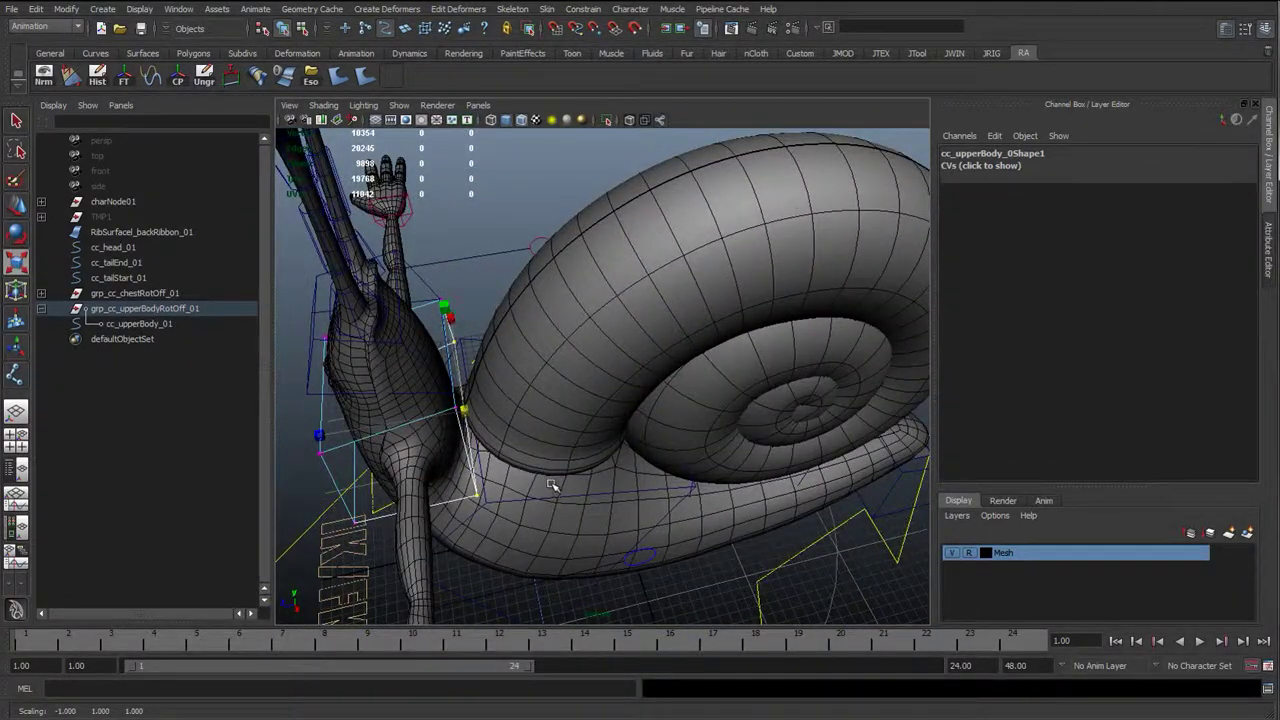
Display the cc_tailStart_01 box's CVs and scale its CV pairs in width to fit the start of the tail
{"action": "left_click_drag", "start_coordinate": [552, 485], "coordinate": [520, 435], "text": "alt"}
{"action": "middle_click_drag", "start_coordinate": [536, 408], "coordinate": [326, 318], "text": "alt"}
{"action": "left_click", "coordinate": [608, 429]}
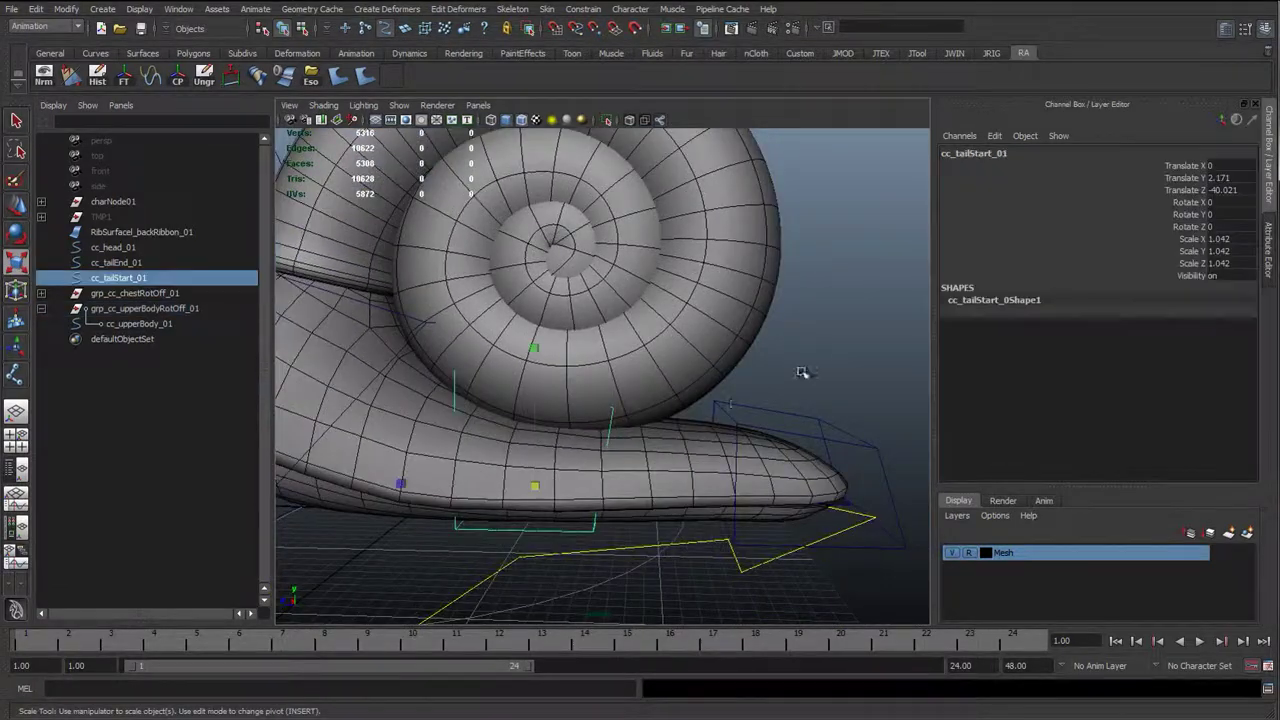
{"action": "right_click_drag", "start_coordinate": [802, 372], "coordinate": [619, 370]}
{"action": "left_click", "coordinate": [661, 432]}
{"action": "left_click_drag", "start_coordinate": [661, 432], "coordinate": [587, 439], "text": "alt"}
{"action": "middle_click_drag", "start_coordinate": [397, 432], "coordinate": [607, 570]}
{"action": "left_click_drag", "start_coordinate": [540, 495], "coordinate": [578, 505], "text": "alt"}
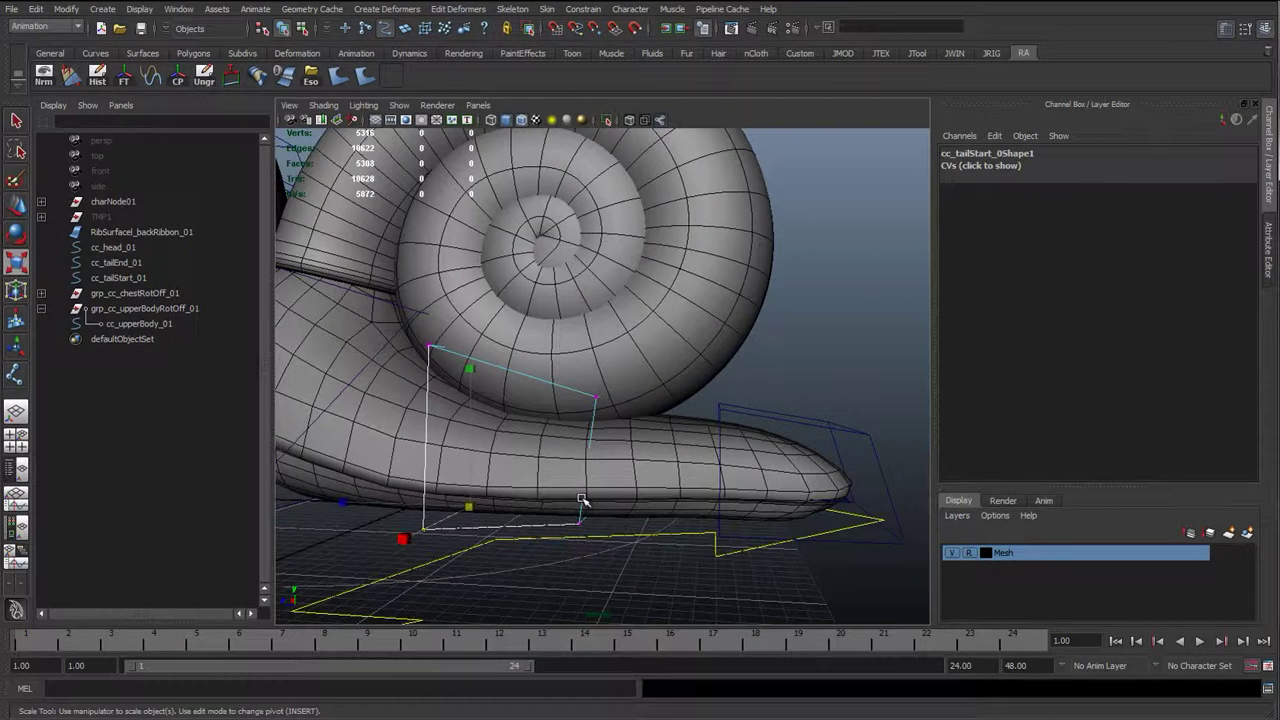
{"action": "key", "text": "4"}
{"action": "key", "text": "5"}
{"action": "mouse_move", "coordinate": [600, 545]}
{"action": "middle_mouse_down"}
{"action": "mouse_move", "coordinate": [571, 566]}
{"action": "mouse_move", "coordinate": [620, 567]}
{"action": "middle_mouse_up"}
Display the cc_tailEnd_01 box's CVs and scale its front and rear CV pairs in width to taper around the tail tip
{"action": "right_click_drag", "start_coordinate": [617, 568], "coordinate": [603, 445], "text": "alt"}
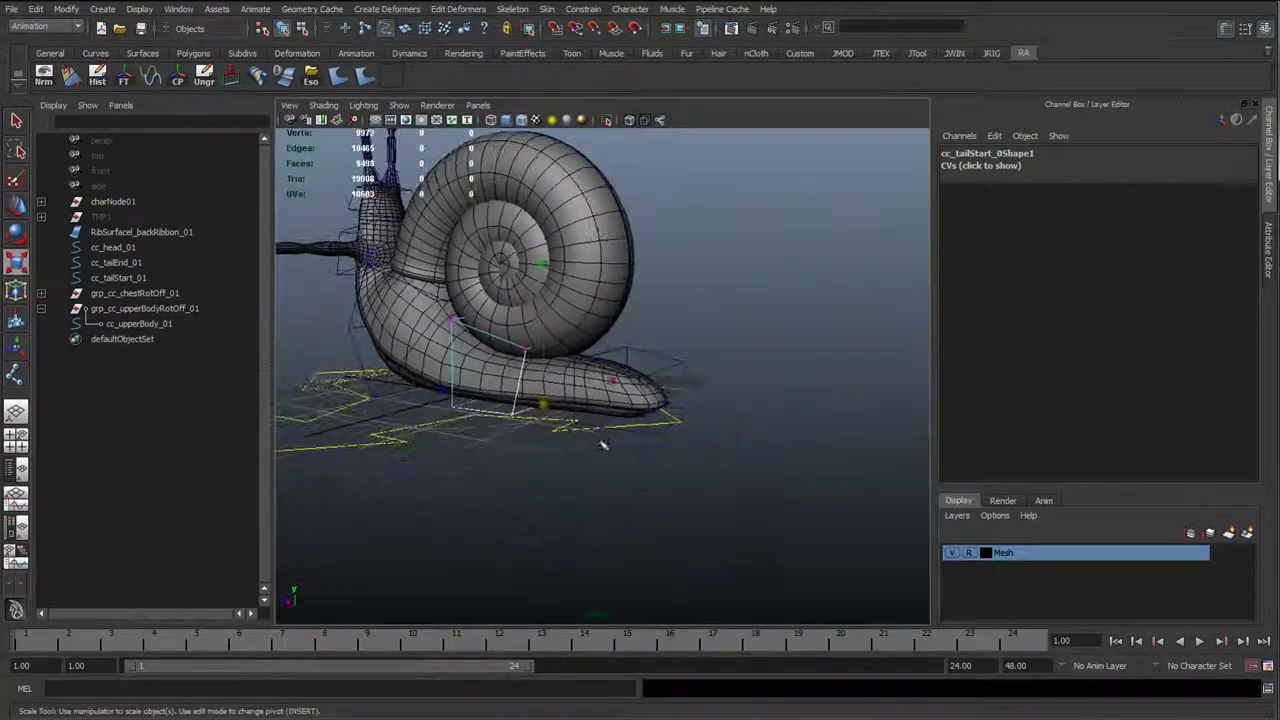
{"action": "left_click", "coordinate": [679, 360]}
{"action": "scroll", "coordinate": [654, 368], "scroll_direction": "up", "scroll_amount": 2}
{"action": "right_click_drag", "start_coordinate": [794, 354], "coordinate": [714, 354]}
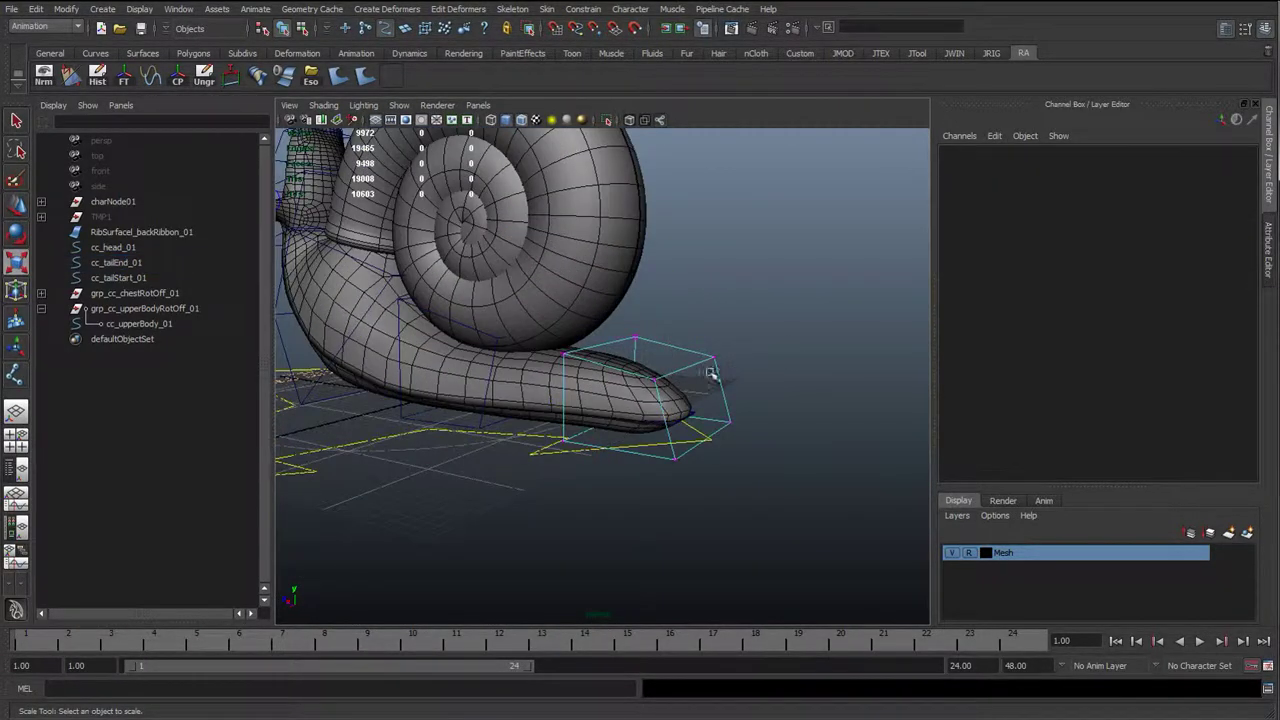
{"action": "scroll", "coordinate": [593, 440], "scroll_direction": "up", "scroll_amount": 2}
{"action": "left_click_drag", "start_coordinate": [593, 440], "coordinate": [640, 436], "text": "alt"}
{"action": "left_click_drag", "start_coordinate": [574, 312], "coordinate": [551, 408]}
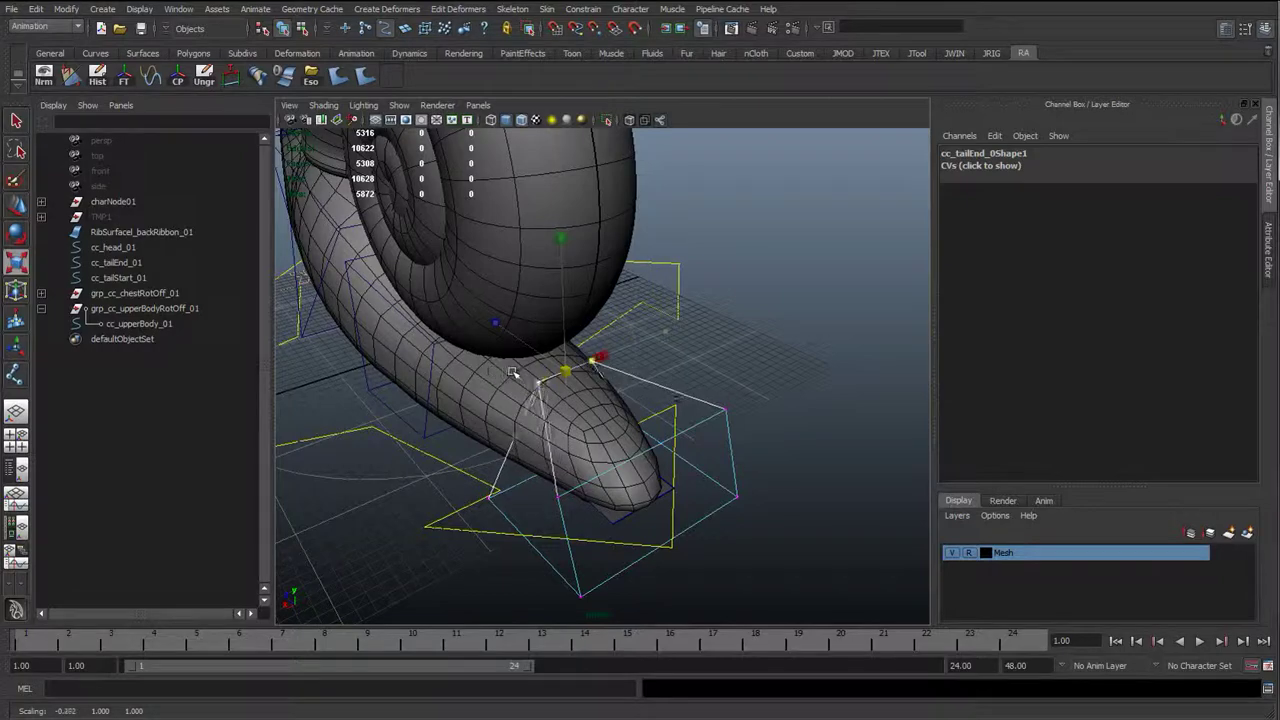
{"action": "left_click_drag", "start_coordinate": [522, 371], "coordinate": [718, 311], "text": "alt"}
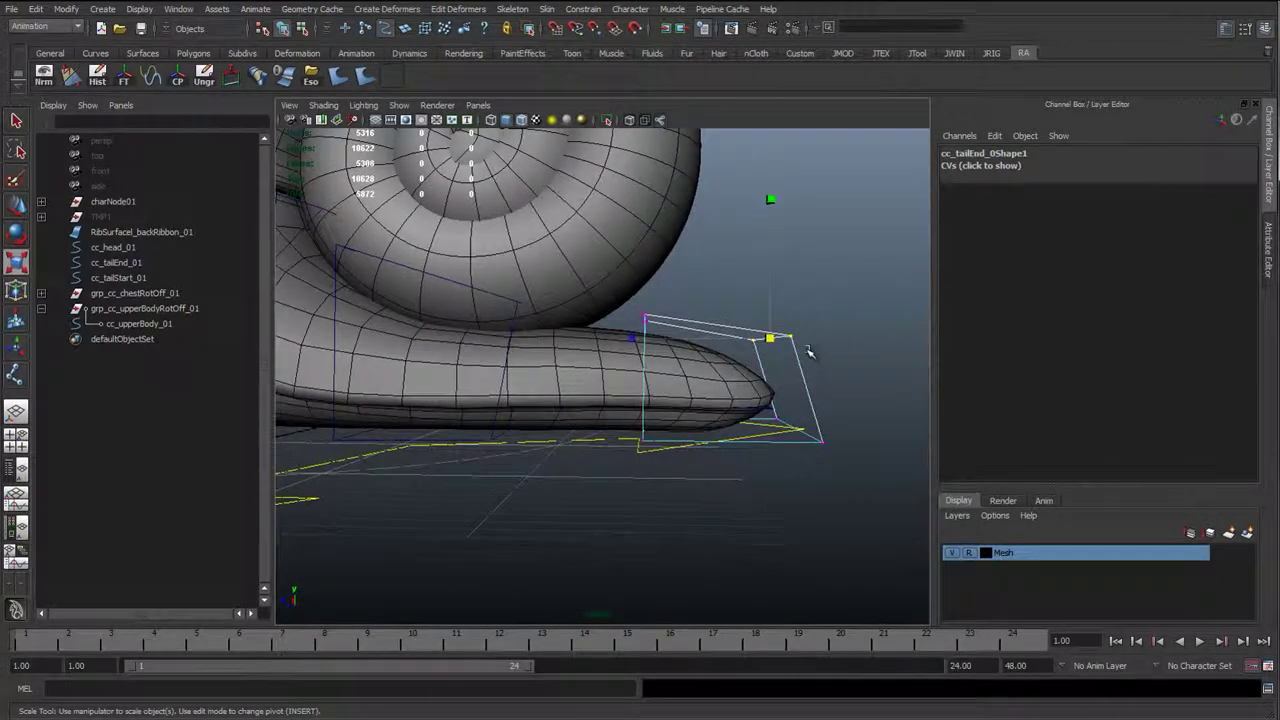
{"action": "left_click_drag", "start_coordinate": [810, 352], "coordinate": [614, 409], "text": "alt"}
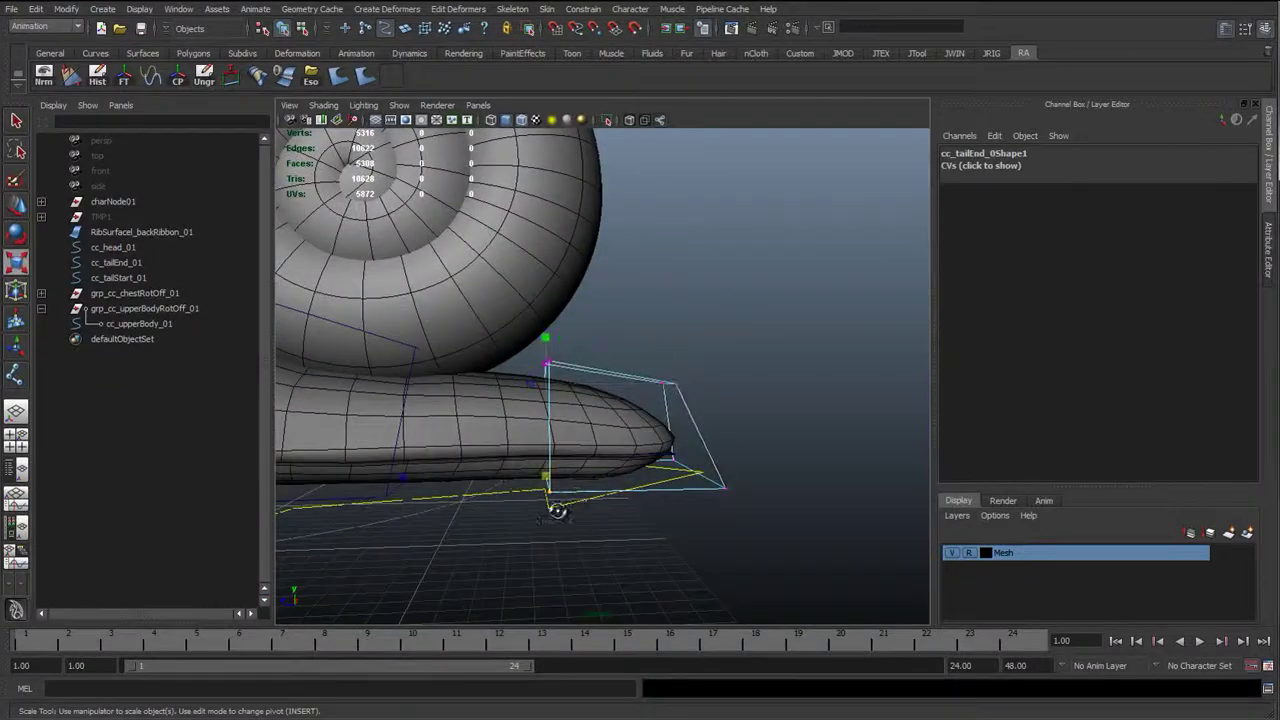
{"action": "left_click_drag", "start_coordinate": [557, 511], "coordinate": [754, 477], "text": "alt"}
{"action": "middle_click_drag", "start_coordinate": [754, 477], "coordinate": [950, 469], "text": "alt"}
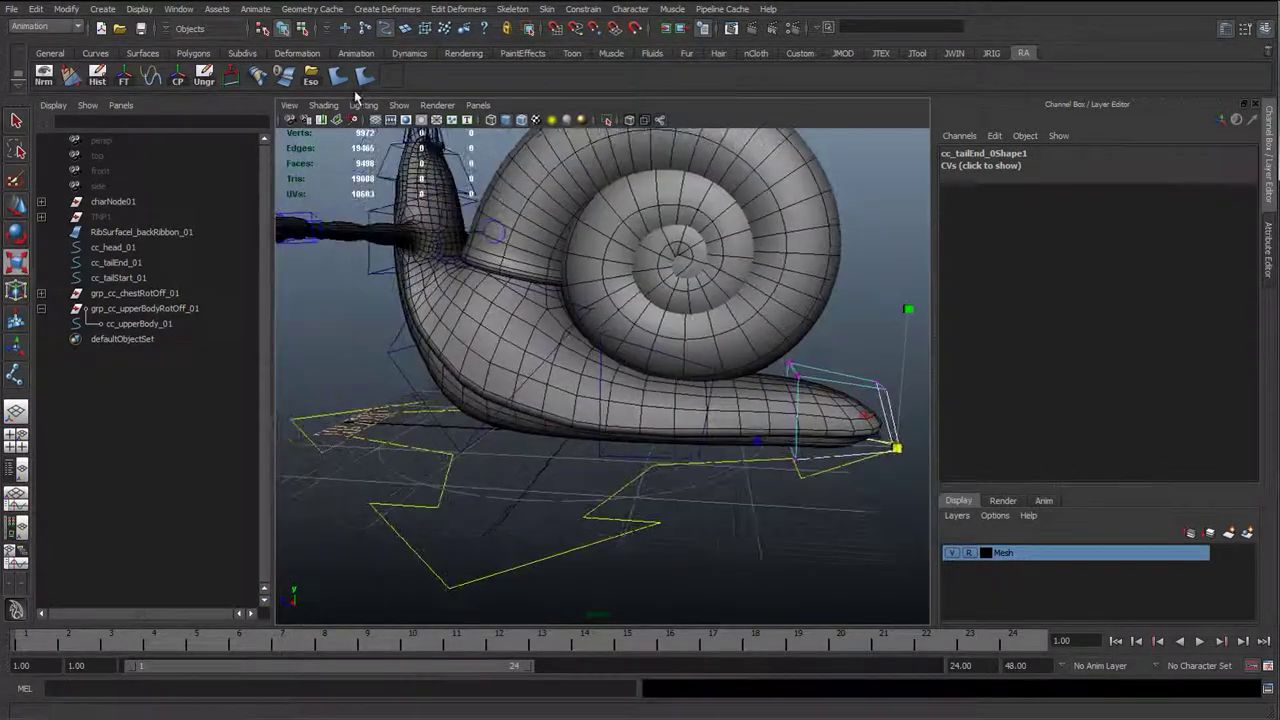
Return to object selection and examine how the control boxes line up with the snail's body in the side view
{"action": "left_click", "coordinate": [282, 28]}
{"action": "key", "text": "space"}
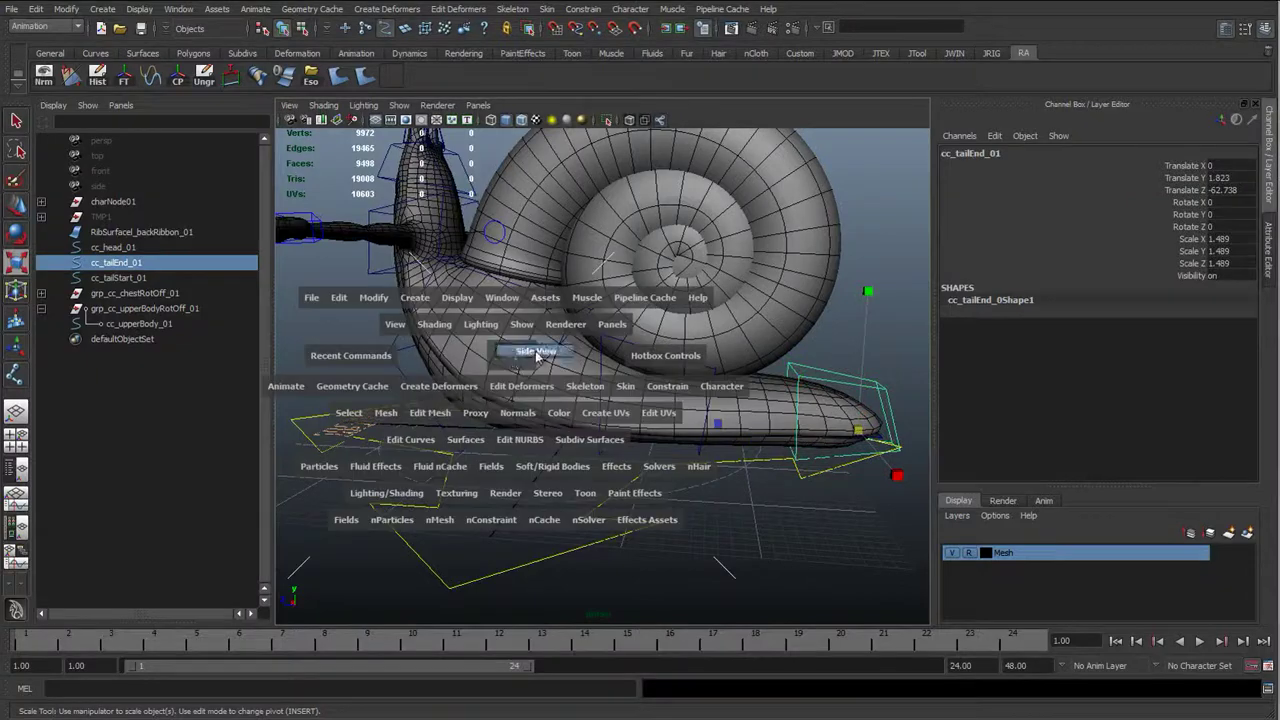
{"action": "left_click_drag", "start_coordinate": [537, 356], "coordinate": [640, 382]}
{"action": "middle_click_drag", "start_coordinate": [640, 382], "coordinate": [889, 441], "text": "alt"}
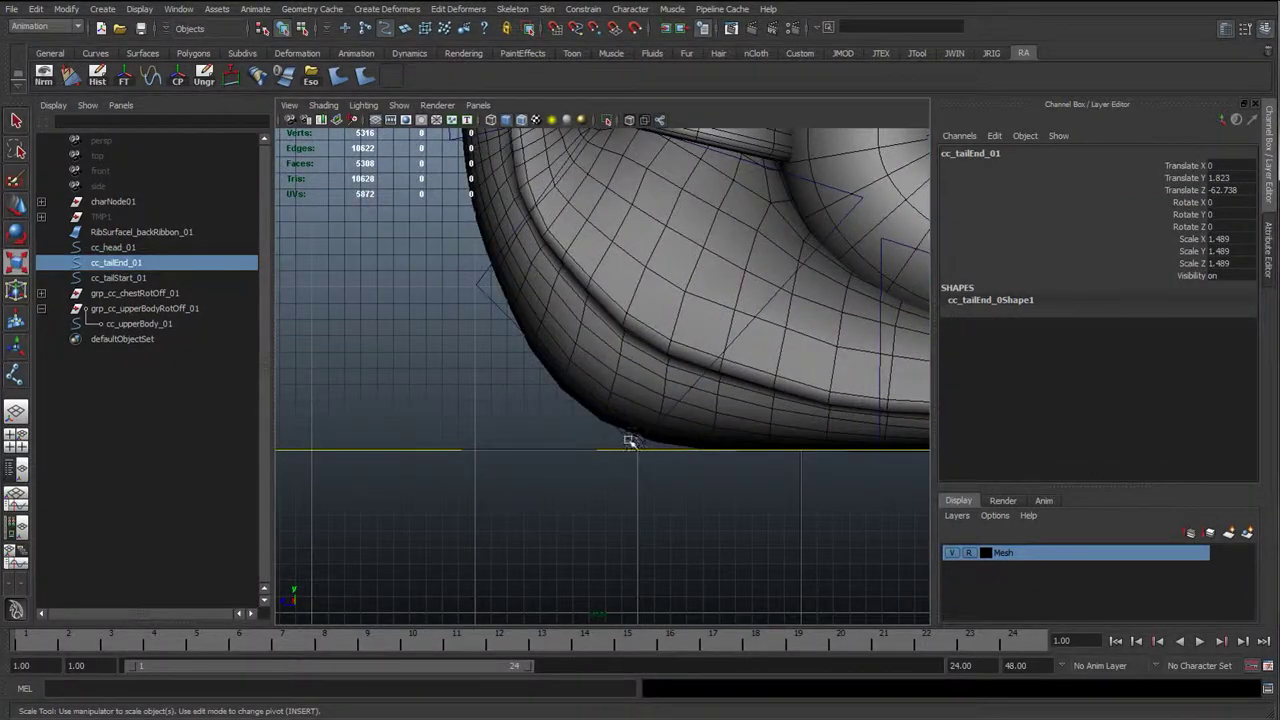
{"action": "left_click", "coordinate": [629, 440]}
{"action": "middle_click_drag", "start_coordinate": [537, 437], "coordinate": [390, 457], "text": "alt"}
{"action": "middle_click_drag", "start_coordinate": [585, 451], "coordinate": [440, 482], "text": "alt"}
{"action": "left_click", "coordinate": [647, 306]}
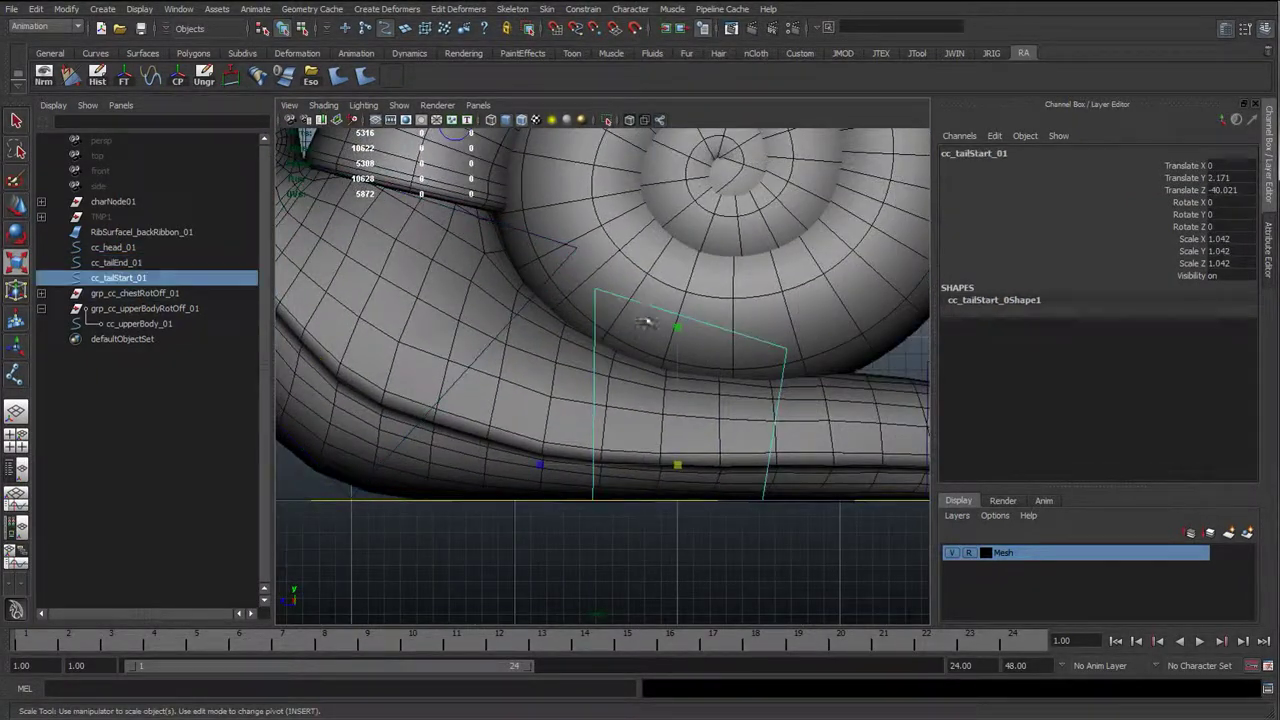
{"action": "right_click_drag", "start_coordinate": [590, 362], "coordinate": [580, 483], "text": "alt"}
{"action": "left_click", "coordinate": [566, 536]}
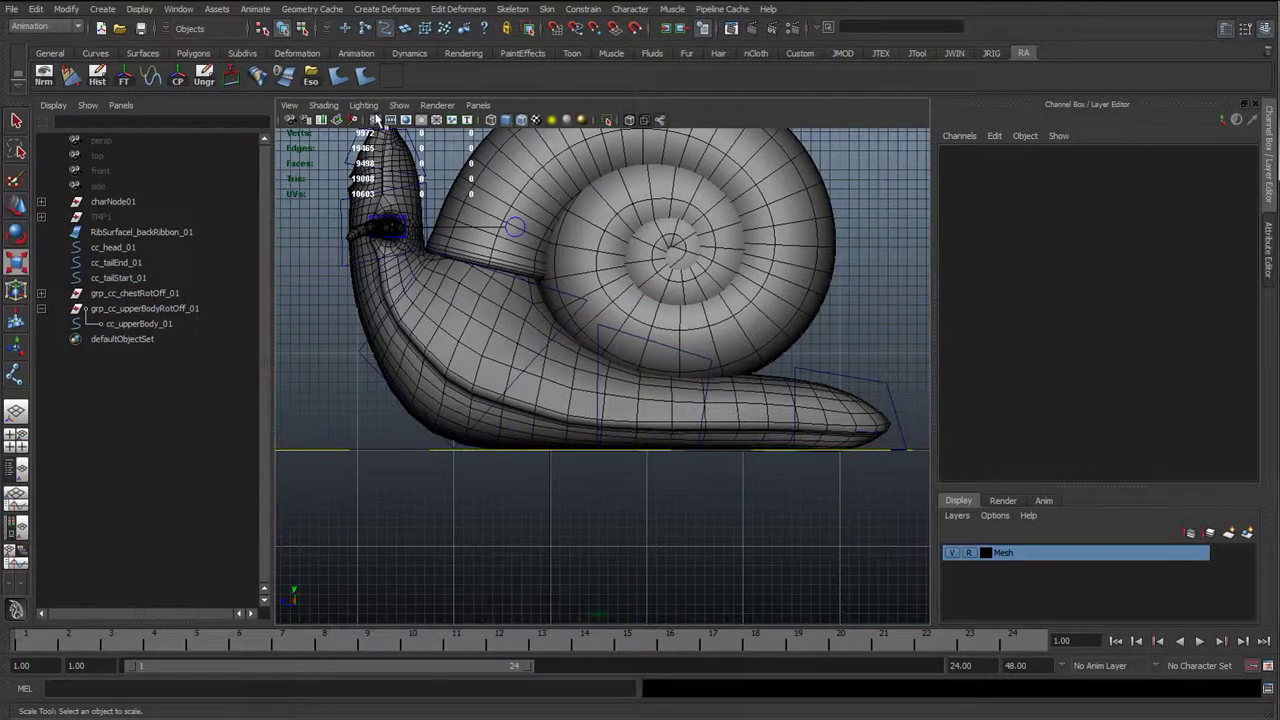
Show all object types in the perspective view and hide the Mesh layer so the joints and ribbon are exposed
{"action": "left_click", "coordinate": [378, 120]}
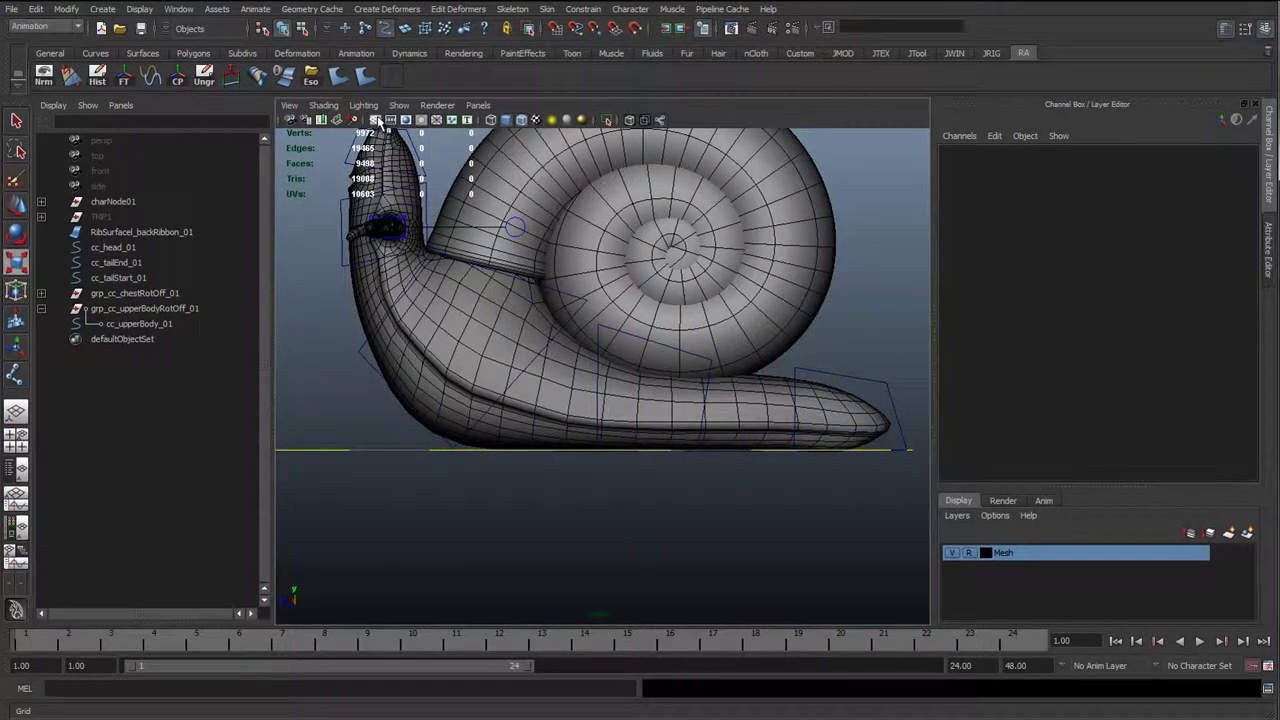
{"action": "left_click", "coordinate": [378, 120]}
{"action": "left_click", "coordinate": [955, 554]}
{"action": "middle_click_drag", "start_coordinate": [613, 404], "coordinate": [670, 498], "text": "alt"}
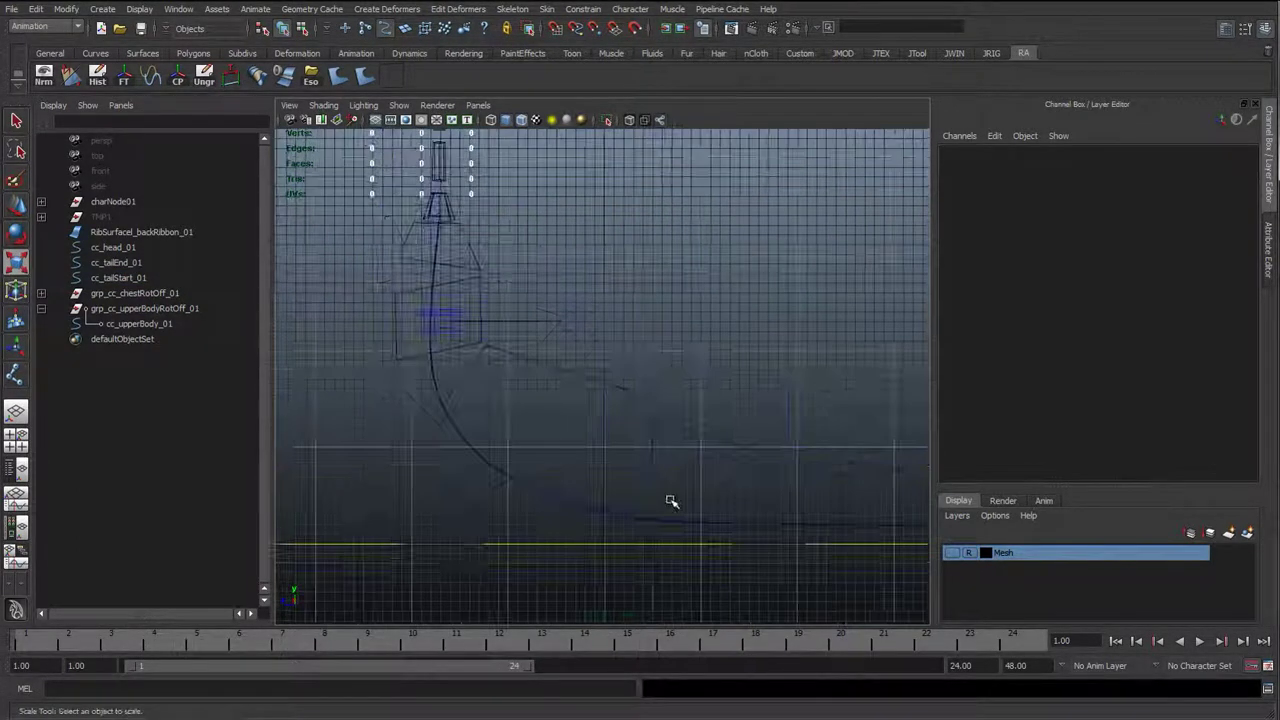
{"action": "key", "text": "space"}
{"action": "left_click_drag", "start_coordinate": [505, 270], "coordinate": [378, 108]}
{"action": "left_click", "coordinate": [398, 105]}
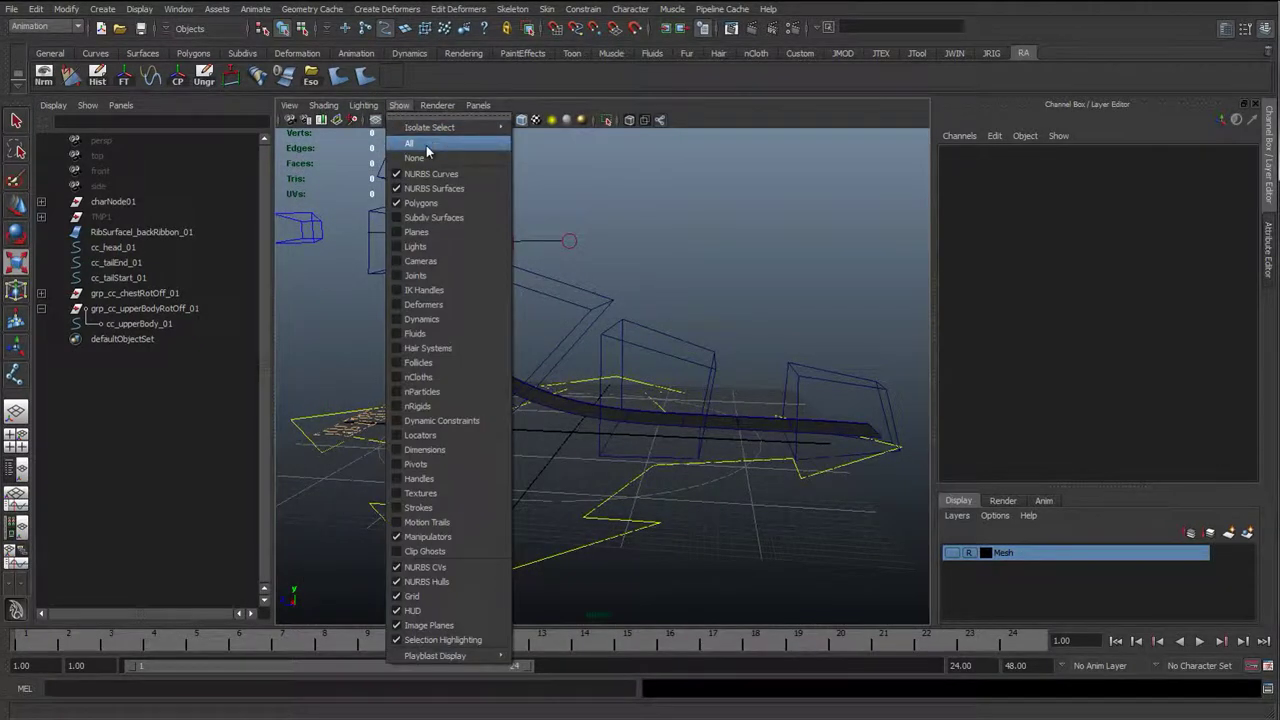
{"action": "left_click", "coordinate": [440, 130]}
{"action": "left_click", "coordinate": [955, 553]}
{"action": "key", "text": "f"}
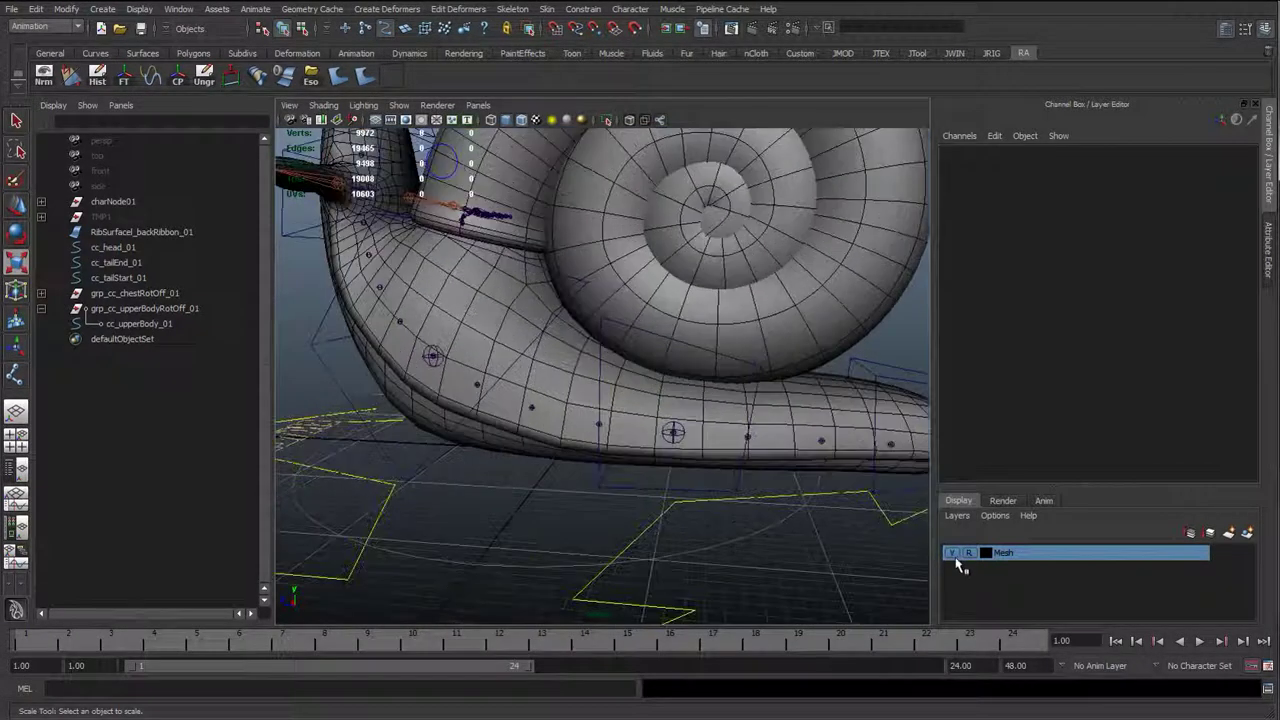
{"action": "left_click", "coordinate": [955, 553]}
{"action": "key", "text": "q"}
{"action": "key", "text": "w"}
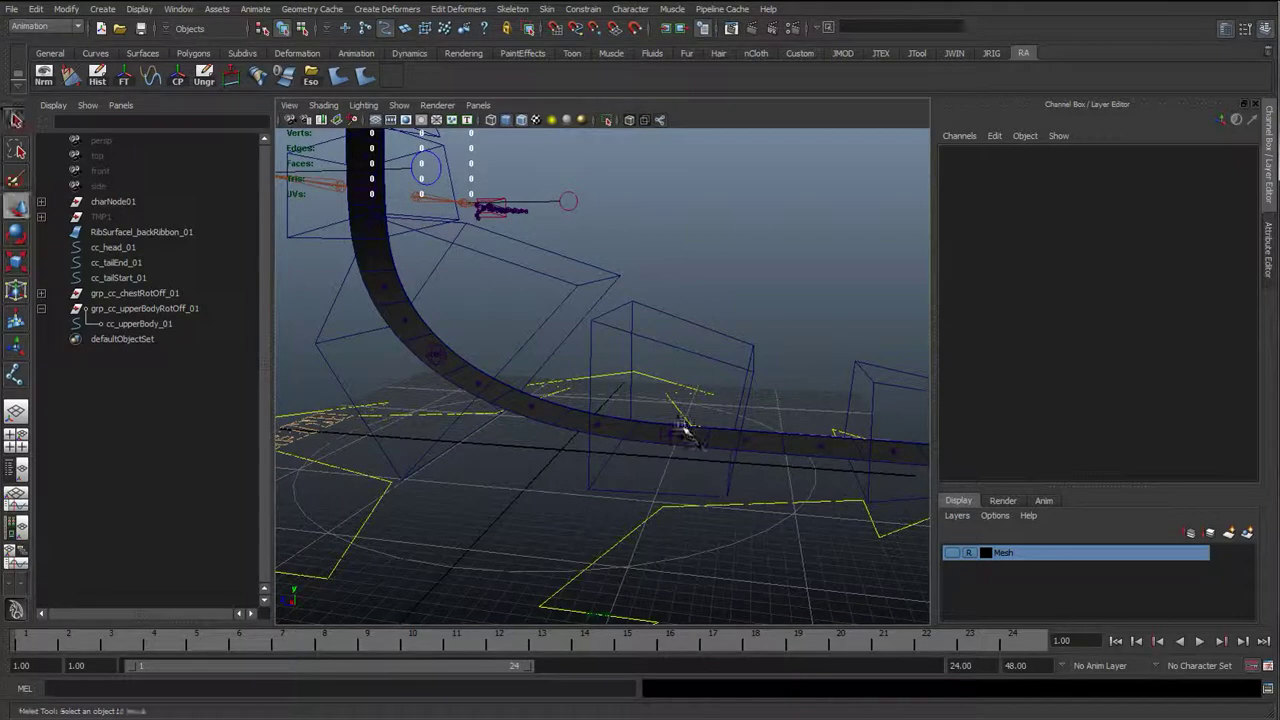
Select the jtDrv_backTailStart_01 joint and examine its placement relative to the ribbon and the surrounding control box
{"action": "right_click_drag", "start_coordinate": [683, 428], "coordinate": [707, 511], "text": "alt"}
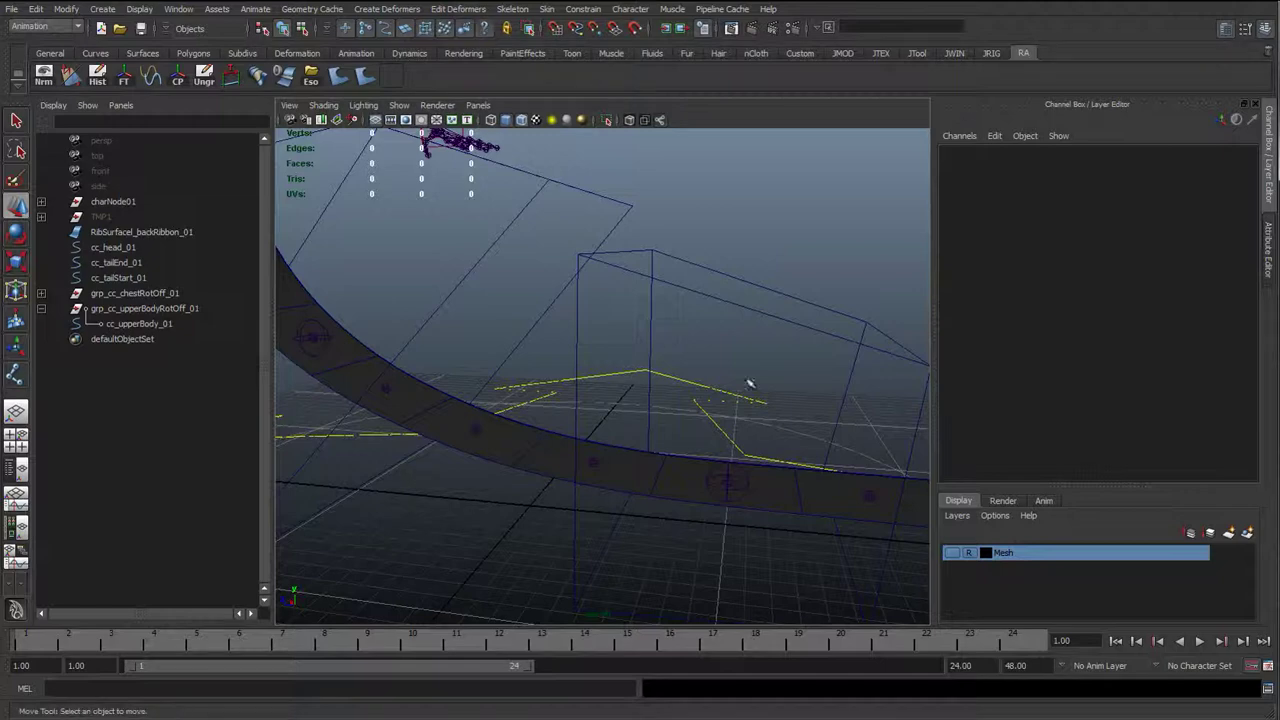
{"action": "left_click", "coordinate": [743, 463]}
{"action": "left_click", "coordinate": [728, 481]}
{"action": "left_click_drag", "start_coordinate": [828, 522], "coordinate": [600, 389], "text": "alt"}
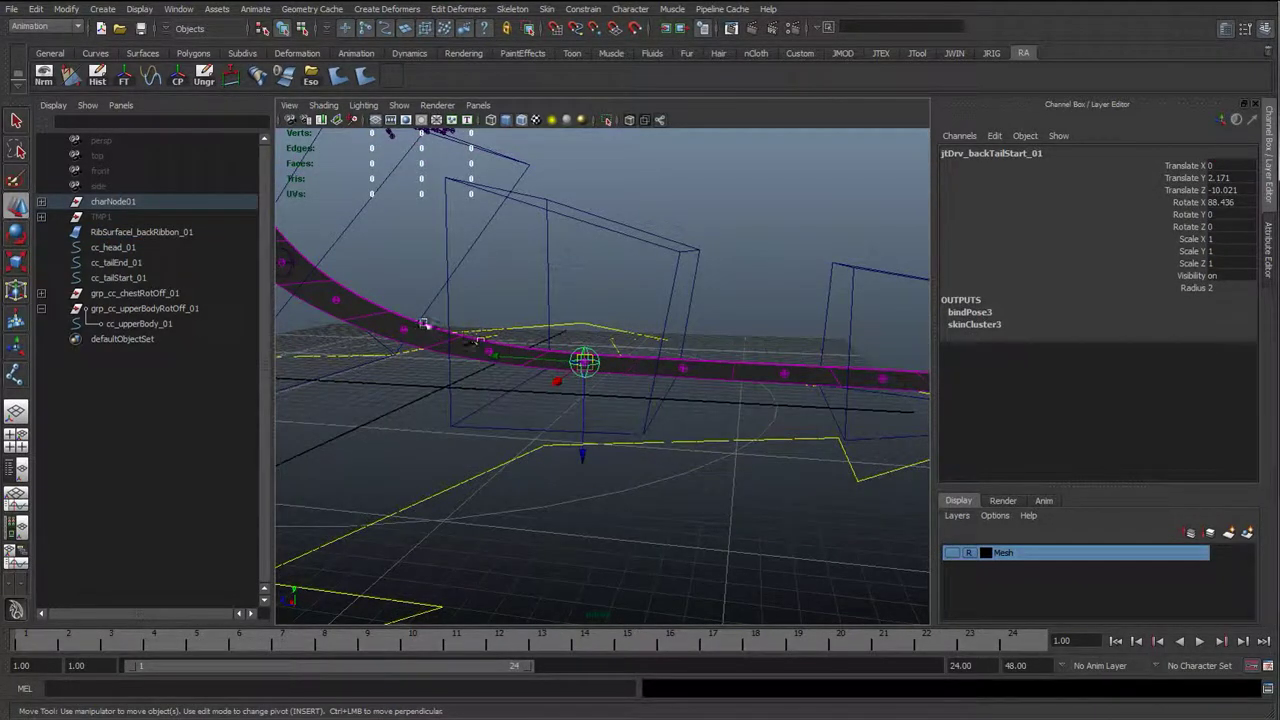
{"action": "left_click_drag", "start_coordinate": [540, 347], "coordinate": [605, 440], "text": "alt"}
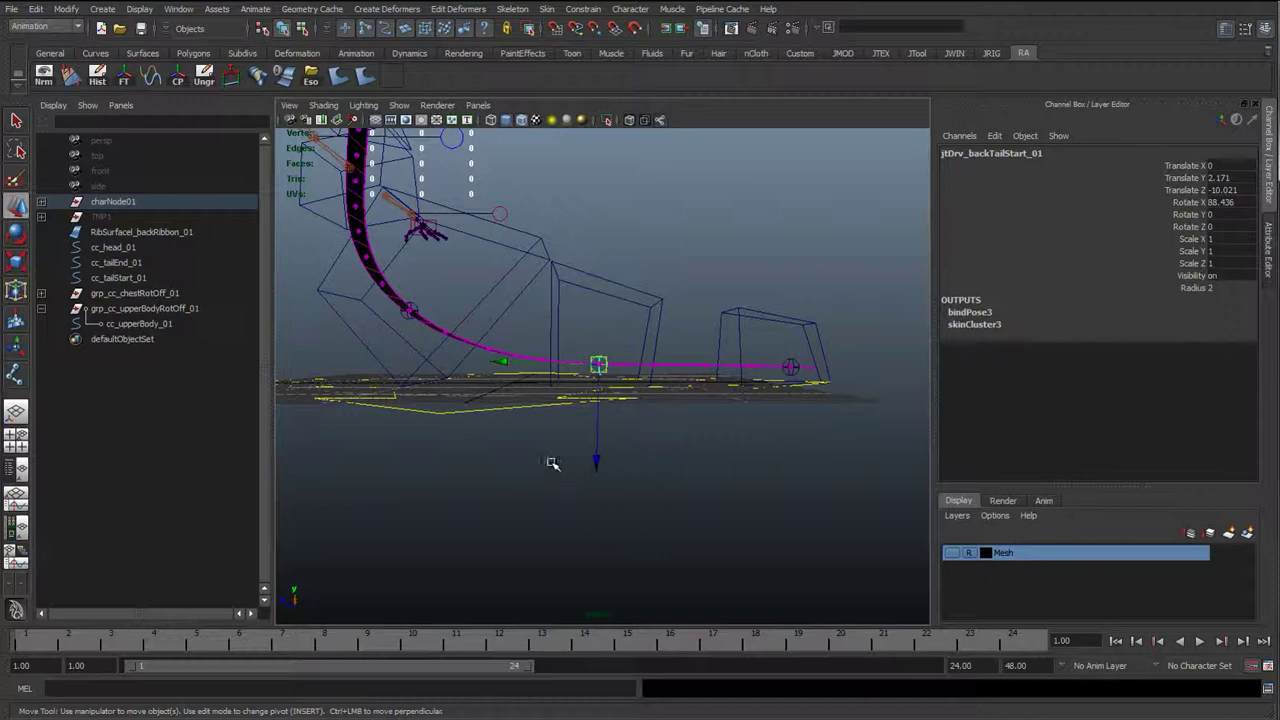
{"action": "left_click_drag", "start_coordinate": [599, 478], "coordinate": [581, 412], "text": "alt"}
Move the pivot of the cc_tailStart_01 box straight down to the ground line in the side view
{"action": "left_click", "coordinate": [585, 292]}
{"action": "key", "text": "space"}
{"action": "middle_click_drag", "start_coordinate": [581, 412], "coordinate": [418, 287], "text": "alt"}
{"action": "right_click_drag", "start_coordinate": [418, 287], "coordinate": [486, 497], "text": "alt"}
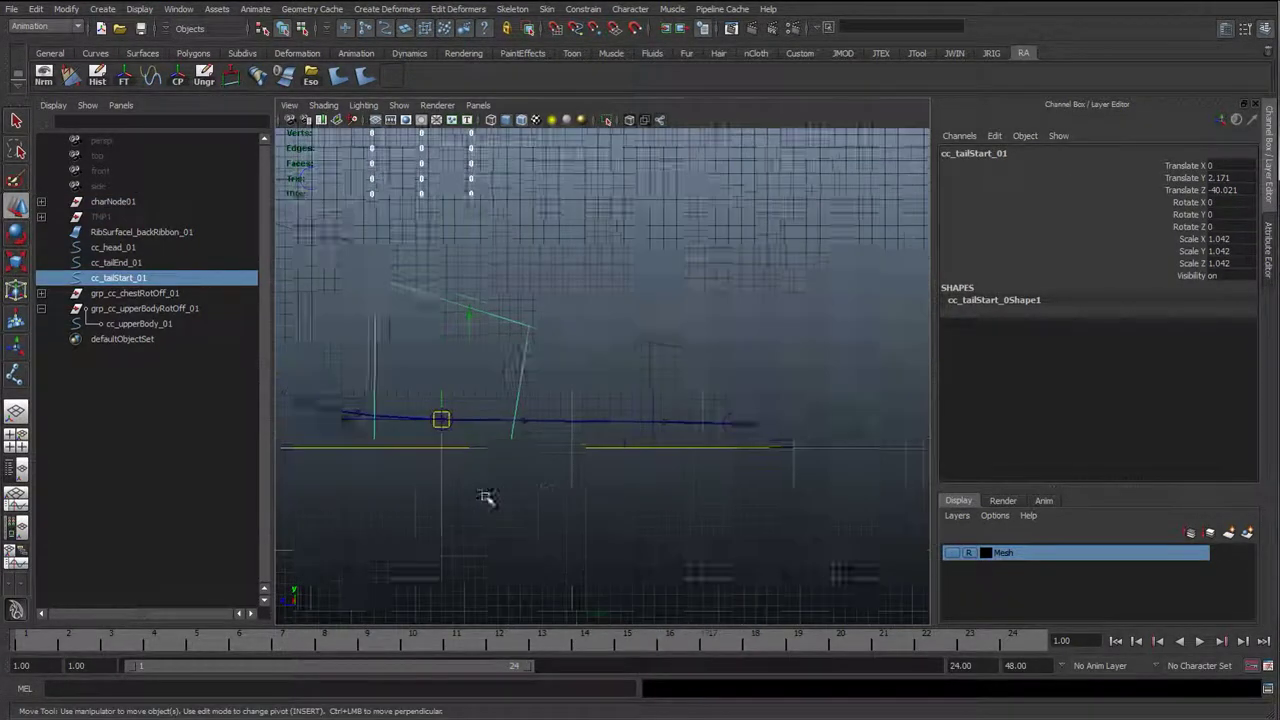
{"action": "middle_click_drag", "start_coordinate": [486, 497], "coordinate": [595, 432], "text": "alt"}
{"action": "key", "text": "w"}
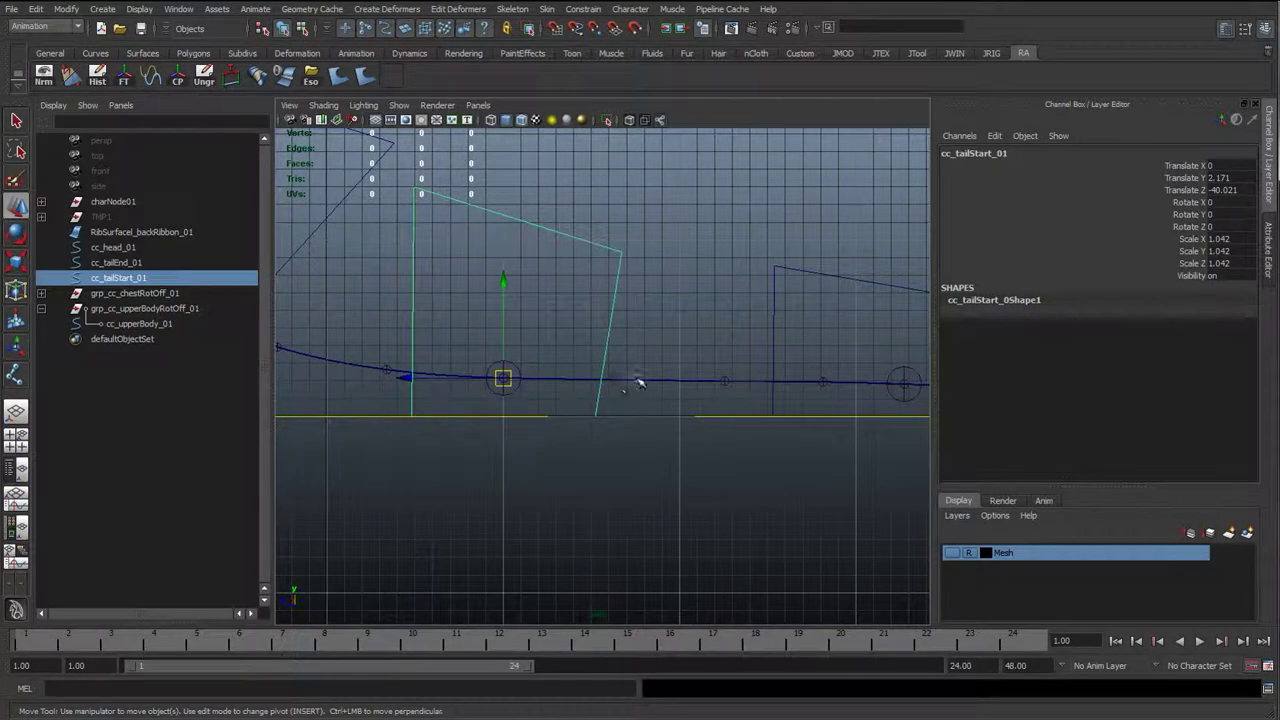
{"action": "key", "text": "Insert"}
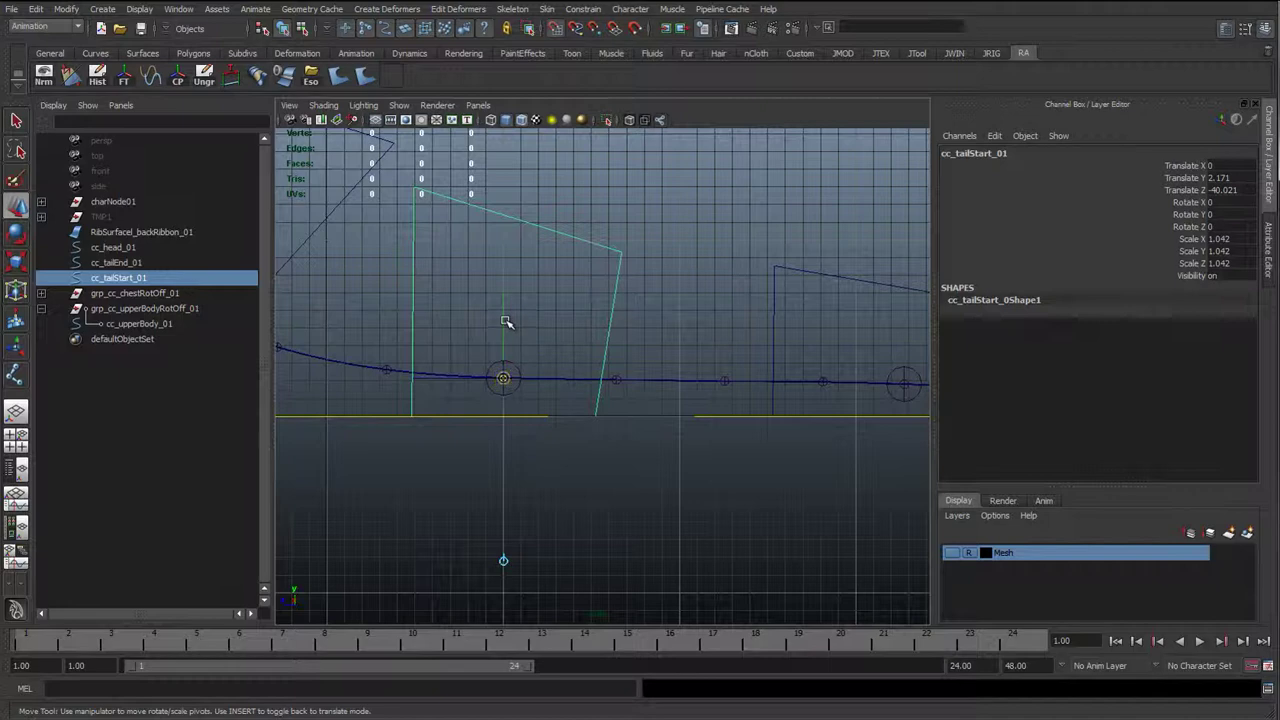
{"action": "left_click_drag", "start_coordinate": [505, 321], "coordinate": [510, 413]}
Move the pivot of the cc_tailEnd_01 box straight down to the ground line and undo the stray move of the box
{"action": "left_click", "coordinate": [774, 325]}
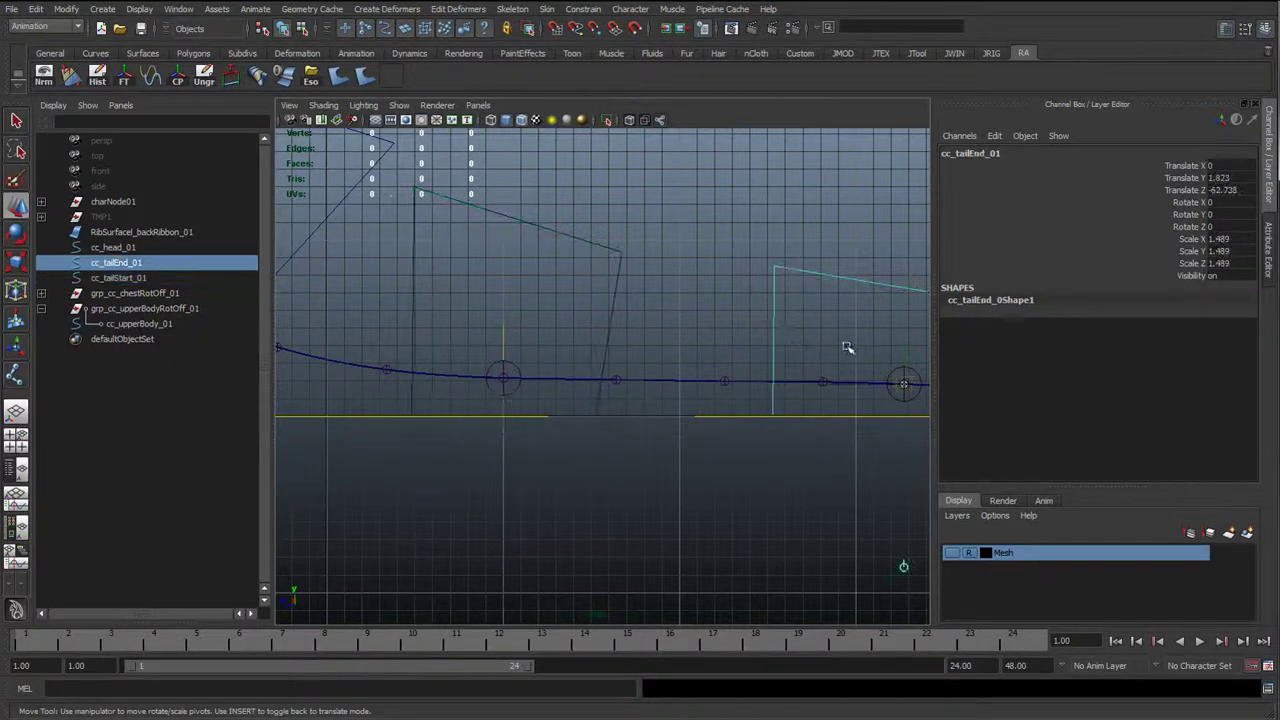
{"action": "middle_click_drag", "start_coordinate": [848, 347], "coordinate": [740, 366], "text": "alt"}
{"action": "key", "text": "x"}
{"action": "left_click_drag", "start_coordinate": [683, 337], "coordinate": [714, 366]}
{"action": "key", "text": "Insert"}
{"action": "key", "text": "ctrl+z"}
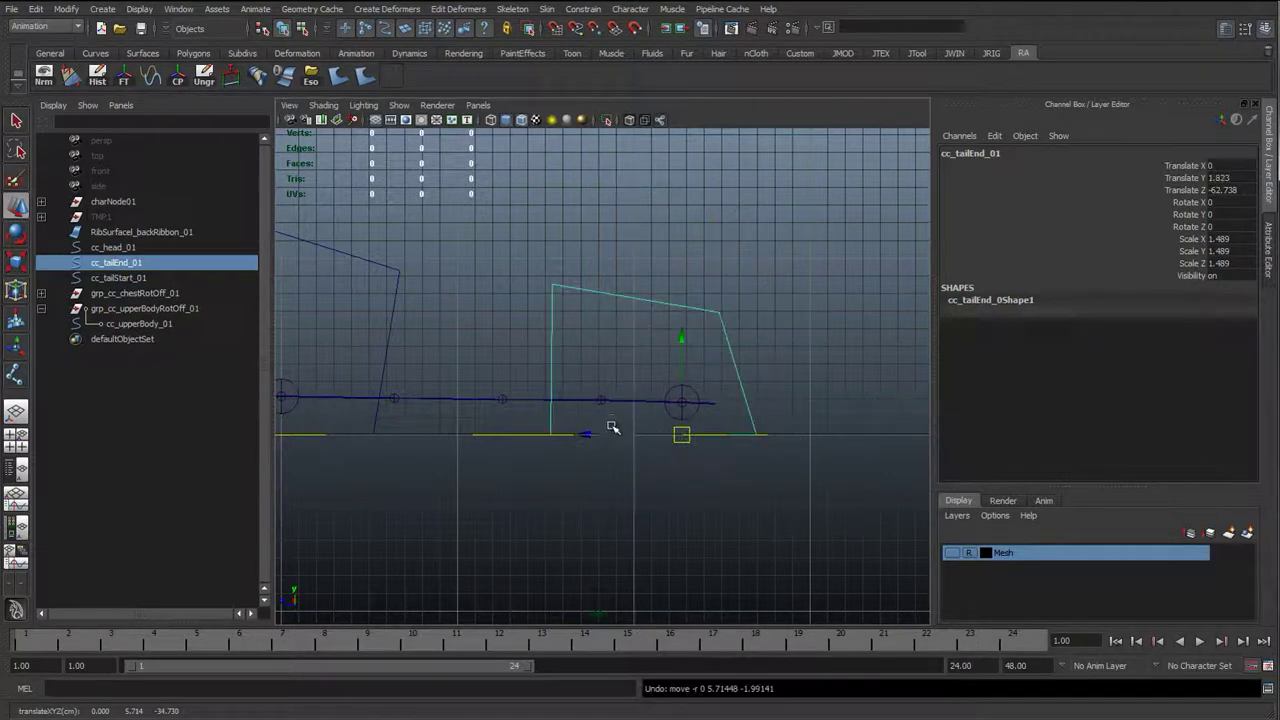
Check the ground-level pivots of the two tail boxes in the perspective view
{"action": "right_click_drag", "start_coordinate": [841, 436], "coordinate": [591, 416], "text": "alt"}
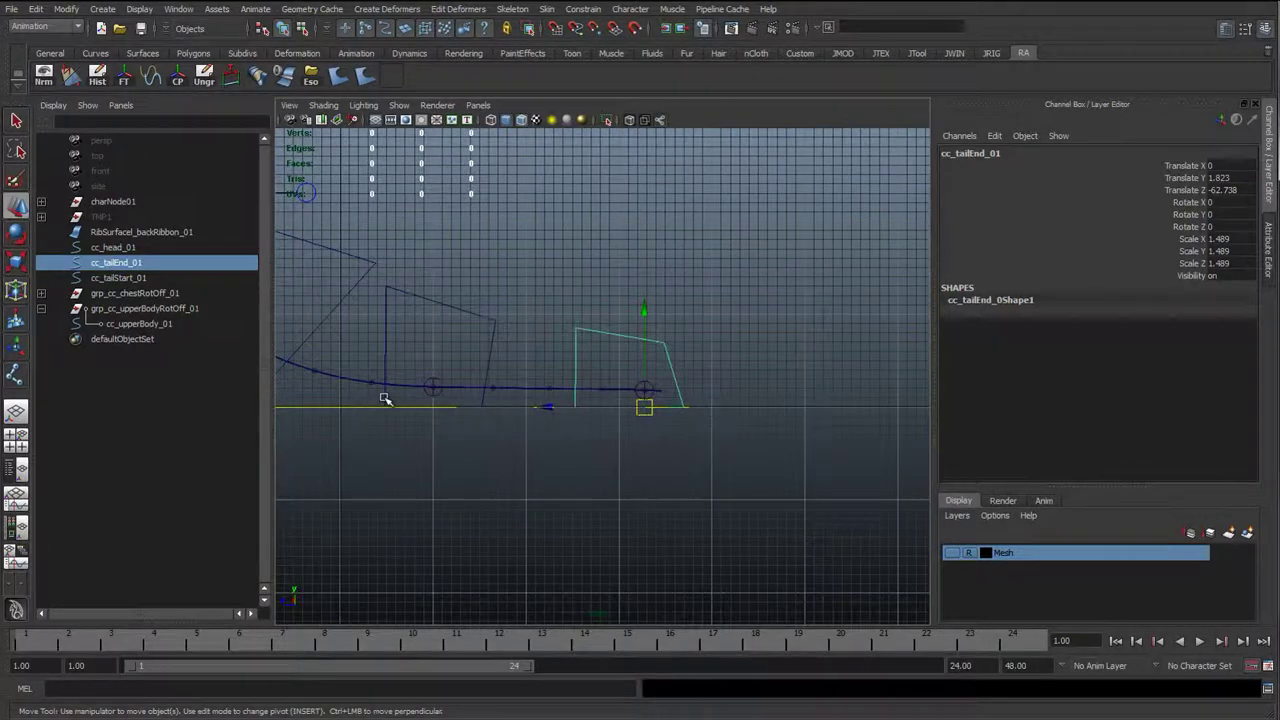
{"action": "key", "text": "space"}
{"action": "left_click_drag", "start_coordinate": [394, 424], "coordinate": [470, 446]}
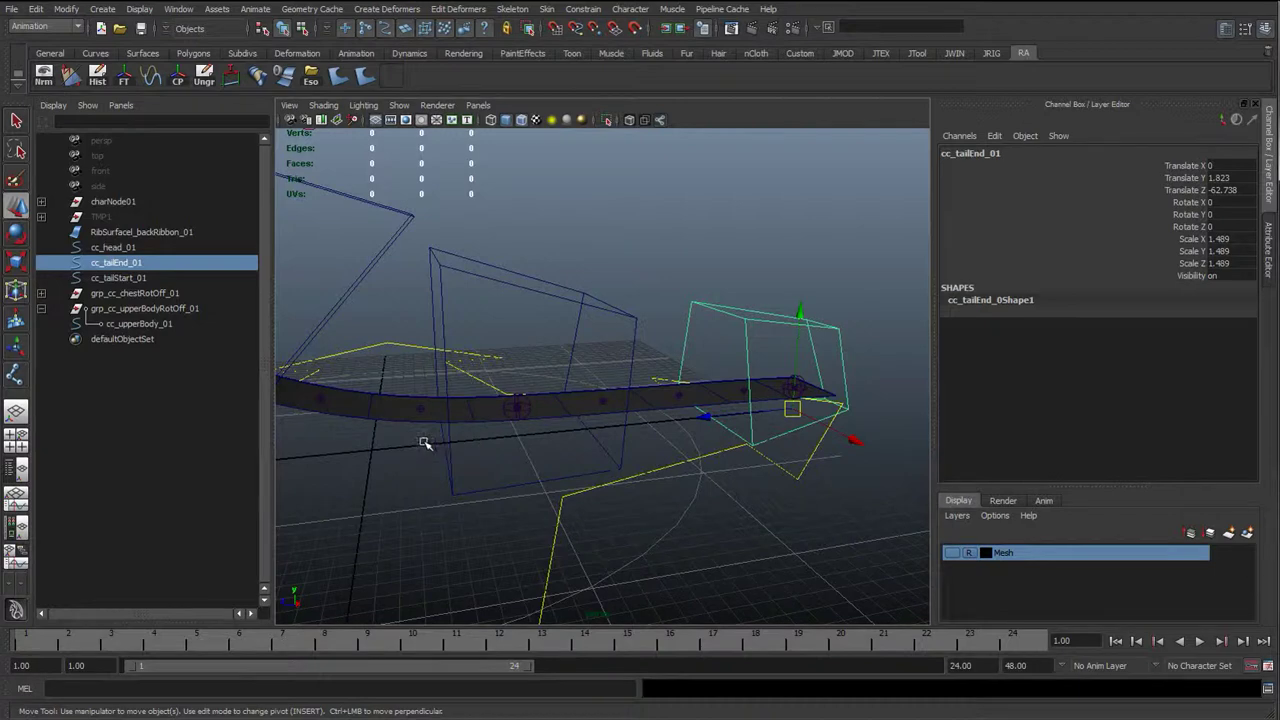
{"action": "key", "text": "q"}
{"action": "left_click", "coordinate": [516, 295]}
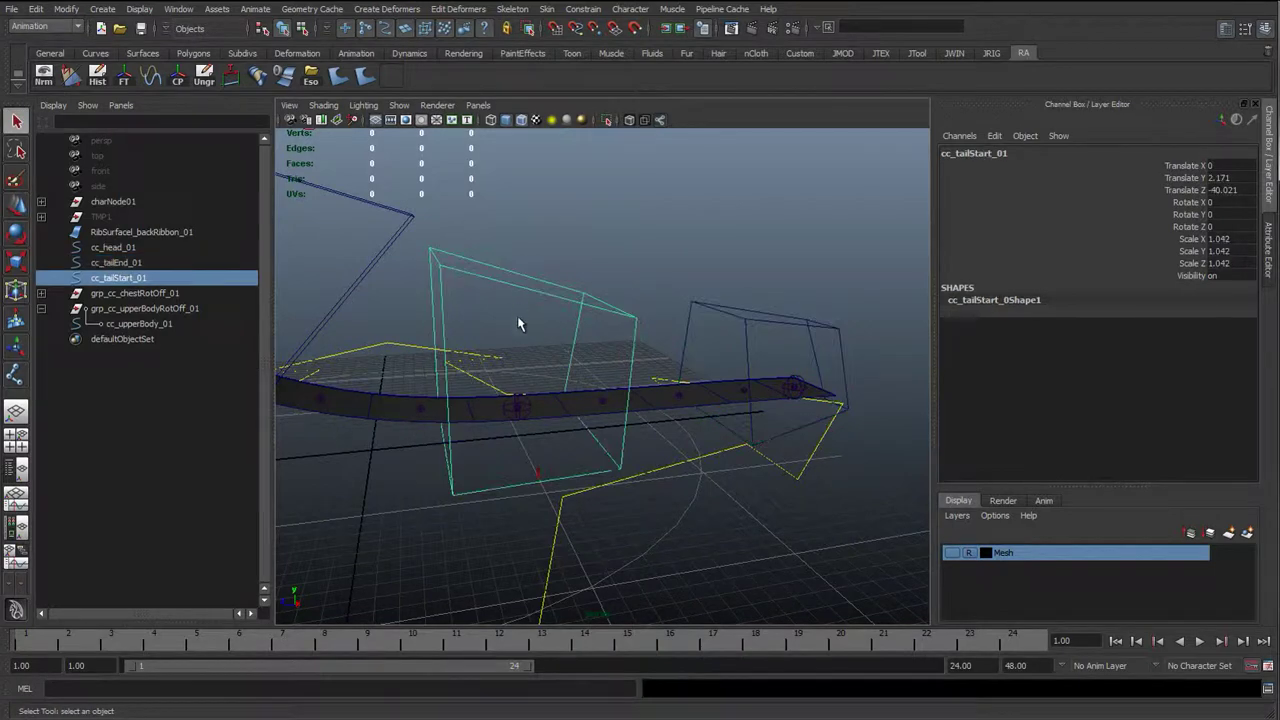
{"action": "key", "text": "w"}
{"action": "left_click_drag", "start_coordinate": [514, 456], "coordinate": [545, 432], "text": "alt"}
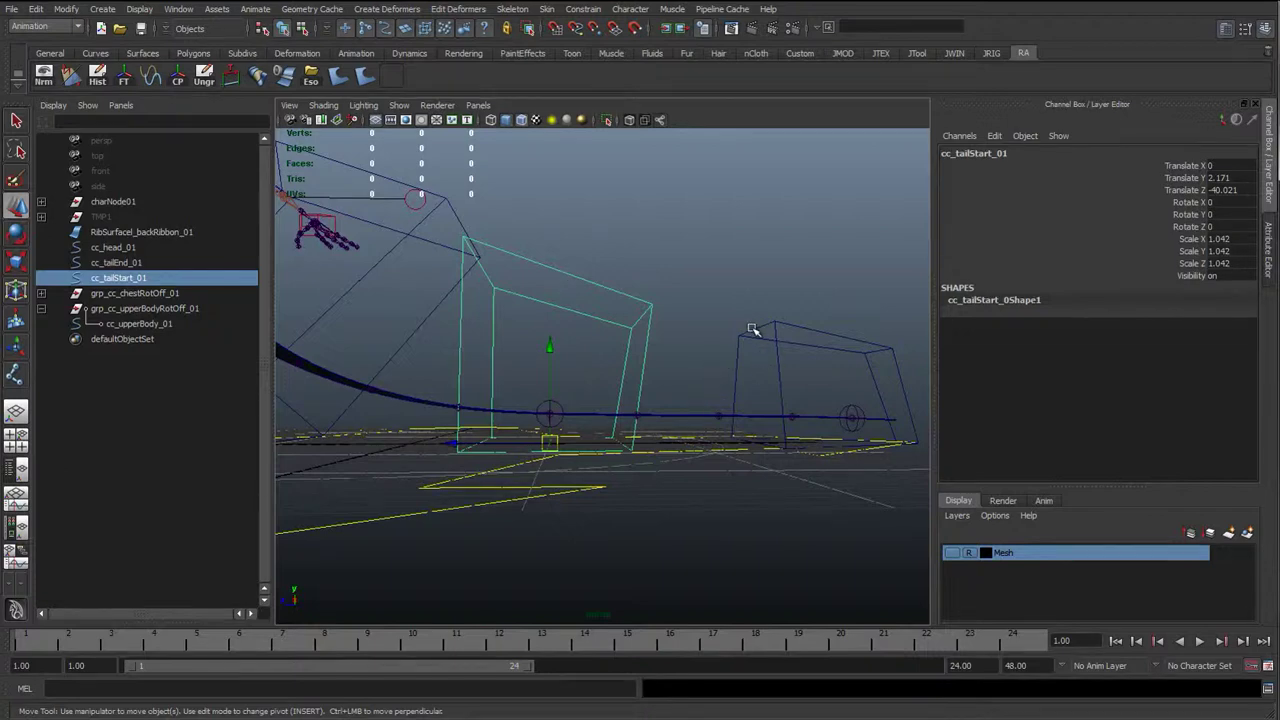
Freeze the transformations and delete the history of the tail, chest, upper body and head control boxes together
{"action": "left_click_drag", "start_coordinate": [753, 330], "coordinate": [810, 359], "text": "shift"}
{"action": "left_click_drag", "start_coordinate": [731, 403], "coordinate": [594, 386], "text": "alt"}
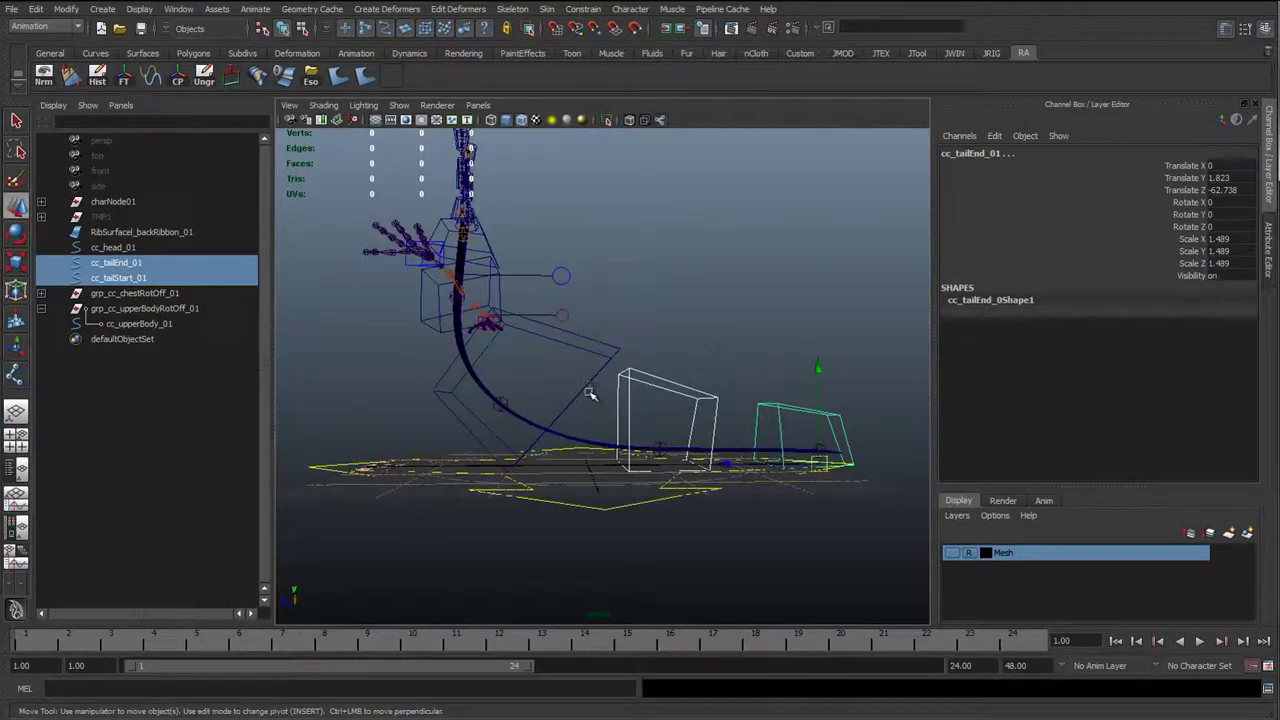
{"action": "left_click", "coordinate": [594, 386]}
{"action": "left_click", "coordinate": [689, 375]}
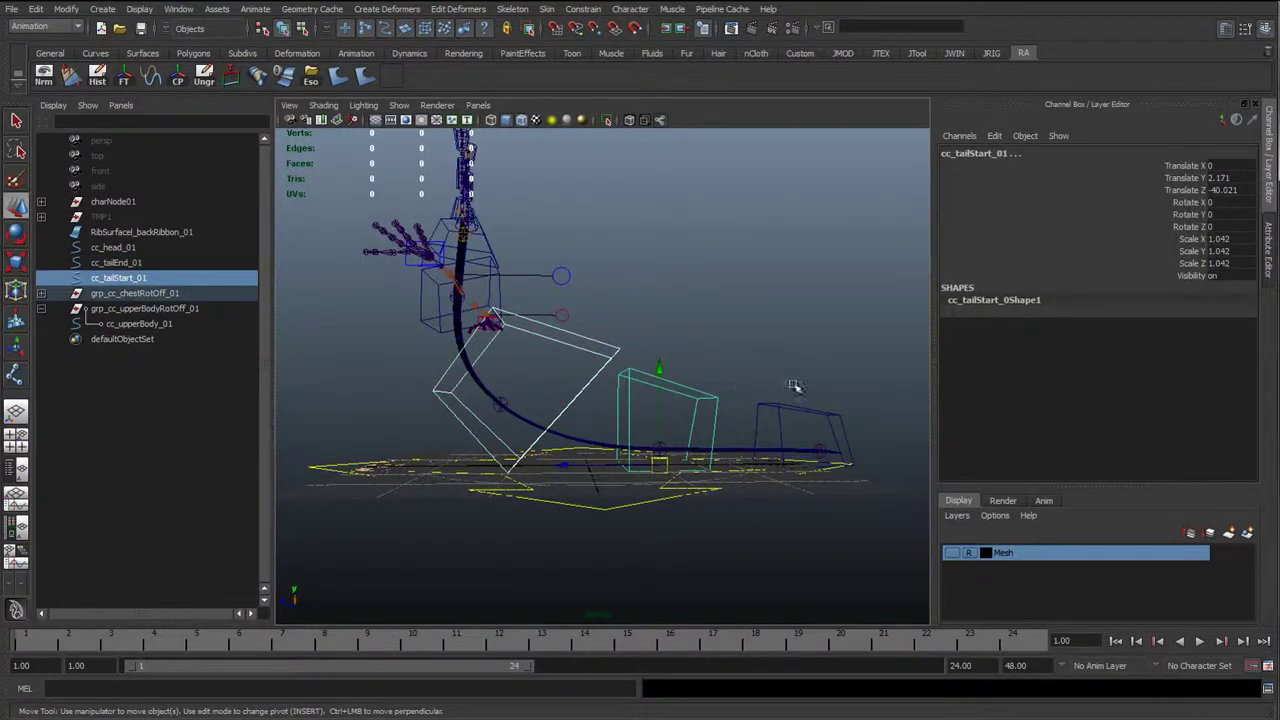
{"action": "left_click", "coordinate": [797, 389], "text": "shift"}
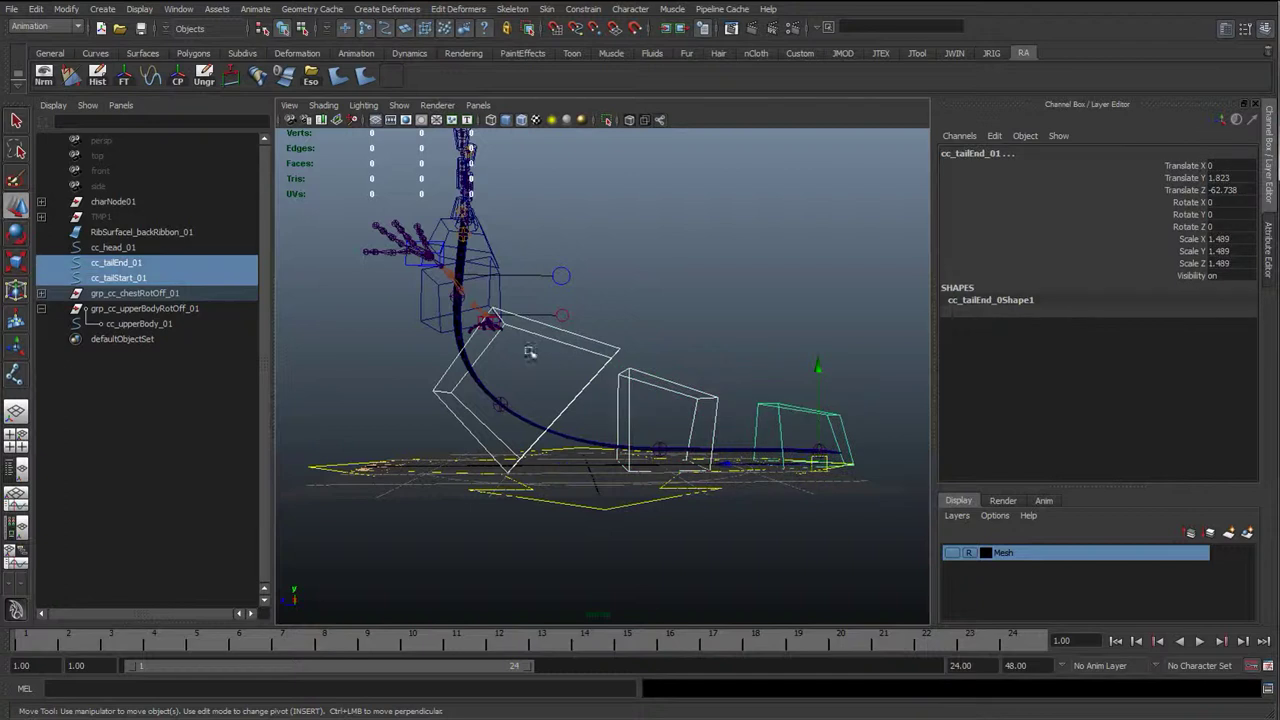
{"action": "left_click", "coordinate": [420, 308]}
{"action": "key", "text": "ctrl+z"}
{"action": "left_click", "coordinate": [422, 318], "text": "shift"}
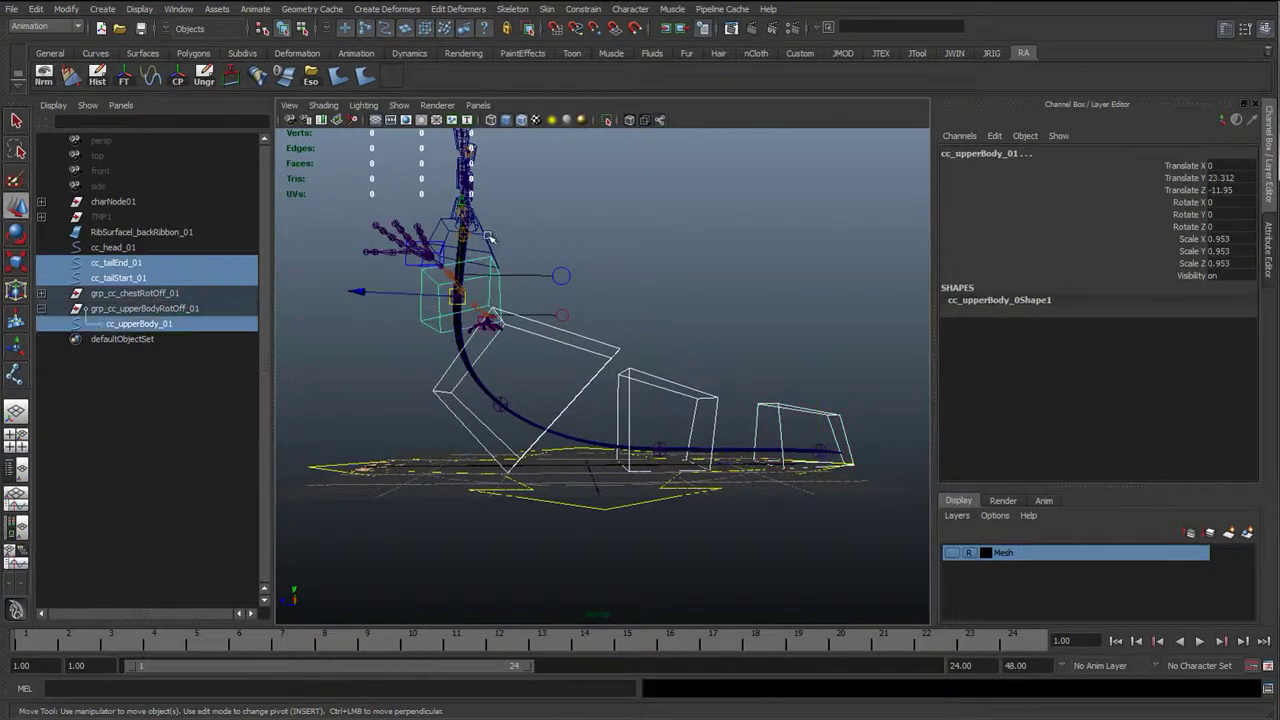
{"action": "left_click", "coordinate": [490, 237], "text": "shift"}
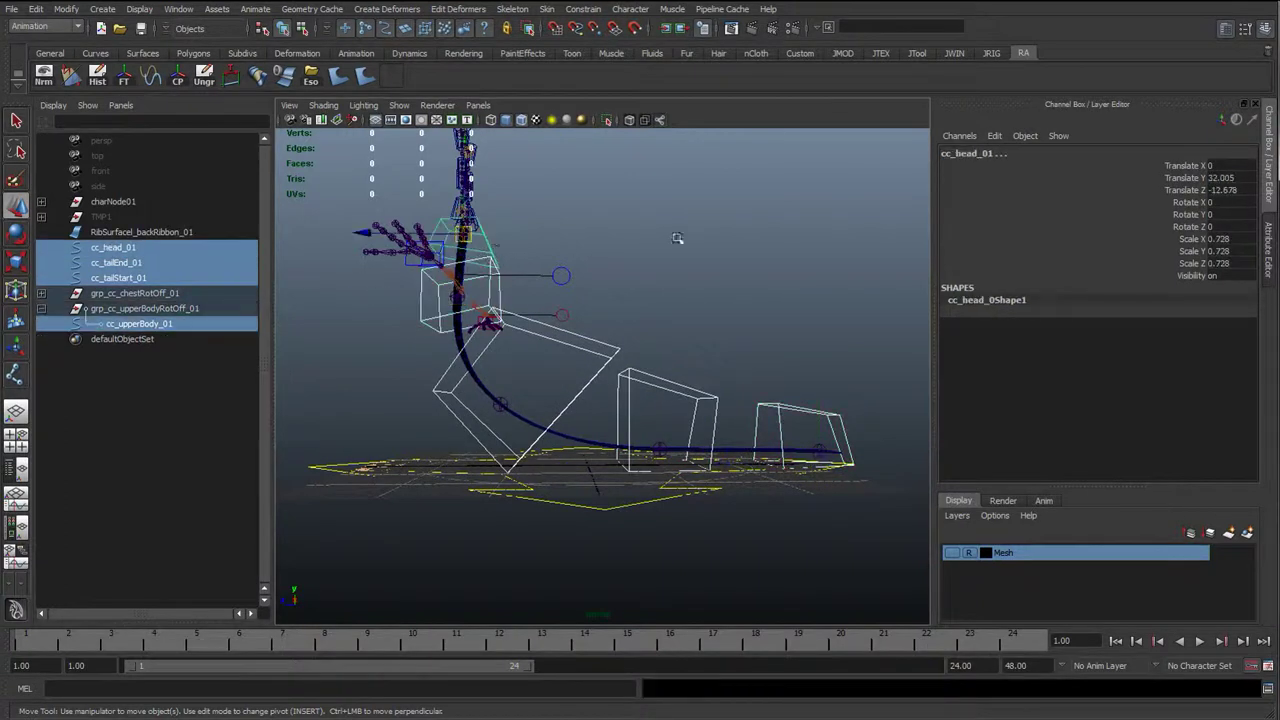
{"action": "left_click", "coordinate": [125, 79]}
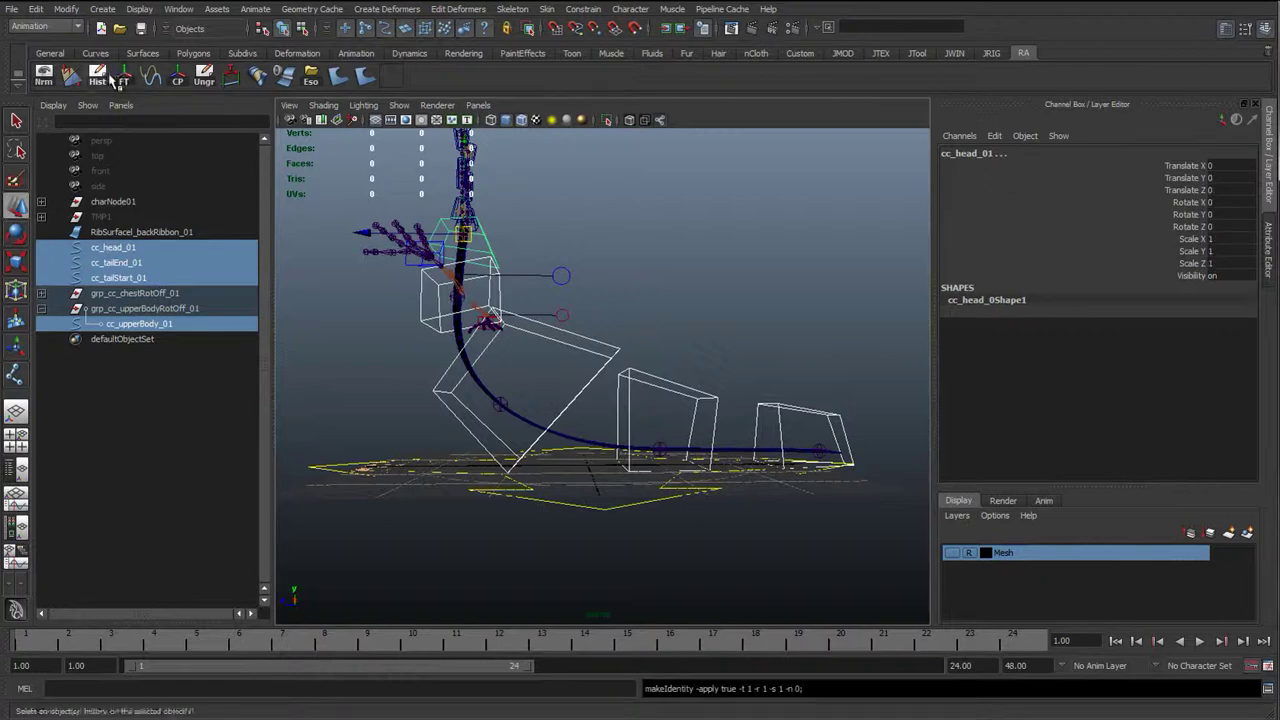
{"action": "left_click", "coordinate": [104, 80]}
{"action": "left_click_drag", "start_coordinate": [655, 418], "coordinate": [616, 309], "text": "alt"}
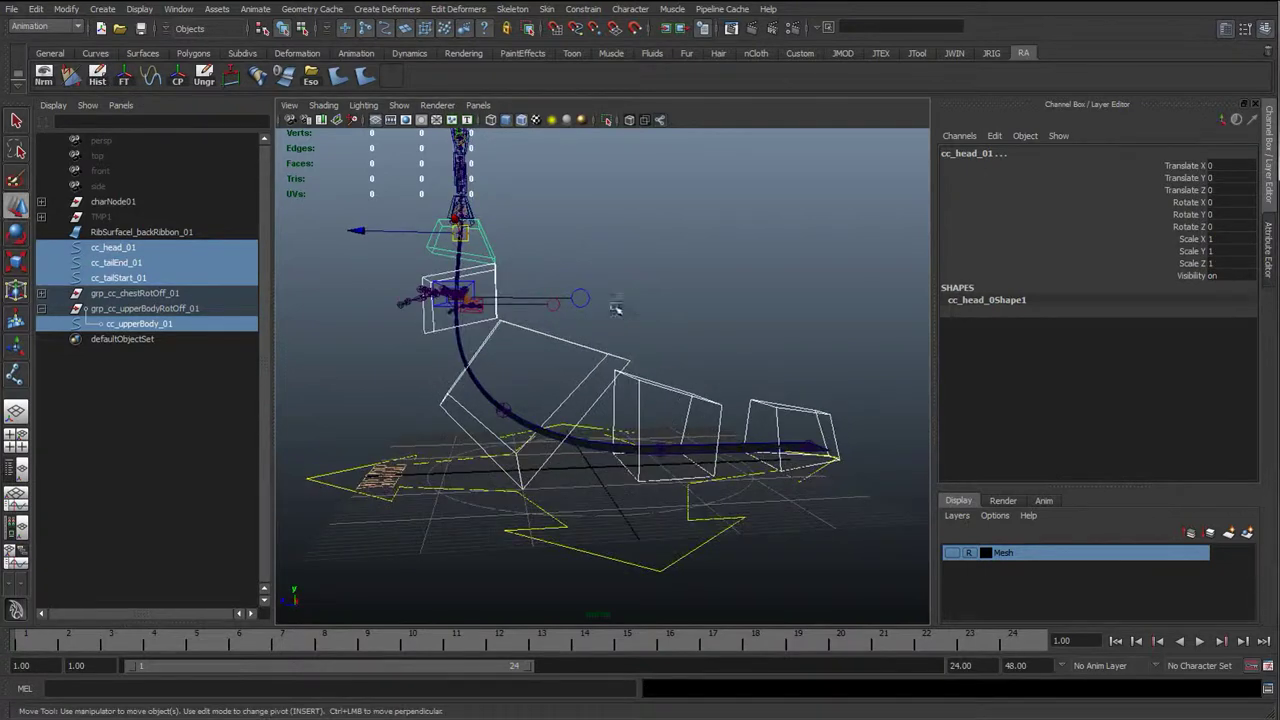
{"action": "left_click", "coordinate": [738, 347]}
Examine the tail boxes and ribbon in the side and perspective views
{"action": "scroll", "coordinate": [570, 413], "scroll_direction": "up", "scroll_amount": 3}
{"action": "key", "text": "space"}
{"action": "left_click_drag", "start_coordinate": [569, 414], "coordinate": [674, 457]}
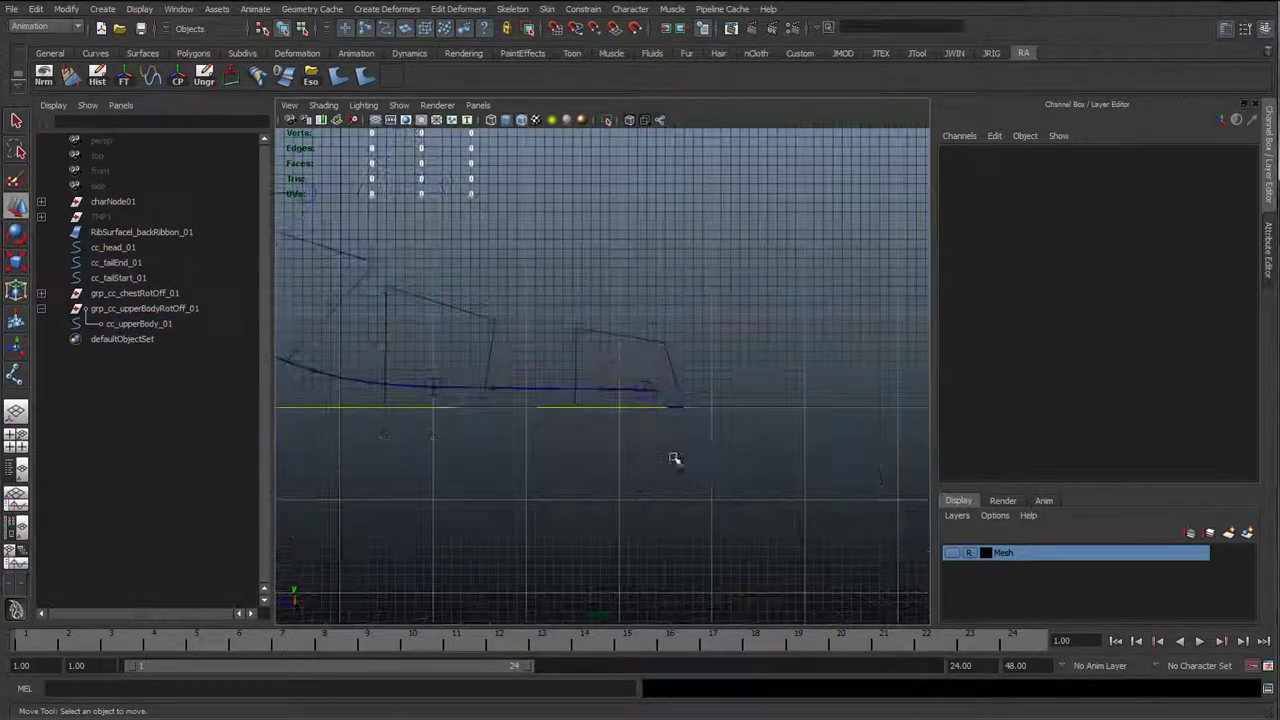
{"action": "middle_click_drag", "start_coordinate": [669, 409], "coordinate": [887, 428], "text": "alt"}
{"action": "scroll", "coordinate": [694, 431], "scroll_direction": "up", "scroll_amount": 3}
{"action": "key", "text": "space"}
{"action": "left_click_drag", "start_coordinate": [694, 431], "coordinate": [680, 370]}
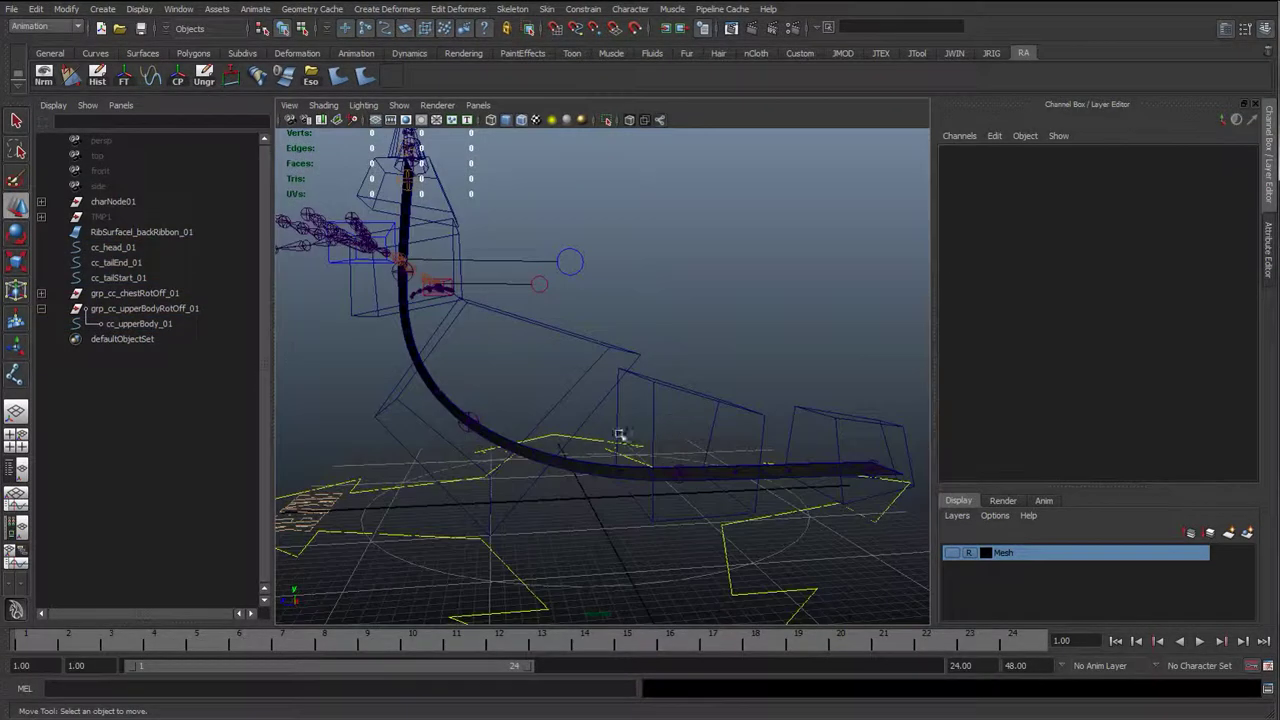
{"action": "middle_click_drag", "start_coordinate": [620, 434], "coordinate": [505, 311], "text": "alt"}
{"action": "left_click_drag", "start_coordinate": [504, 311], "coordinate": [414, 343], "text": "alt"}
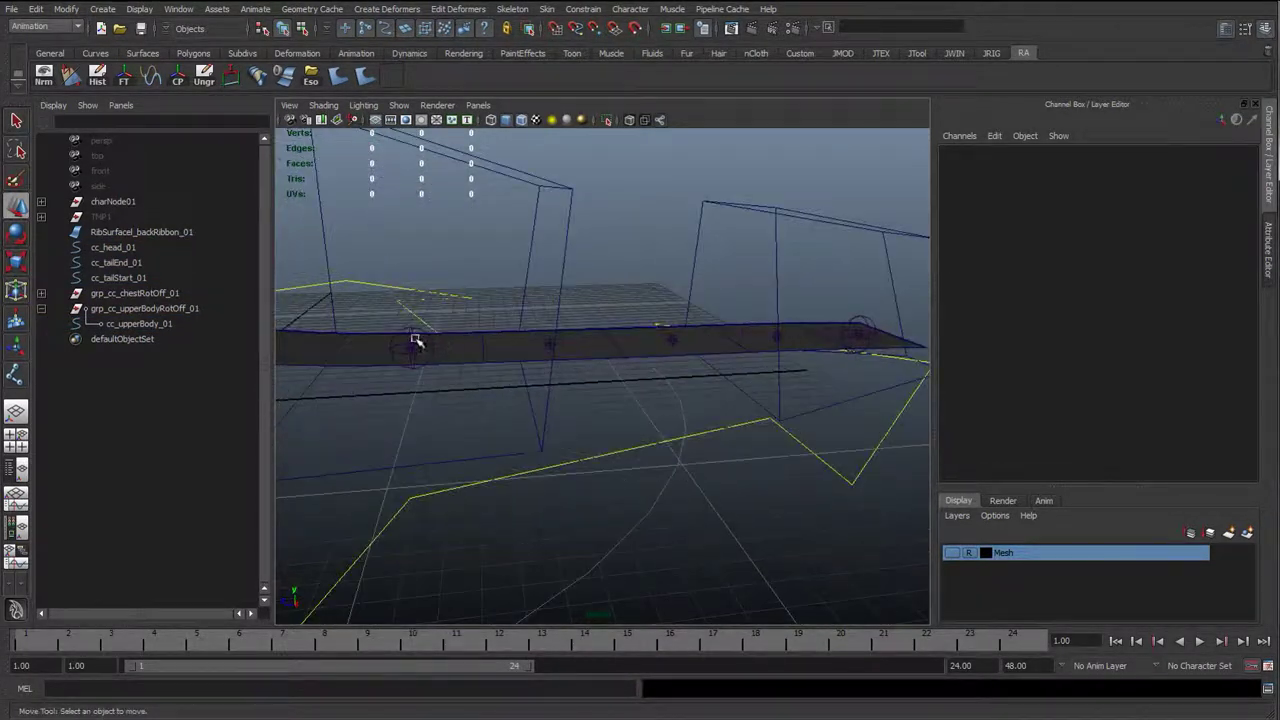
Try rotating the jtDrv_backTailStart_01 joint freely to see how the ribbon twists, and undo the rotation
{"action": "left_click", "coordinate": [416, 342]}
{"action": "key", "text": "q"}
{"action": "left_click", "coordinate": [474, 355]}
{"action": "left_click", "coordinate": [427, 342]}
{"action": "key", "text": "w"}
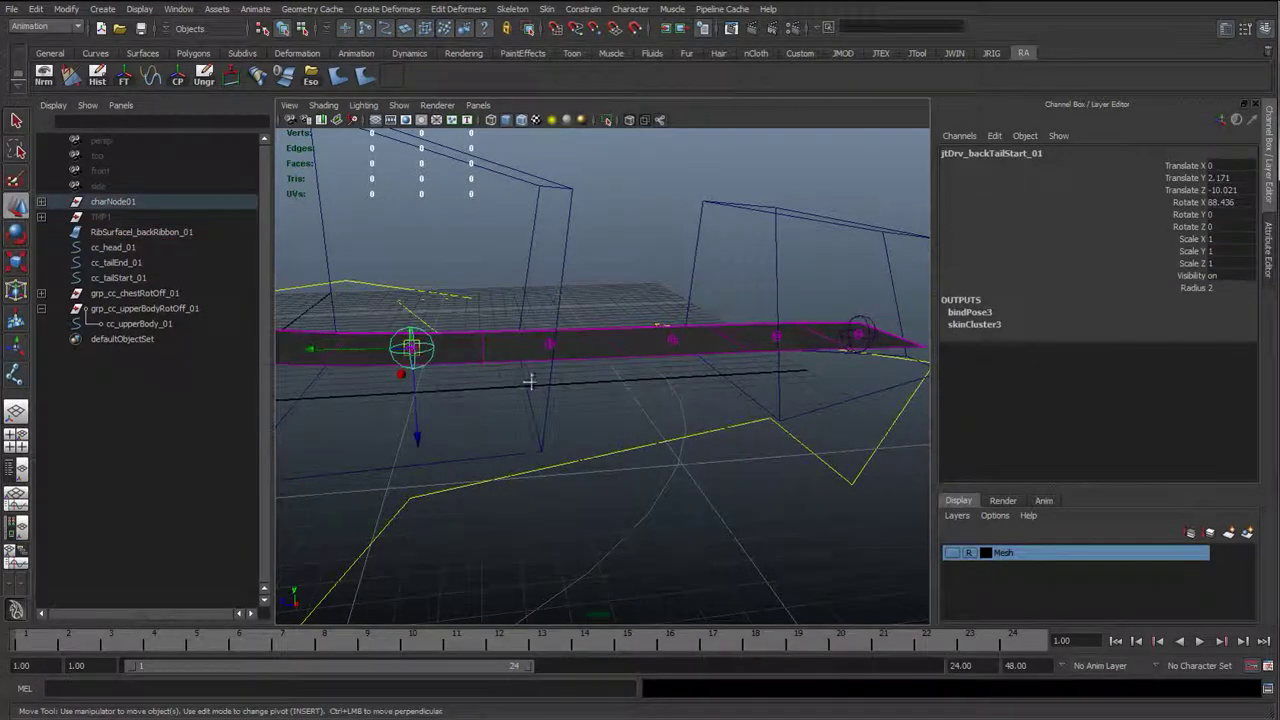
{"action": "middle_click_drag", "start_coordinate": [393, 416], "coordinate": [496, 458], "text": "alt"}
{"action": "left_click_drag", "start_coordinate": [494, 520], "coordinate": [508, 398], "text": "alt"}
{"action": "key", "text": "e"}
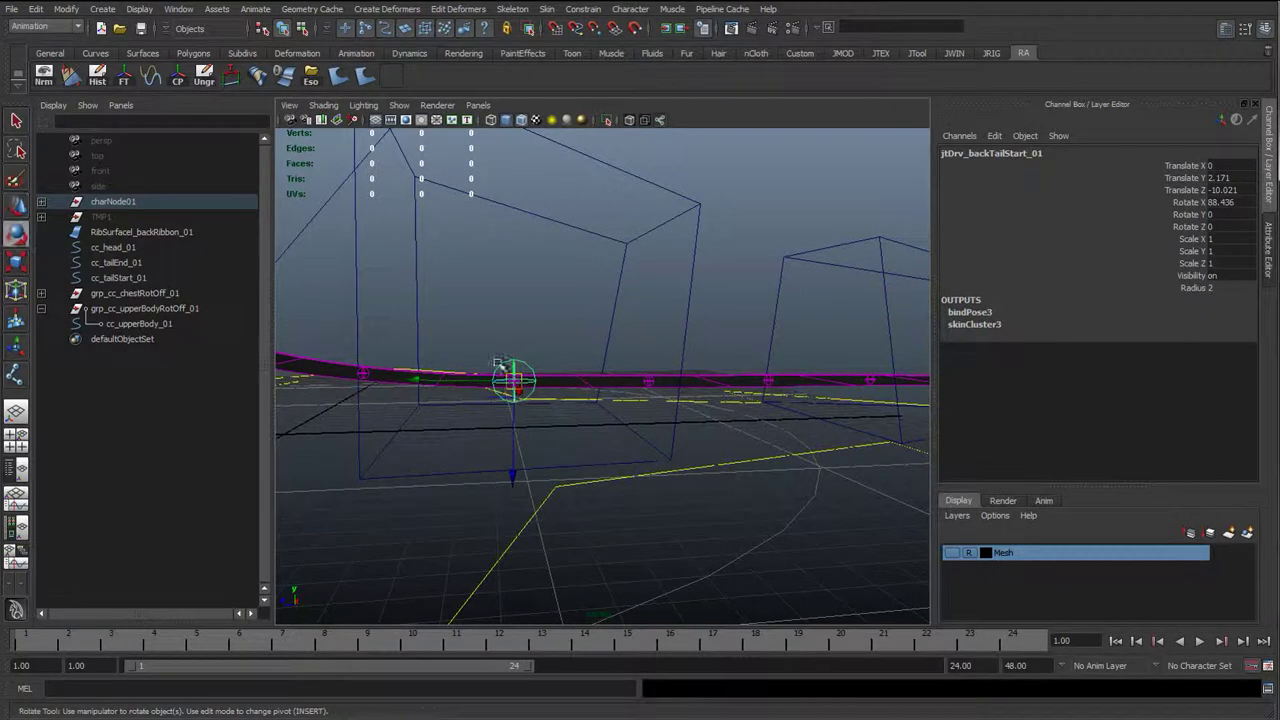
{"action": "left_click_drag", "start_coordinate": [470, 256], "coordinate": [583, 294]}
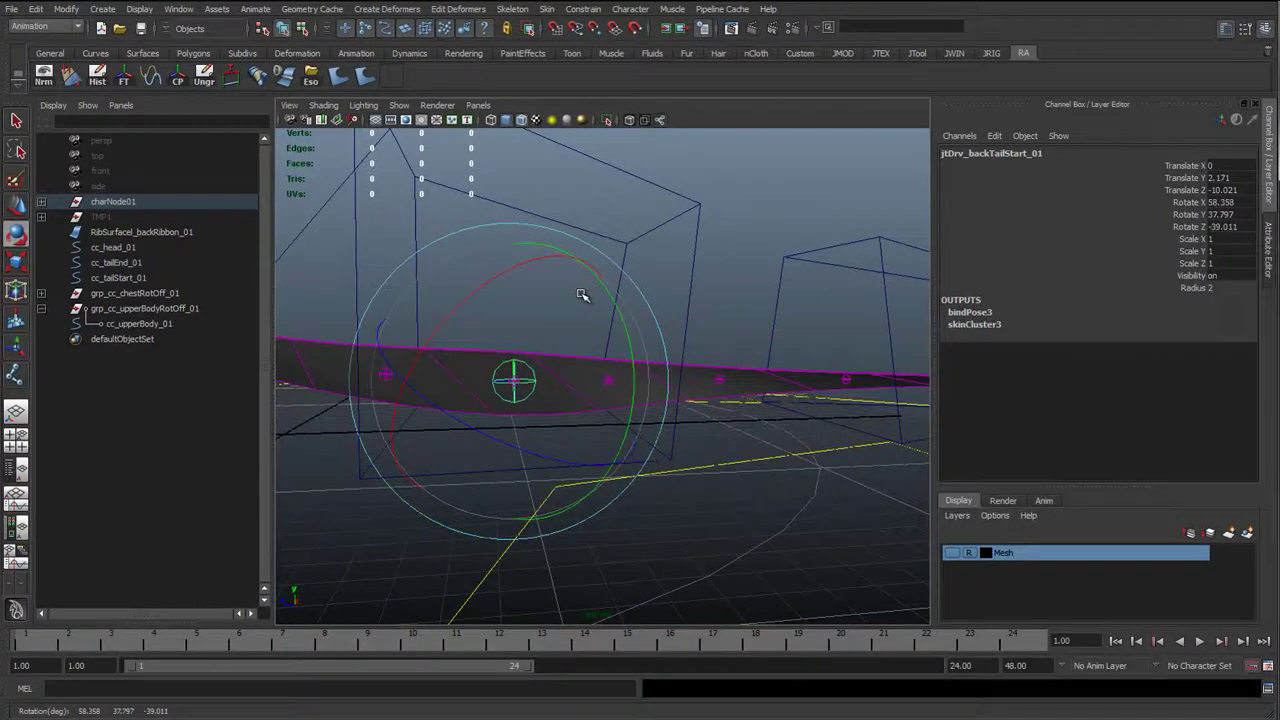
{"action": "key", "text": "ctrl+z"}
{"action": "key", "text": "q"}
{"action": "left_click_drag", "start_coordinate": [647, 405], "coordinate": [757, 409], "text": "alt"}
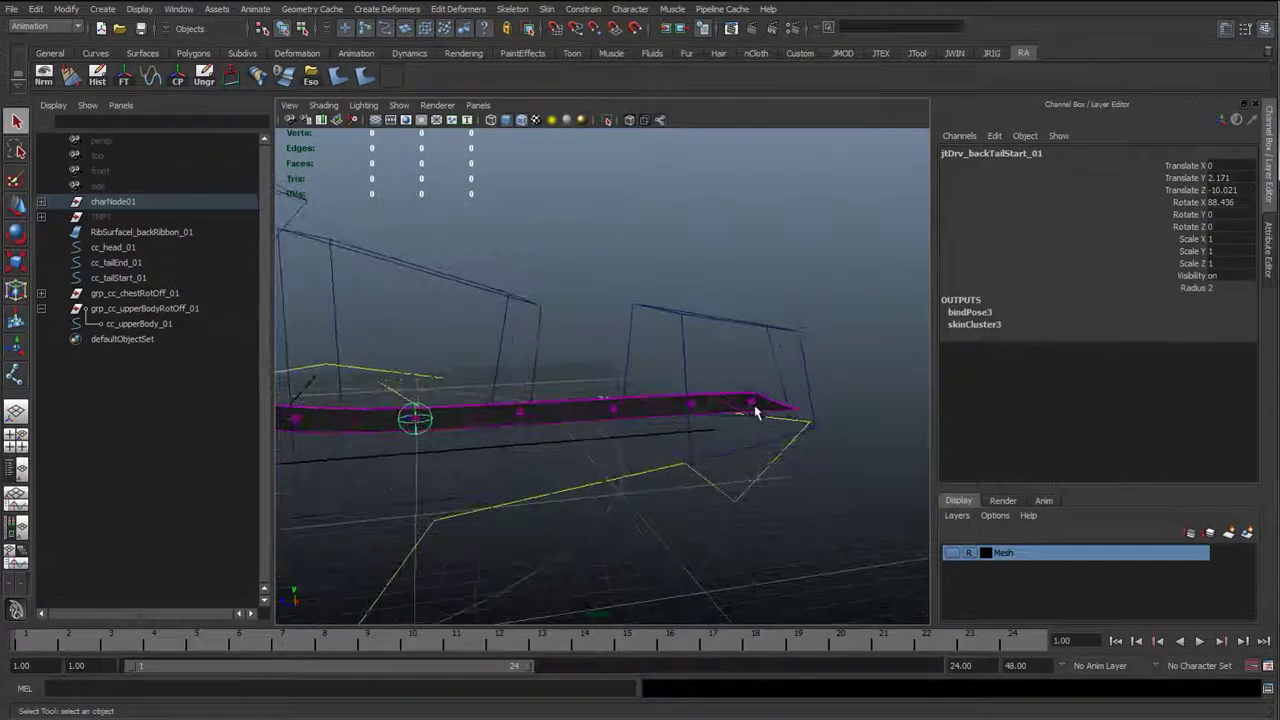
Select the back ribbon's skinCluster3 node by name and delete it to unbind the ribbon from its driver joints
{"action": "left_click", "coordinate": [754, 403]}
{"action": "mouse_move", "coordinate": [509, 424]}
{"action": "left_mouse_down", "text": "alt"}
{"action": "mouse_move", "coordinate": [590, 453]}
{"action": "mouse_move", "coordinate": [471, 449]}
{"action": "mouse_move", "coordinate": [520, 445]}
{"action": "left_mouse_up", "text": "alt"}
{"action": "left_click", "coordinate": [523, 423]}
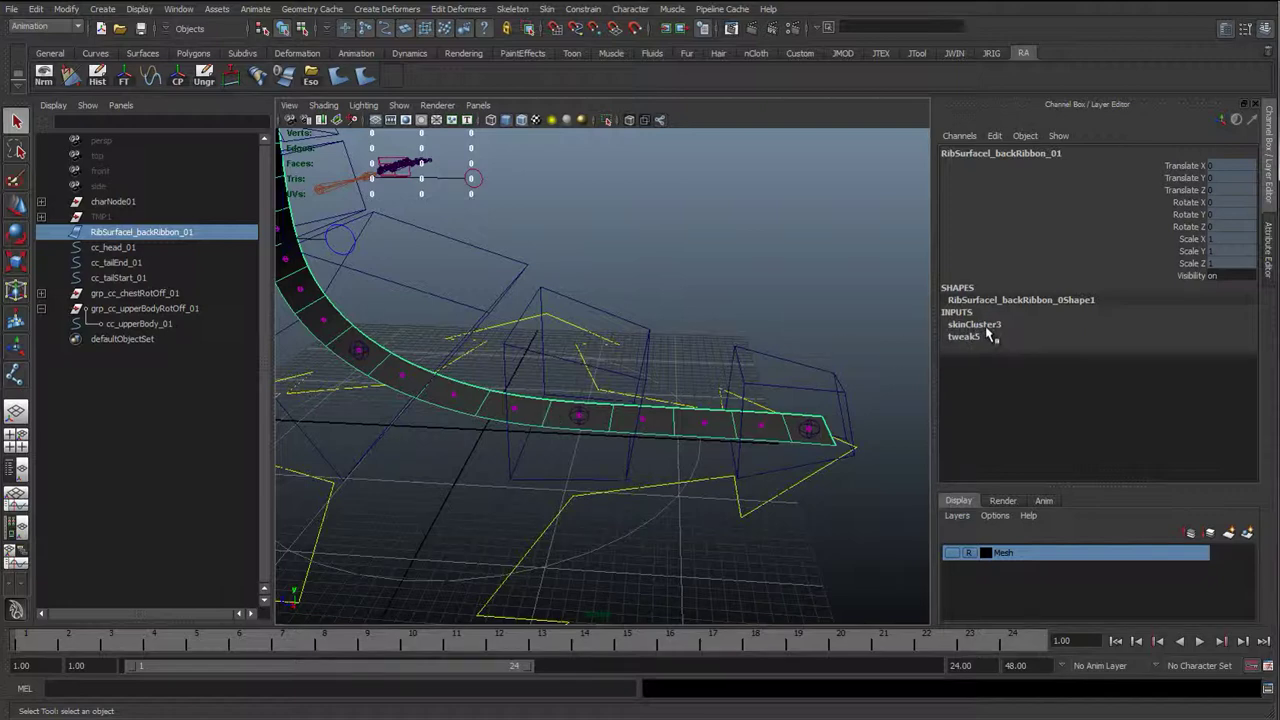
{"action": "left_click", "coordinate": [970, 324]}
{"action": "left_click", "coordinate": [975, 324]}
{"action": "left_click_drag", "start_coordinate": [984, 325], "coordinate": [879, 333]}
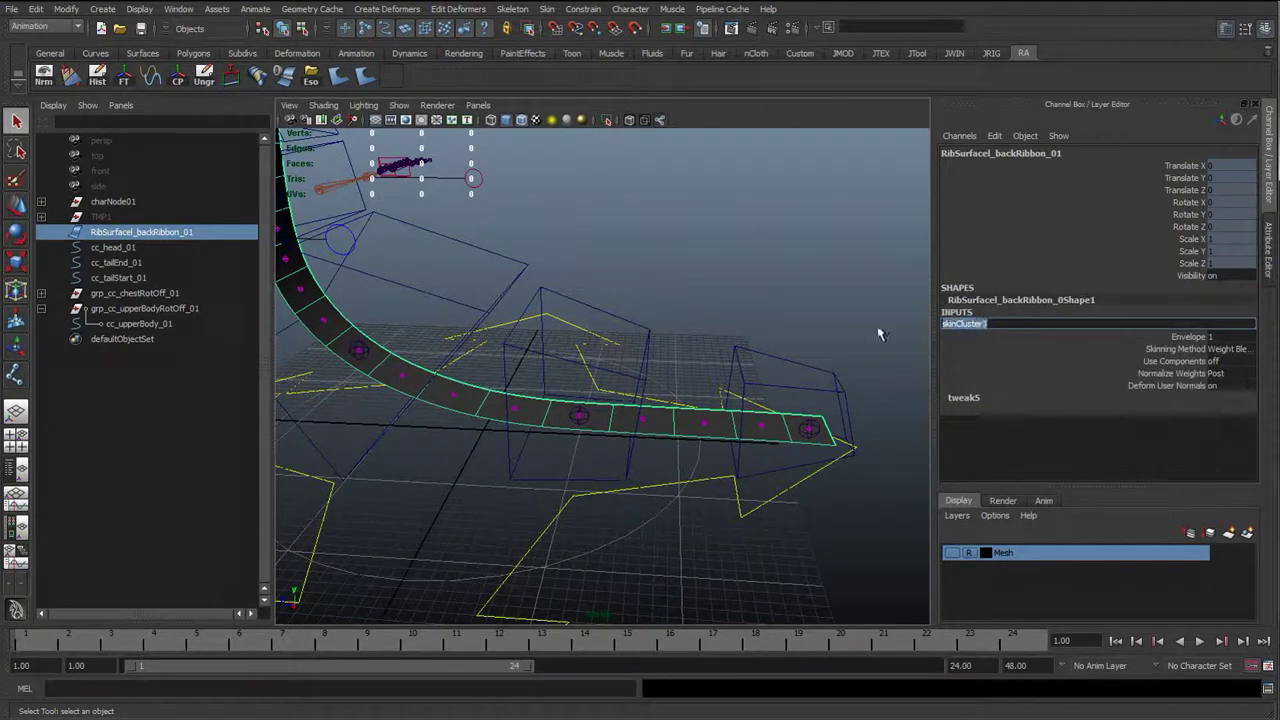
{"action": "left_click", "coordinate": [888, 27]}
{"action": "key", "text": "Return"}
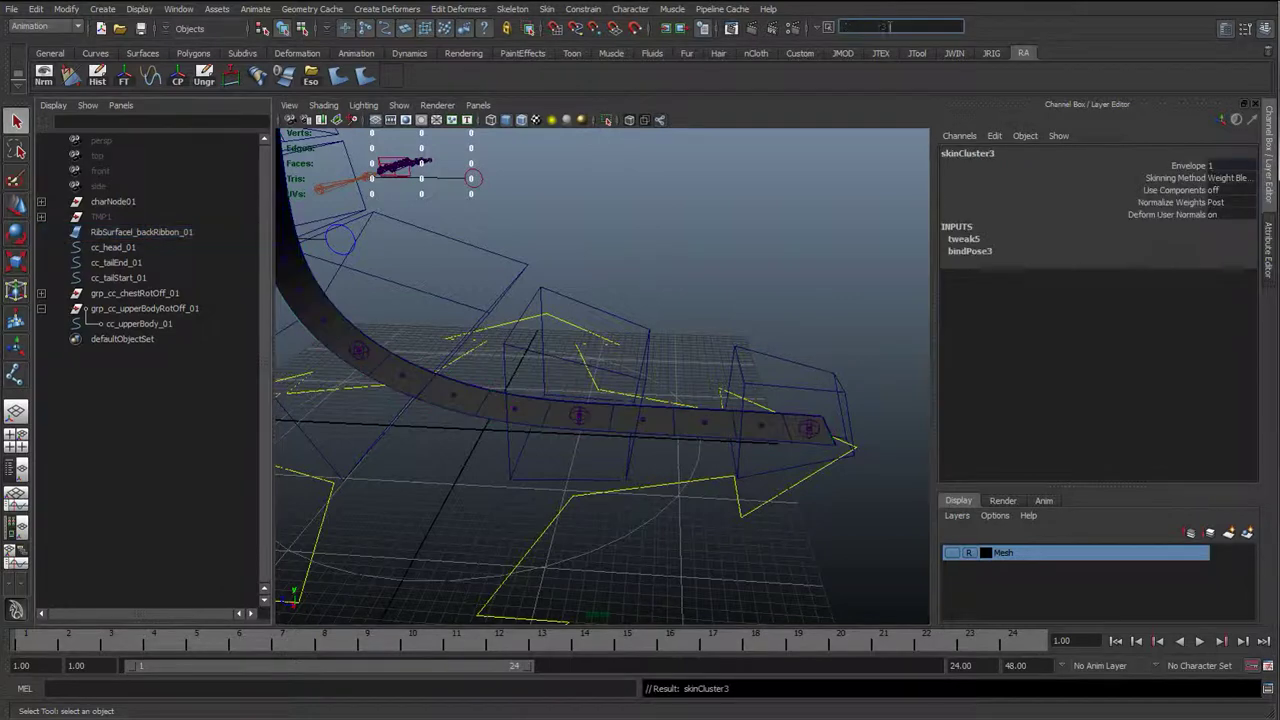
{"action": "left_click", "coordinate": [817, 28]}
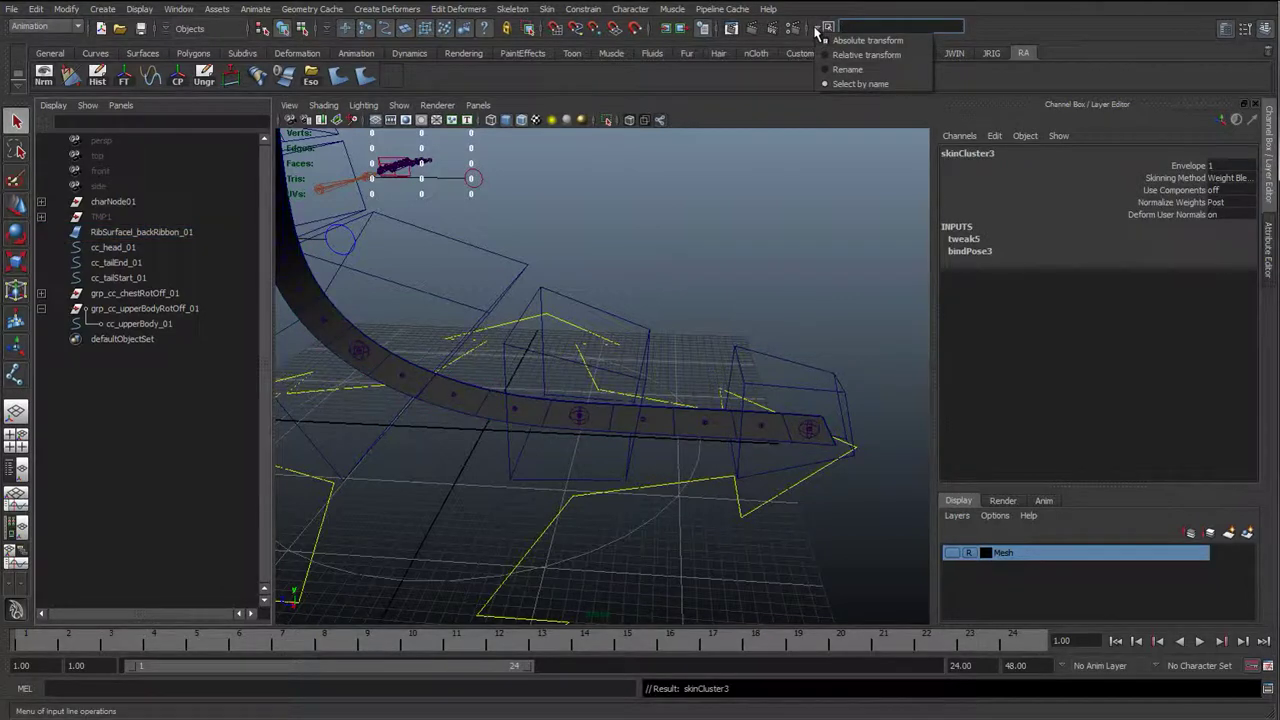
{"action": "left_click", "coordinate": [842, 84]}
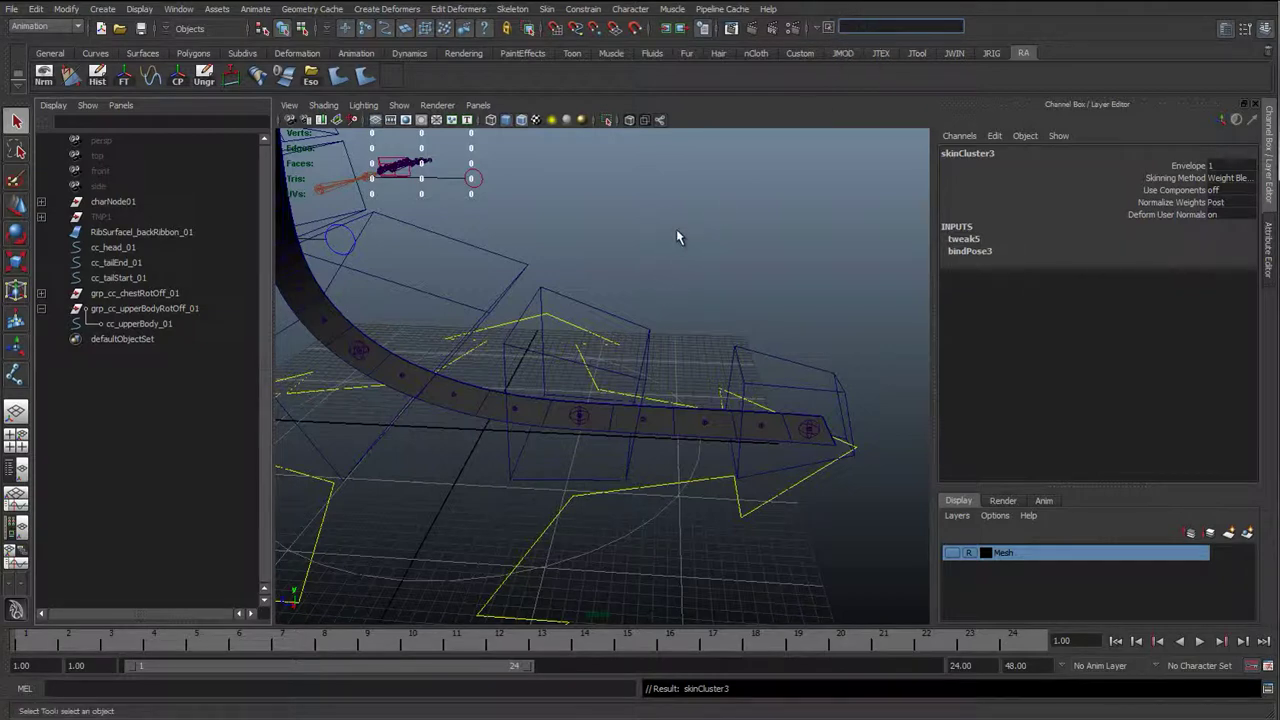
{"action": "left_click_drag", "start_coordinate": [641, 236], "coordinate": [712, 168], "text": "alt"}
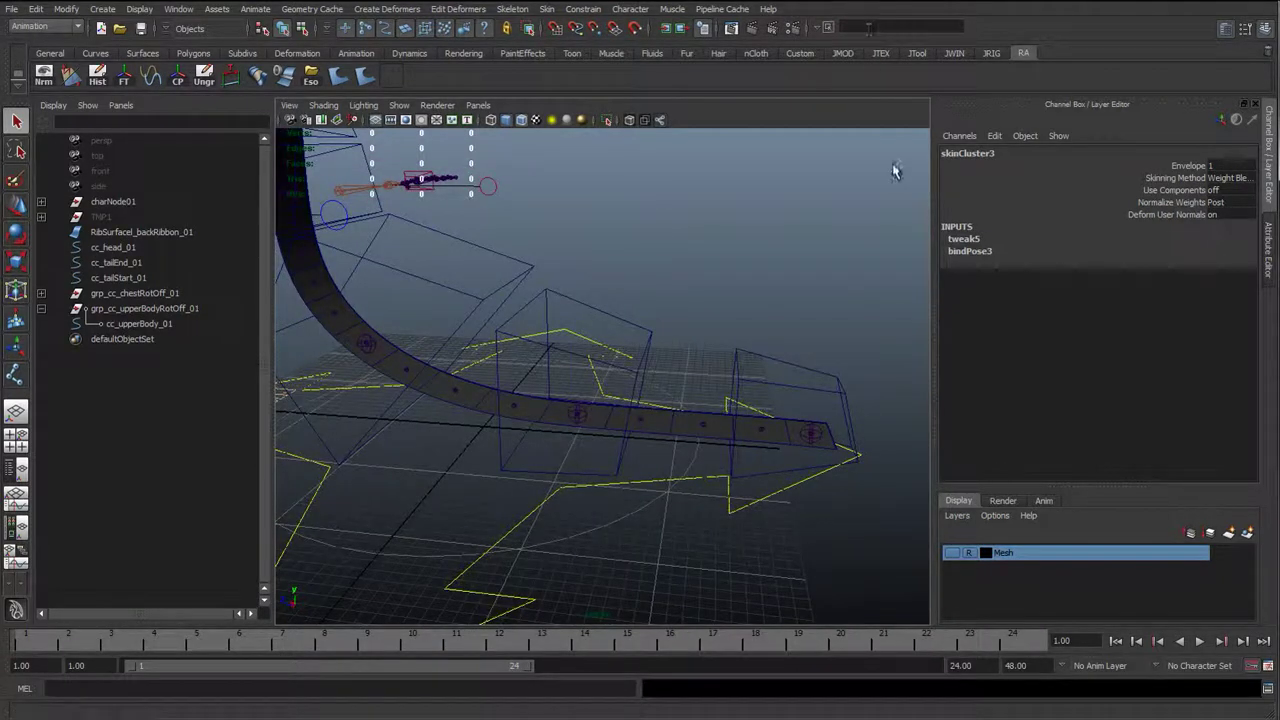
{"action": "left_click", "coordinate": [981, 155]}
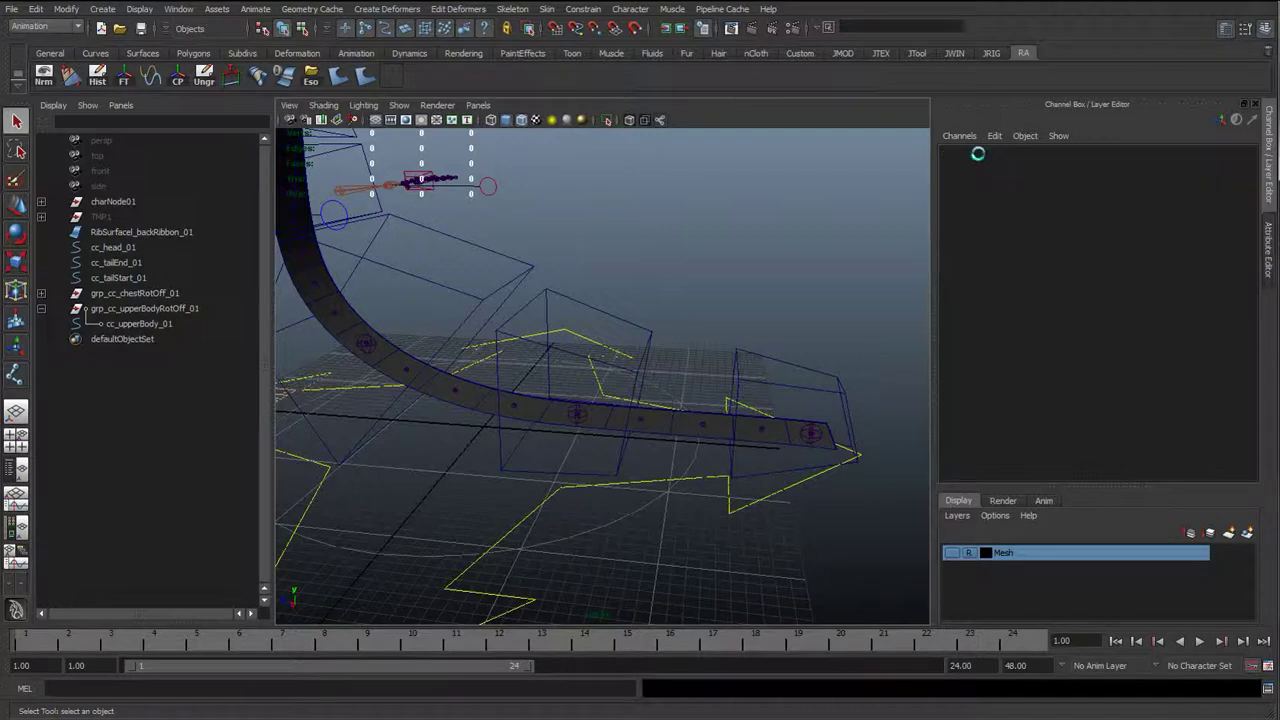
Try moving one control vertex on the upper edge of the back ribbon near the tail start, and undo the move
{"action": "left_click", "coordinate": [609, 418]}
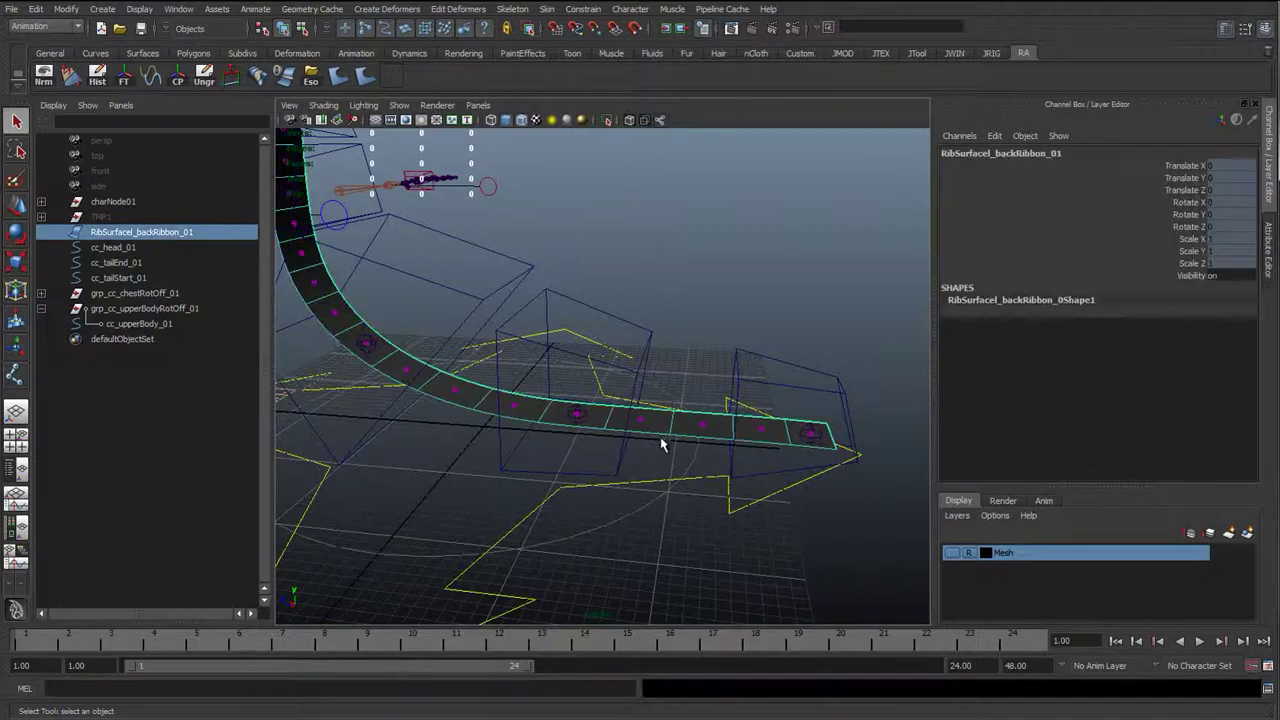
{"action": "scroll", "coordinate": [652, 460], "scroll_direction": "up", "scroll_amount": 5}
{"action": "left_click_drag", "start_coordinate": [583, 497], "coordinate": [583, 410], "text": "alt"}
{"action": "right_click_drag", "start_coordinate": [623, 409], "coordinate": [583, 386]}
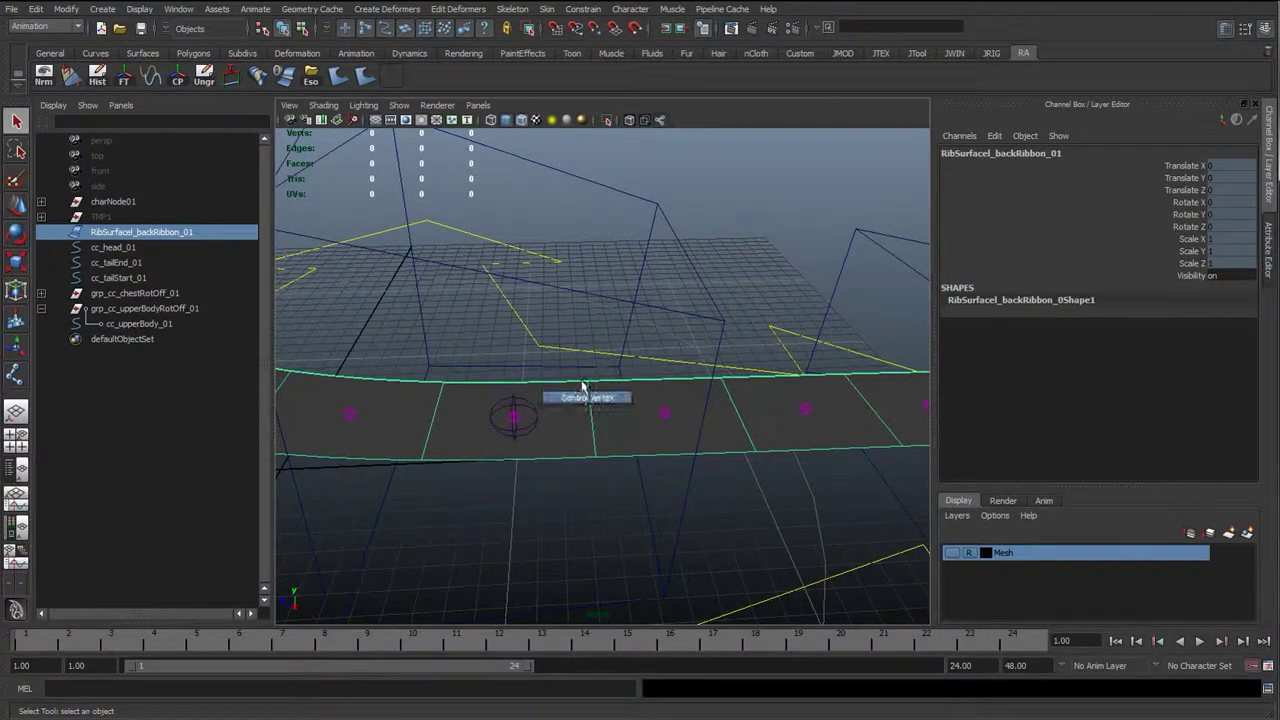
{"action": "left_click", "coordinate": [589, 382]}
{"action": "key", "text": "w"}
{"action": "left_click_drag", "start_coordinate": [600, 406], "coordinate": [592, 432]}
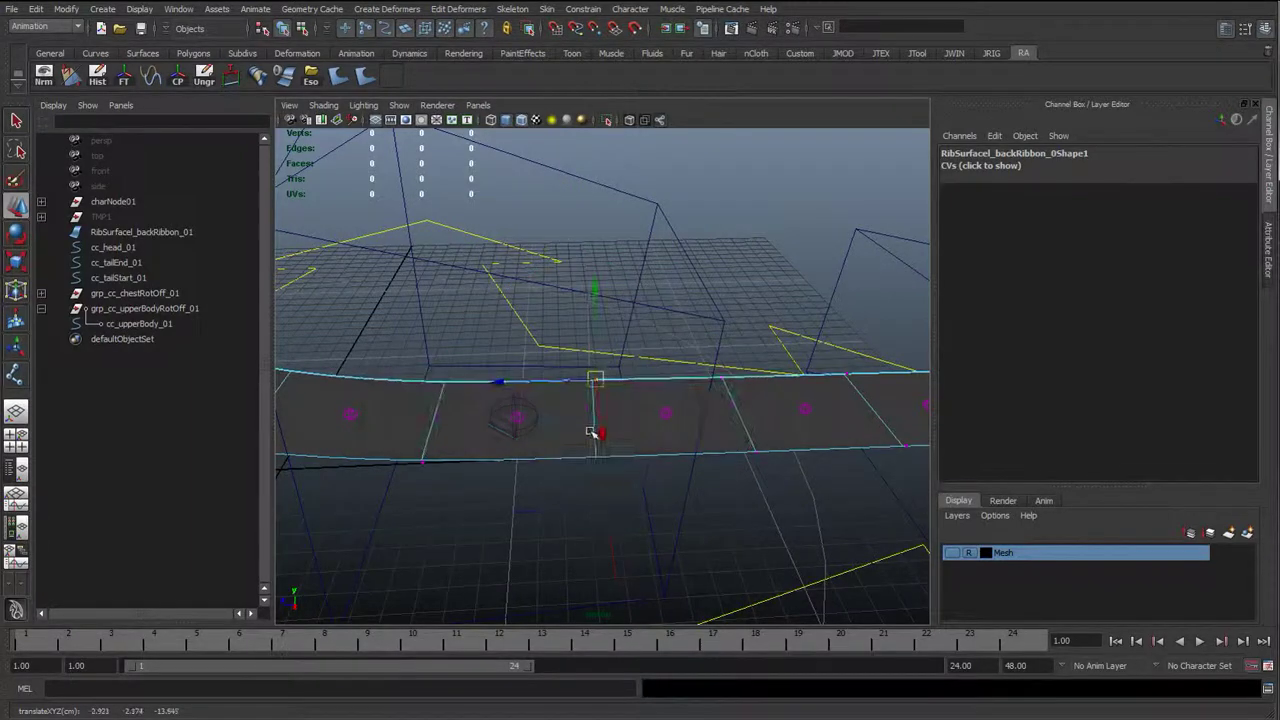
{"action": "key", "text": "ctrl+z"}
Return to object selection and display the local rotation axes of the cc_tailStart_01 and cc_tailEnd_01 boxes together
{"action": "right_click_drag", "start_coordinate": [743, 414], "coordinate": [796, 362]}
{"action": "left_click_drag", "start_coordinate": [605, 411], "coordinate": [557, 386], "text": "alt"}
{"action": "left_click", "coordinate": [560, 384]}
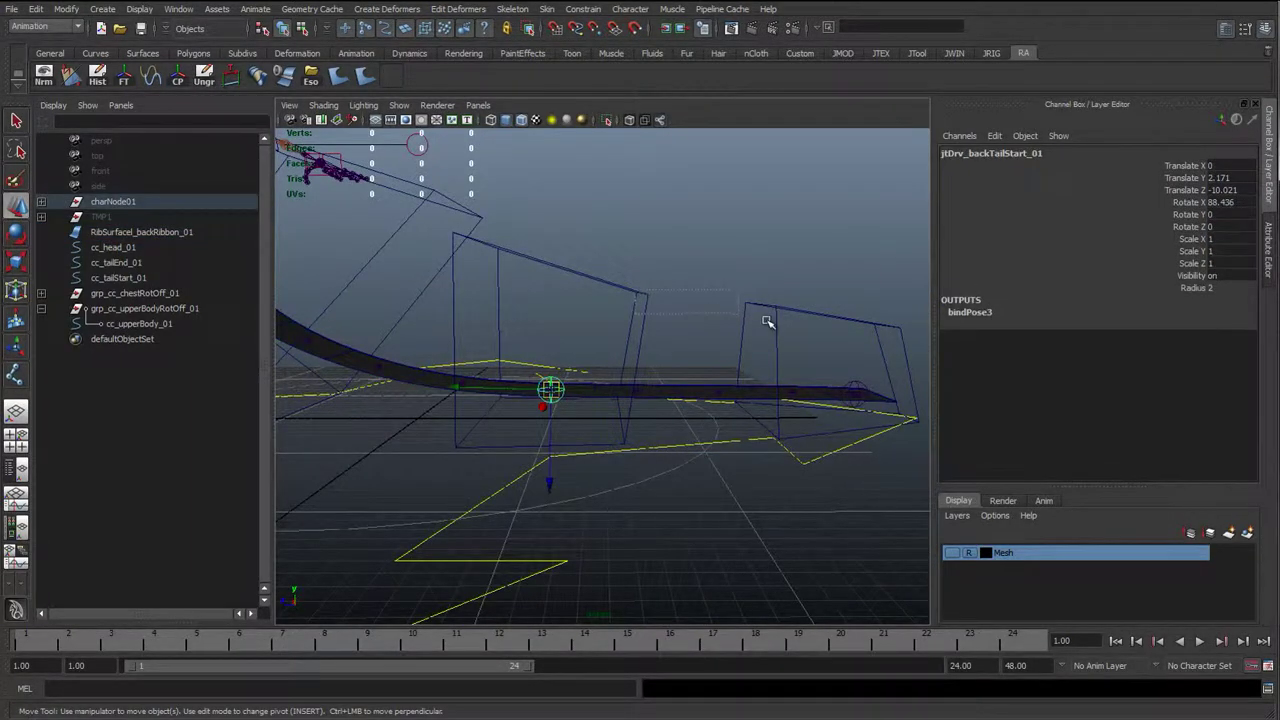
{"action": "left_click_drag", "start_coordinate": [767, 321], "coordinate": [772, 323]}
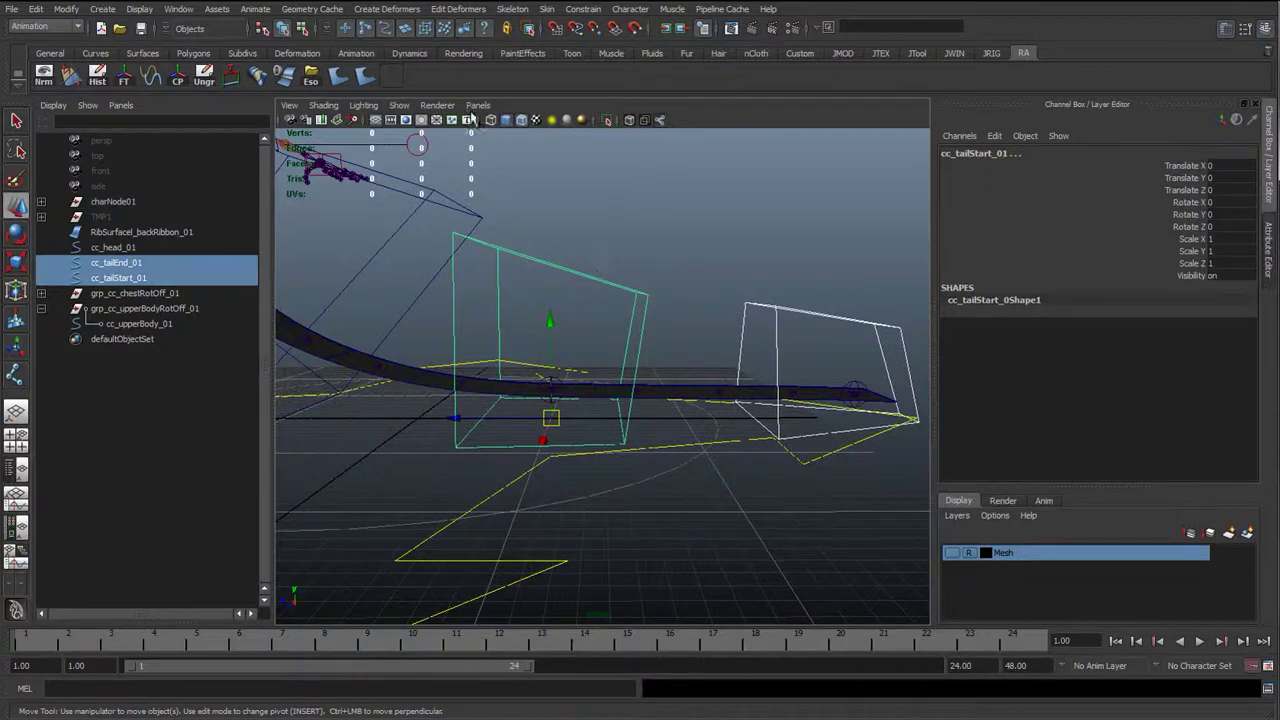
{"action": "left_click", "coordinate": [917, 53]}
{"action": "left_click", "coordinate": [178, 76]}
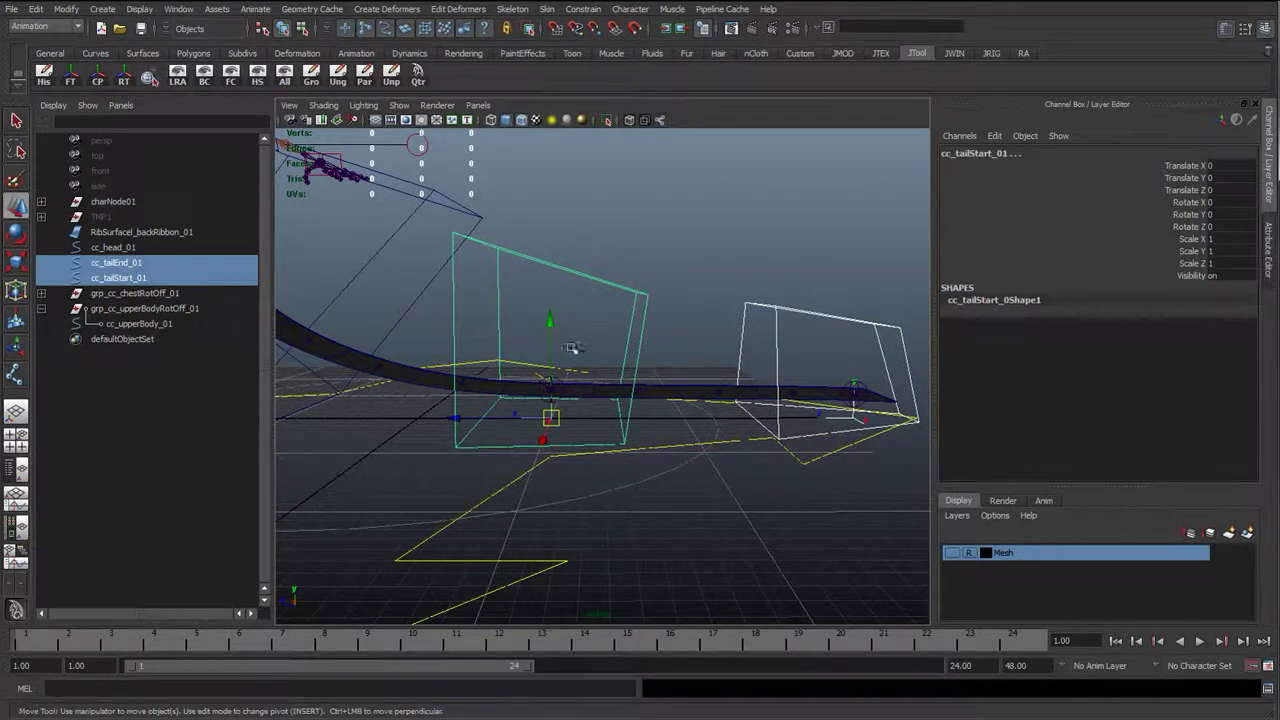
Snap the jtDrv_backTailStart_01 joint down onto the ground-level pivot of the cc_tailStart_01 box
{"action": "scroll", "coordinate": [571, 350], "scroll_direction": "up", "scroll_amount": 5}
{"action": "left_click_drag", "start_coordinate": [571, 354], "coordinate": [557, 343], "text": "alt"}
{"action": "left_click", "coordinate": [536, 371]}
{"action": "left_click", "coordinate": [531, 389]}
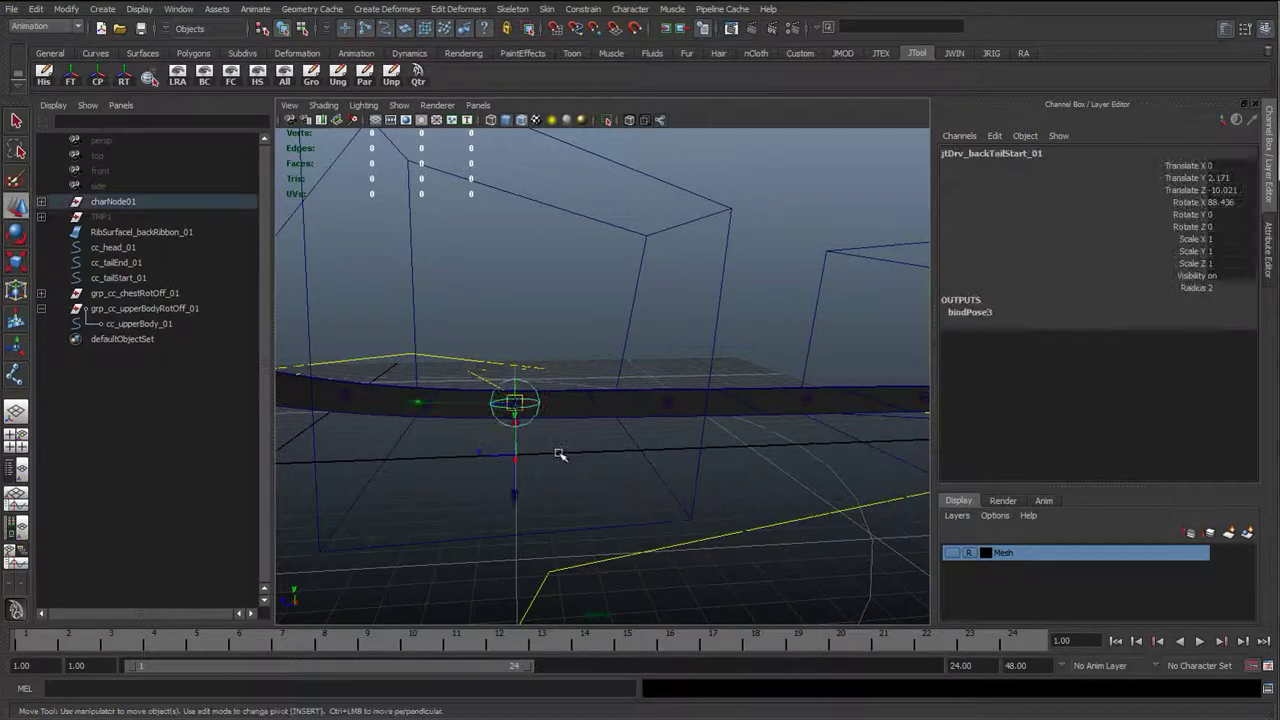
{"action": "left_click_drag", "start_coordinate": [558, 454], "coordinate": [593, 423], "text": "alt"}
{"action": "key", "text": "v"}
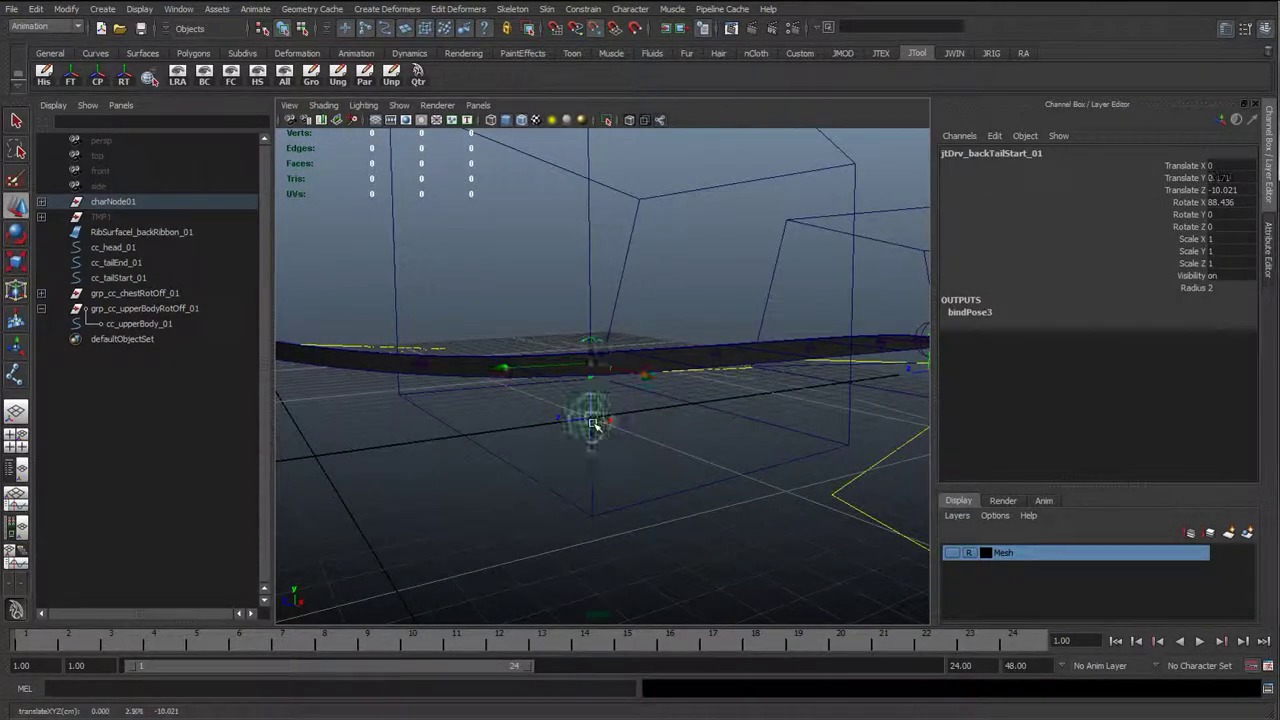
Snap the jtDrv_backEnd_01 joint down onto the cc_tailEnd_01 box's pivot at Translate Y 0, and clear the selection
{"action": "left_click_drag", "start_coordinate": [766, 420], "coordinate": [535, 390], "text": "alt"}
{"action": "left_click", "coordinate": [657, 356]}
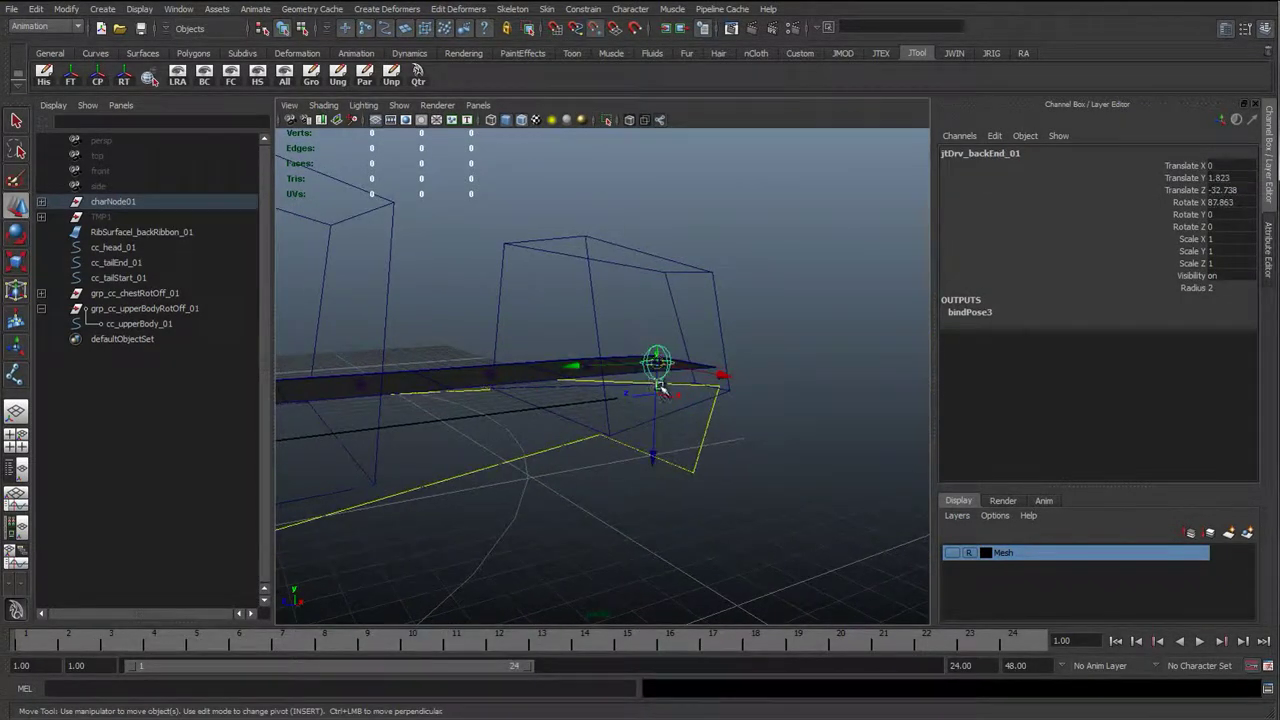
{"action": "left_click_drag", "start_coordinate": [657, 380], "coordinate": [657, 395]}
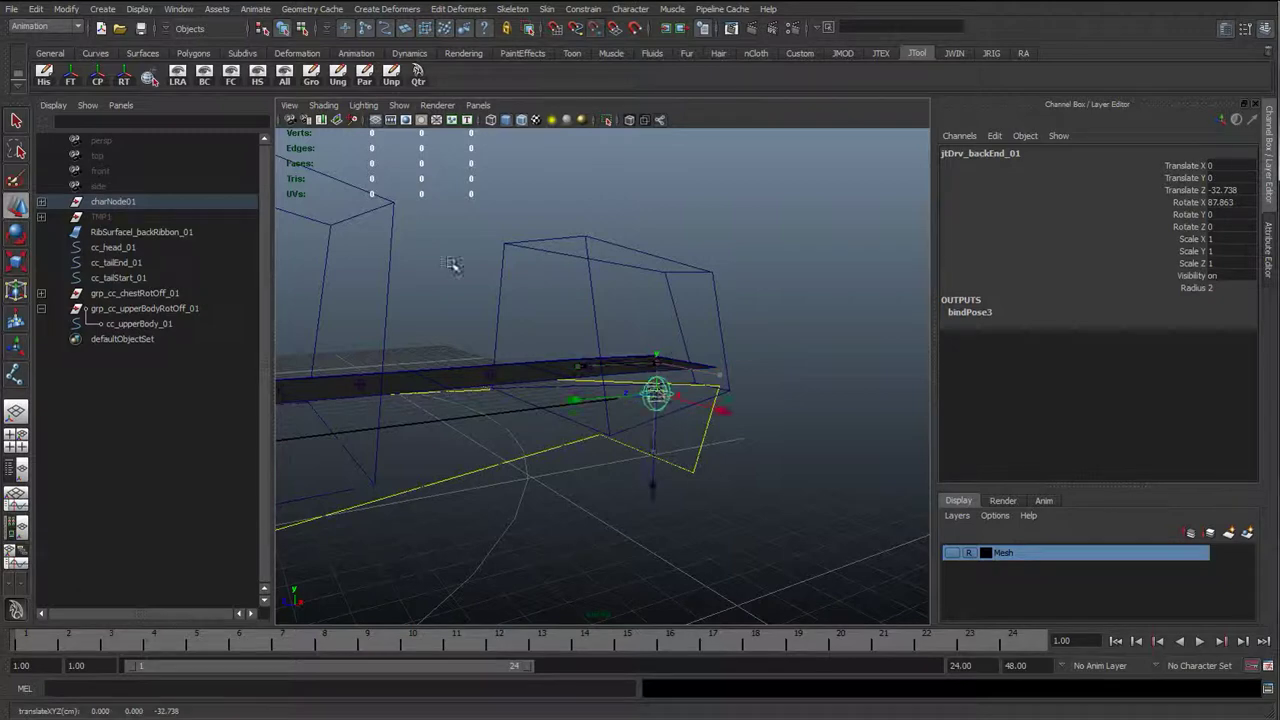
{"action": "left_click", "coordinate": [454, 266]}
Show the Mesh layer and, in the side view, move cc_tailEnd_01's pivot forward along the ground to where the tail tip starts lifting off
{"action": "left_click", "coordinate": [952, 552]}
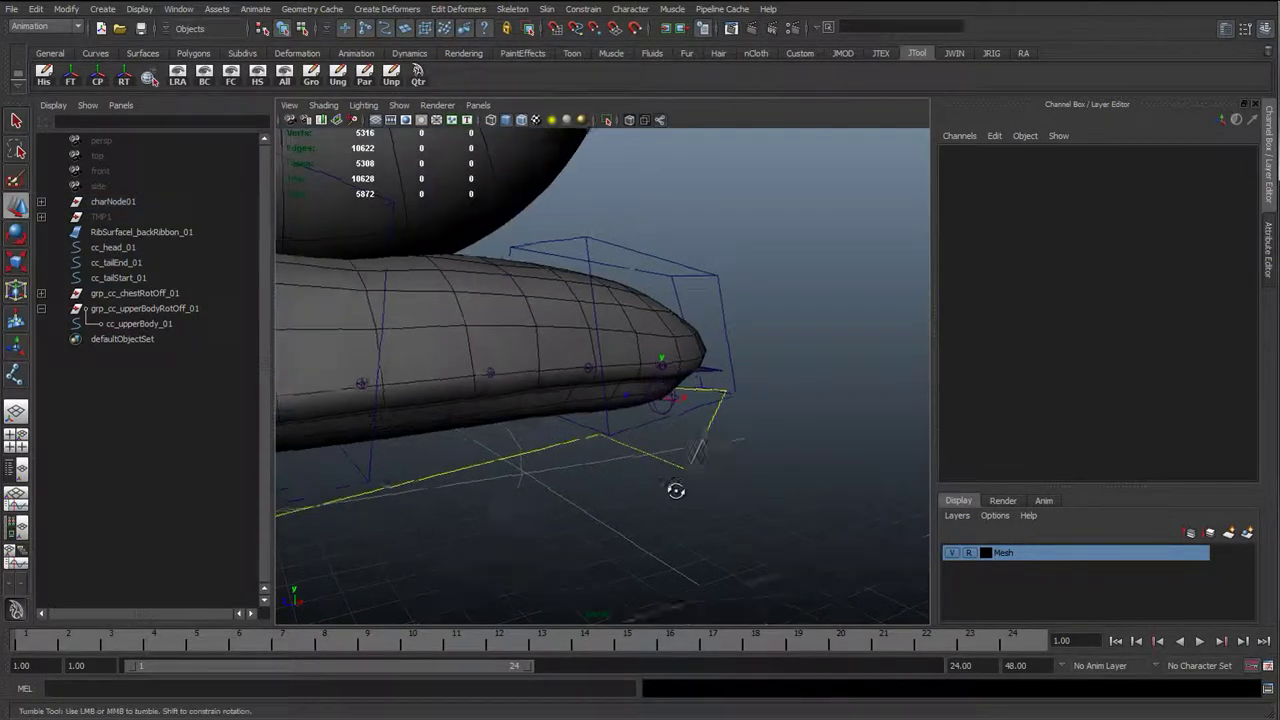
{"action": "middle_click_drag", "start_coordinate": [714, 458], "coordinate": [563, 457], "text": "alt"}
{"action": "key", "text": "space"}
{"action": "left_click_drag", "start_coordinate": [563, 457], "coordinate": [700, 457]}
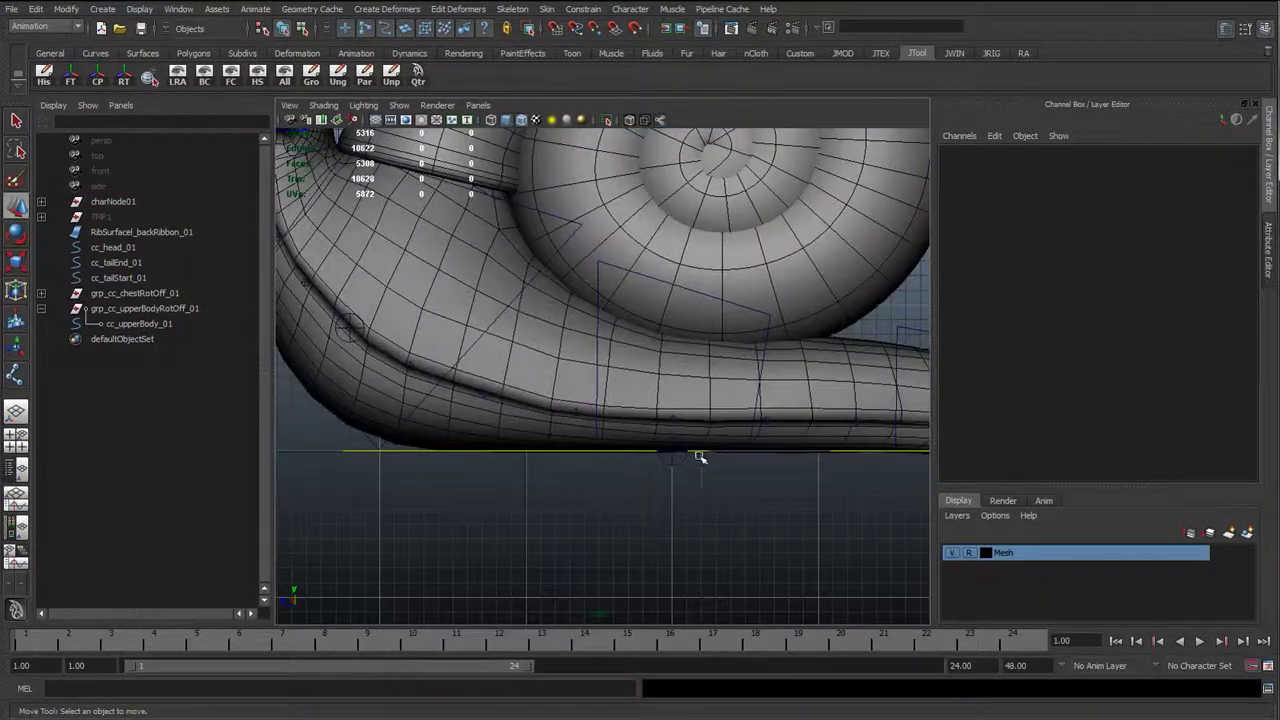
{"action": "middle_click_drag", "start_coordinate": [700, 457], "coordinate": [351, 412], "text": "alt"}
{"action": "right_click_drag", "start_coordinate": [351, 413], "coordinate": [655, 447], "text": "alt"}
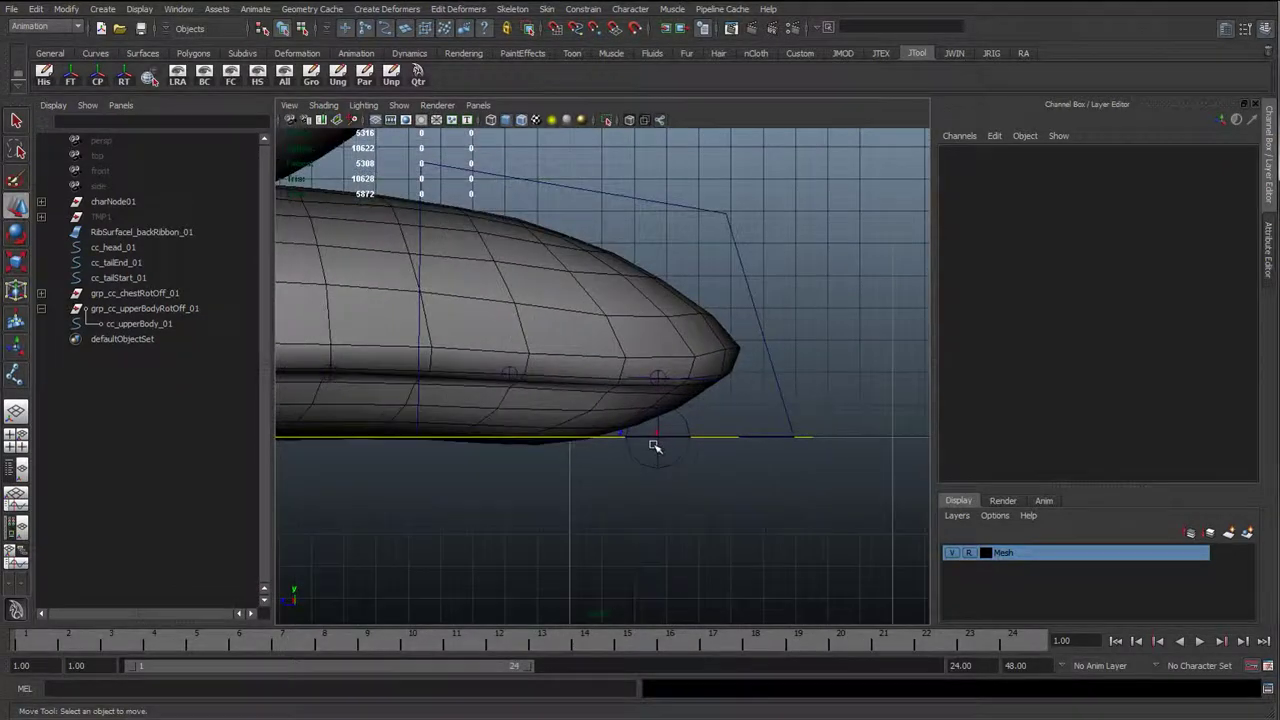
{"action": "left_click", "coordinate": [812, 381]}
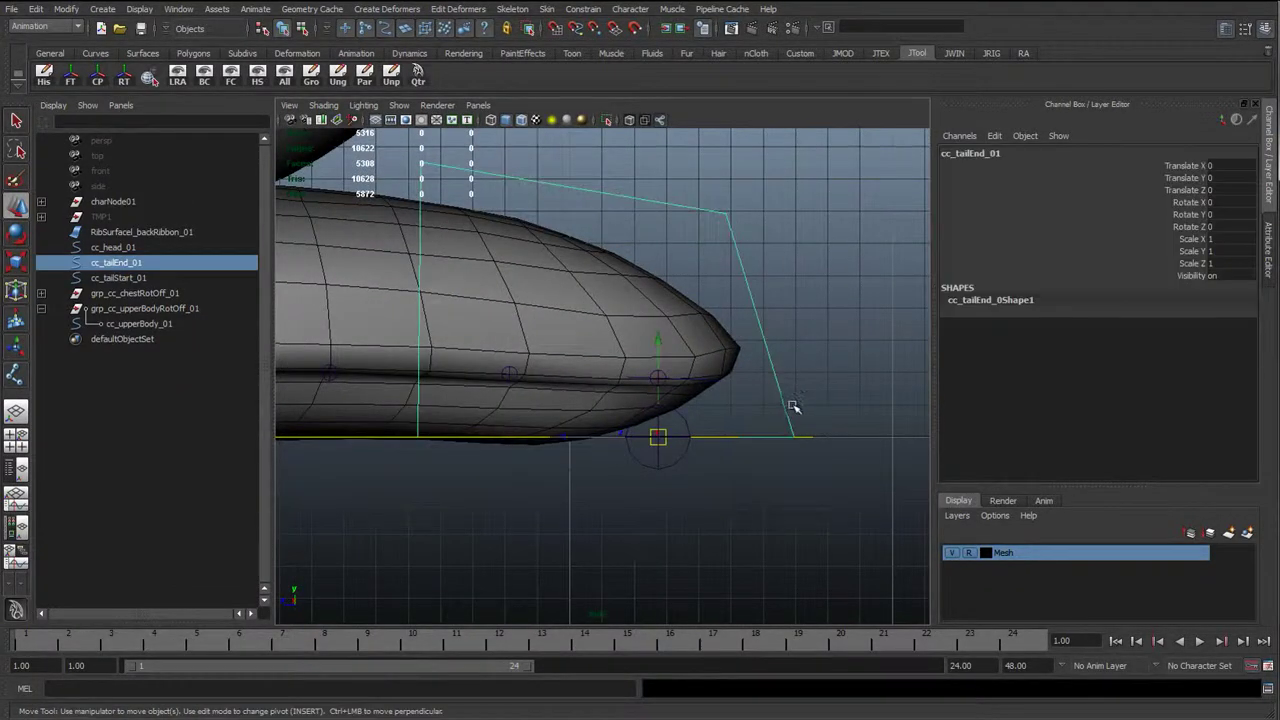
{"action": "scroll", "coordinate": [790, 410], "scroll_direction": "up", "scroll_amount": 1}
{"action": "key", "text": "Insert"}
{"action": "left_click_drag", "start_coordinate": [643, 447], "coordinate": [575, 453]}
{"action": "key", "text": "Insert"}
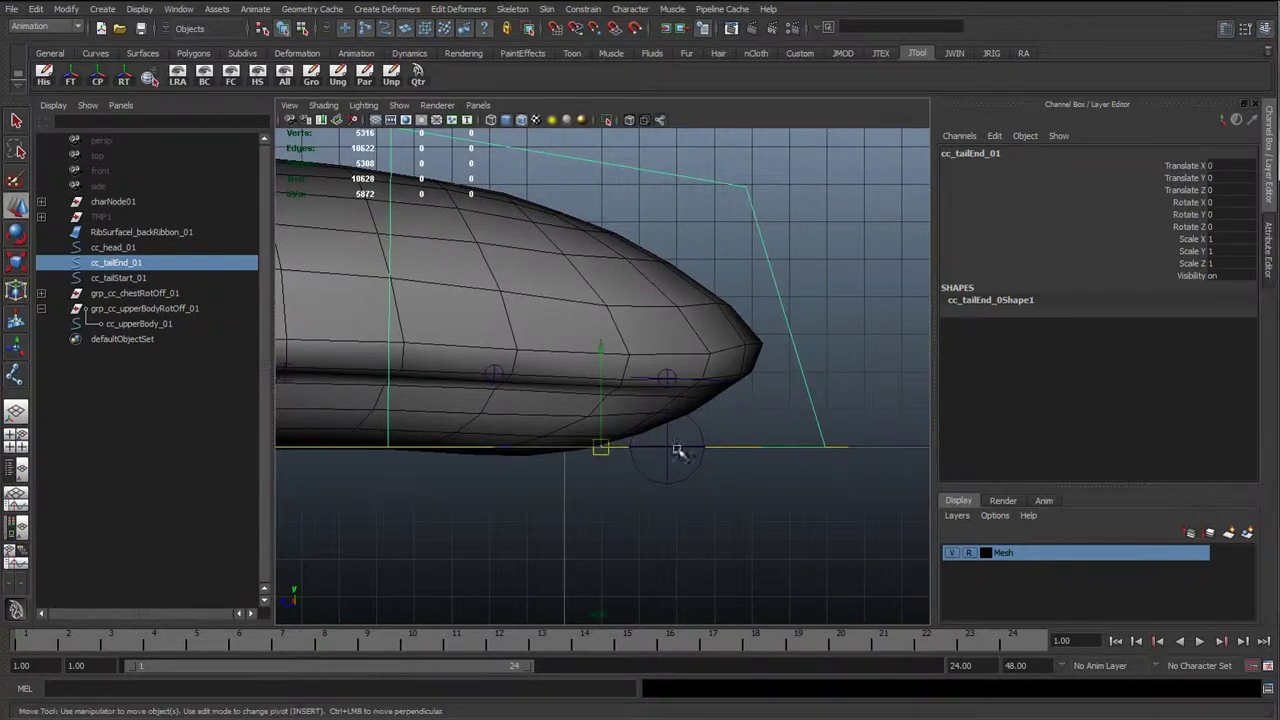
Move the jtDrv_backEnd_01 joint onto the shifted cc_tailEnd_01 pivot at Translate Z -30.968, and hide the Mesh layer
{"action": "left_click", "coordinate": [652, 444]}
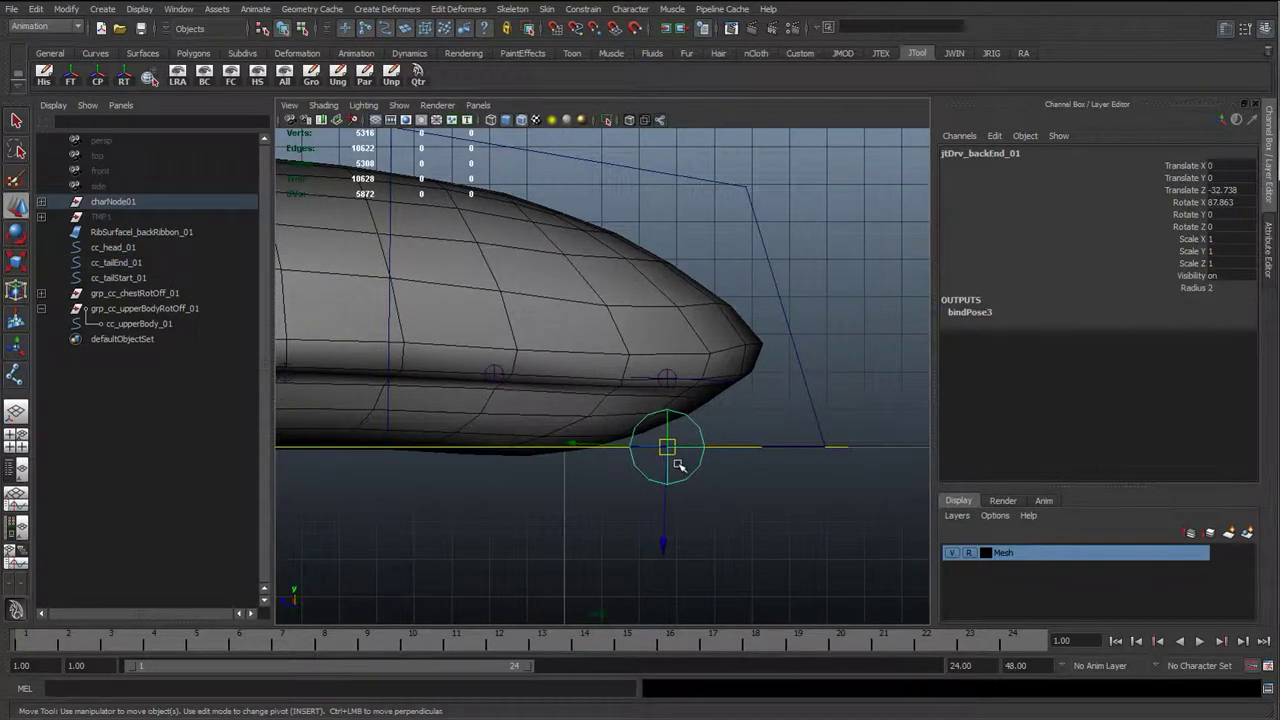
{"action": "left_click_drag", "start_coordinate": [677, 453], "coordinate": [610, 452]}
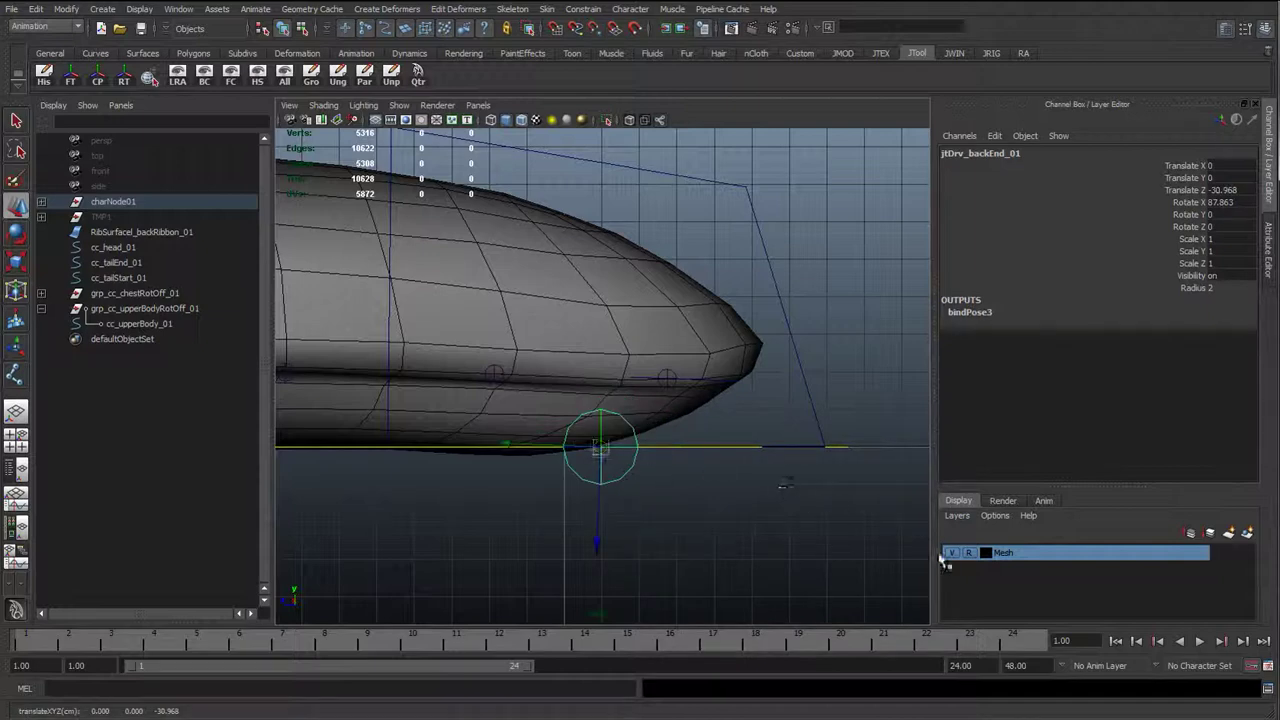
{"action": "left_click", "coordinate": [952, 552]}
Check the jtDrv_backEnd_01 joint's position under the tail tip in the perspective view, with the Mesh layer shown and hidden
{"action": "key", "text": "space"}
{"action": "left_click_drag", "start_coordinate": [727, 454], "coordinate": [722, 400]}
{"action": "left_click_drag", "start_coordinate": [728, 458], "coordinate": [583, 505], "text": "alt"}
{"action": "left_click", "coordinate": [521, 418]}
{"action": "left_click", "coordinate": [945, 553]}
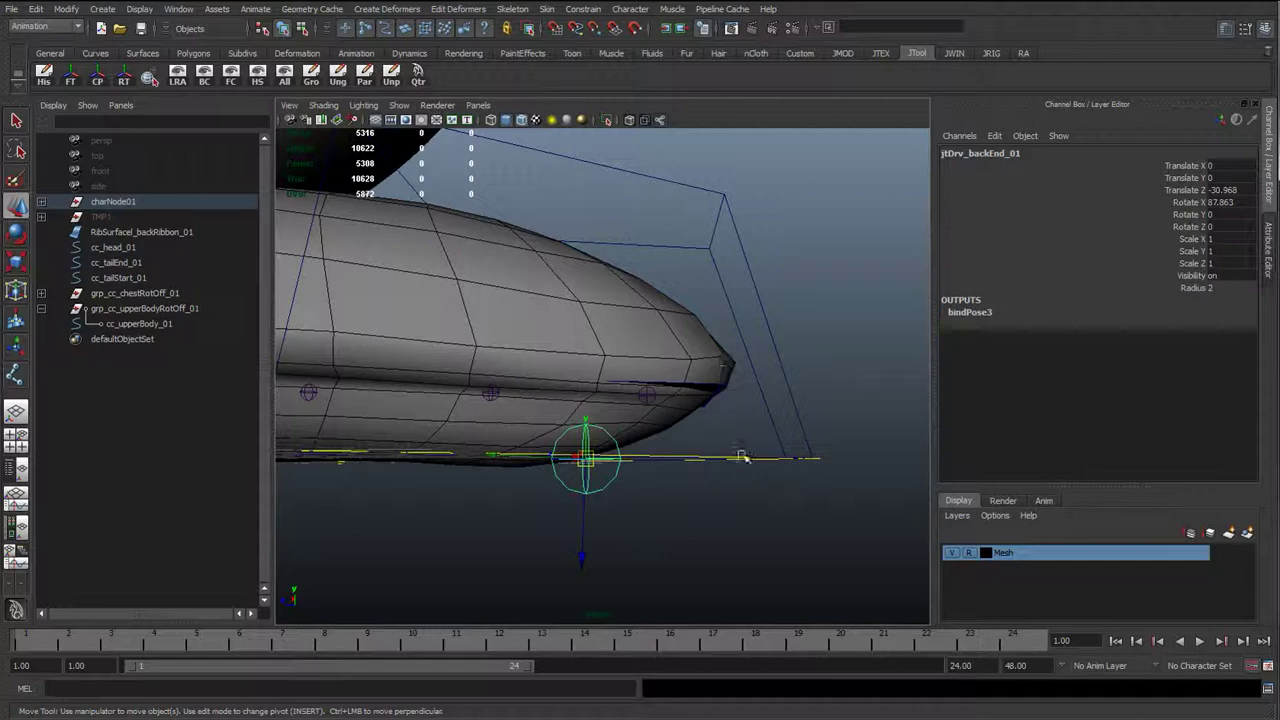
{"action": "mouse_move", "coordinate": [771, 437]}
{"action": "right_mouse_down", "text": "alt"}
{"action": "mouse_move", "coordinate": [663, 466]}
{"action": "mouse_move", "coordinate": [763, 451]}
{"action": "right_mouse_up", "text": "alt"}
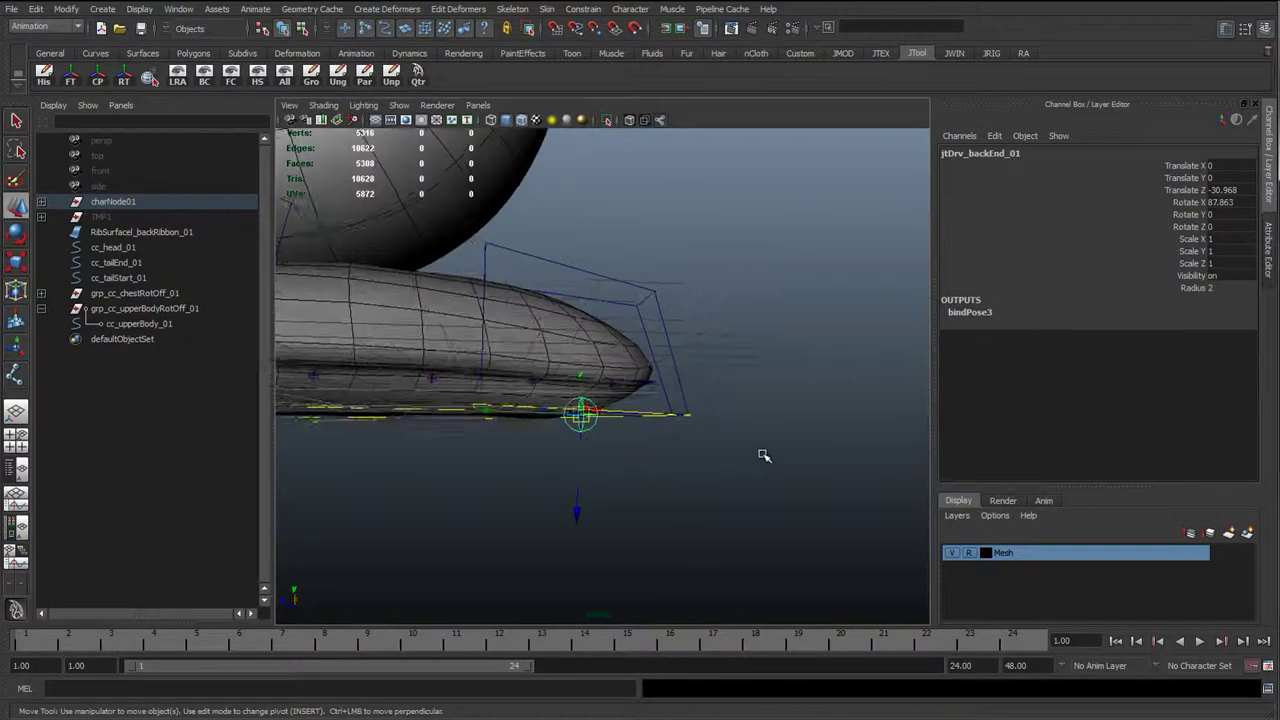
{"action": "key", "text": "q"}
{"action": "right_click_drag", "start_coordinate": [645, 462], "coordinate": [705, 462], "text": "alt"}
{"action": "left_click", "coordinate": [955, 553]}
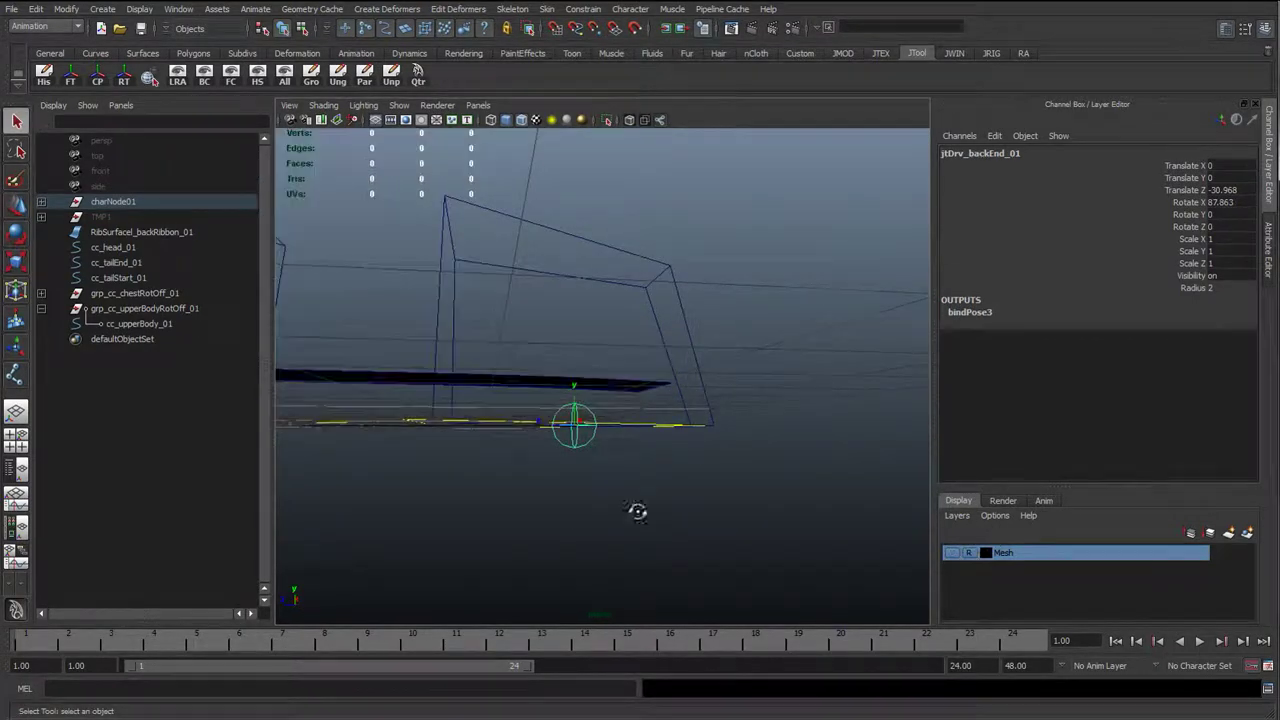
Turn off the local rotation axes display on the cc_tailEnd_01 and cc_tailStart_01 boxes
{"action": "left_click_drag", "start_coordinate": [637, 511], "coordinate": [691, 329], "text": "alt"}
{"action": "left_click", "coordinate": [725, 315]}
{"action": "left_click", "coordinate": [423, 234], "text": "shift"}
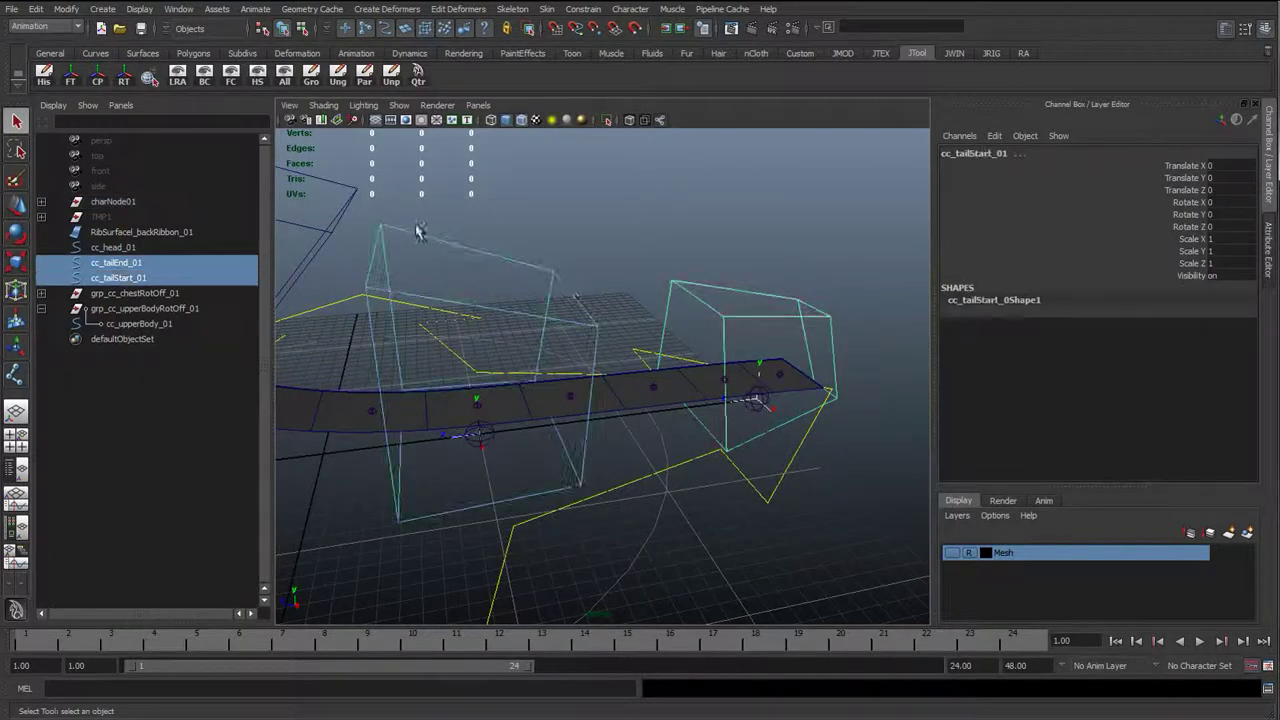
{"action": "left_click", "coordinate": [181, 80]}
{"action": "scroll", "coordinate": [522, 420], "scroll_direction": "down", "scroll_amount": 2}
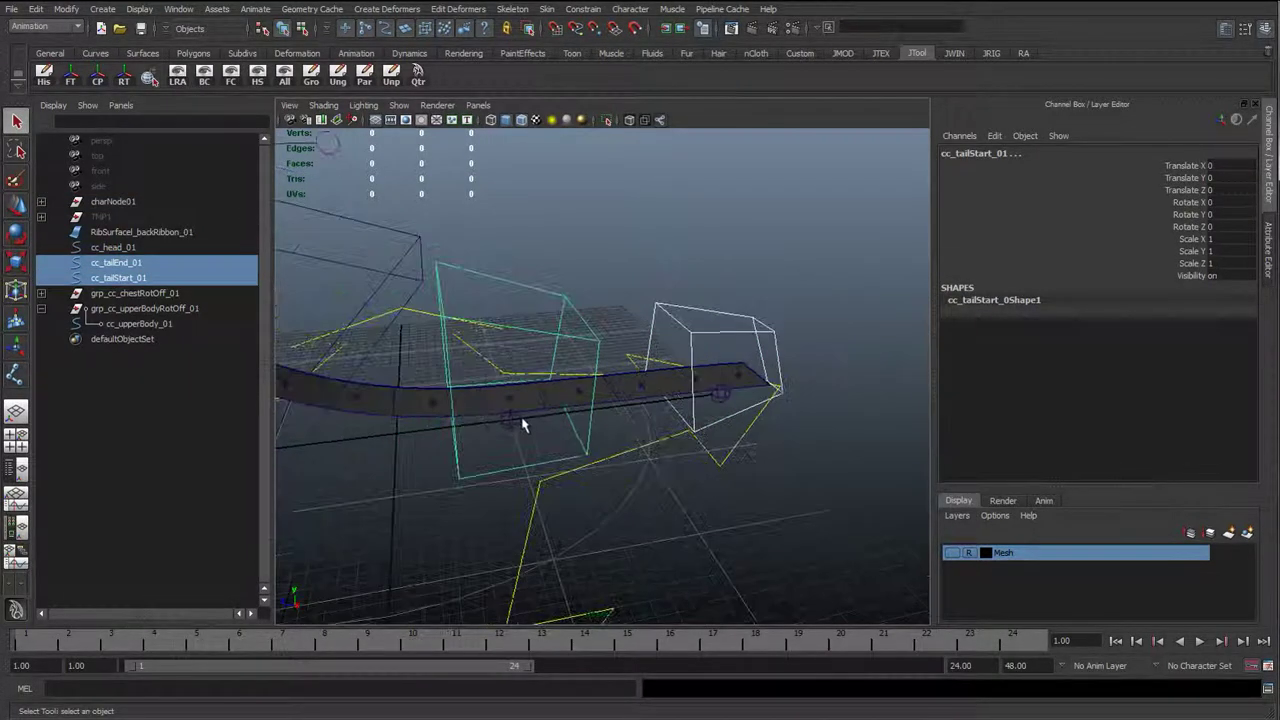
Smooth bind the back ribbon to its five selected driver joints using closest distance, max influences 3 and dropoff rate 2.0
{"action": "left_click", "coordinate": [516, 418]}
{"action": "left_click", "coordinate": [720, 396]}
{"action": "left_click_drag", "start_coordinate": [720, 396], "coordinate": [598, 424], "text": "alt"}
{"action": "middle_click_drag", "start_coordinate": [589, 336], "coordinate": [567, 457], "text": "alt"}
{"action": "left_click", "coordinate": [570, 392]}
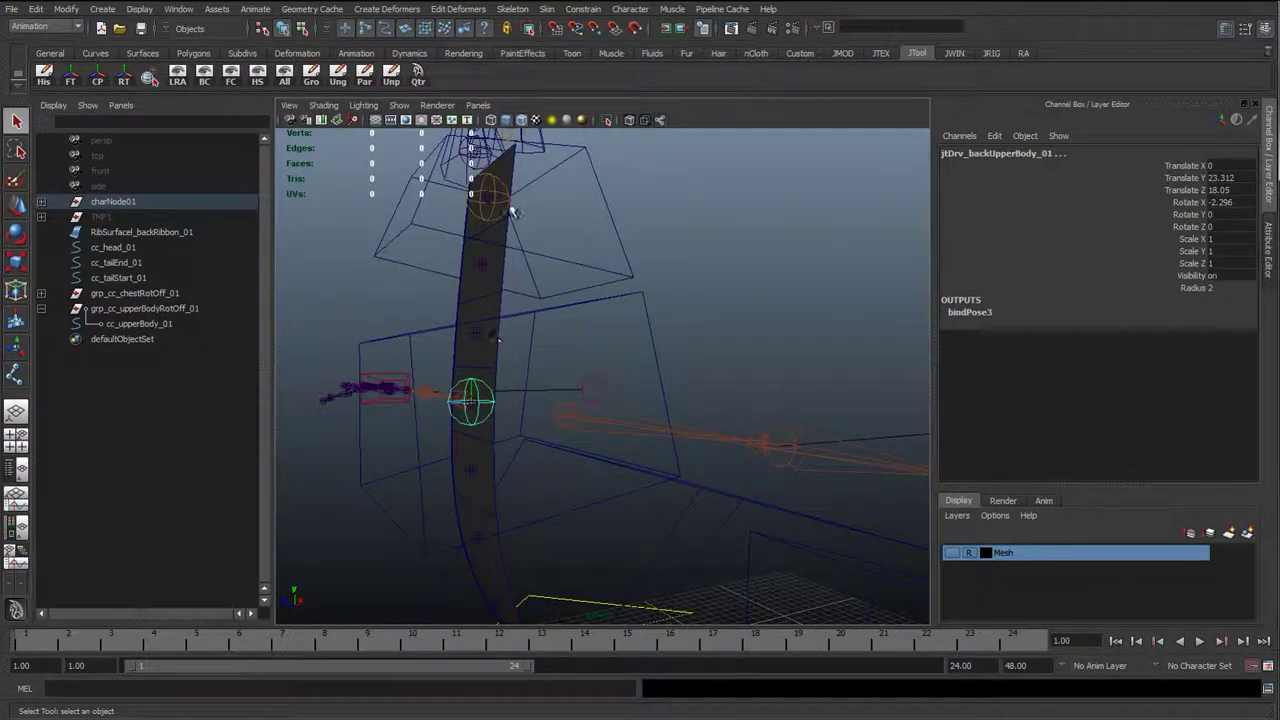
{"action": "left_click", "coordinate": [502, 287]}
{"action": "scroll", "coordinate": [560, 335], "scroll_direction": "down", "scroll_amount": 7}
{"action": "left_click_drag", "start_coordinate": [560, 335], "coordinate": [574, 186], "text": "alt"}
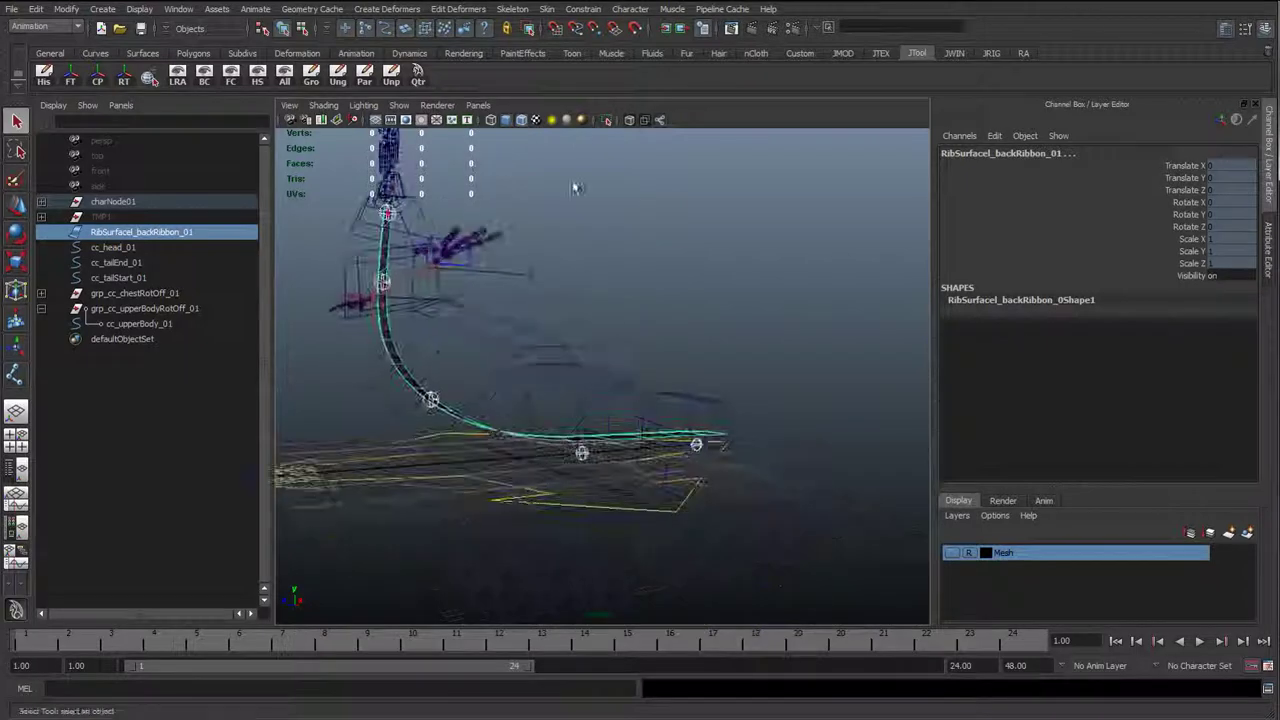
{"action": "left_click", "coordinate": [547, 9]}
{"action": "mouse_move", "coordinate": [576, 31]}
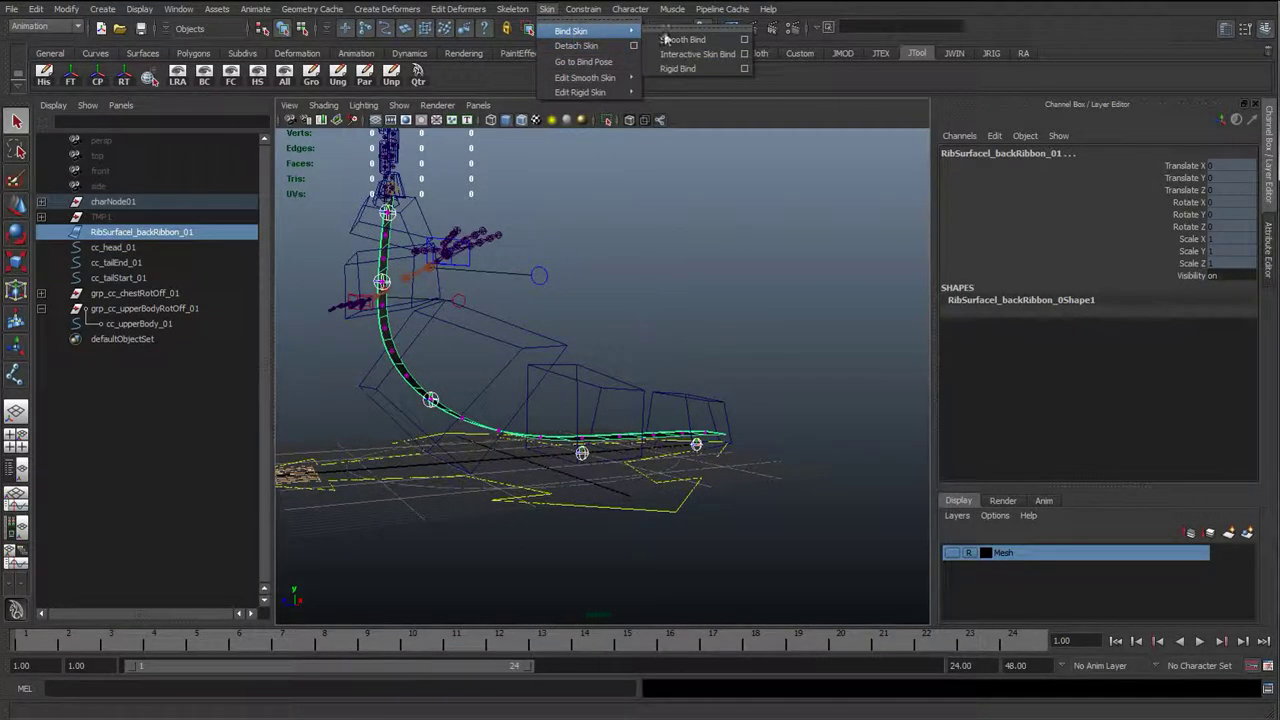
{"action": "left_click", "coordinate": [746, 42]}
{"action": "left_click", "coordinate": [834, 351]}
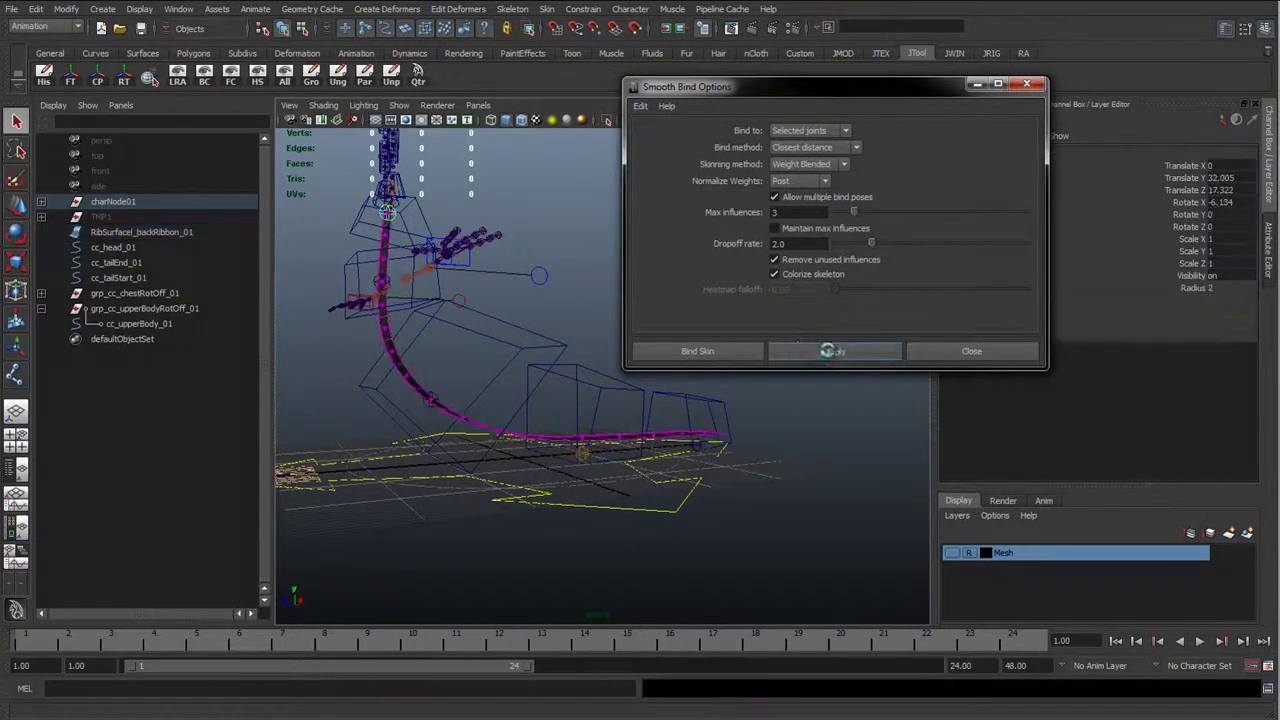
{"action": "left_click", "coordinate": [966, 356]}
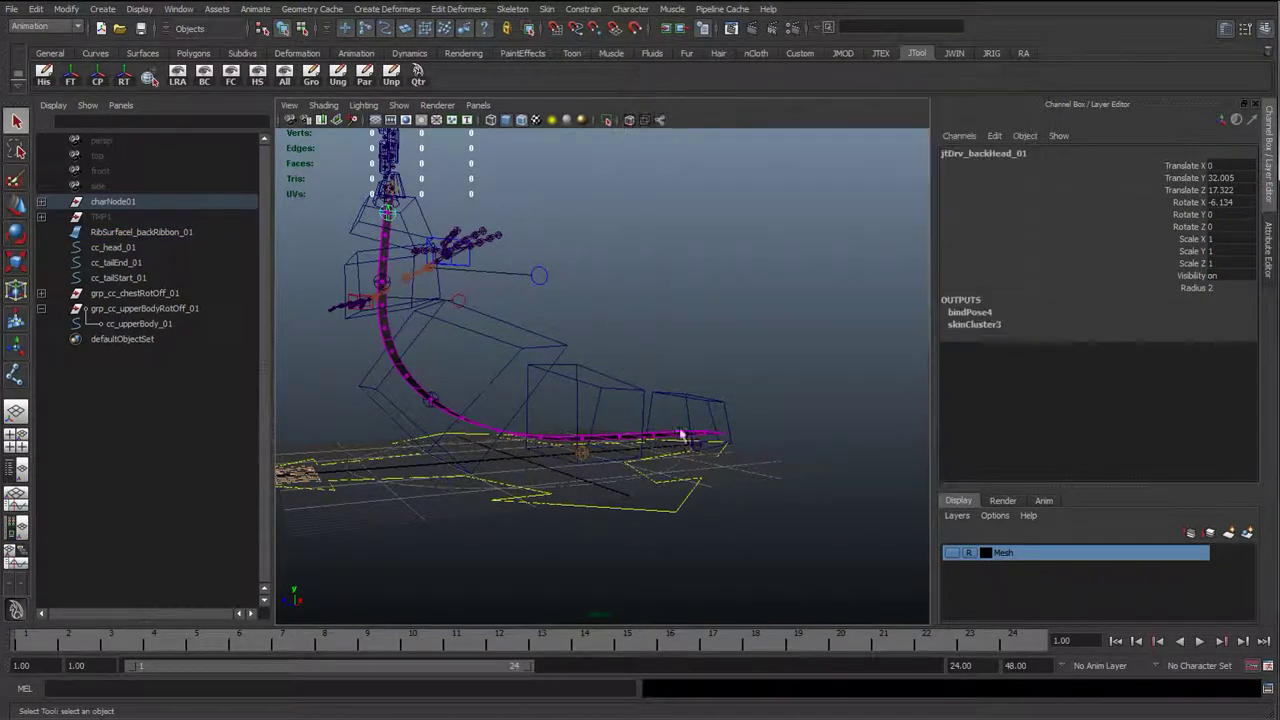
Parent constrain the jtDrv_backTailStart_01 joint to the cc_tailStart_01 box with maintain offset enabled, all translate and rotate axes, weight 1
{"action": "scroll", "coordinate": [652, 436], "scroll_direction": "up", "scroll_amount": 4}
{"action": "left_click", "coordinate": [600, 393]}
{"action": "left_click_drag", "start_coordinate": [648, 440], "coordinate": [618, 362], "text": "alt"}
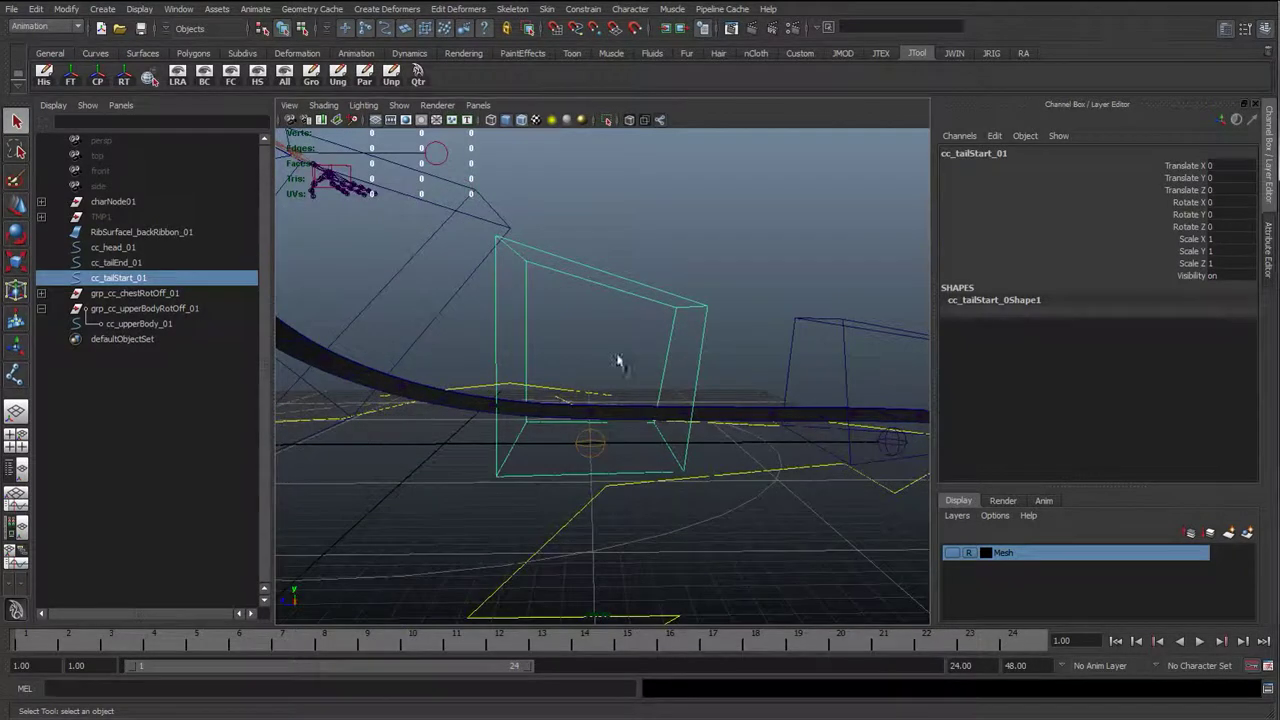
{"action": "left_click", "coordinate": [592, 446], "text": "shift"}
{"action": "left_click", "coordinate": [583, 9]}
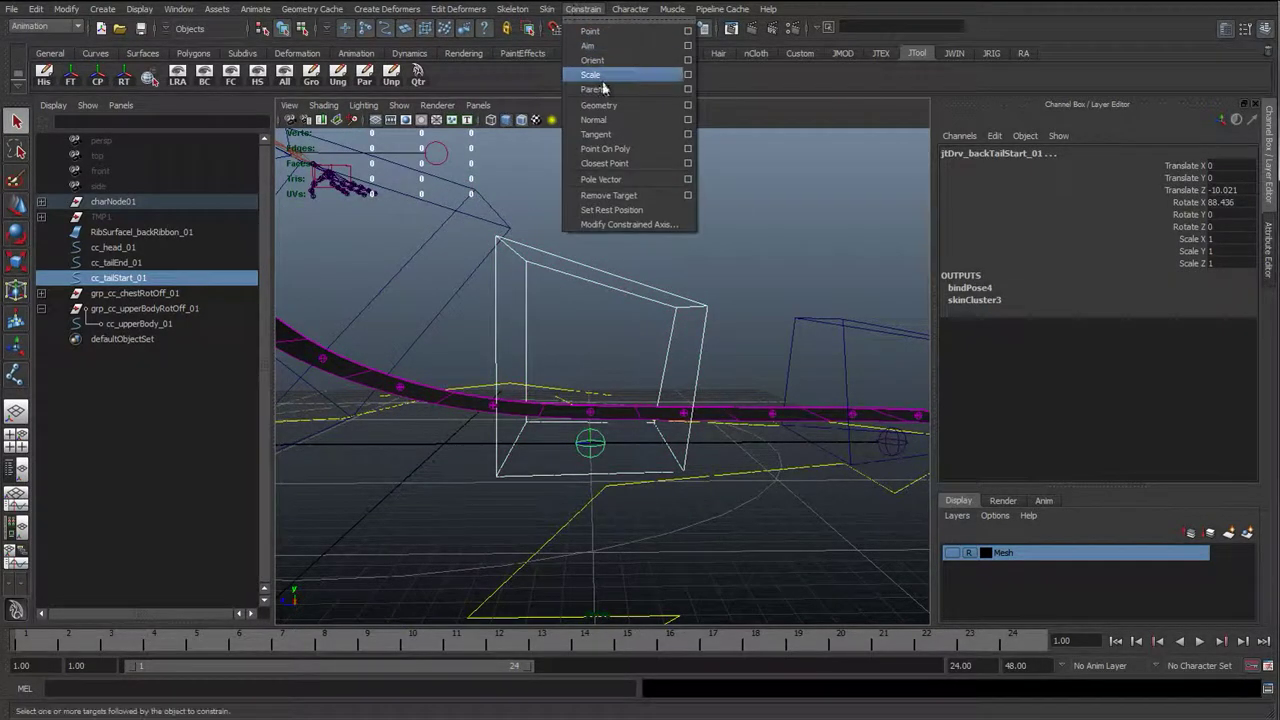
{"action": "left_click", "coordinate": [687, 89]}
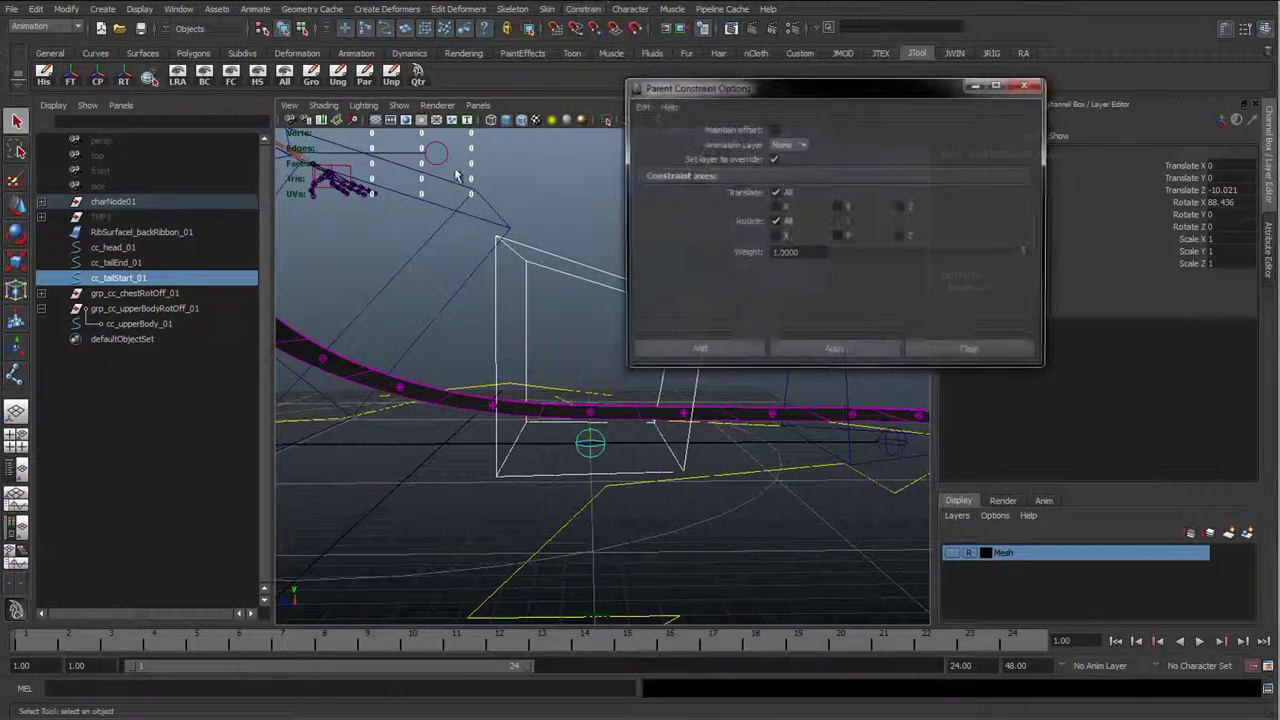
{"action": "left_click", "coordinate": [774, 129]}
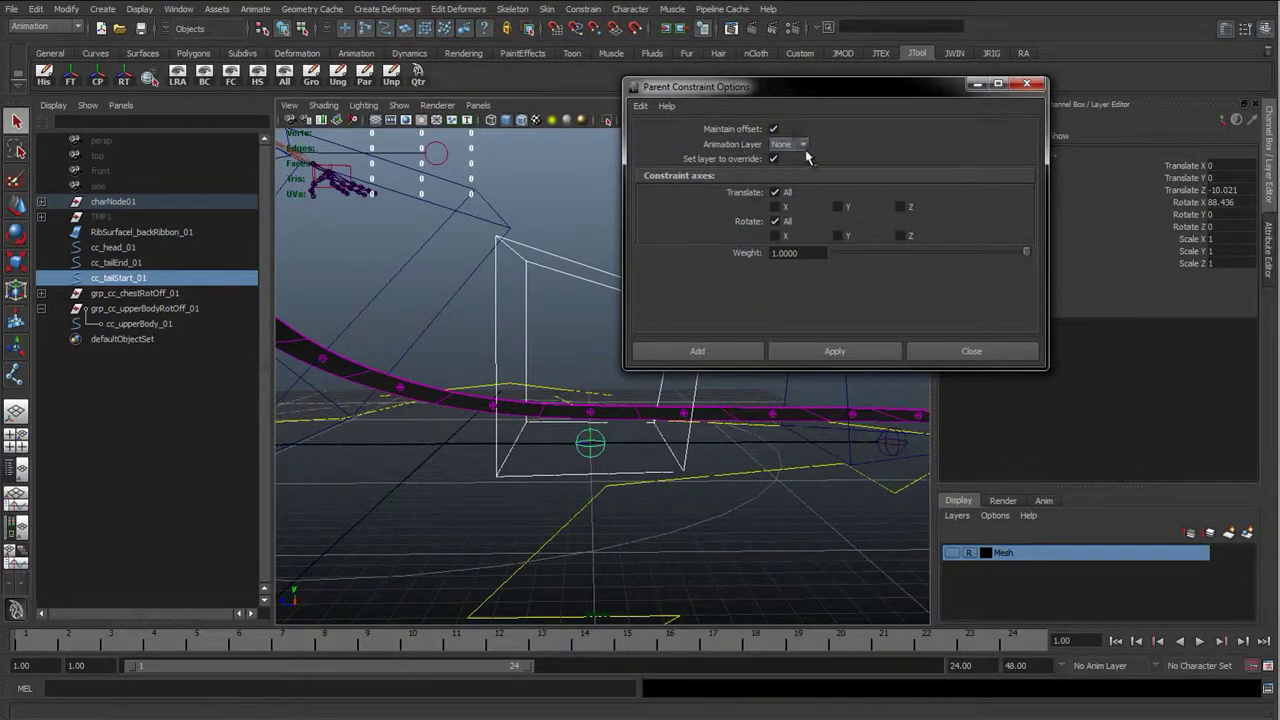
{"action": "left_click", "coordinate": [850, 351]}
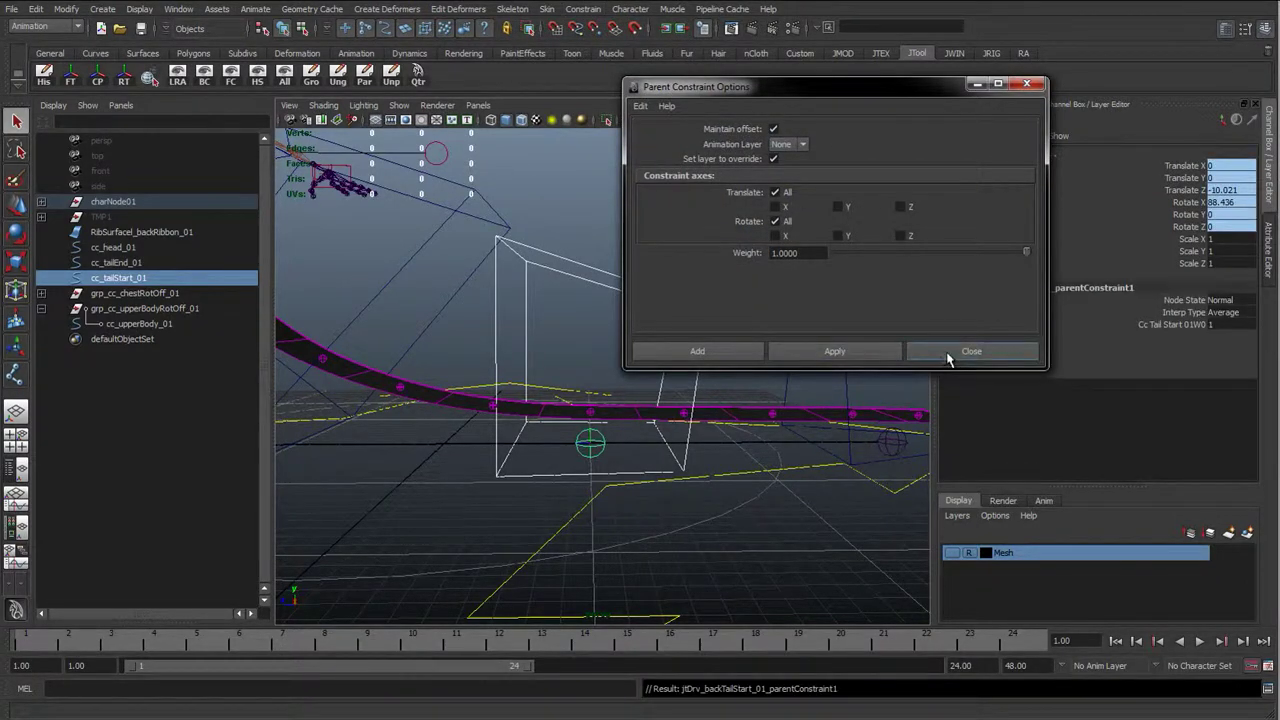
{"action": "left_click", "coordinate": [950, 356]}
Parent constrain the jtDrv_backEnd_01 joint to the cc_tailEnd_01 box using the same maintain-offset settings
{"action": "middle_click_drag", "start_coordinate": [752, 408], "coordinate": [480, 394], "text": "alt"}
{"action": "left_click", "coordinate": [600, 320]}
{"action": "left_click", "coordinate": [611, 428], "text": "shift"}
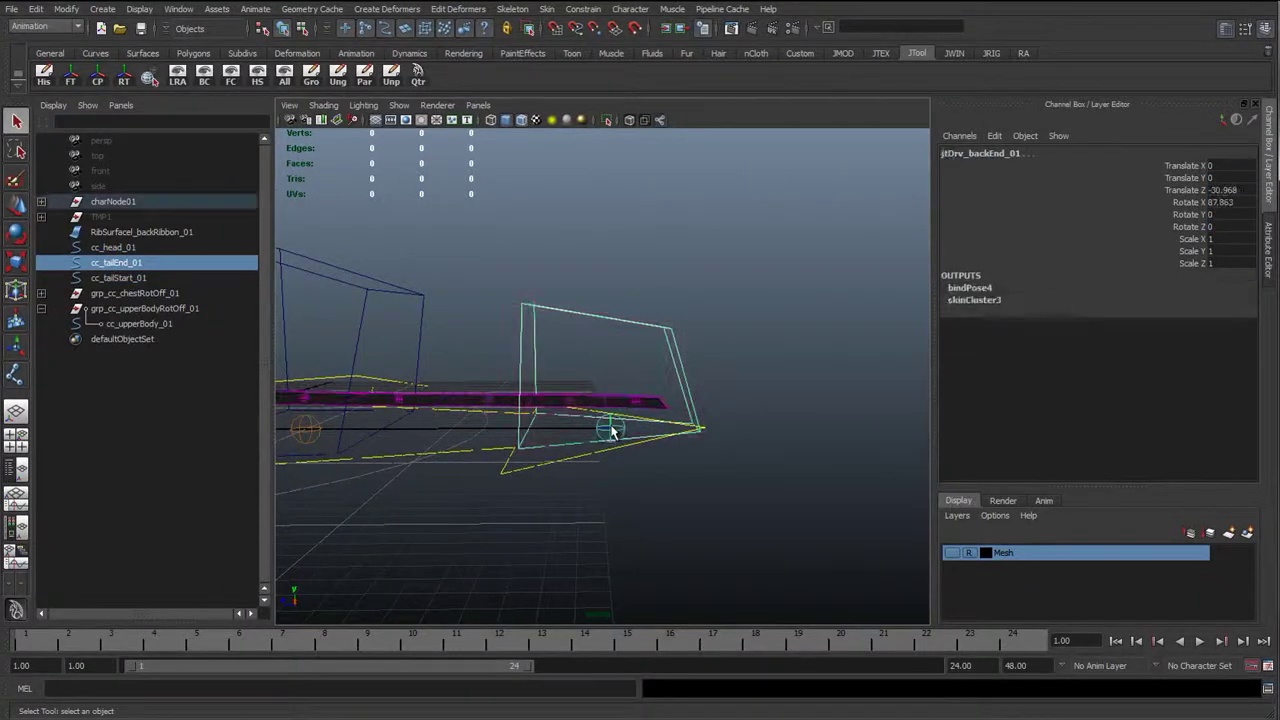
{"action": "left_click_drag", "start_coordinate": [605, 425], "coordinate": [723, 457], "text": "alt"}
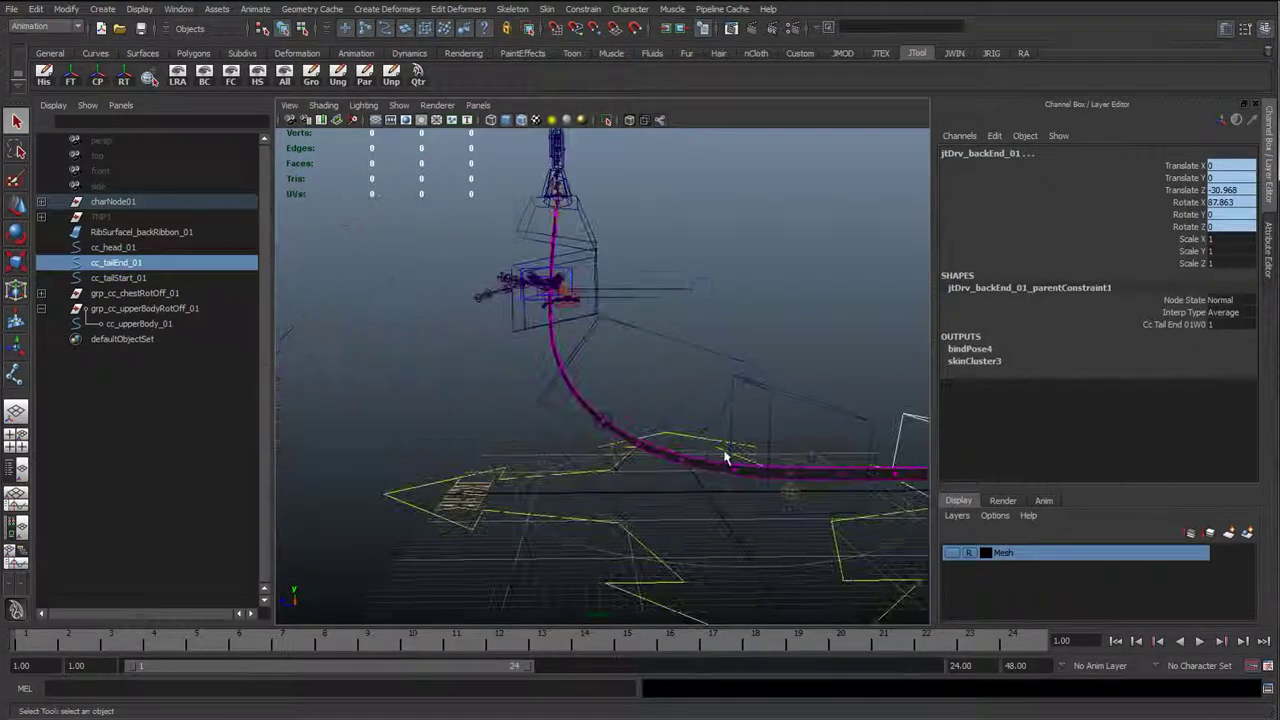
Parent constrain the chest driver joint to cc_chest_01 and the jtDrv_backUpperBody_01 joint to cc_upperBody_01
{"action": "left_click", "coordinate": [690, 350]}
{"action": "left_click", "coordinate": [675, 370]}
{"action": "left_click_drag", "start_coordinate": [675, 370], "coordinate": [594, 428], "text": "alt"}
{"action": "left_click", "coordinate": [612, 455]}
{"action": "left_click", "coordinate": [530, 350]}
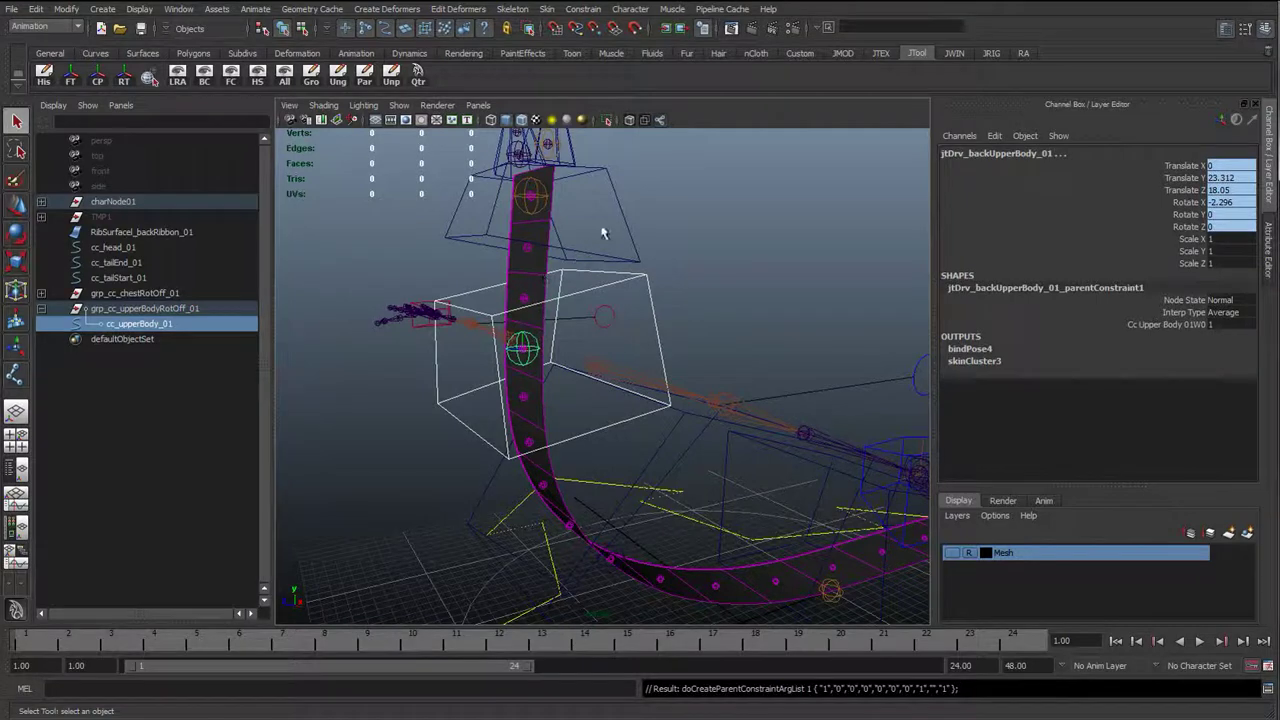
Parent constrain the jtDrv_backHead_01 joint to the cc_head_01 box
{"action": "left_click", "coordinate": [553, 210]}
{"action": "key", "text": "ctrl+z"}
{"action": "left_click", "coordinate": [578, 218]}
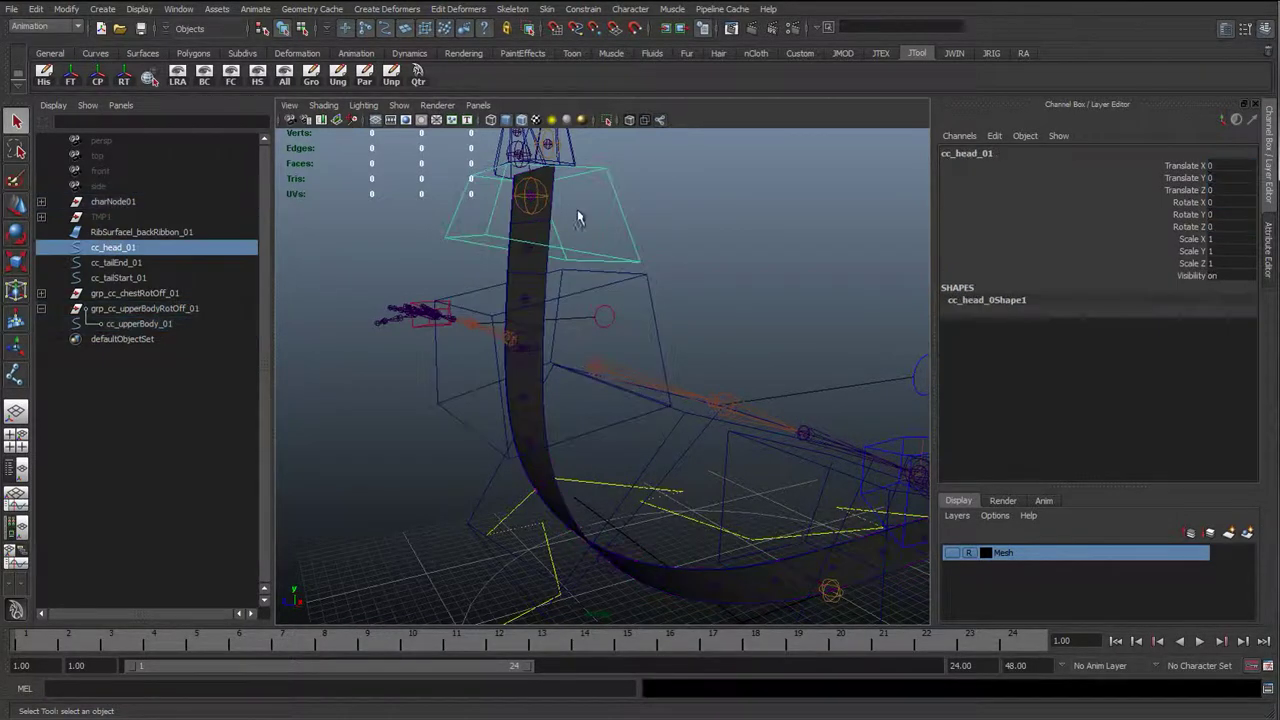
{"action": "left_click", "coordinate": [545, 202], "text": "shift"}
{"action": "key", "text": "g"}
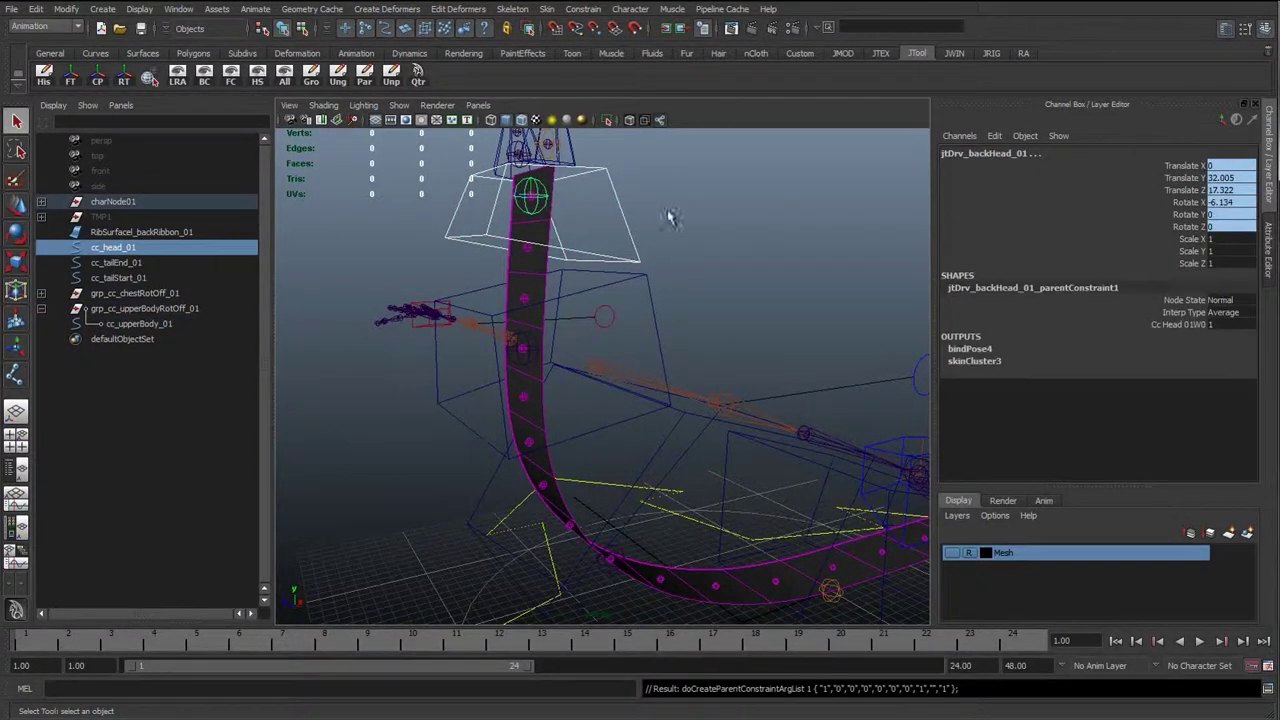
Try moving the body control boxes to test how the back ribbon follows, undoing each move
{"action": "left_click", "coordinate": [660, 216]}
{"action": "left_click_drag", "start_coordinate": [666, 396], "coordinate": [578, 259], "text": "alt"}
{"action": "left_click", "coordinate": [952, 553]}
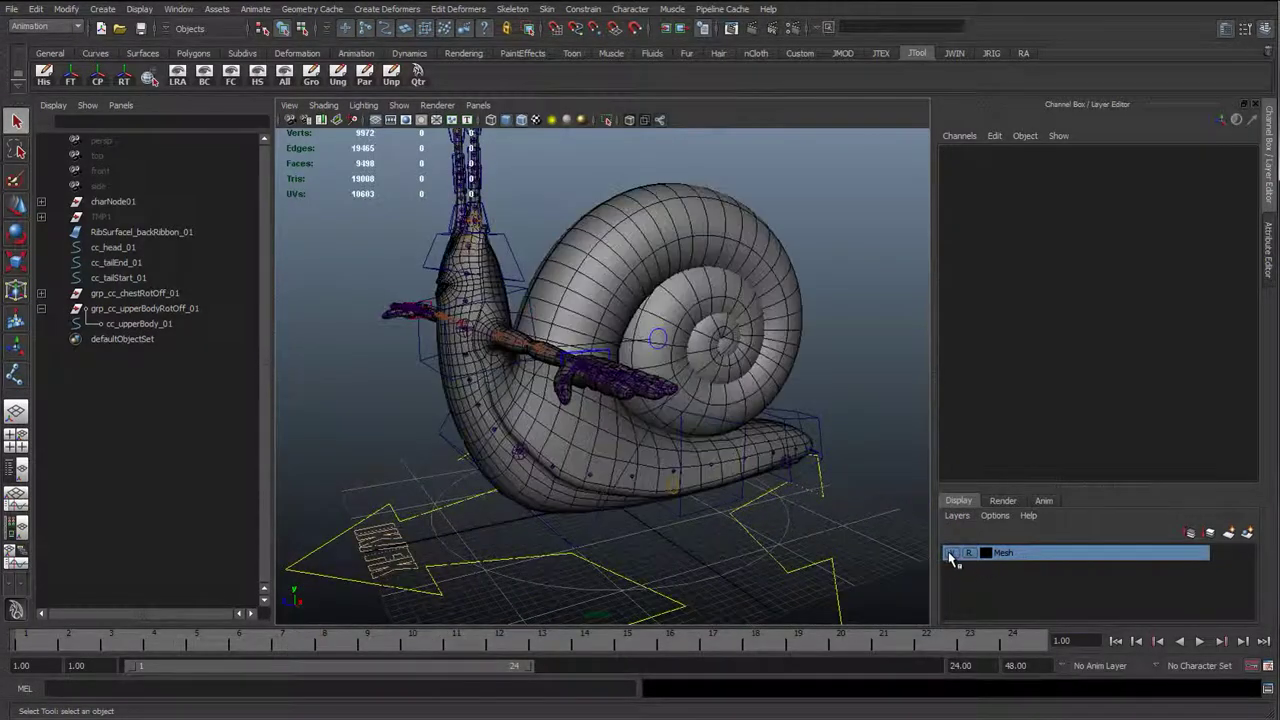
{"action": "left_click", "coordinate": [590, 526]}
{"action": "key", "text": "w"}
{"action": "left_click_drag", "start_coordinate": [613, 538], "coordinate": [501, 481], "text": "alt"}
{"action": "key", "text": "ctrl+z"}
{"action": "key", "text": "ctrl+z"}
{"action": "key", "text": "ctrl+z"}
{"action": "left_click", "coordinate": [705, 432]}
{"action": "left_click_drag", "start_coordinate": [703, 430], "coordinate": [800, 492]}
{"action": "key", "text": "ctrl+z"}
Try rotating the cc_tailEnd_01 box to test the ribbon's tail tip, and undo the rotation
{"action": "middle_click_drag", "start_coordinate": [800, 492], "coordinate": [603, 437], "text": "alt"}
{"action": "left_click", "coordinate": [674, 388]}
{"action": "key", "text": "e"}
{"action": "right_click_drag", "start_coordinate": [683, 406], "coordinate": [749, 460], "text": "alt"}
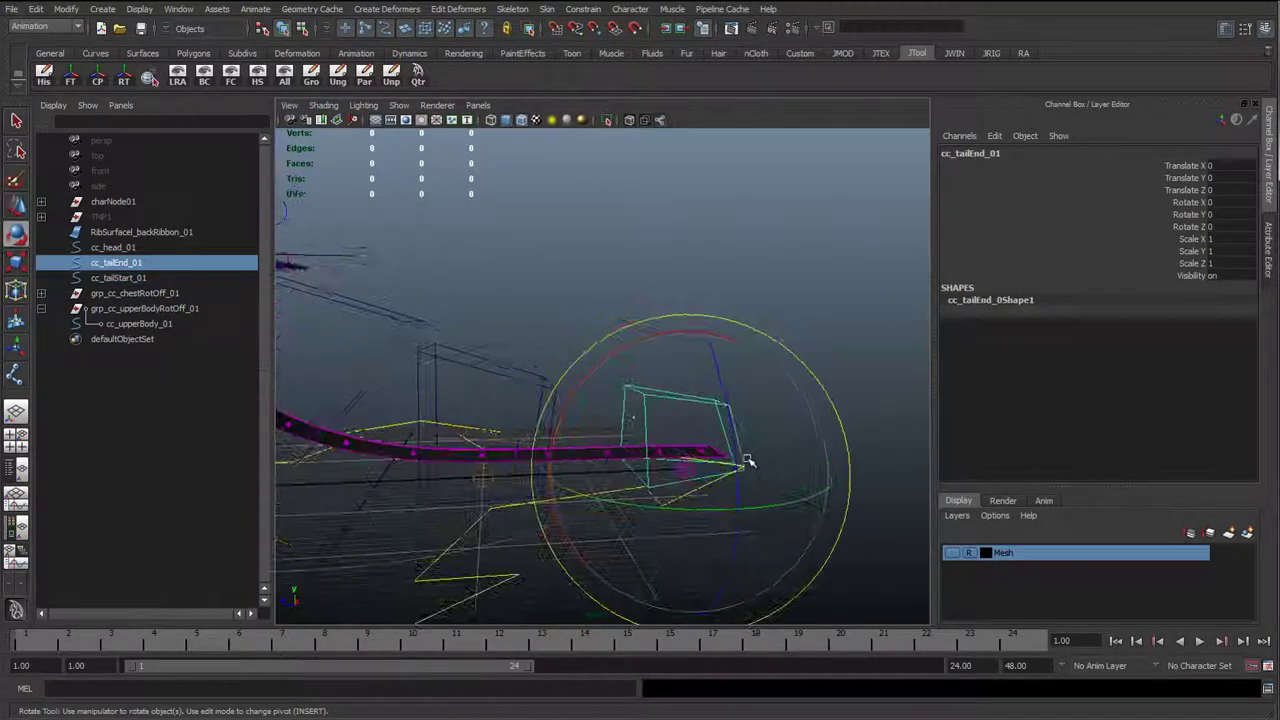
{"action": "left_click_drag", "start_coordinate": [749, 460], "coordinate": [502, 587], "text": "alt"}
{"action": "key", "text": "ctrl+z"}
{"action": "key", "text": "ctrl+z"}
Test the ribbon by moving the cc_tailStart_01 box, and reset its Translate X, Y and Z to 0
{"action": "left_click", "coordinate": [385, 321]}
{"action": "key", "text": "w"}
{"action": "left_click_drag", "start_coordinate": [1198, 166], "coordinate": [1198, 190]}
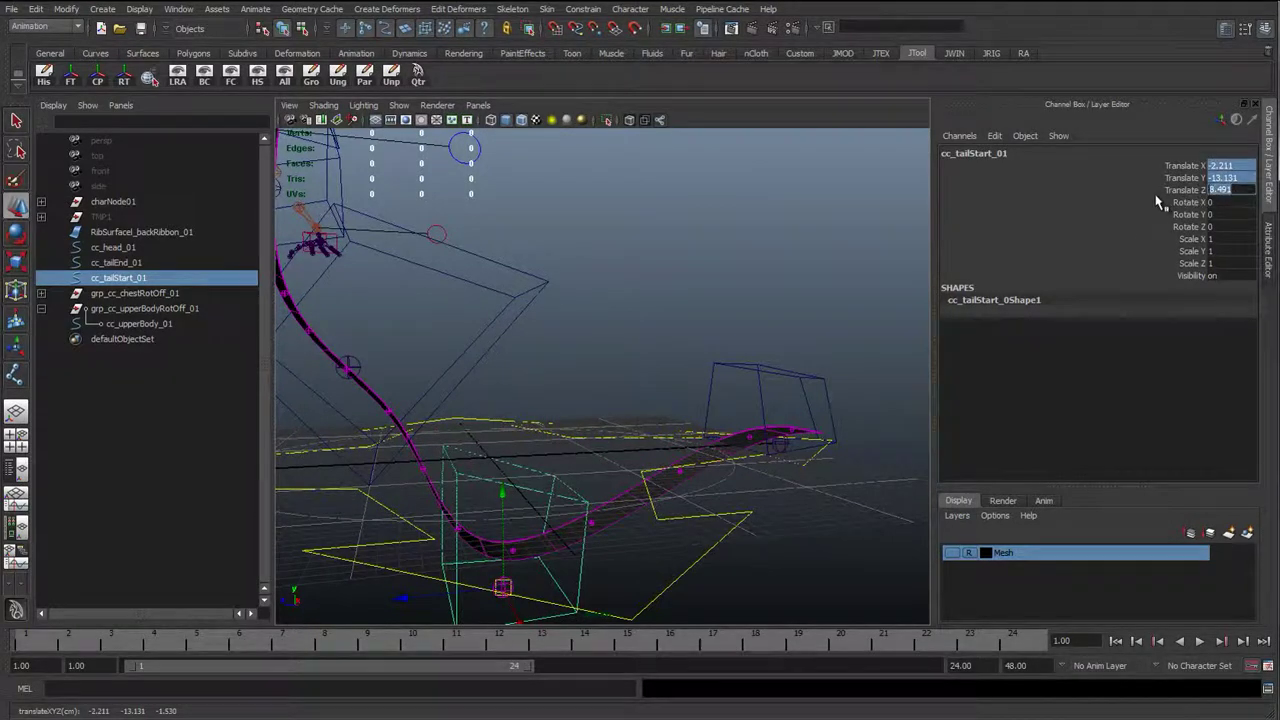
{"action": "double_click", "coordinate": [1220, 177]}
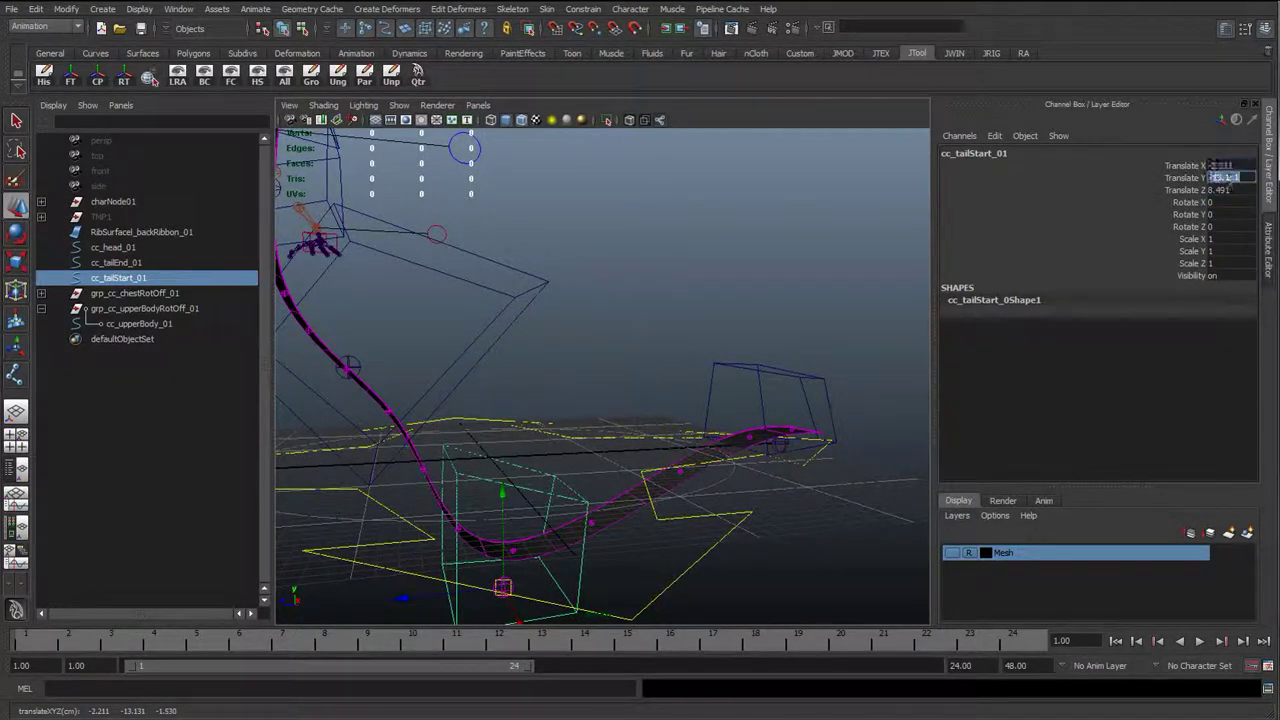
{"action": "type", "text": "0"}
{"action": "key", "text": "Return"}
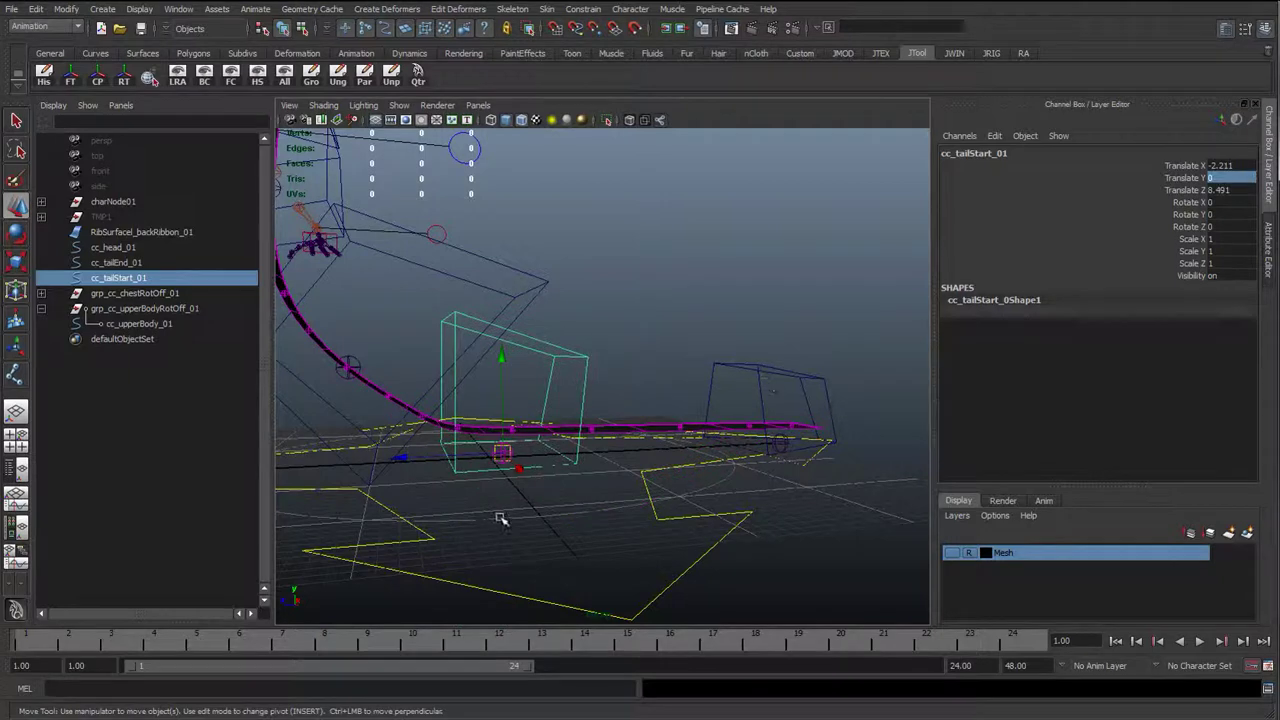
{"action": "left_click_drag", "start_coordinate": [503, 520], "coordinate": [449, 506], "text": "alt"}
{"action": "left_click_drag", "start_coordinate": [1230, 165], "coordinate": [1228, 190]}
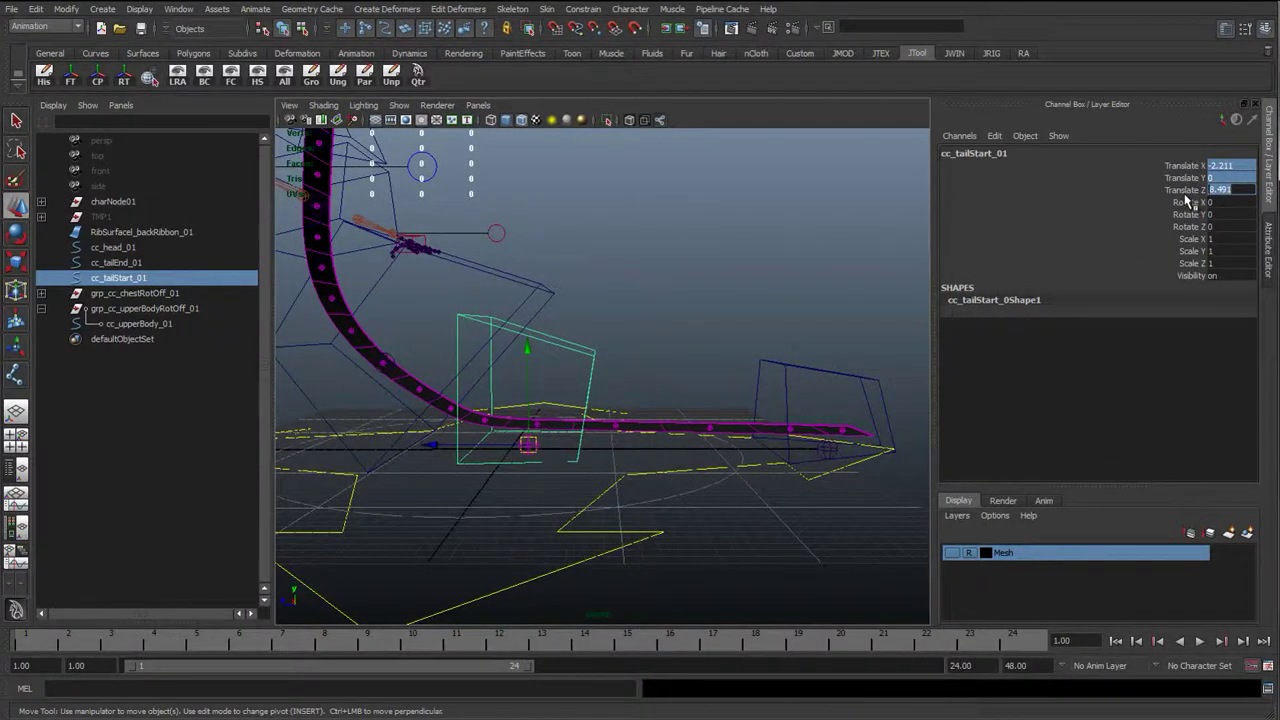
{"action": "type", "text": "0"}
{"action": "key", "text": "Return"}
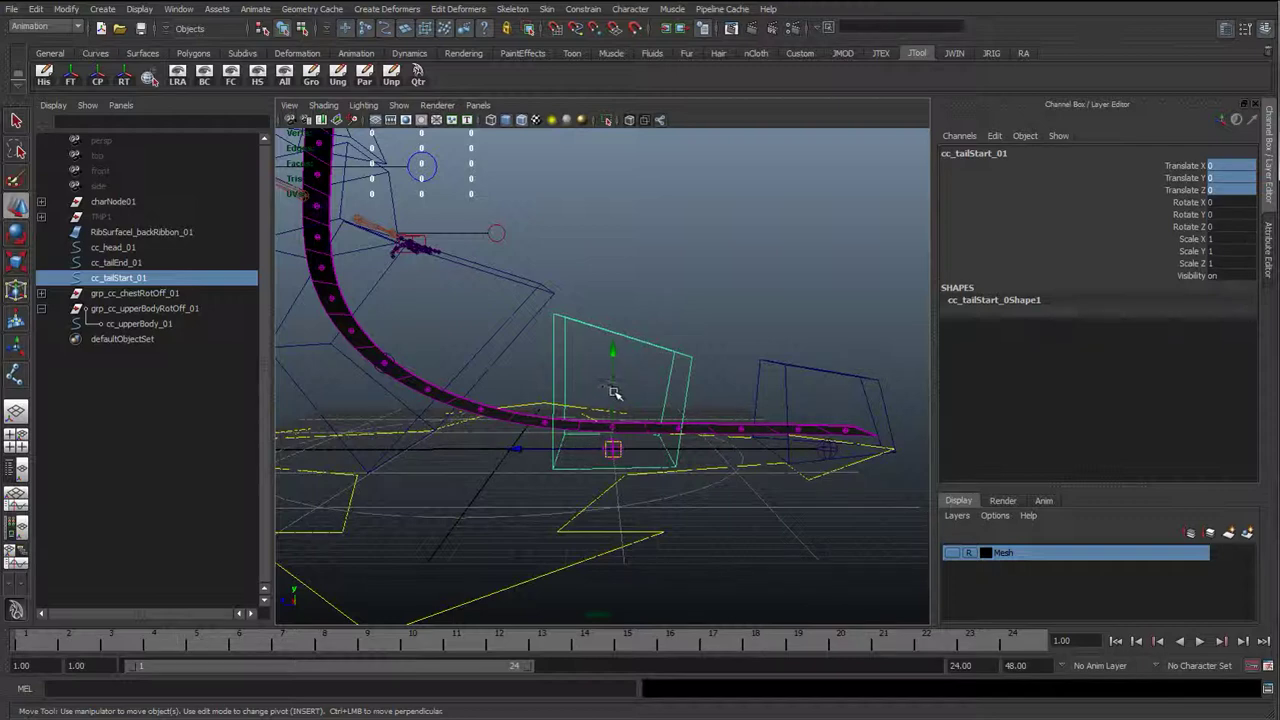
Select the cc_chest_01 box and show the Mesh layer
{"action": "key", "text": "q"}
{"action": "left_click", "coordinate": [628, 286]}
{"action": "left_click_drag", "start_coordinate": [628, 286], "coordinate": [843, 517], "text": "alt"}
{"action": "left_click", "coordinate": [619, 358]}
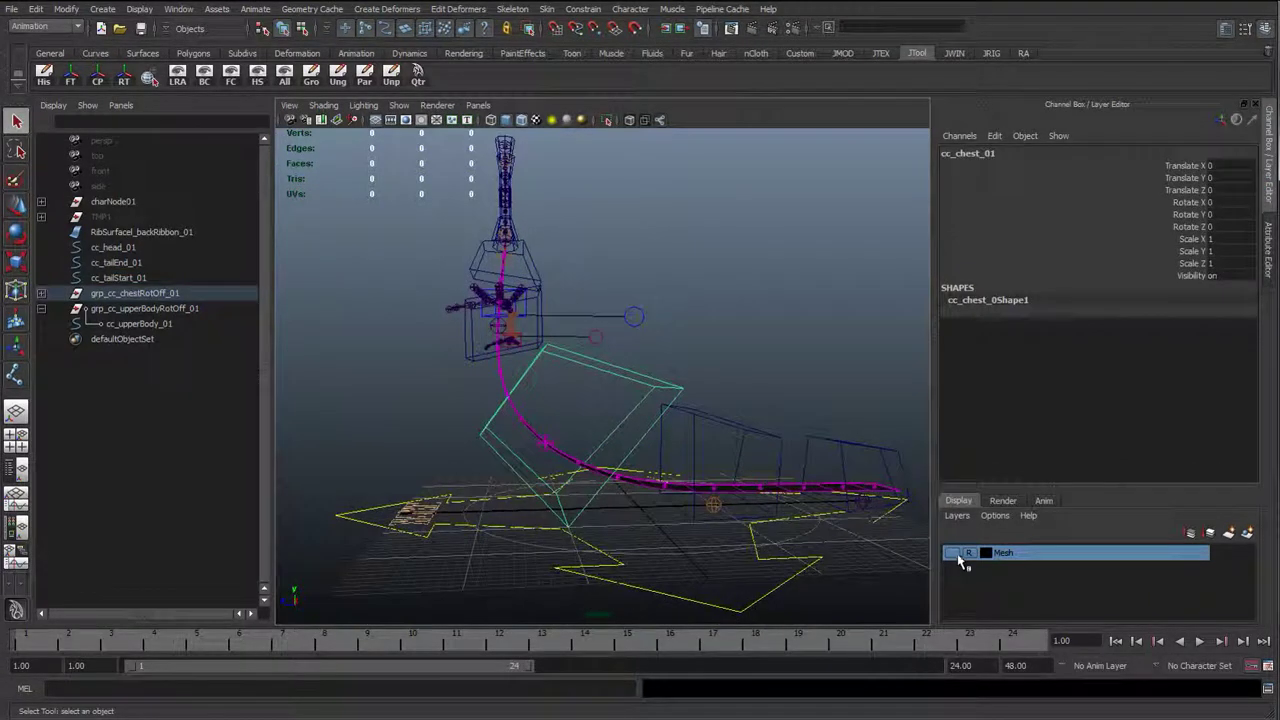
{"action": "left_click", "coordinate": [953, 552]}
{"action": "left_click_drag", "start_coordinate": [734, 518], "coordinate": [686, 508], "text": "alt"}
Try rotating the cc_chest_01 box to test the upper body's bend and twist, undoing the rotations
{"action": "key", "text": "e"}
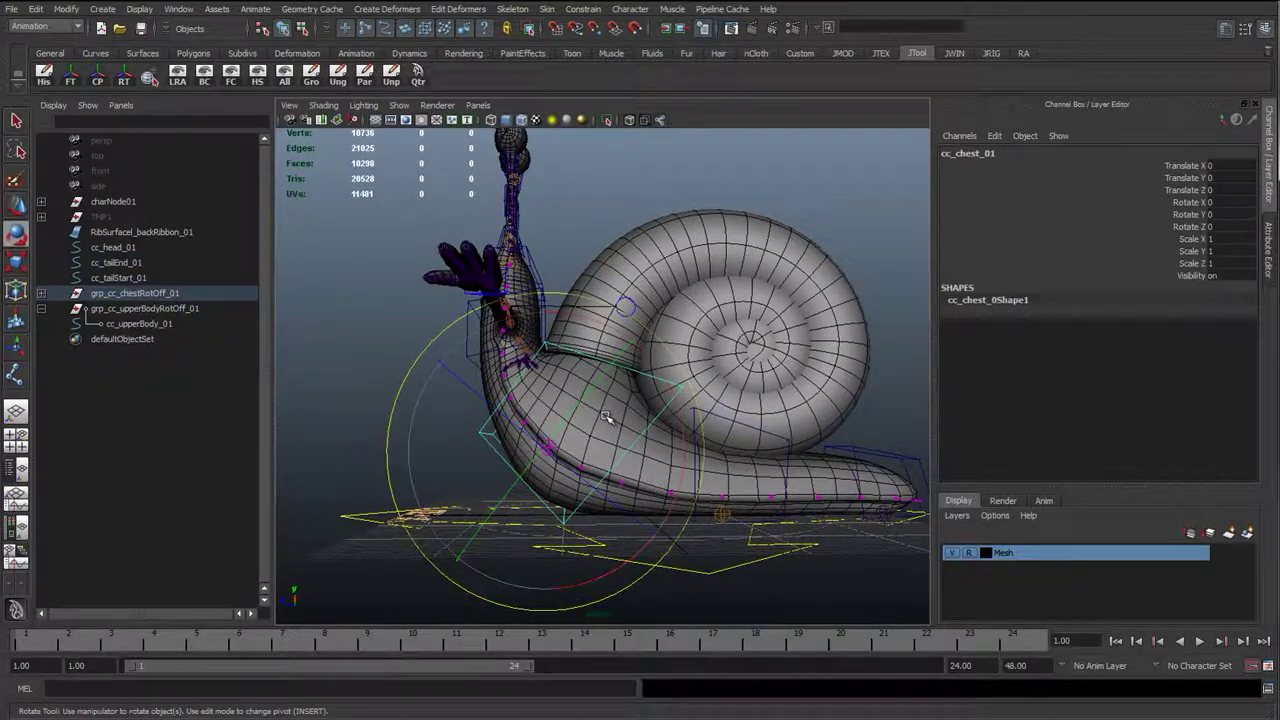
{"action": "left_click_drag", "start_coordinate": [623, 400], "coordinate": [640, 338], "text": "alt"}
{"action": "key", "text": "ctrl+z"}
{"action": "left_click_drag", "start_coordinate": [596, 402], "coordinate": [532, 486]}
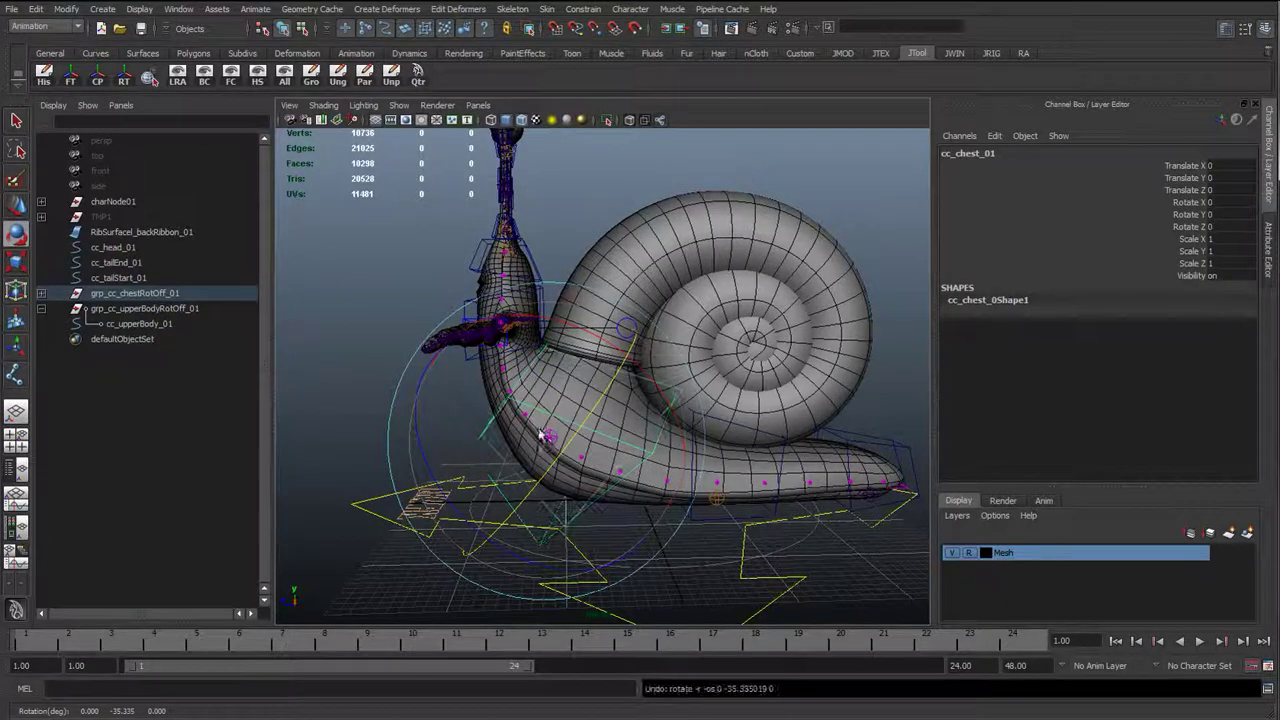
{"action": "left_click", "coordinate": [421, 387]}
{"action": "left_click_drag", "start_coordinate": [421, 387], "coordinate": [470, 465], "text": "alt"}
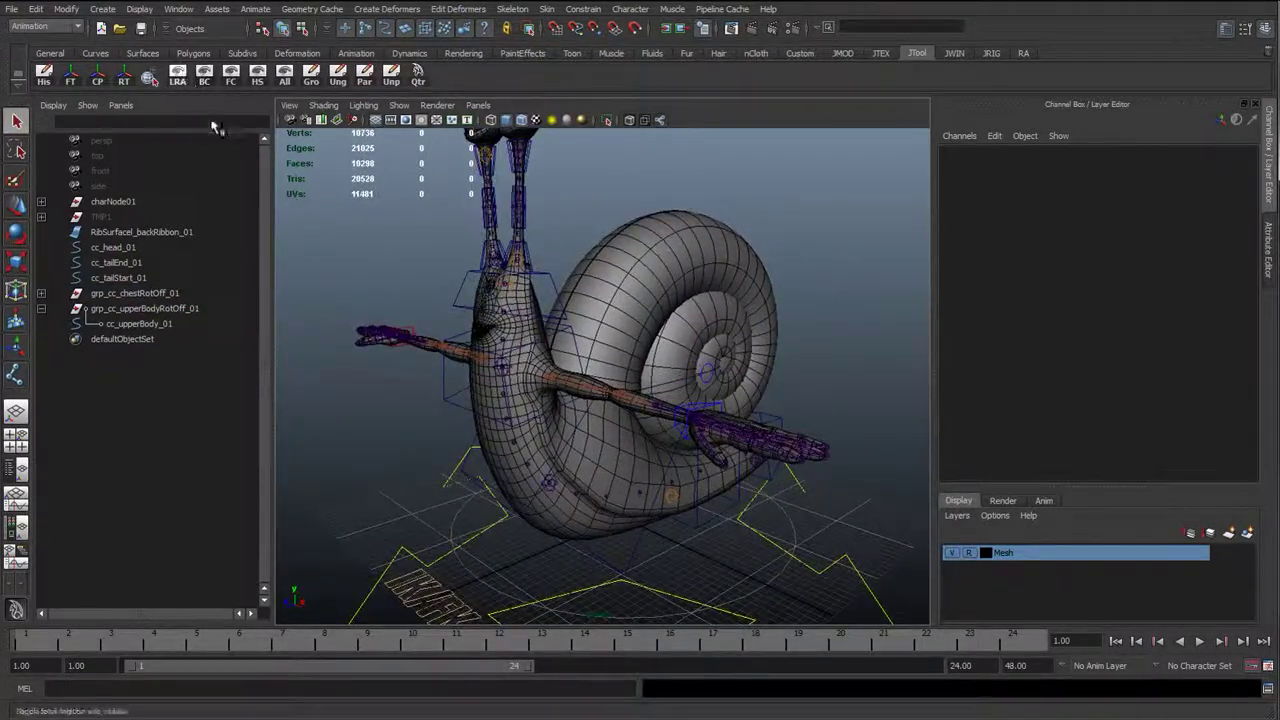
Parent cc_head_01, cc_tailEnd_01, cc_tailStart_01, grp_cc_chestRotOff_01 and grp_cc_upperBodyRotOff_01 under controlObjects01 in the charNode01 hierarchy
{"action": "left_click", "coordinate": [41, 308]}
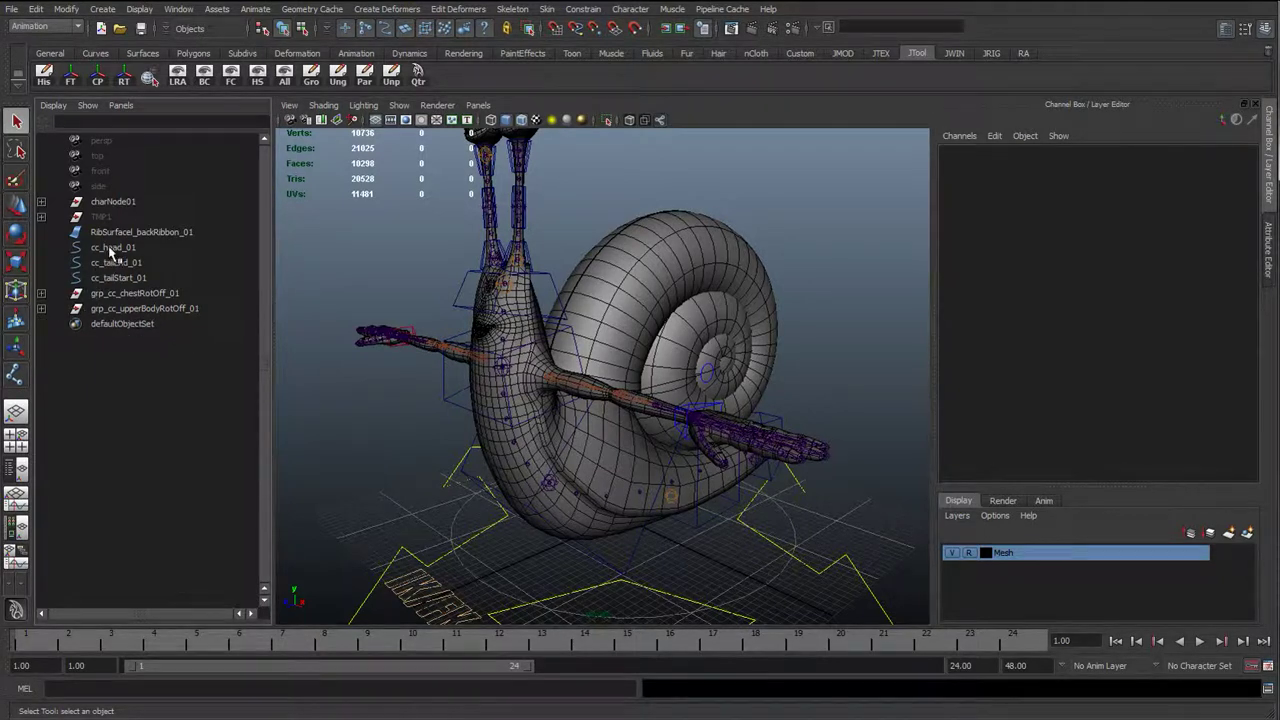
{"action": "left_click_drag", "start_coordinate": [110, 250], "coordinate": [115, 310]}
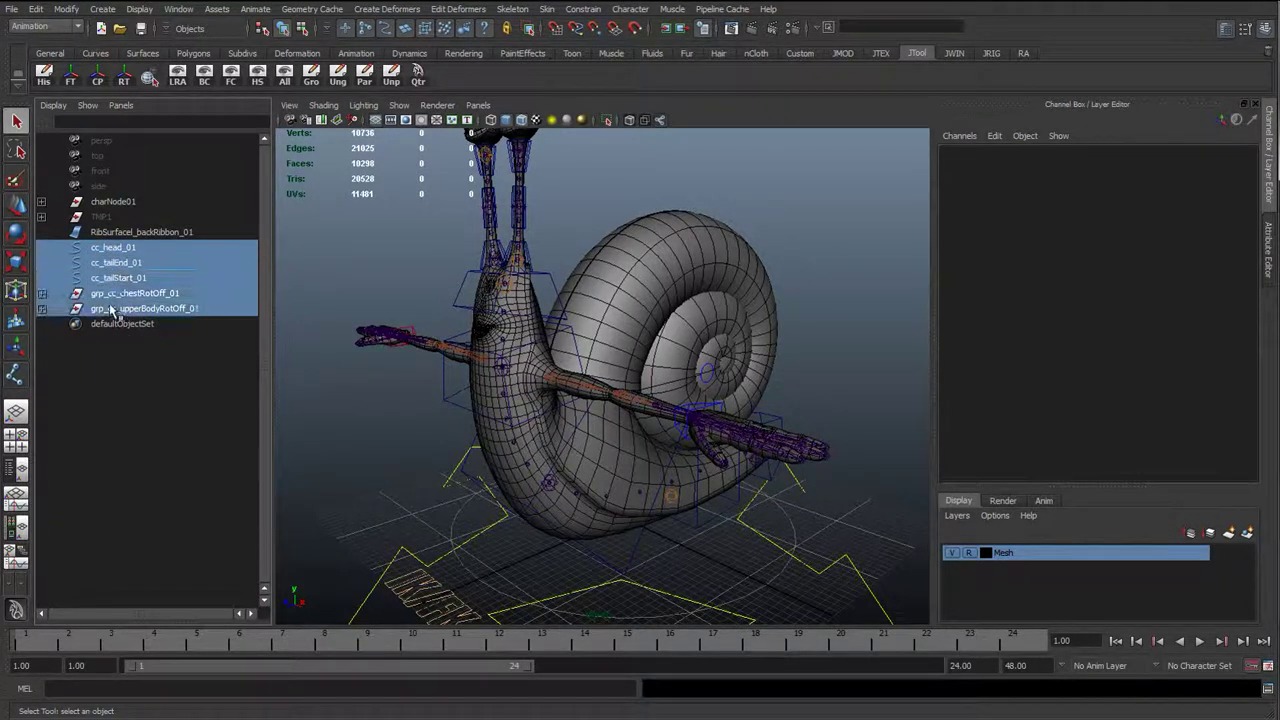
{"action": "left_click", "coordinate": [41, 201], "text": "shift"}
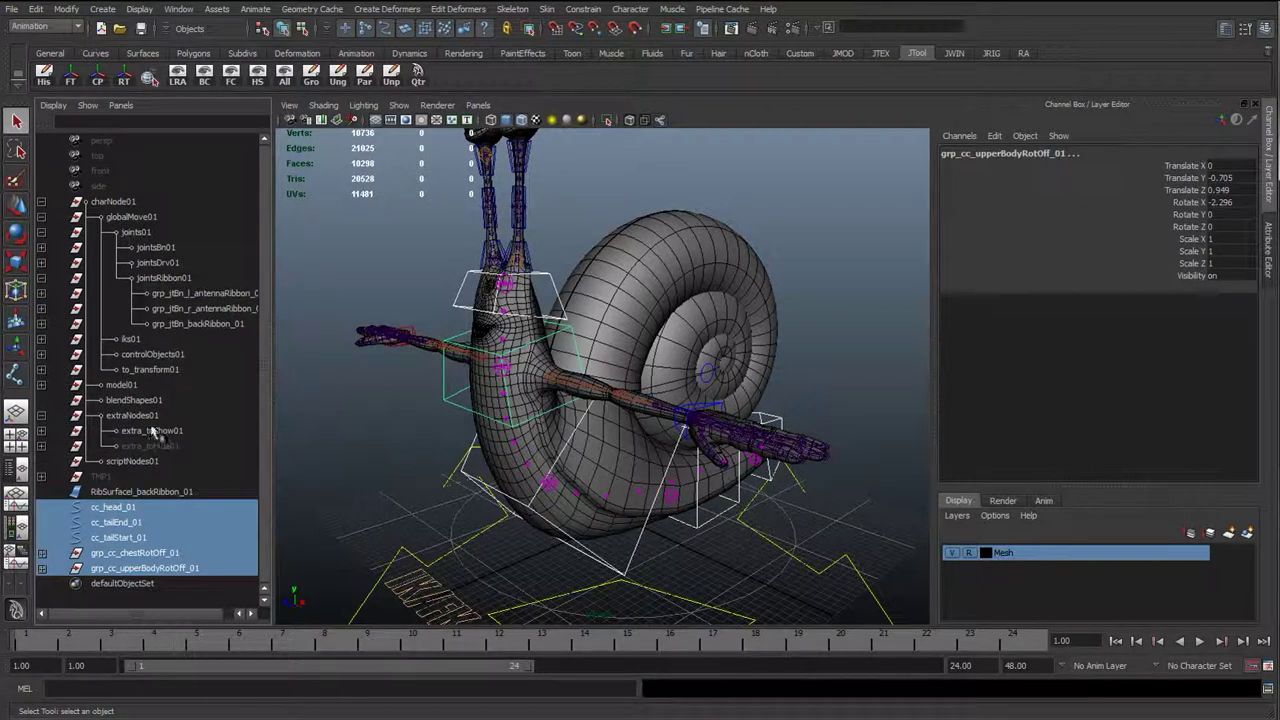
{"action": "left_click", "coordinate": [41, 232]}
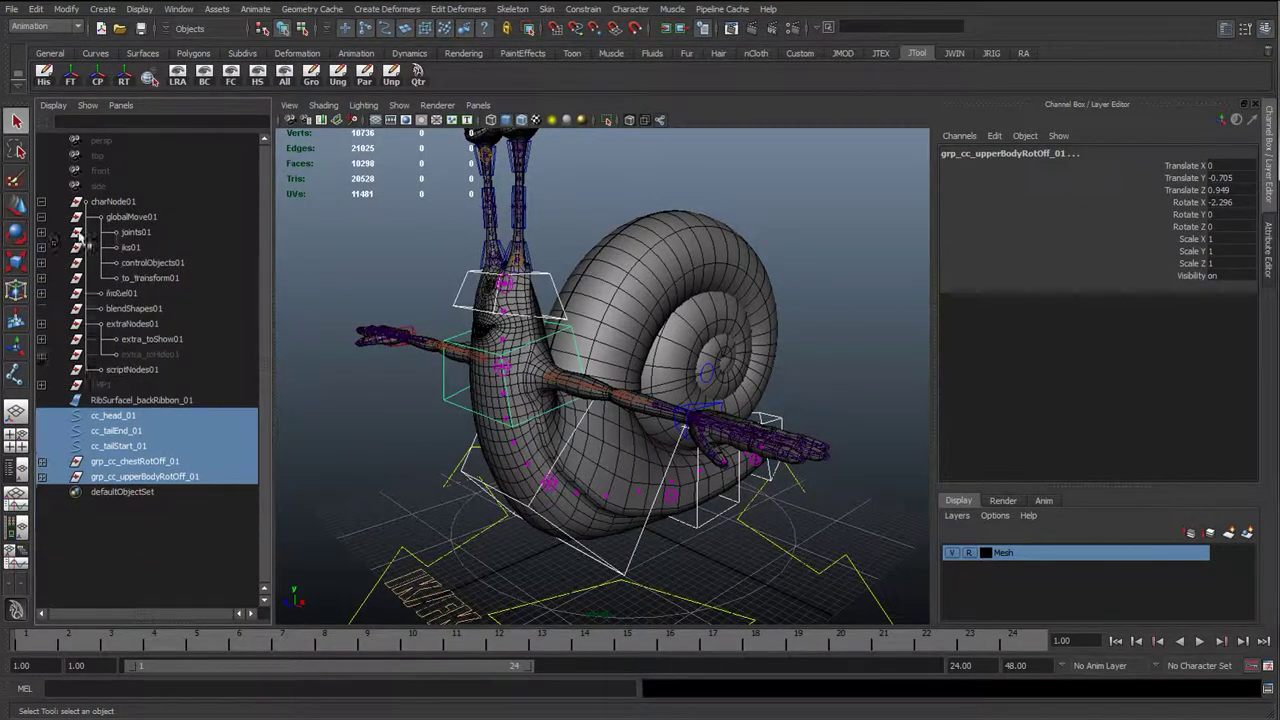
{"action": "middle_click_drag", "start_coordinate": [155, 300], "coordinate": [157, 264]}
Parent the back ribbon surface under extra_toHide01 and collapse the charNode01 hierarchy
{"action": "left_click", "coordinate": [145, 400]}
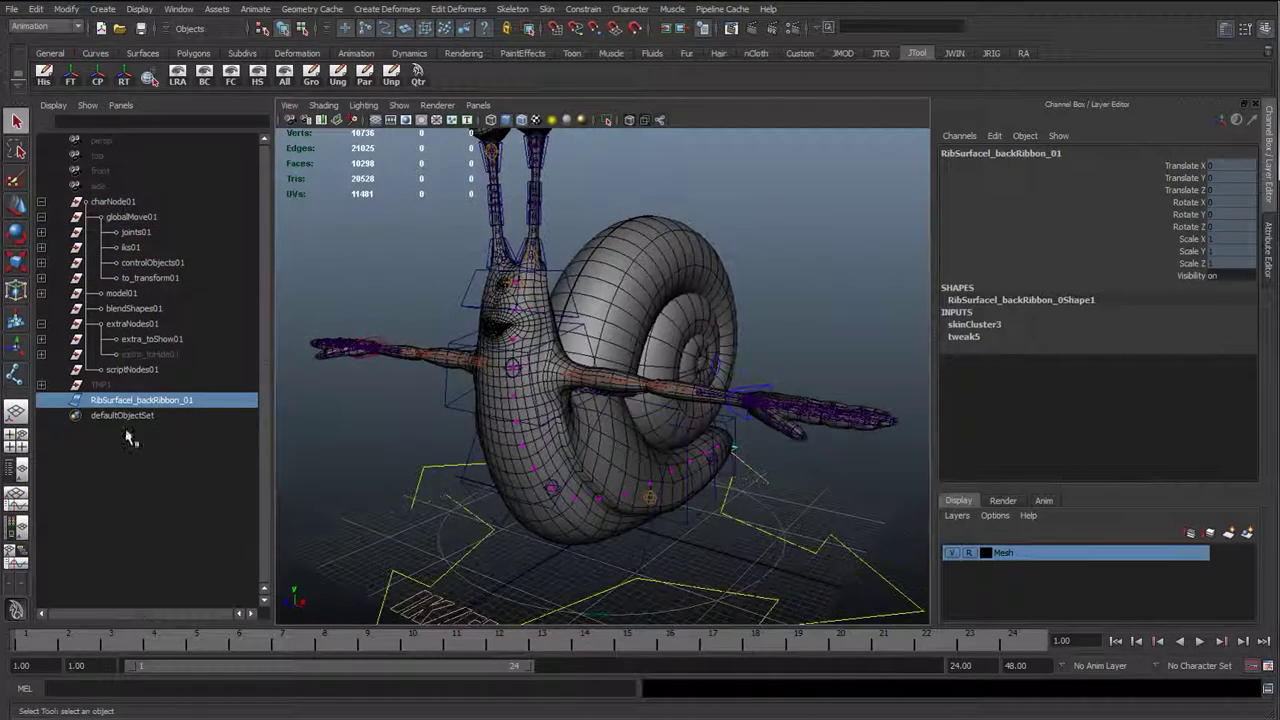
{"action": "middle_click_drag", "start_coordinate": [140, 400], "coordinate": [105, 360]}
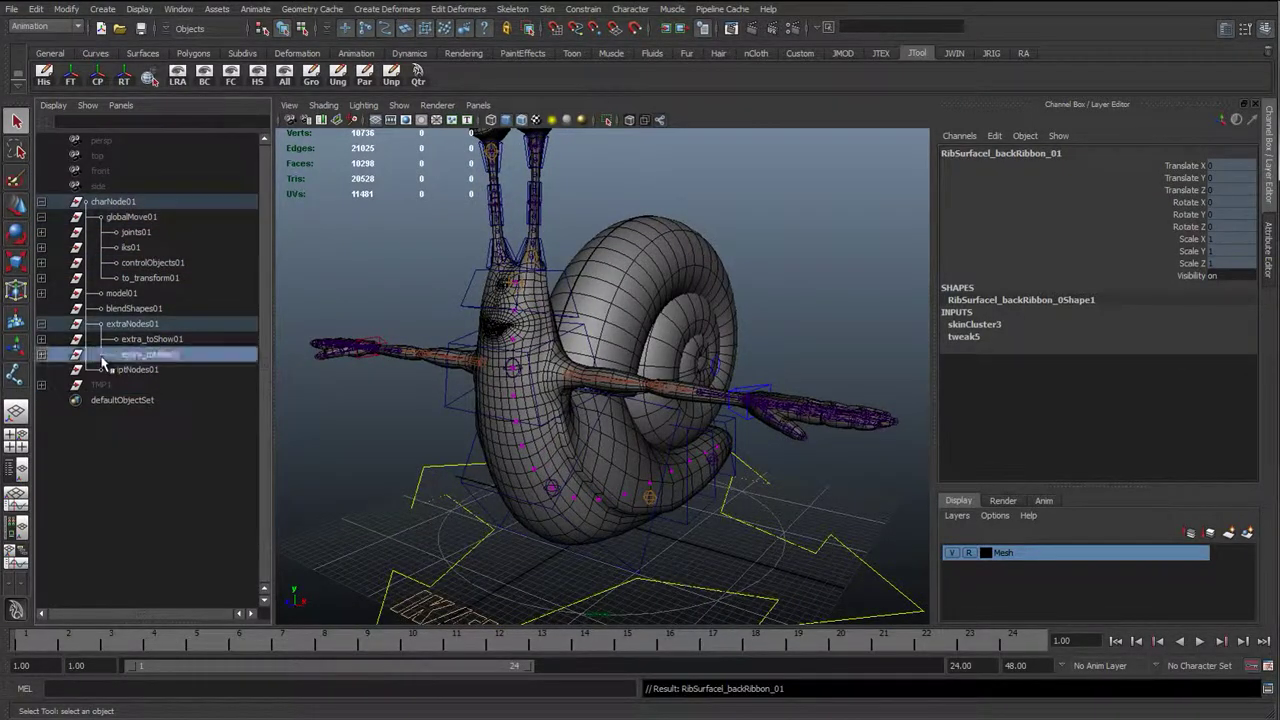
{"action": "left_click", "coordinate": [103, 356]}
{"action": "left_click", "coordinate": [41, 201]}
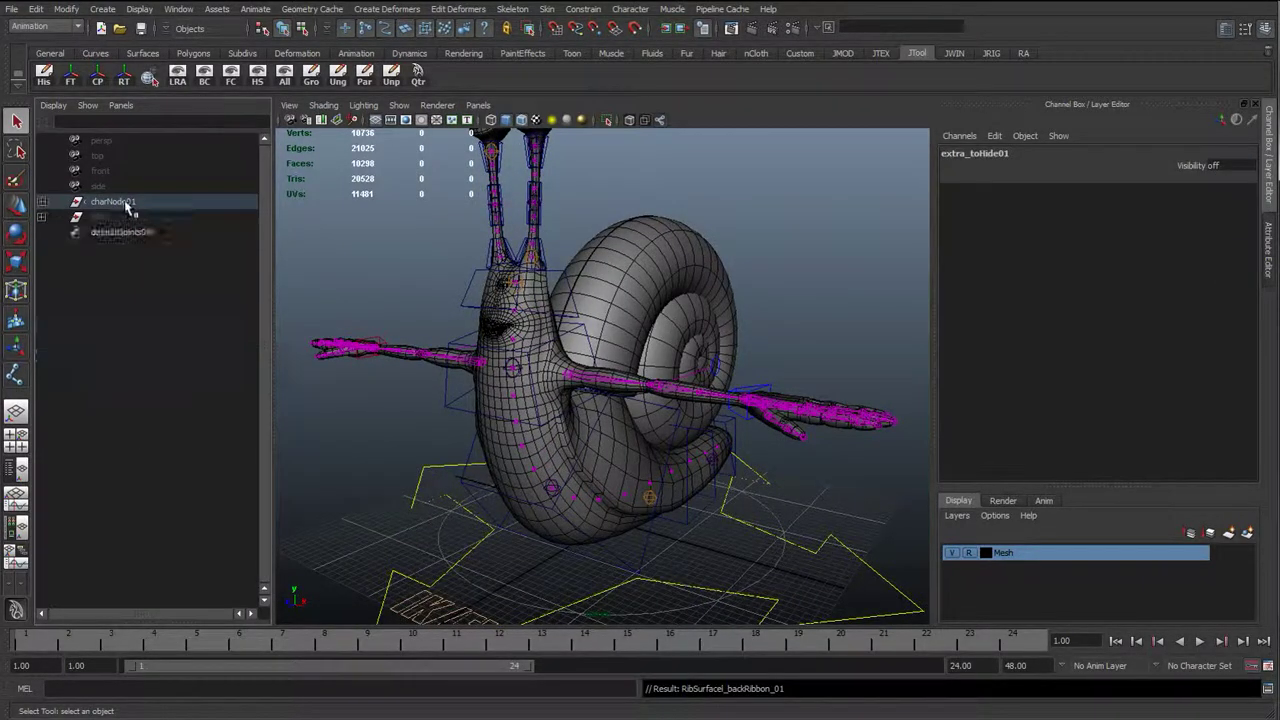
Select all bind joints by name with the wildcard pattern *jtBn_*
{"action": "left_click", "coordinate": [323, 205]}
{"action": "right_click_drag", "start_coordinate": [600, 380], "coordinate": [670, 410], "text": "alt"}
{"action": "left_click_drag", "start_coordinate": [457, 446], "coordinate": [500, 382], "text": "alt"}
{"action": "left_click", "coordinate": [874, 28]}
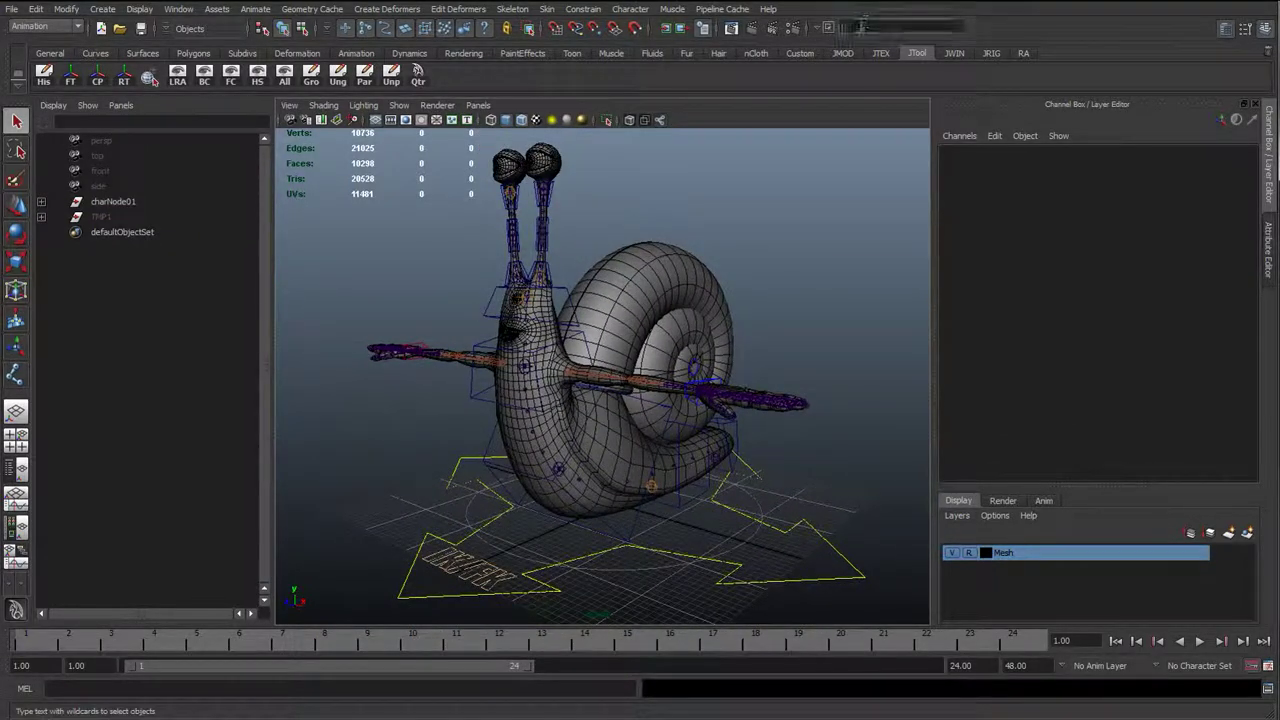
{"action": "left_click", "coordinate": [816, 28]}
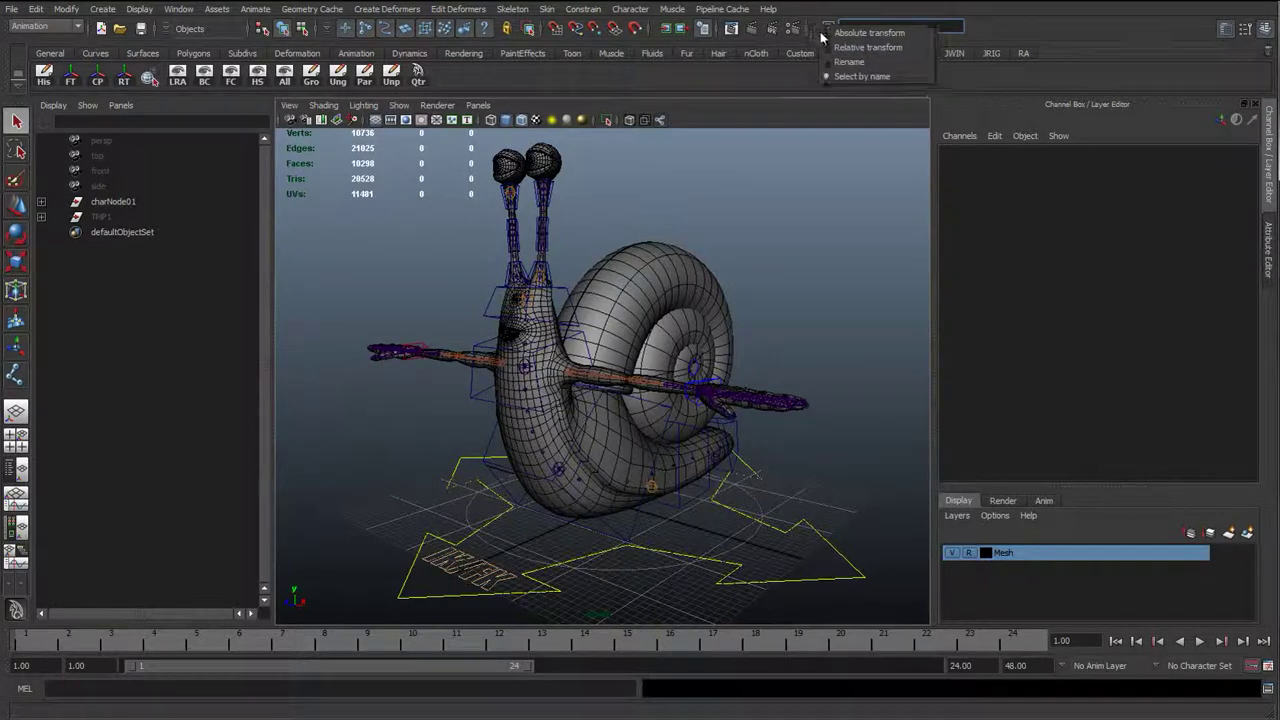
{"action": "left_click", "coordinate": [918, 27]}
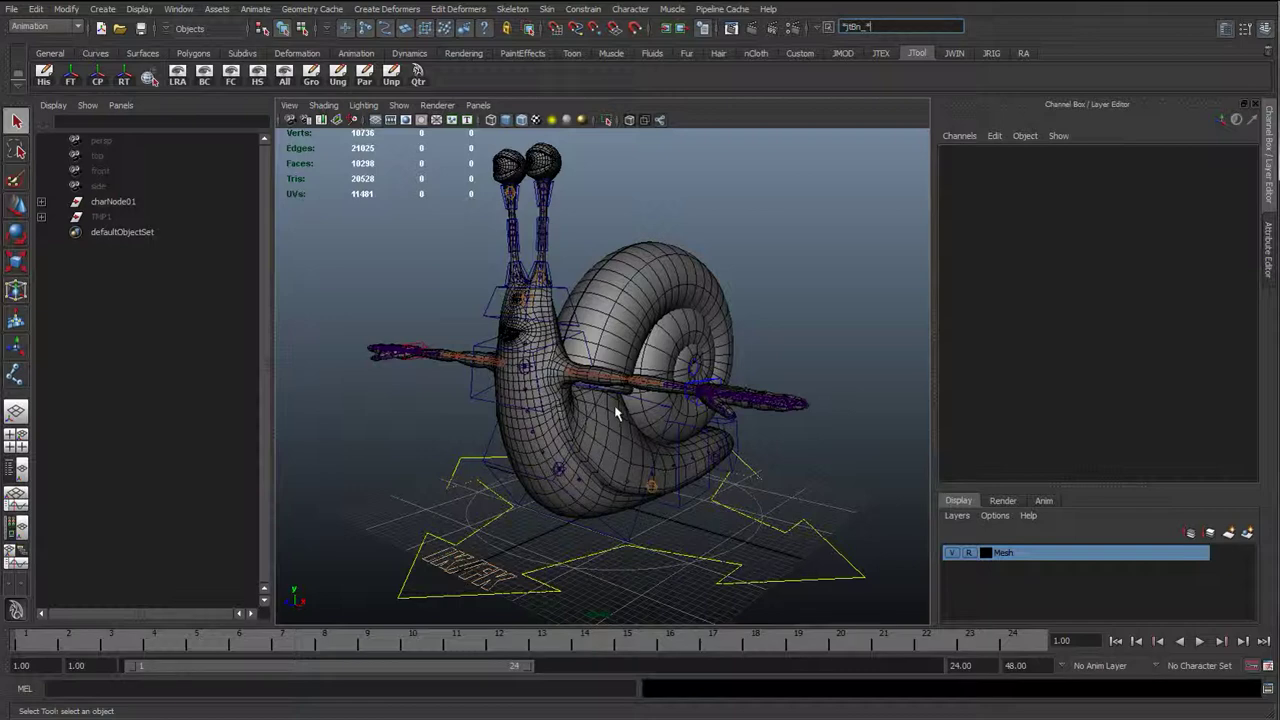
{"action": "key", "text": "Return"}
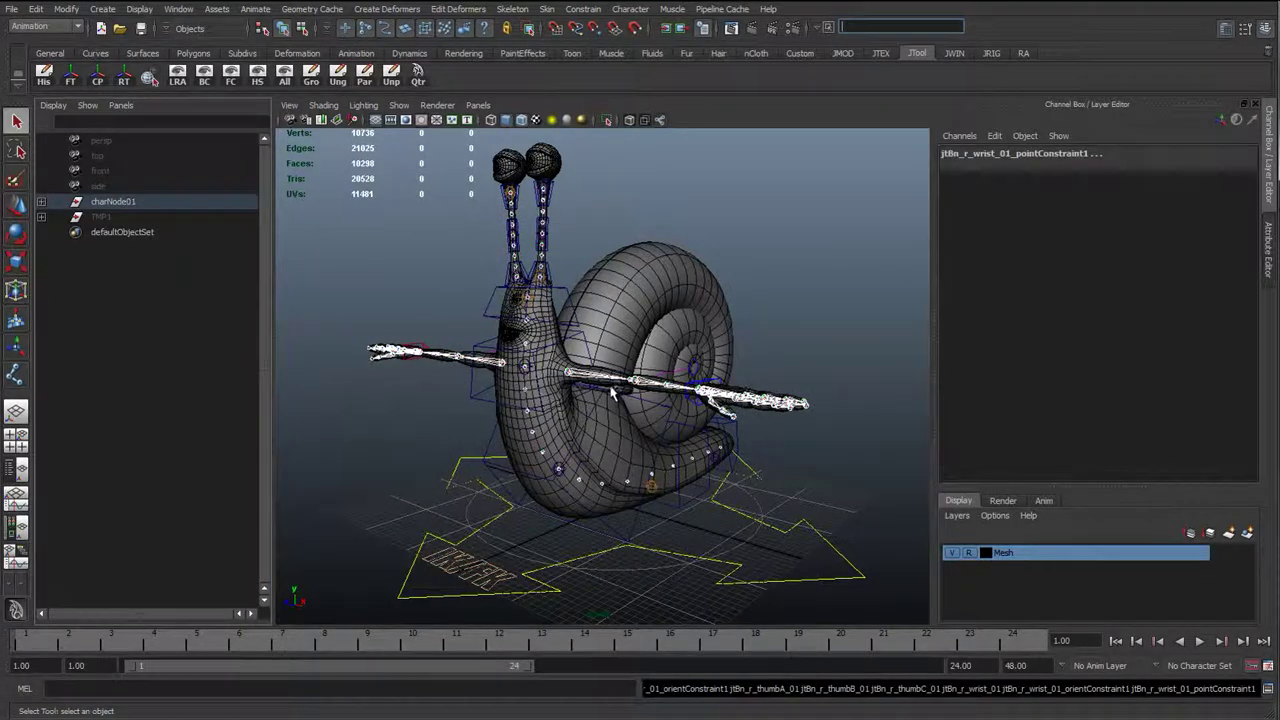